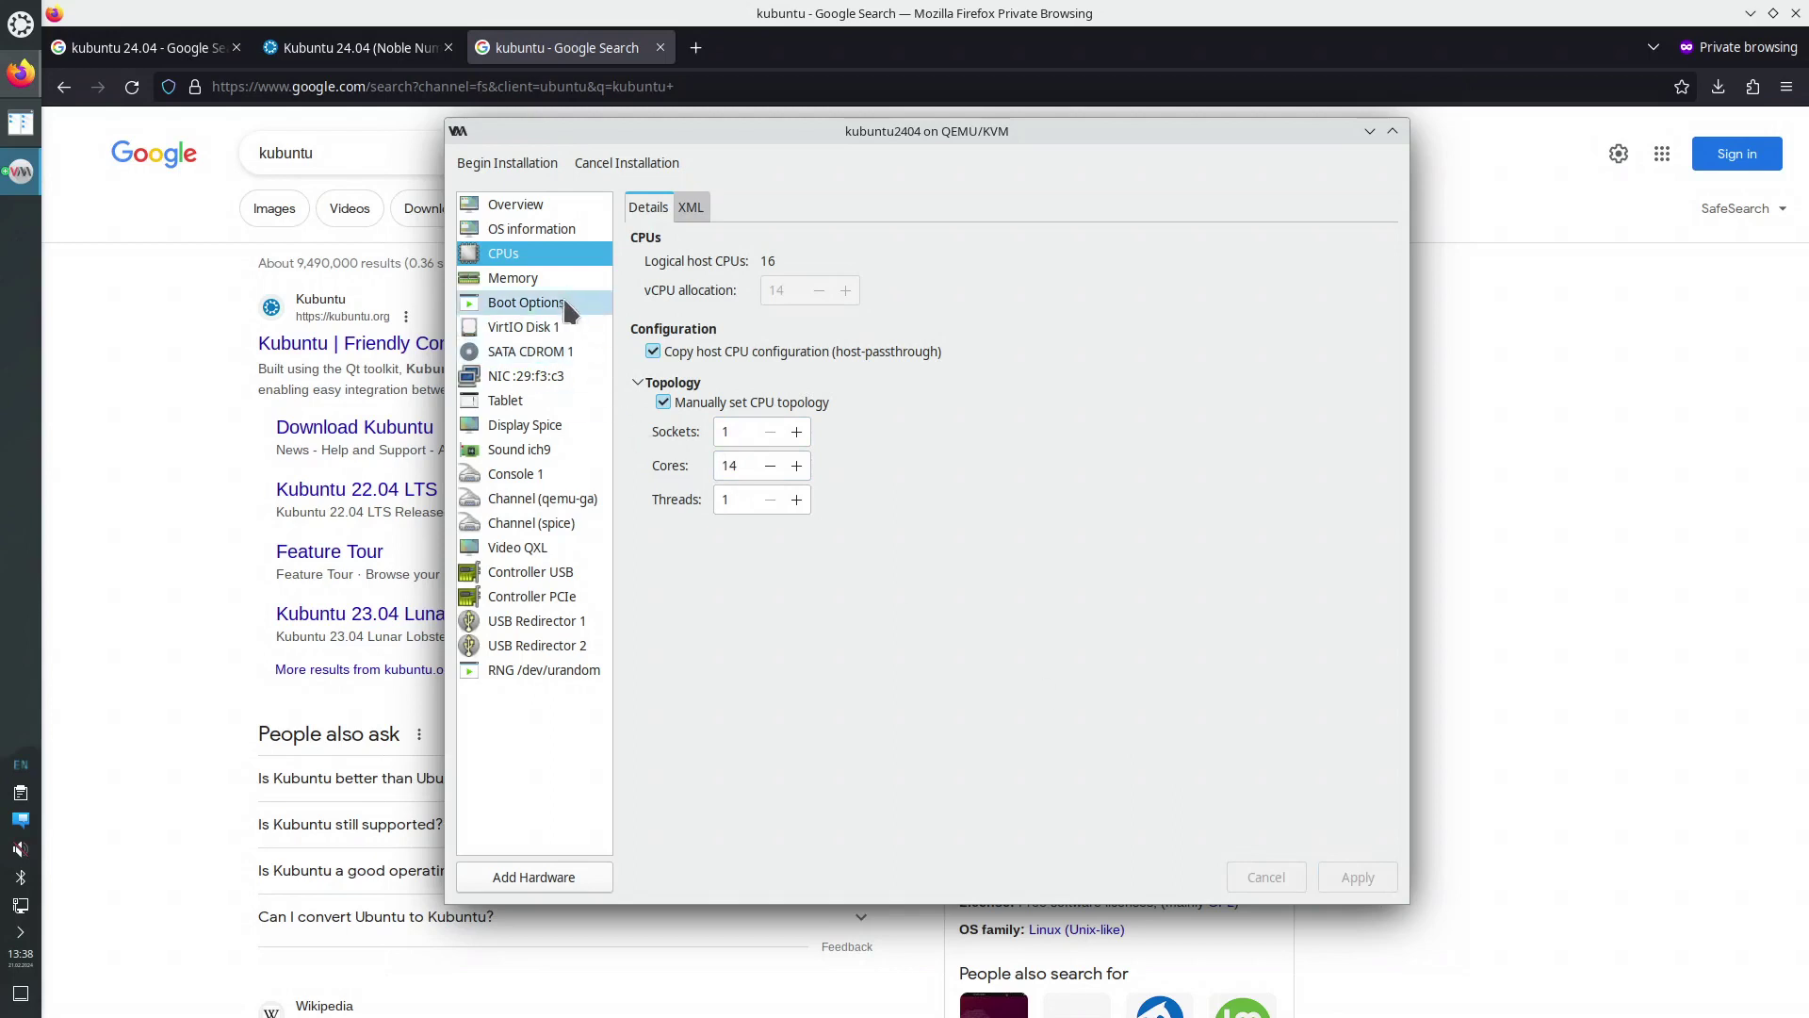
Review the boot order, VirtIO disk, SATA CD-ROM ISO, NIC and tablet settings, then begin installation
left_click(545, 311)
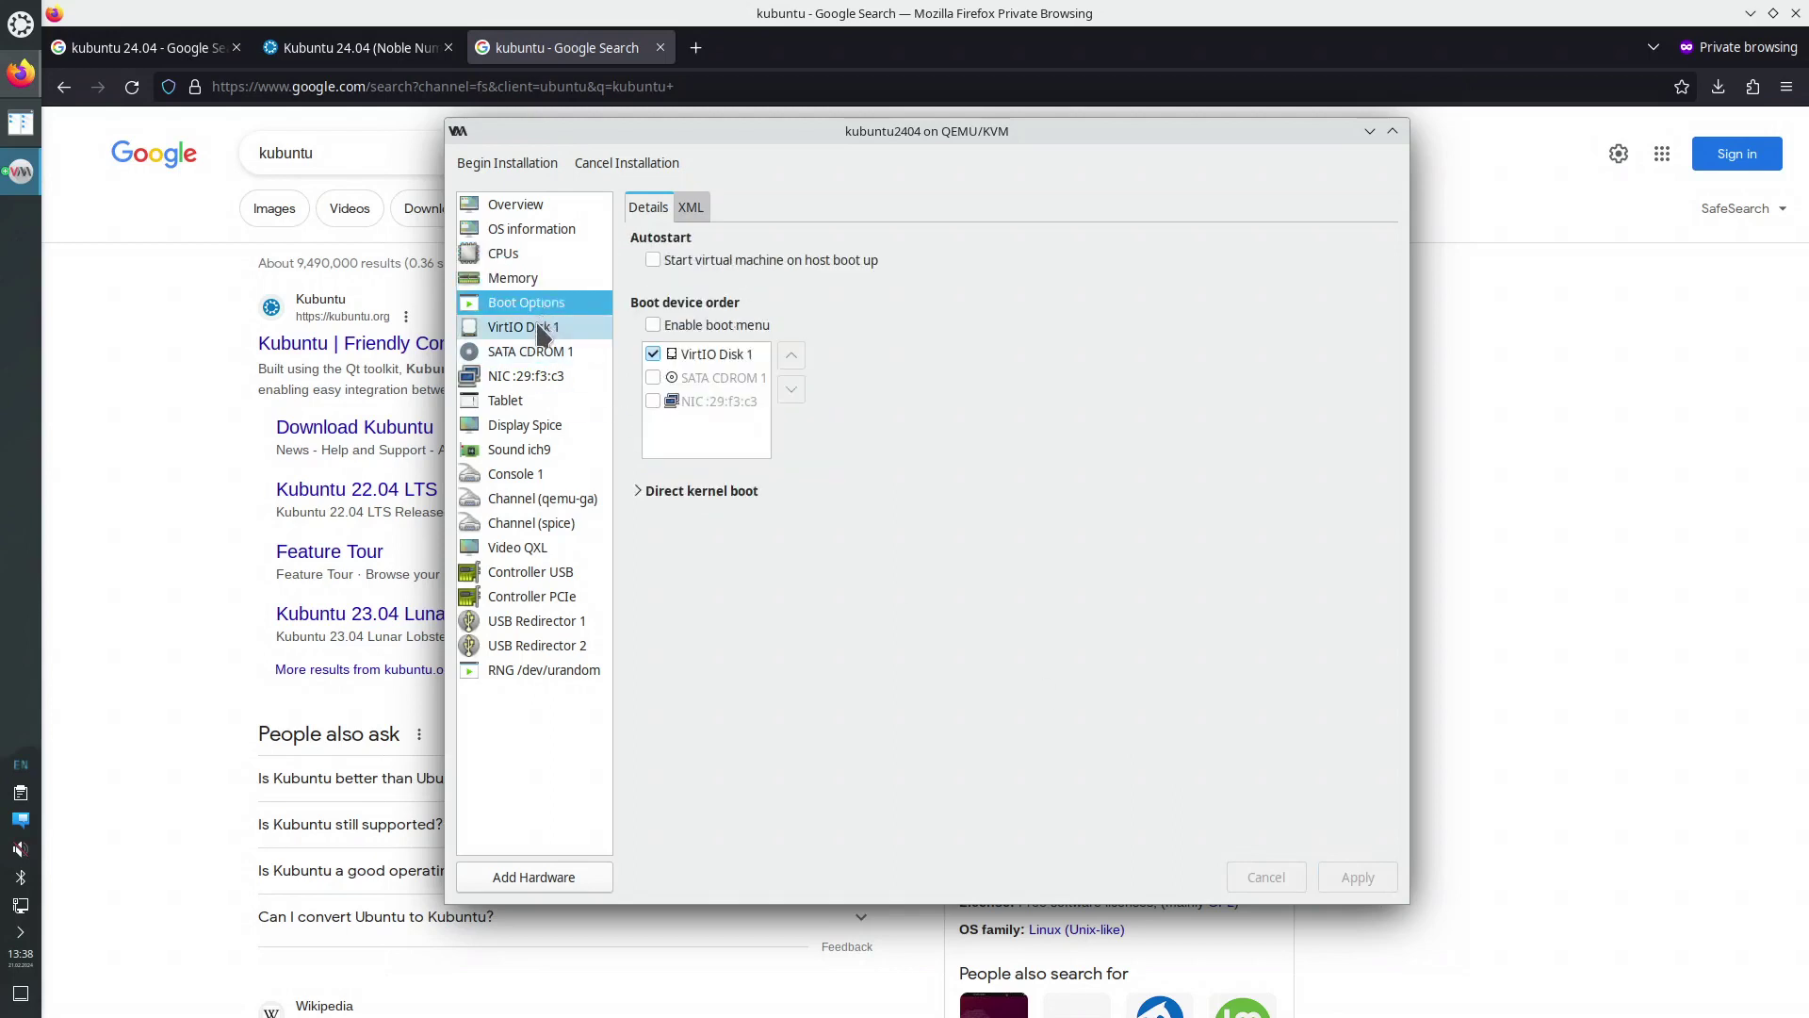
left_click(543, 329)
left_click(540, 357)
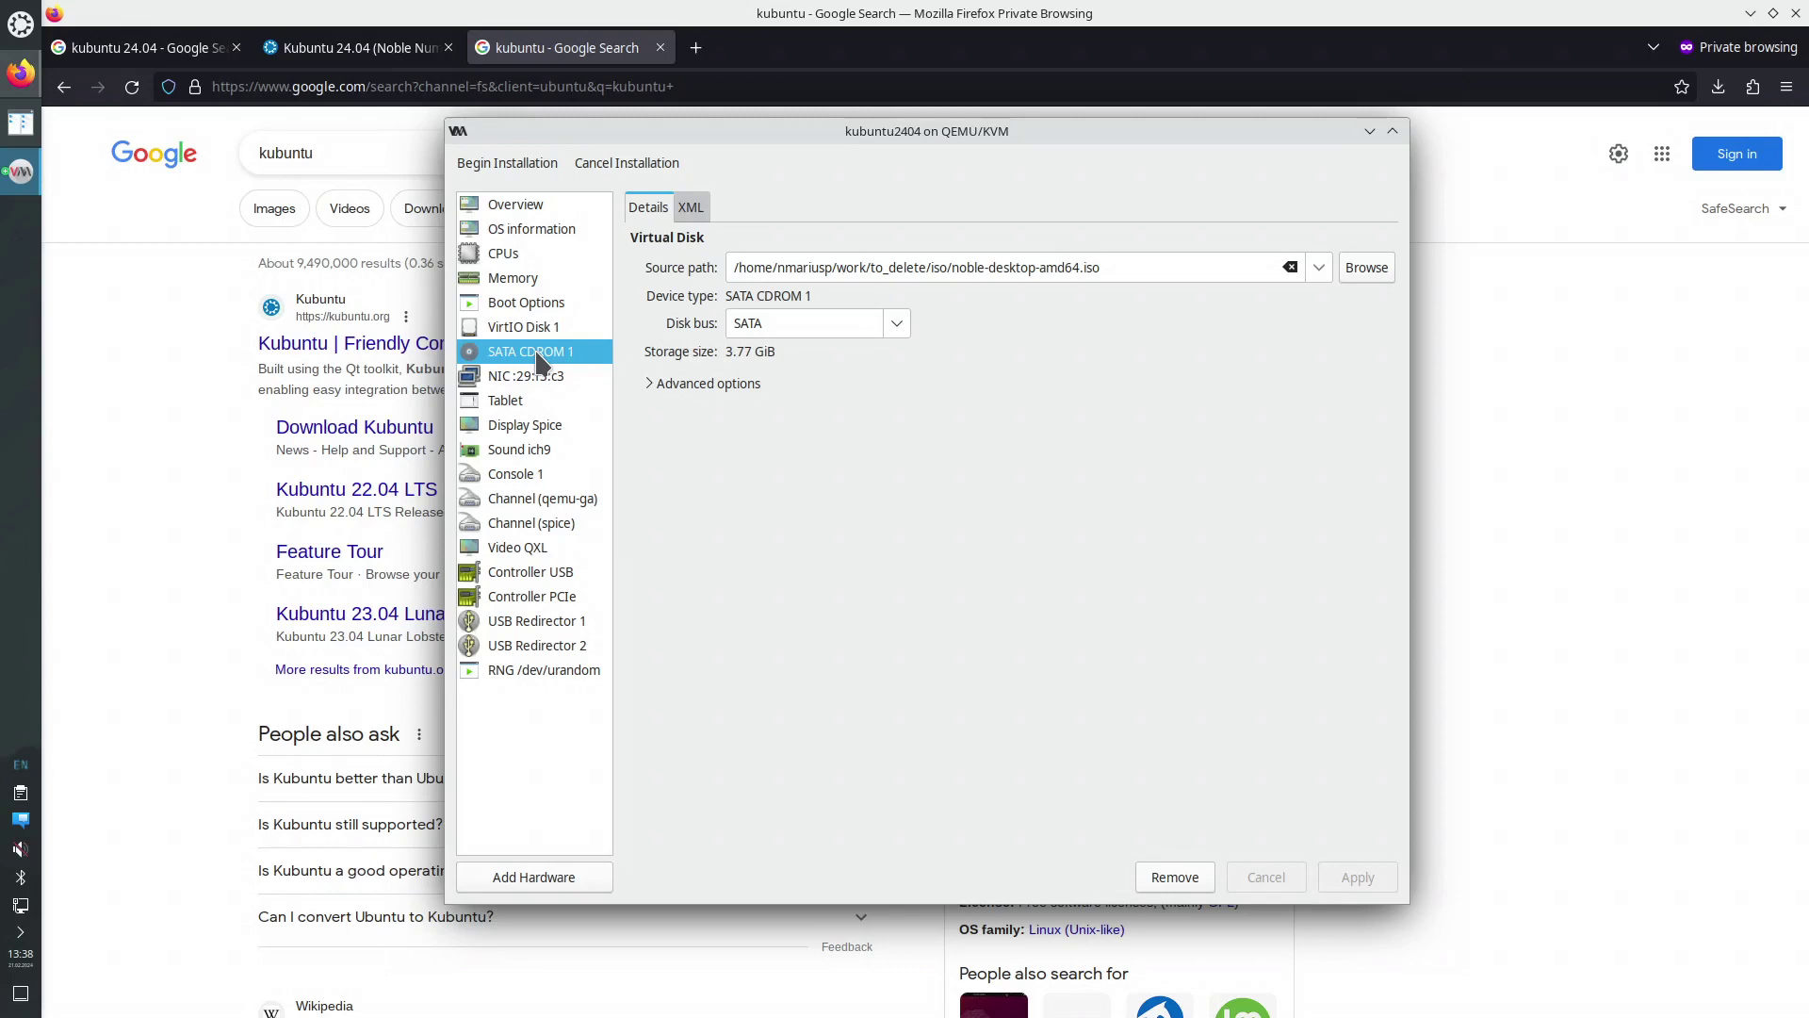
left_click(537, 382)
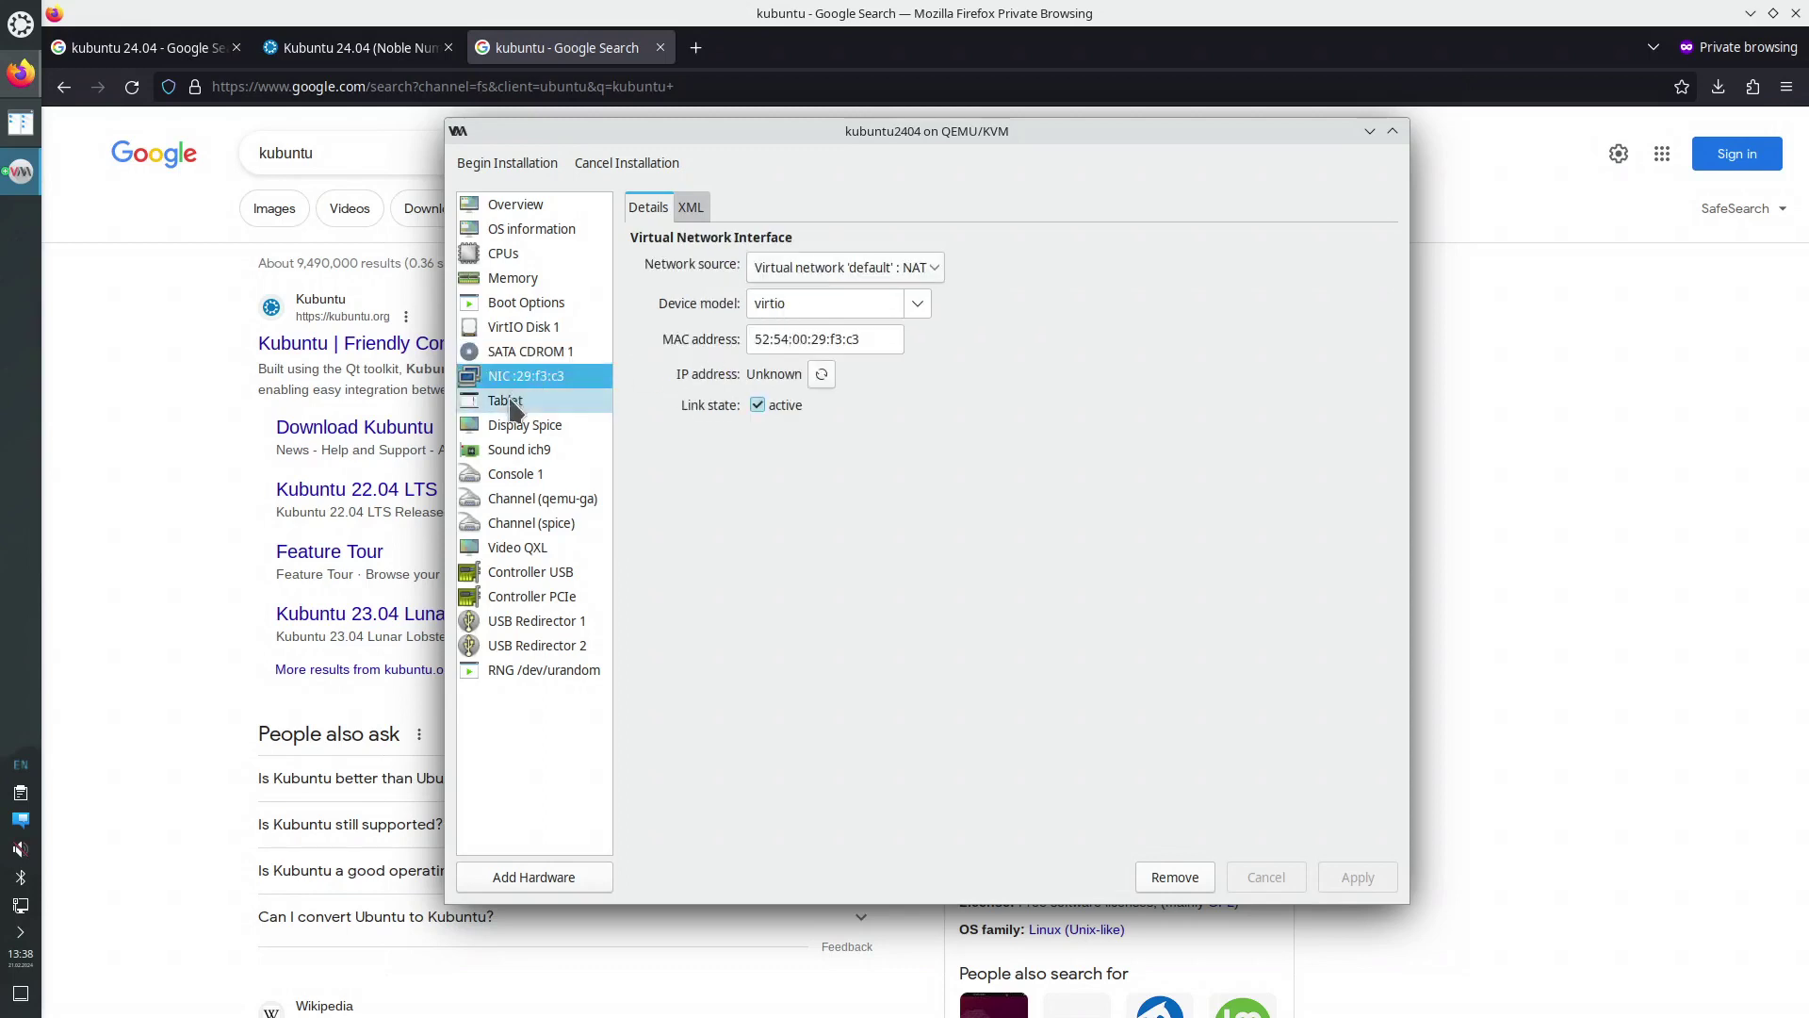
left_click(533, 405)
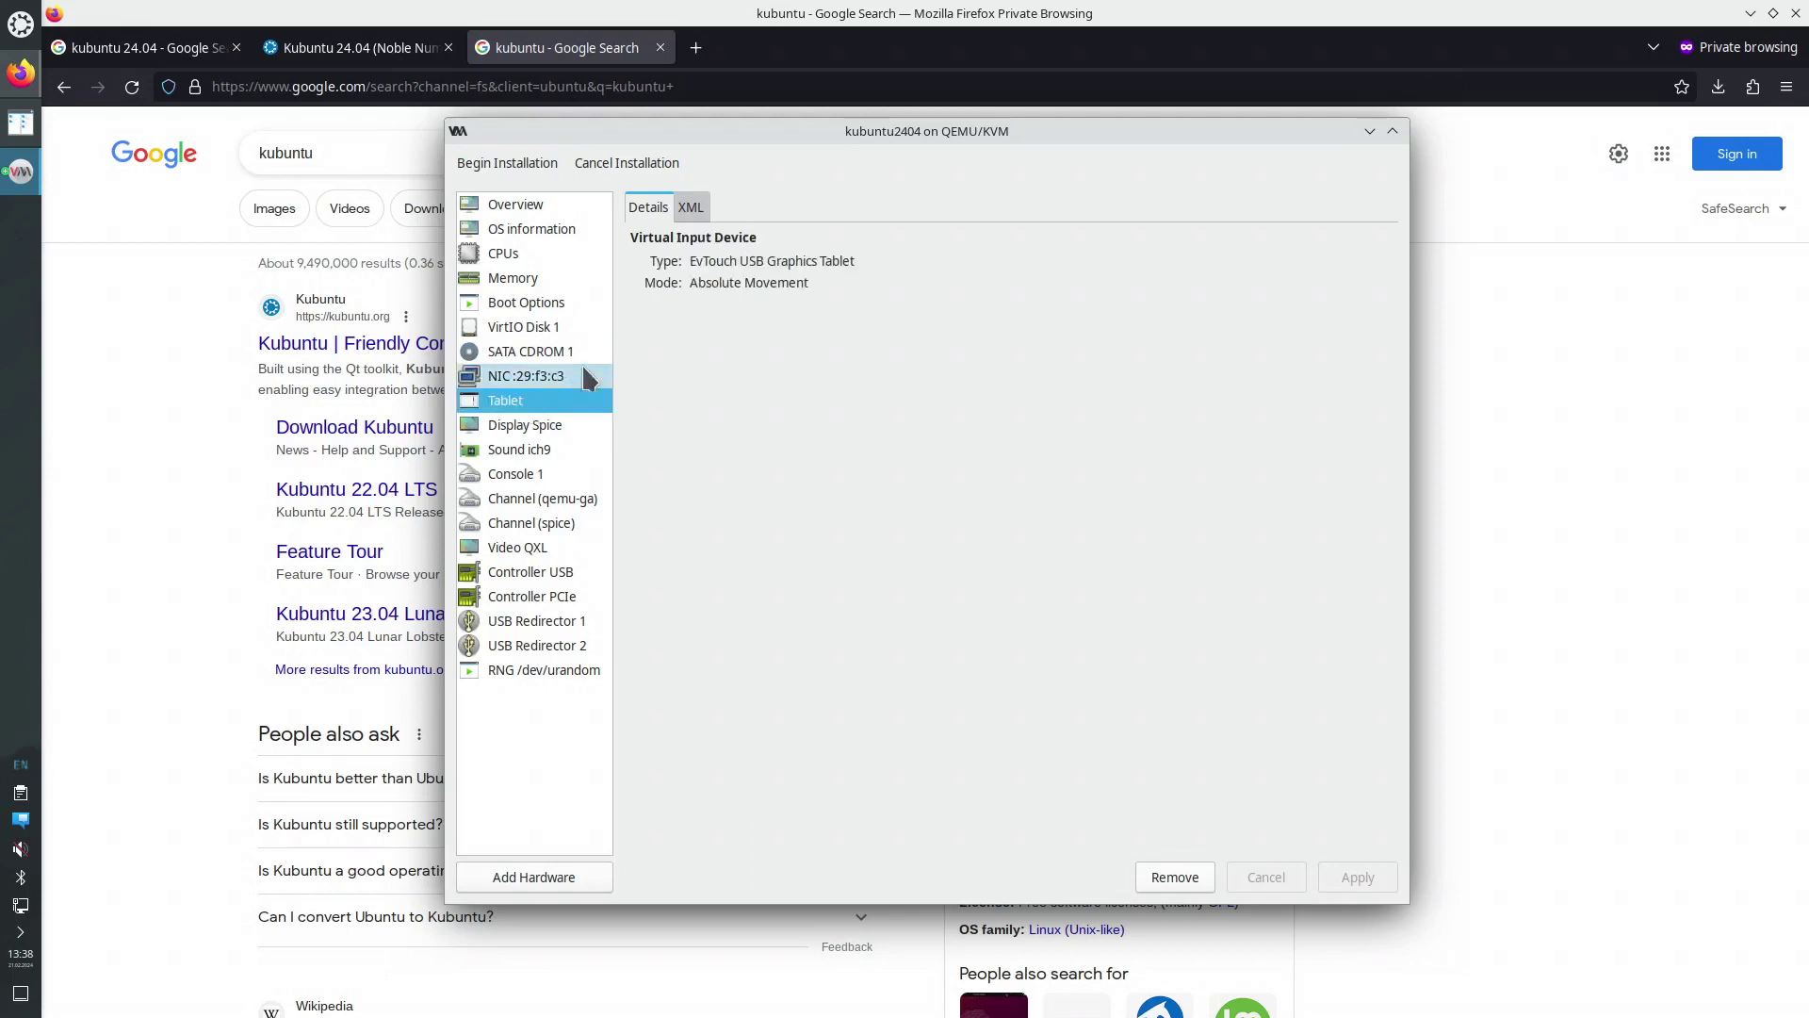
left_click(519, 168)
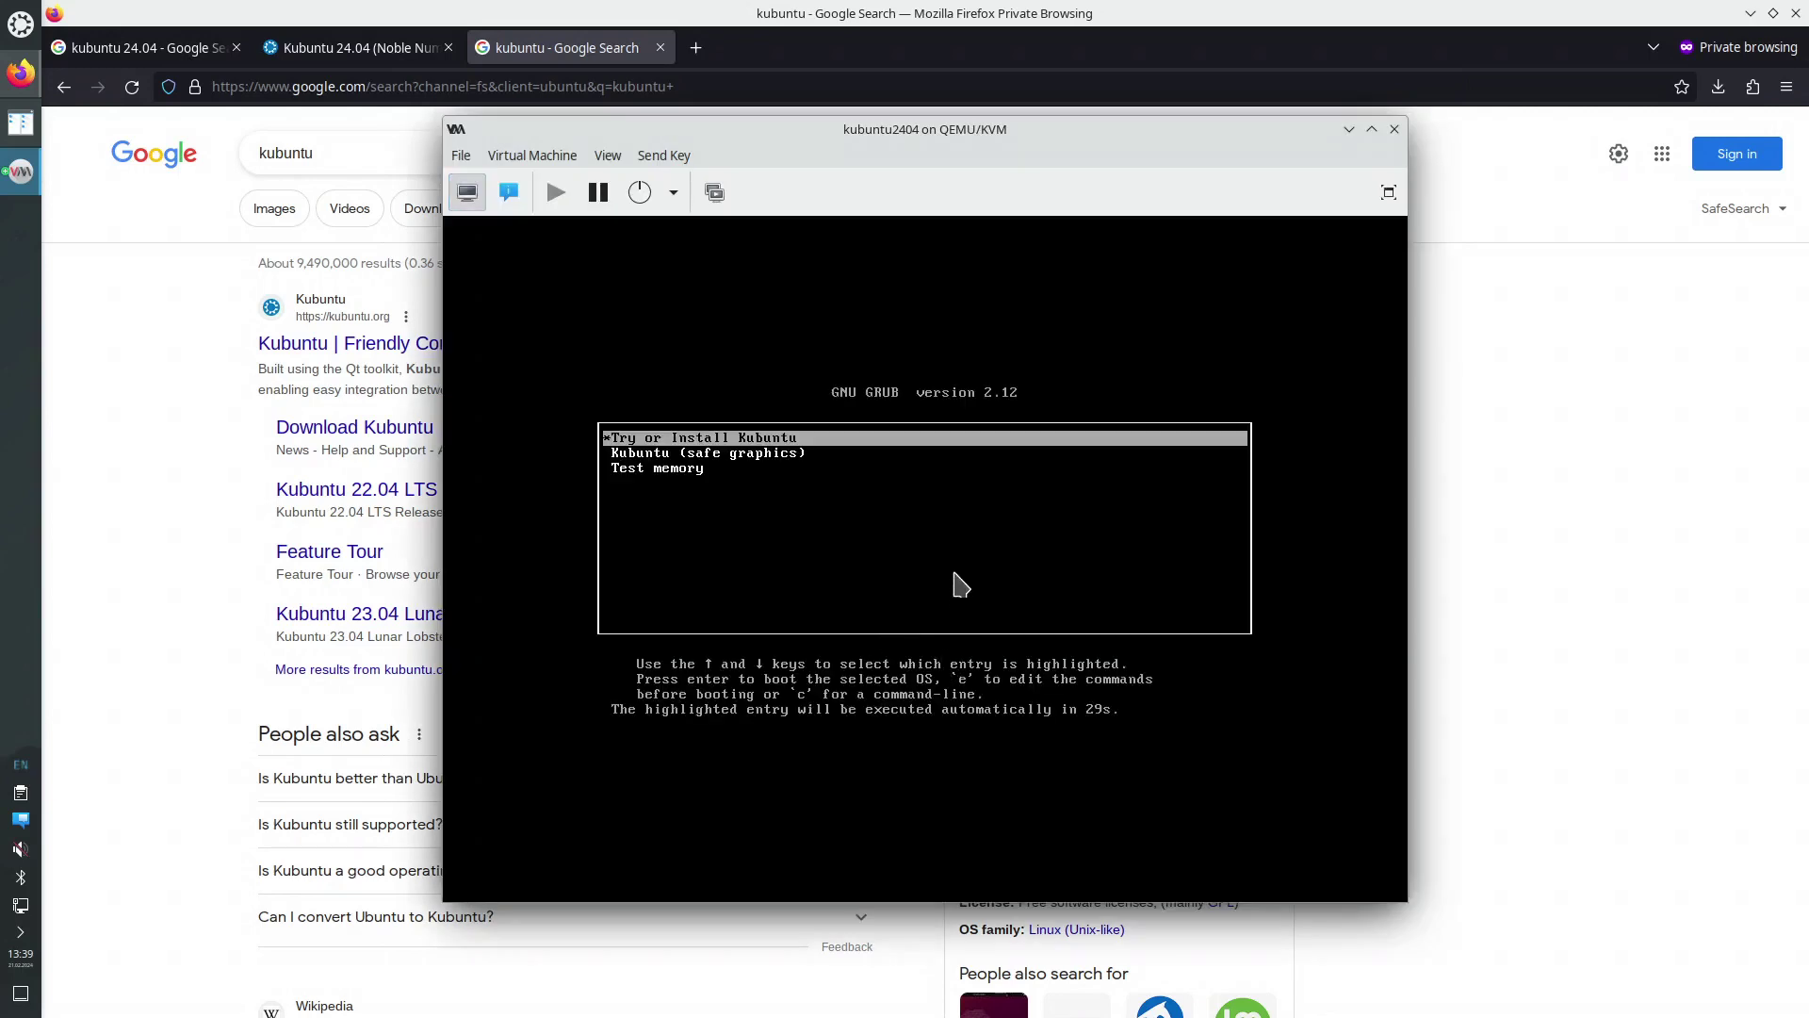
Boot the Try or Install Kubuntu entry, then move and enlarge the VM window
left_click(1001, 529)
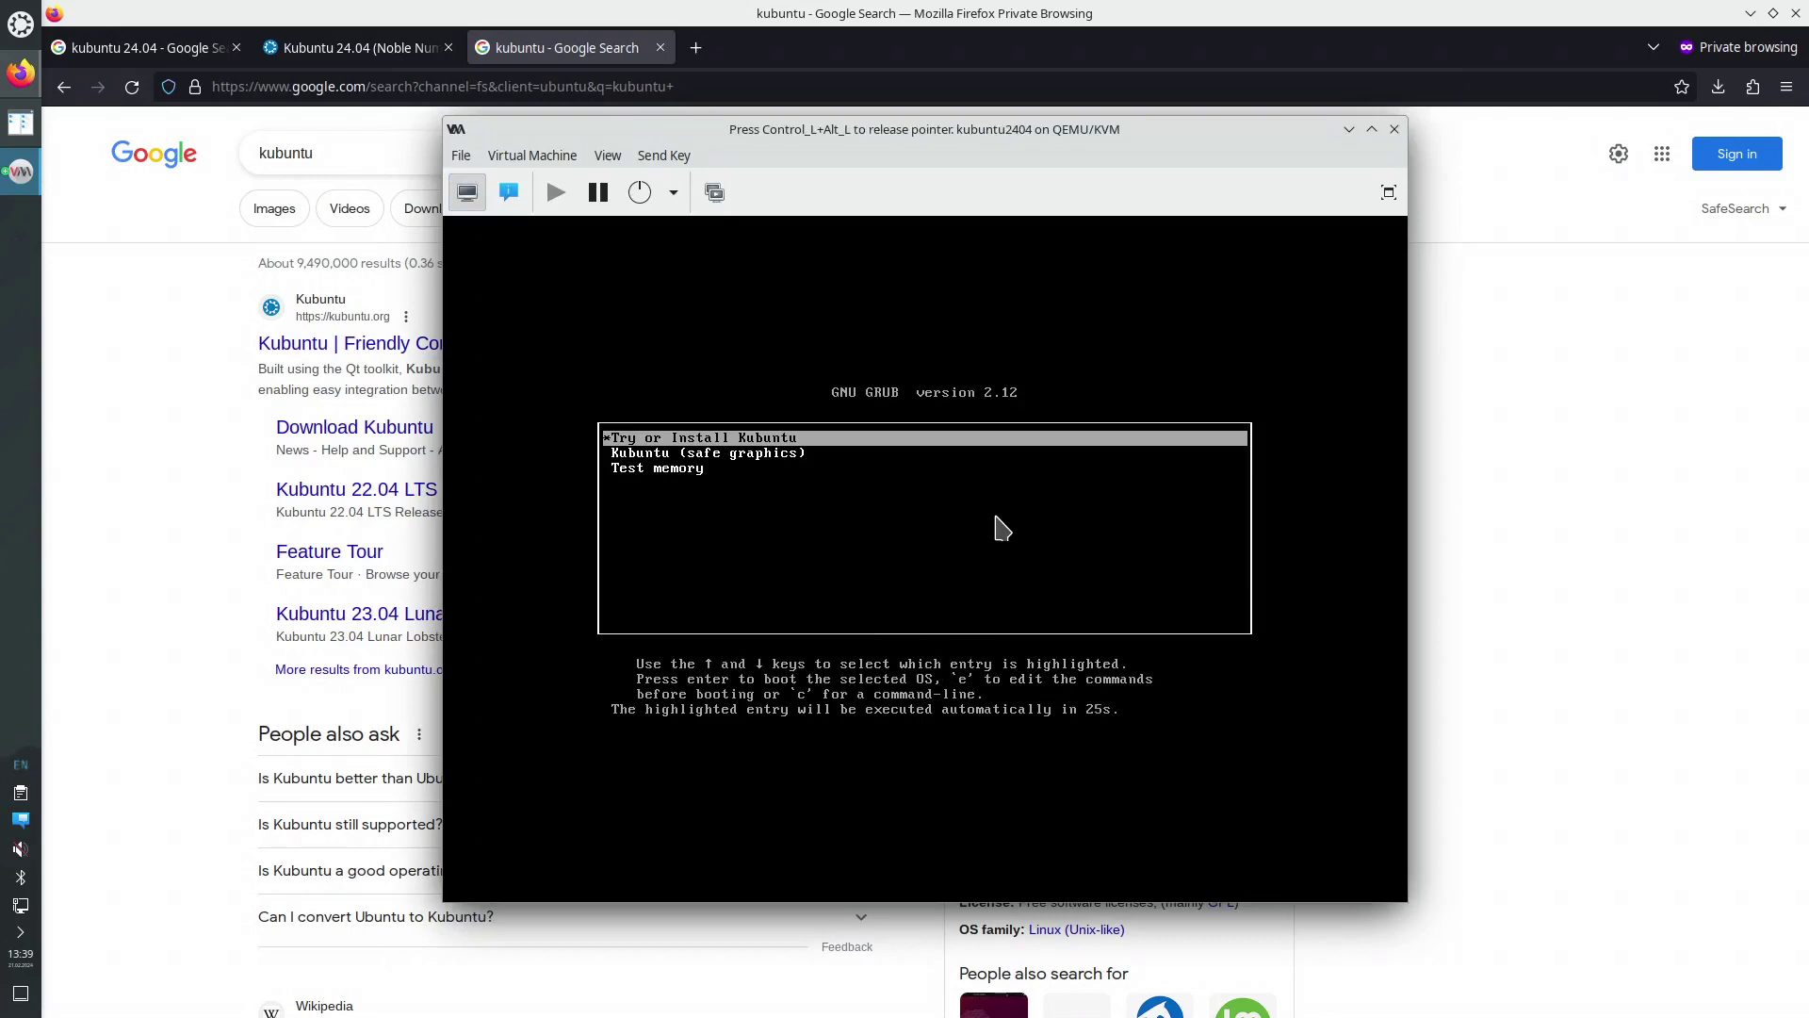
key("Return")
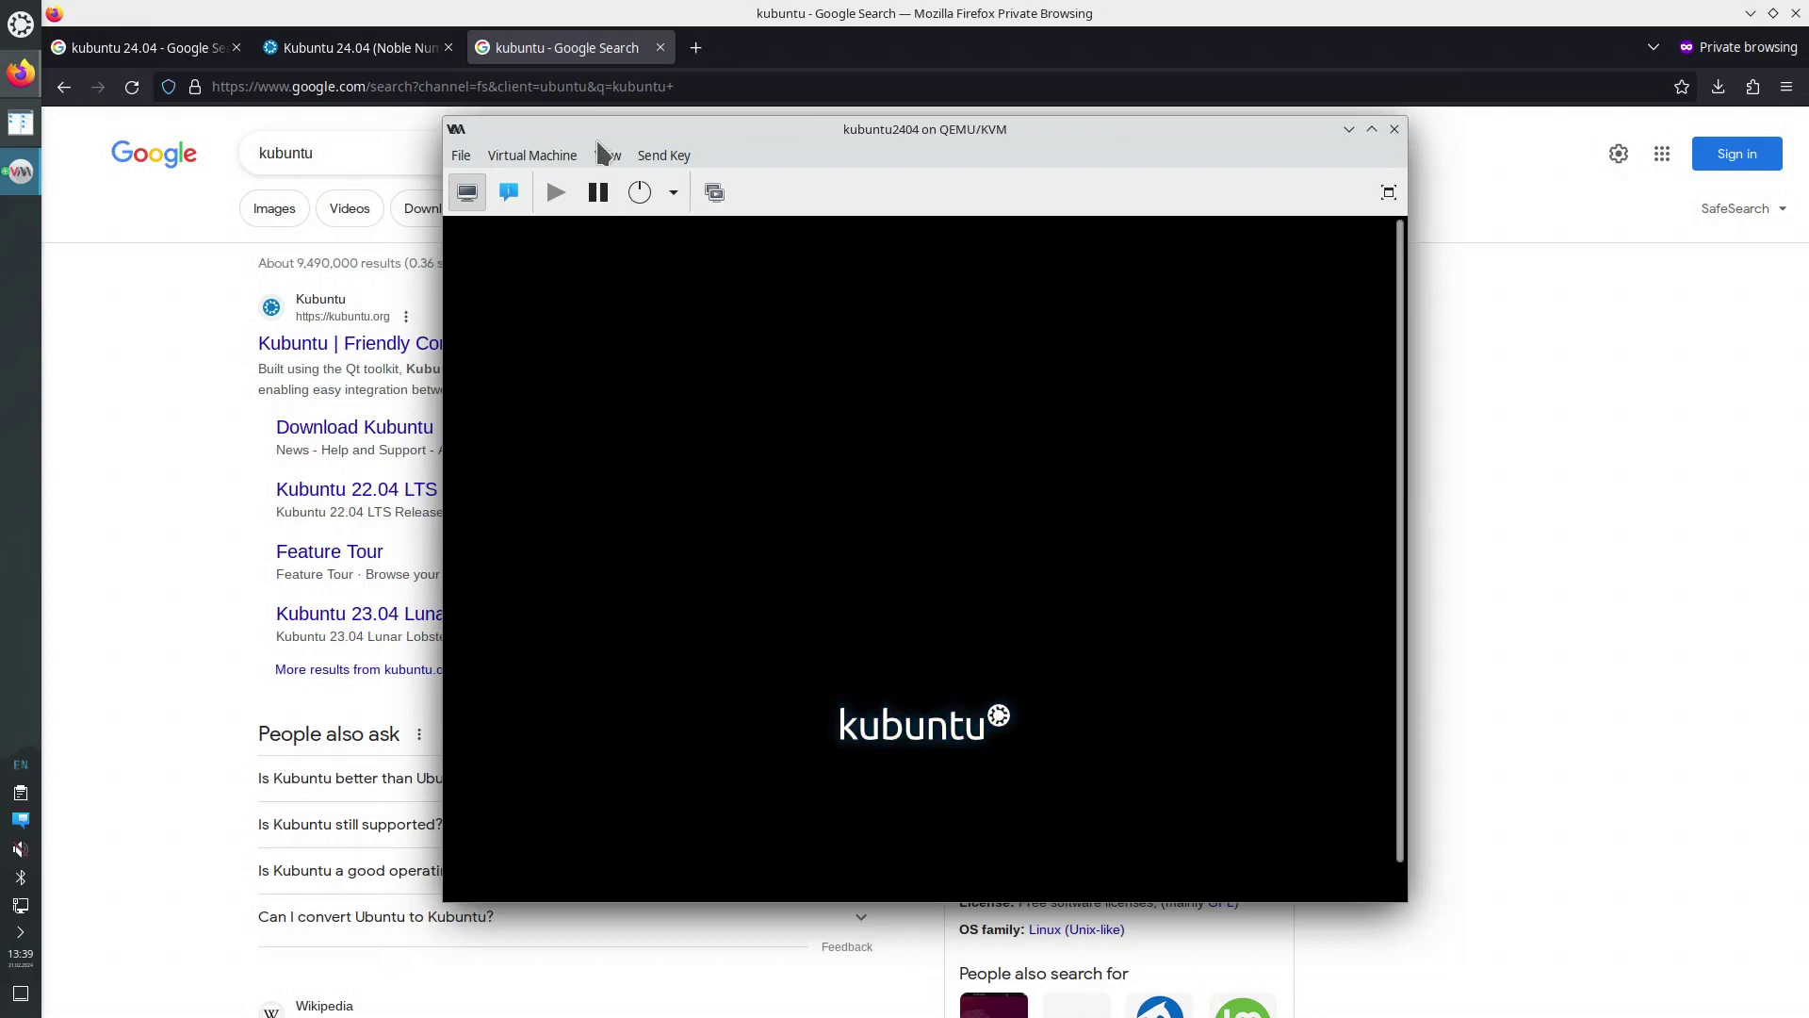
left_click_drag(611, 123, 399, 83)
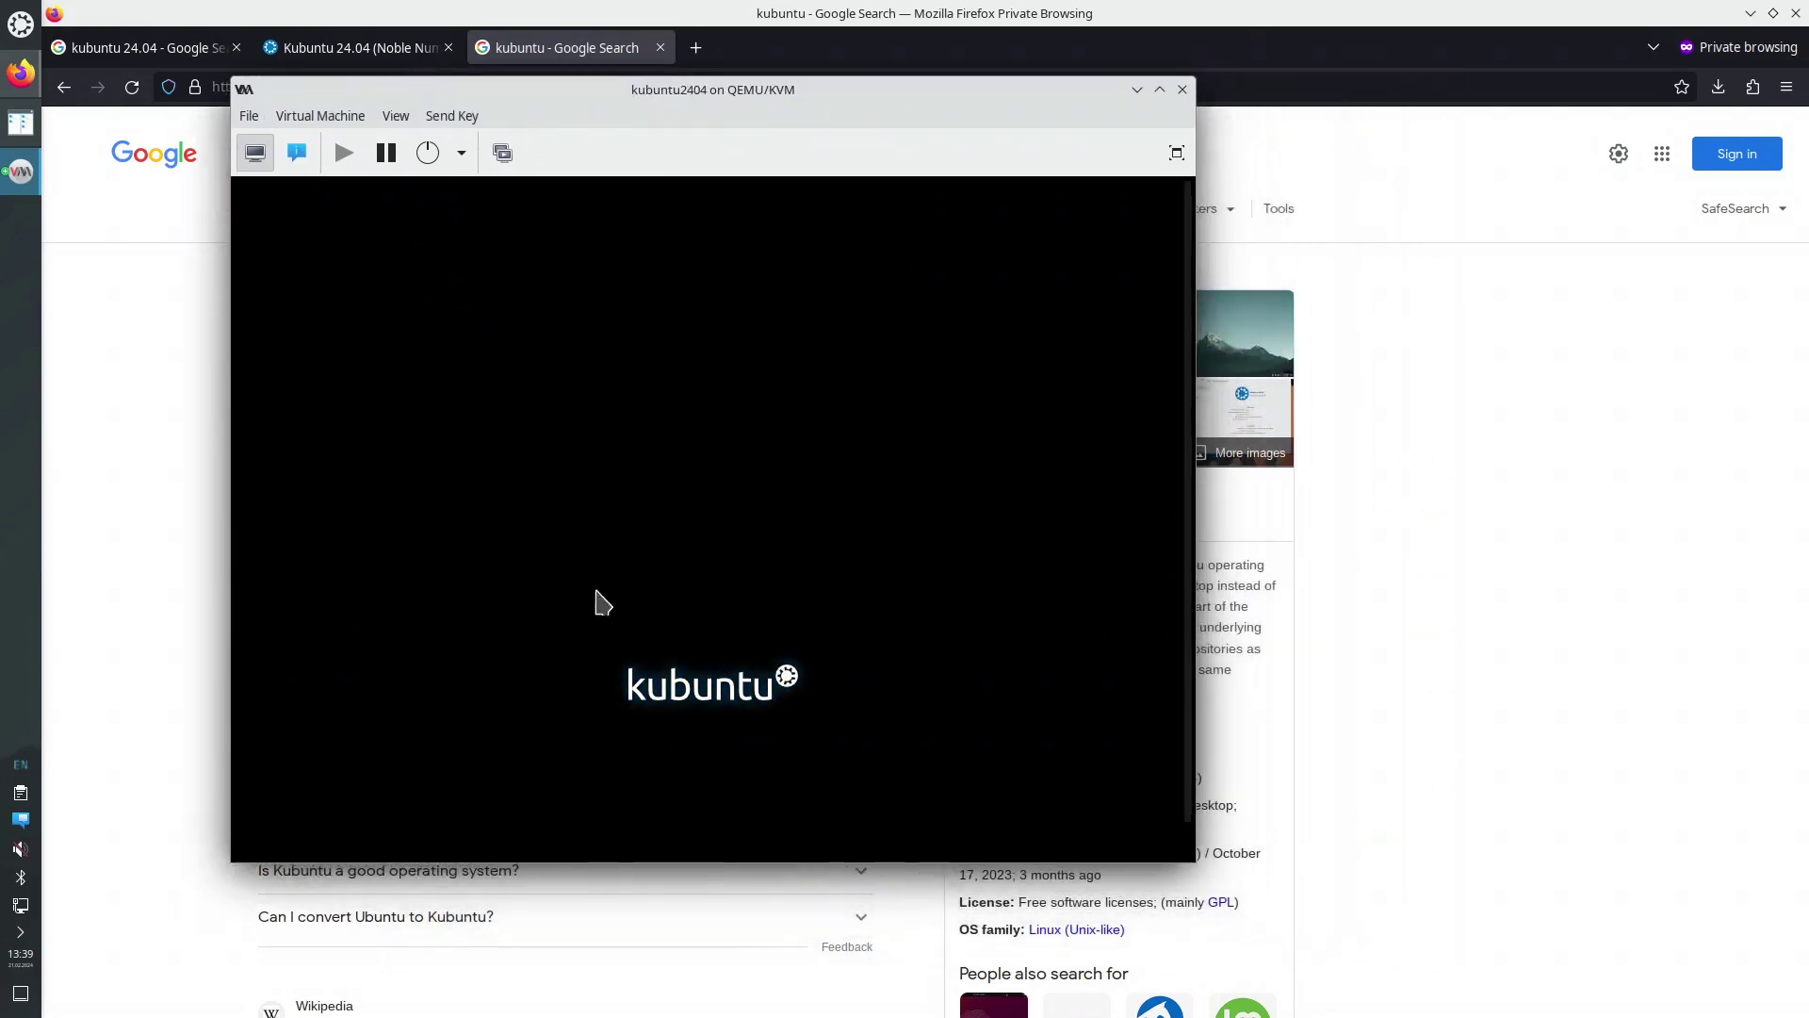
left_click_drag(1189, 855, 1387, 986)
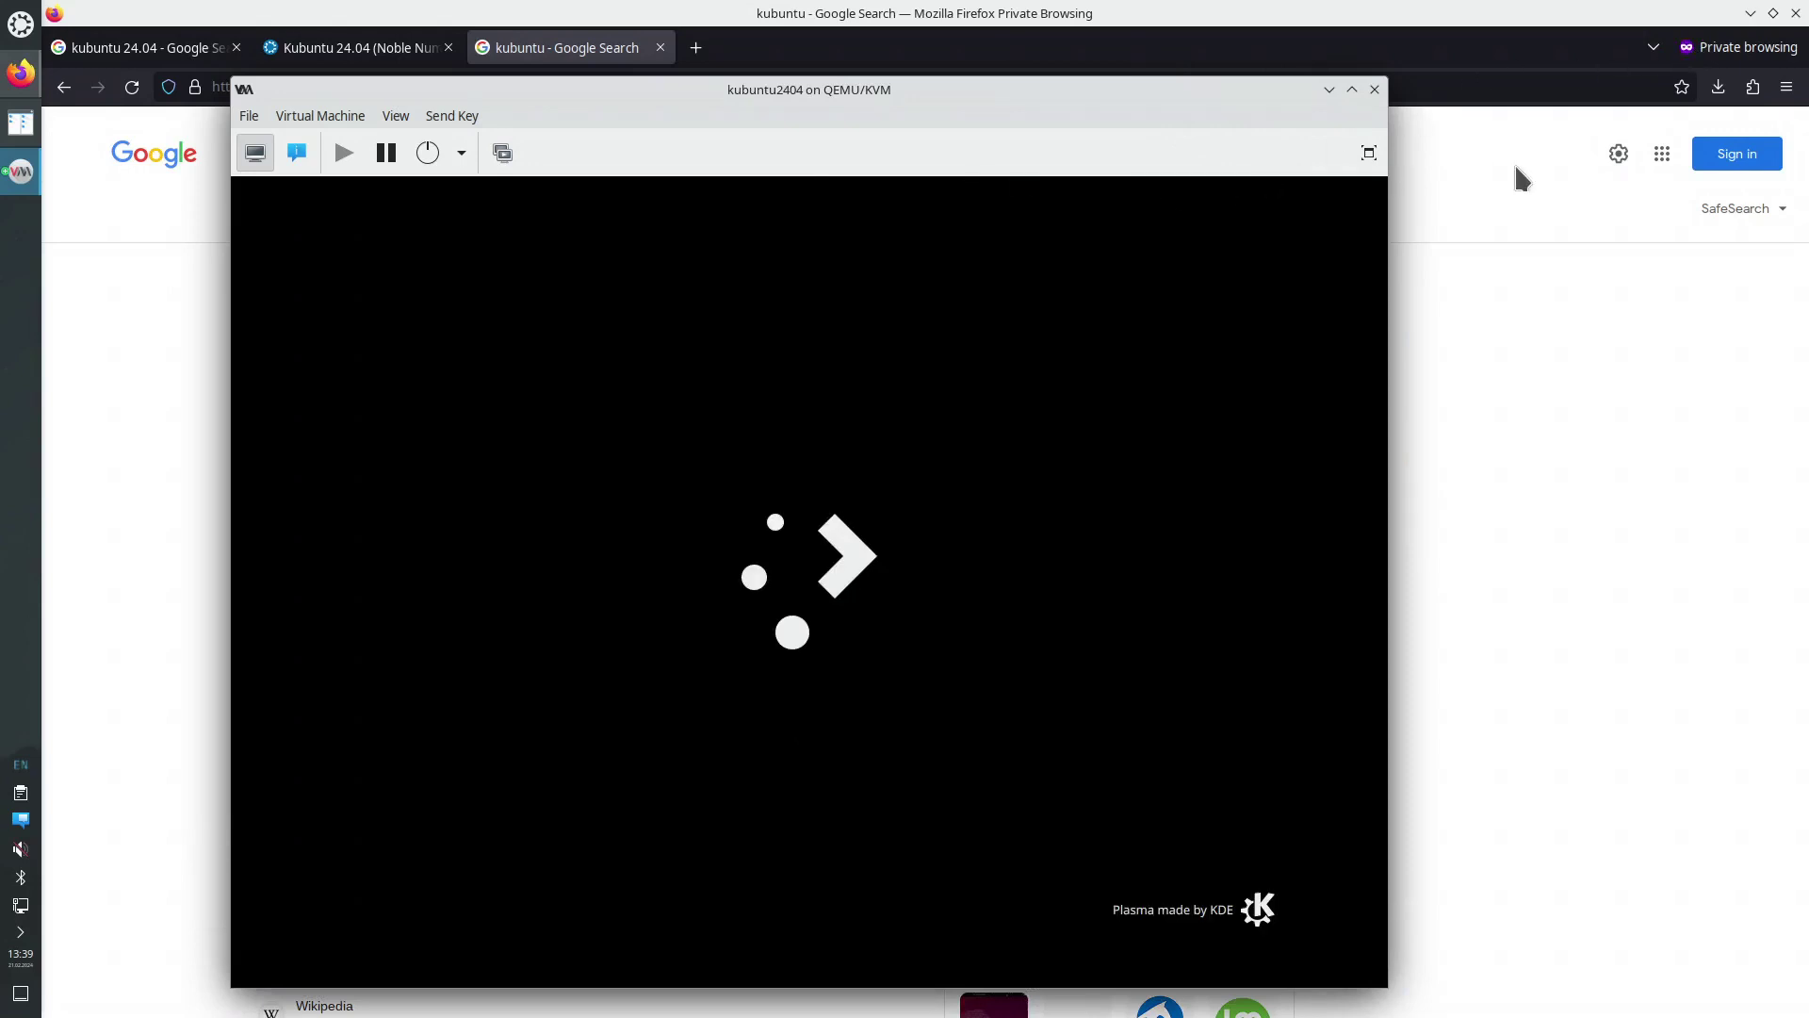
Minimize Firefox and launch Install Kubuntu 24.04 from the VM desktop
left_click(1750, 14)
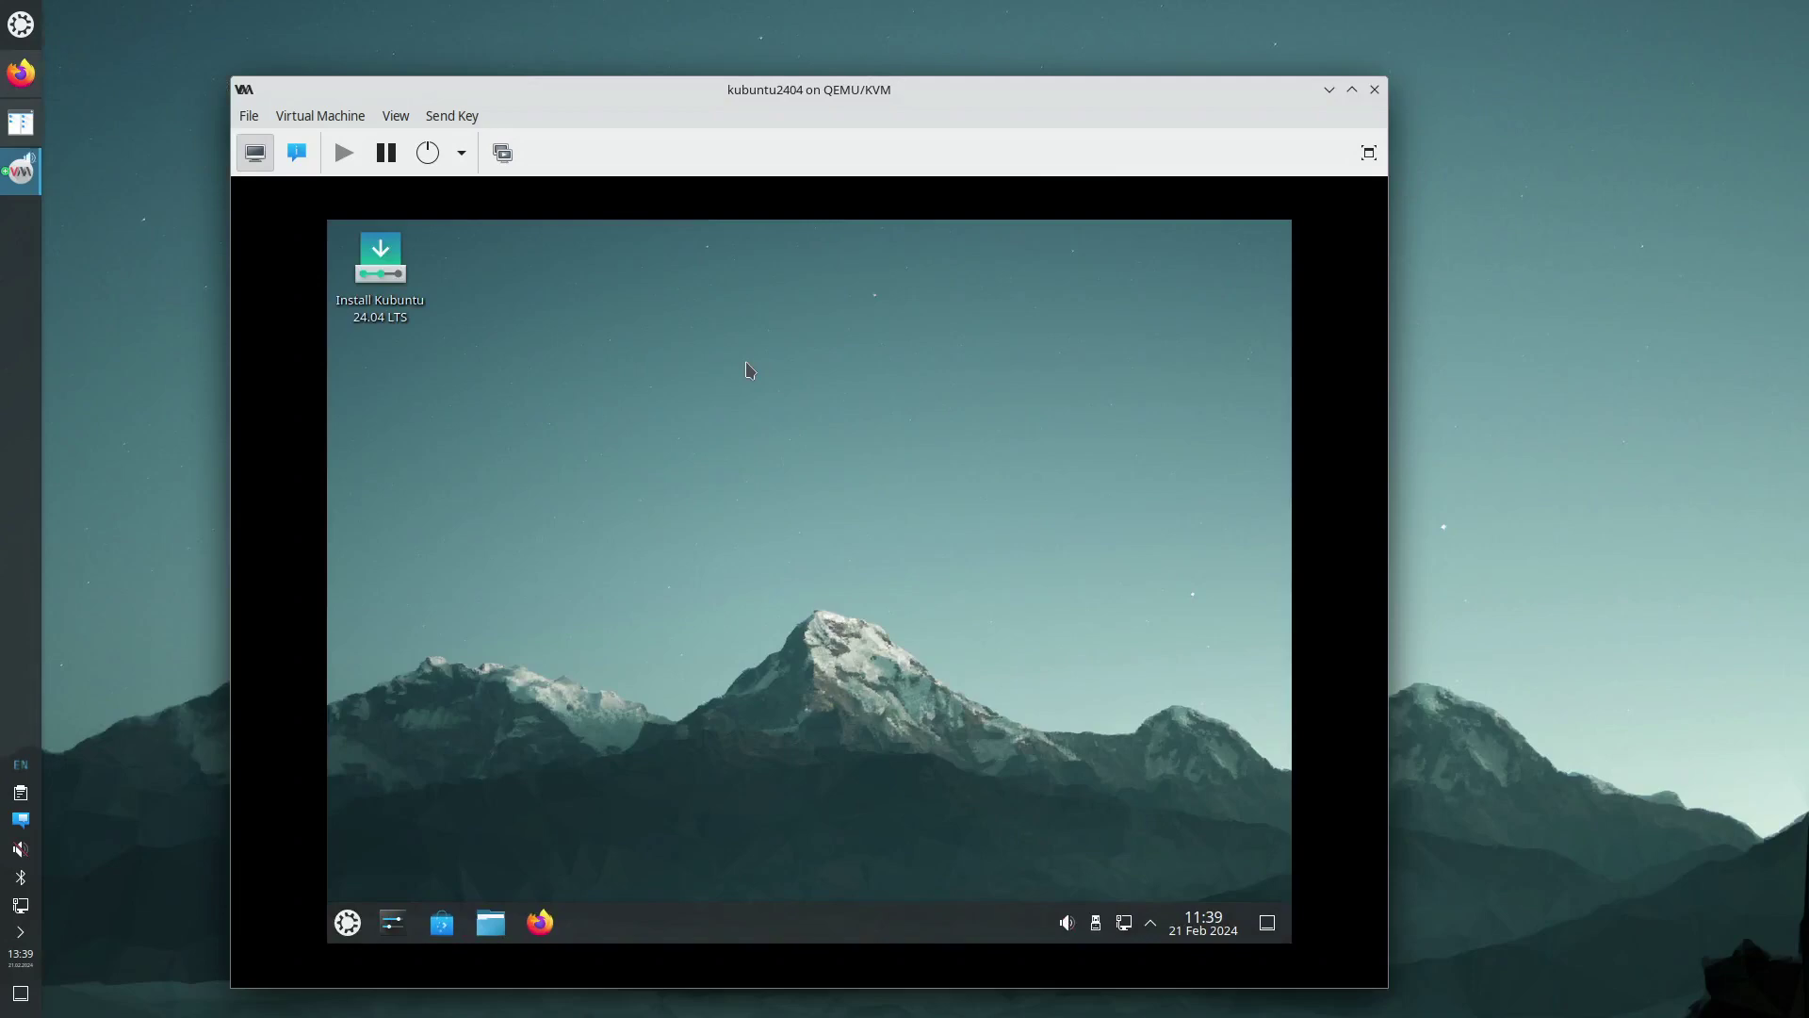
left_click(412, 323)
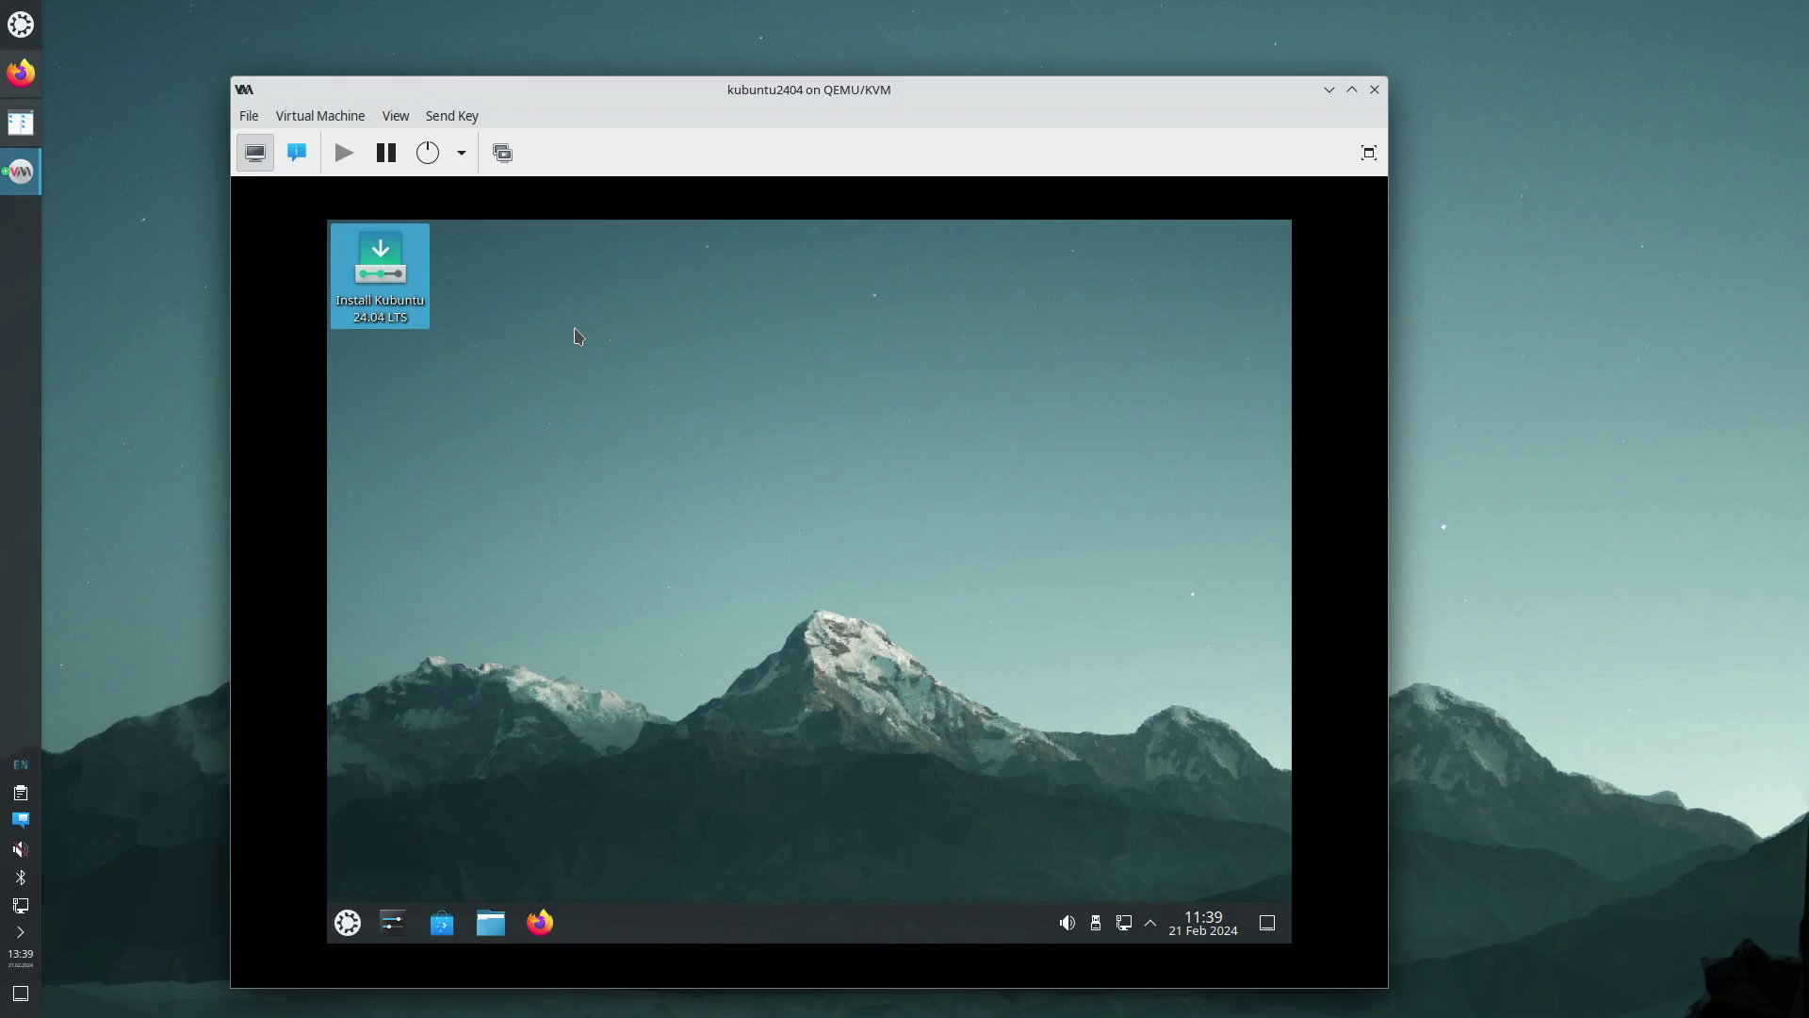
key("Return")
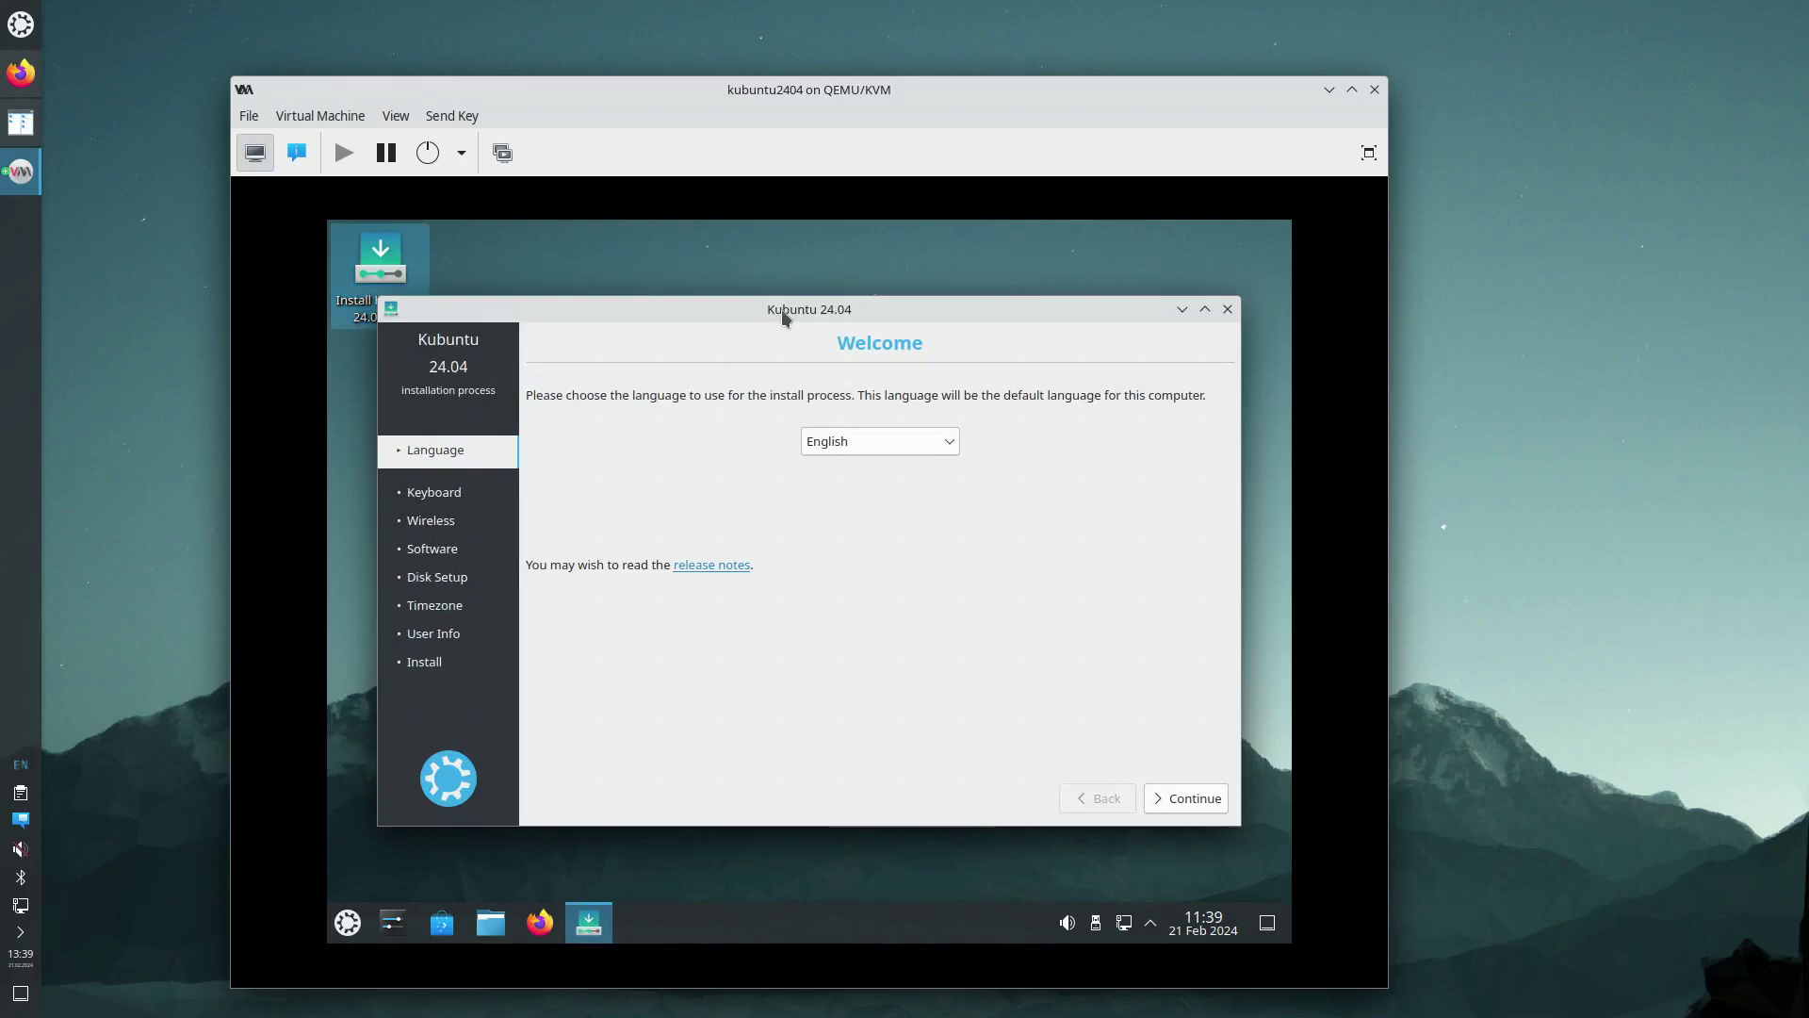
Accept English, pass the Keyboard and Wireless steps, and turn off downloading updates while installing
left_click_drag(783, 316, 788, 274)
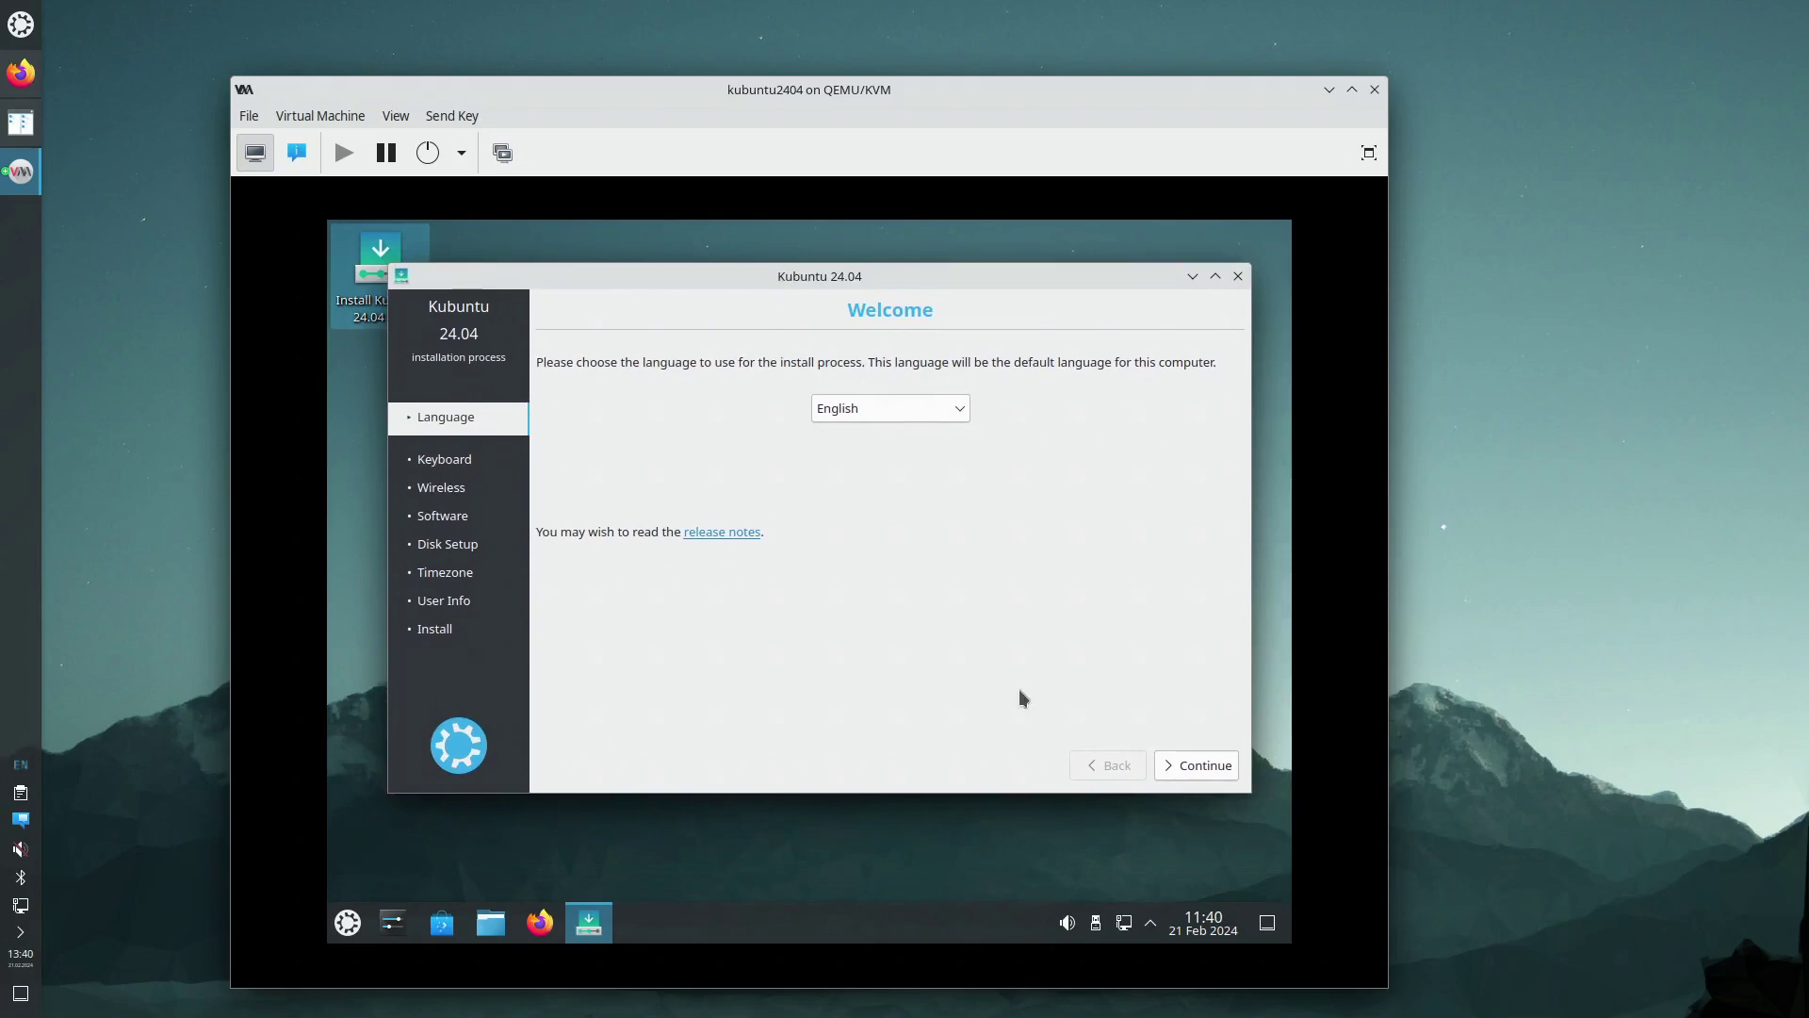
left_click(1185, 771)
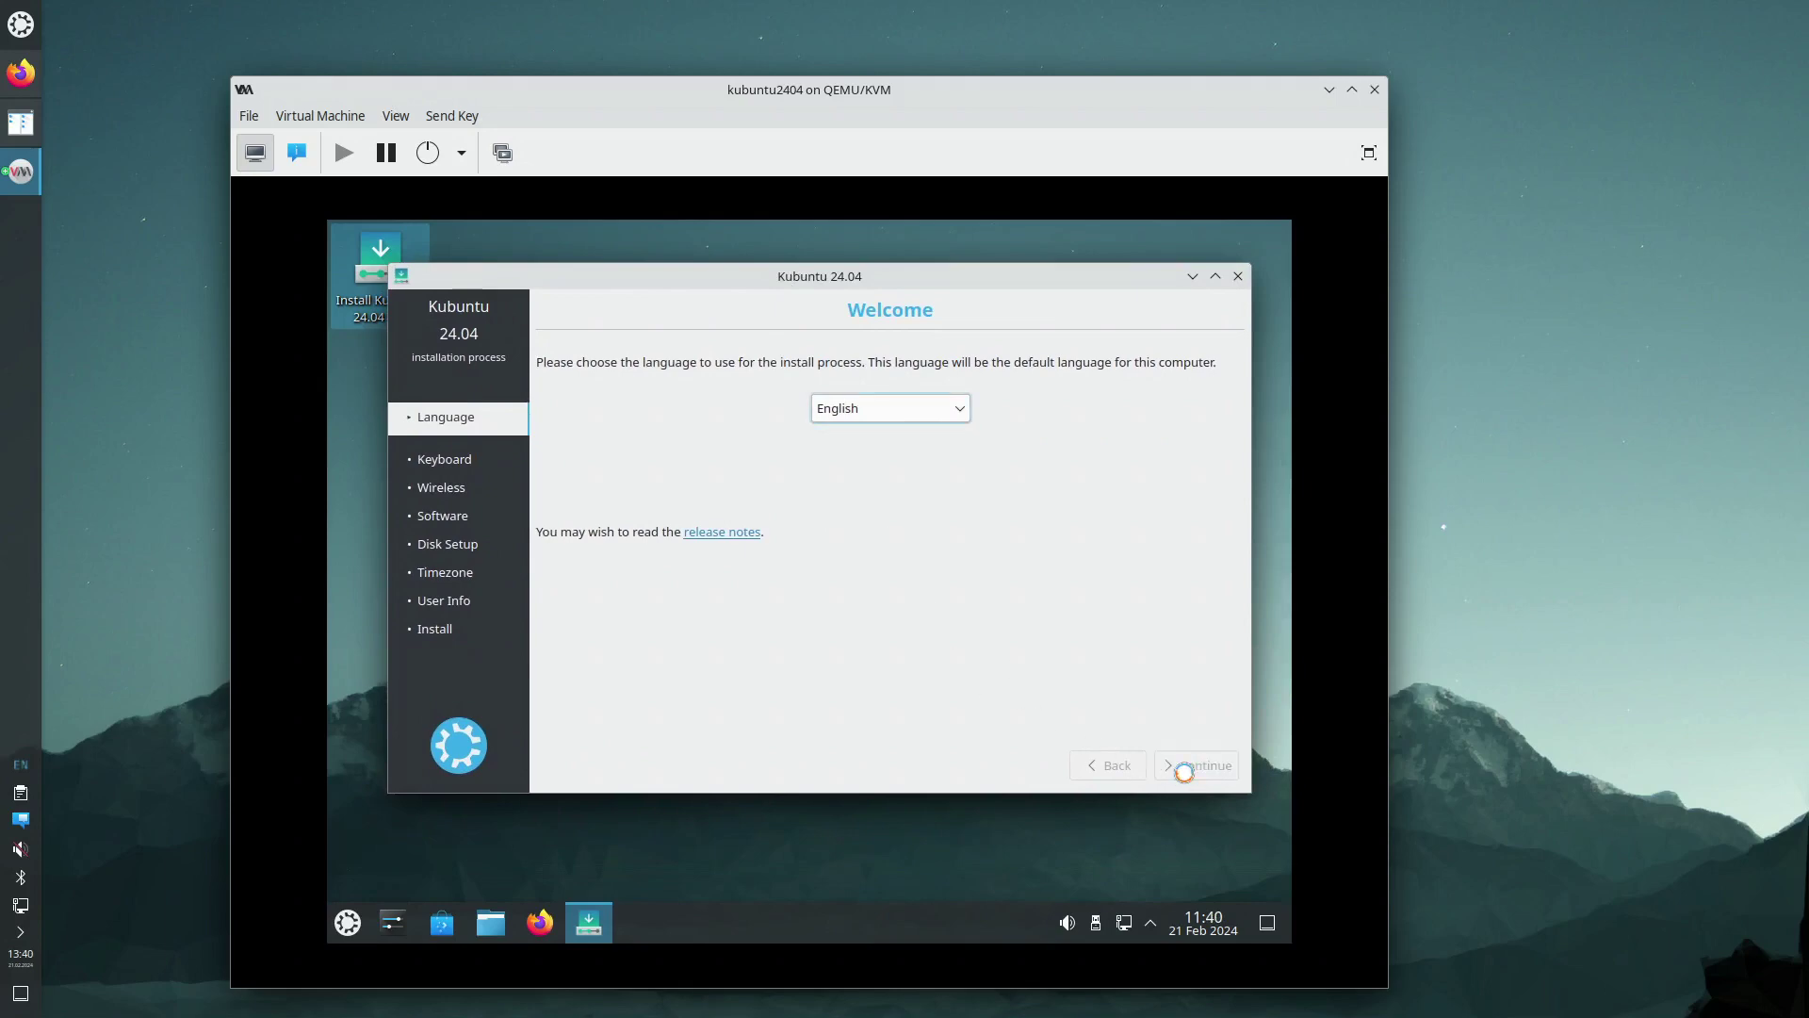
left_click(1185, 765)
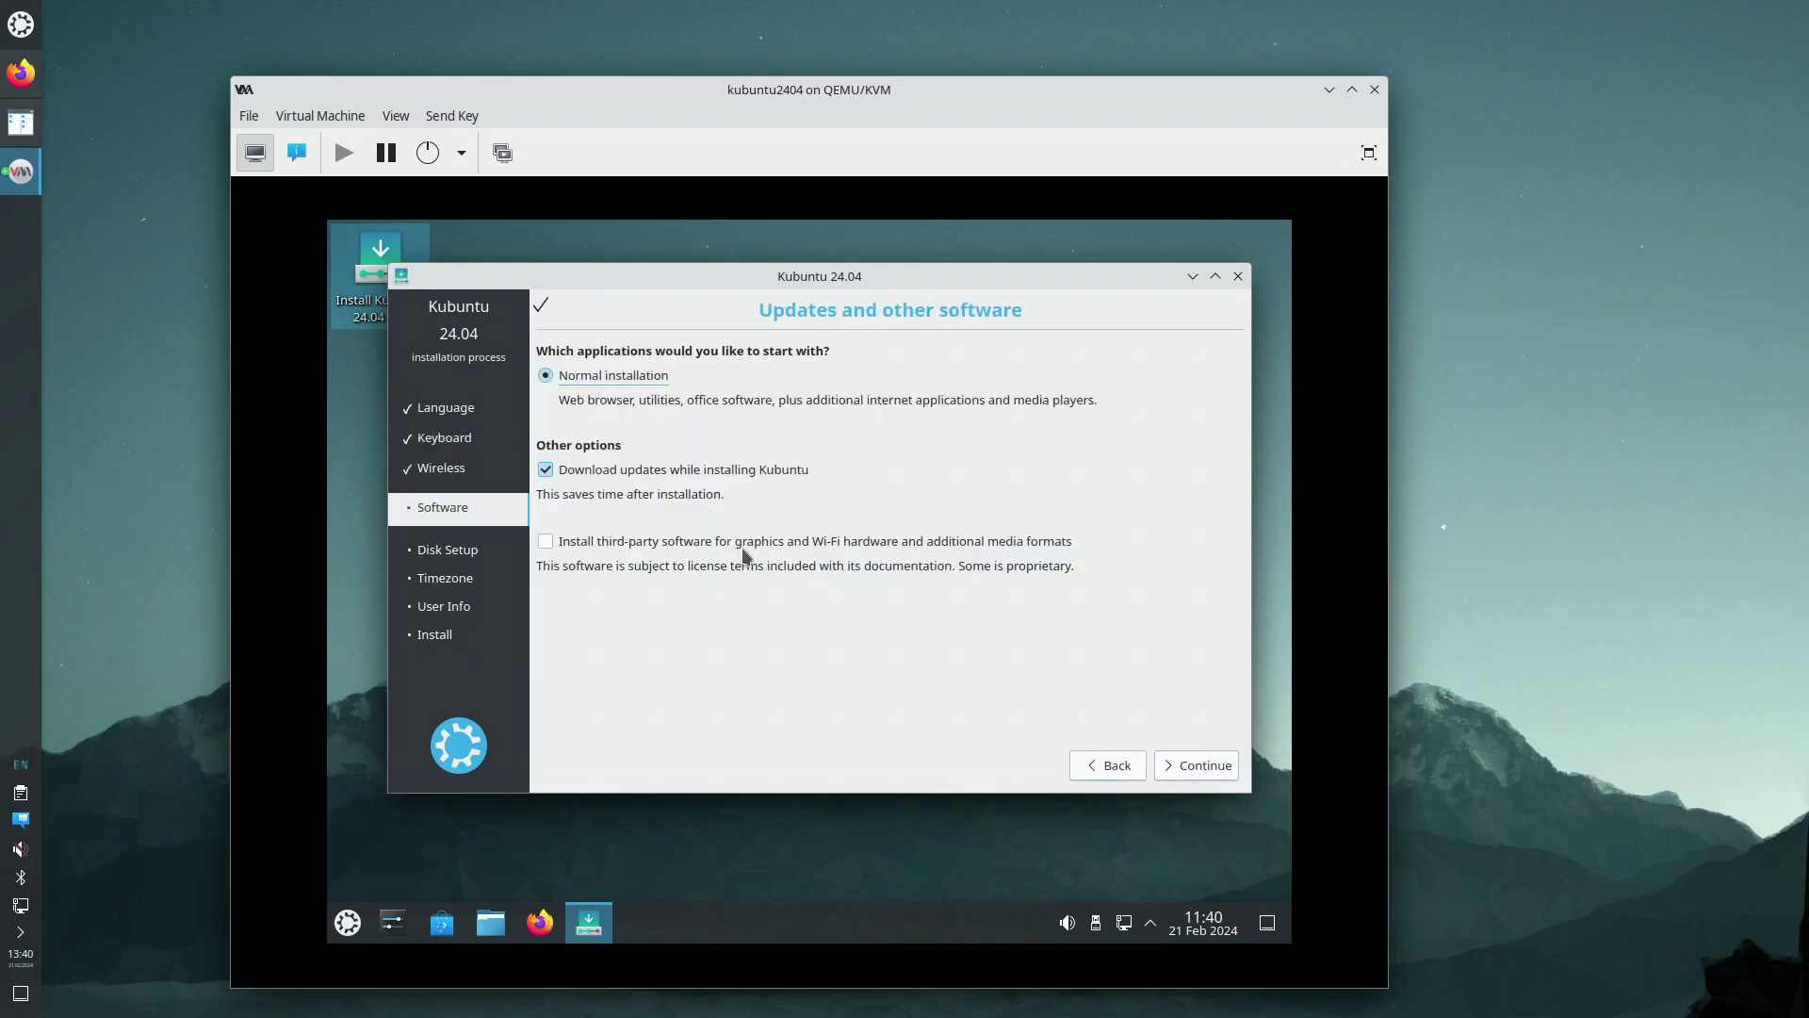
left_click(657, 474)
Install with Guided - use entire disk on vda and confirm writing the changes to disk
left_click(1195, 768)
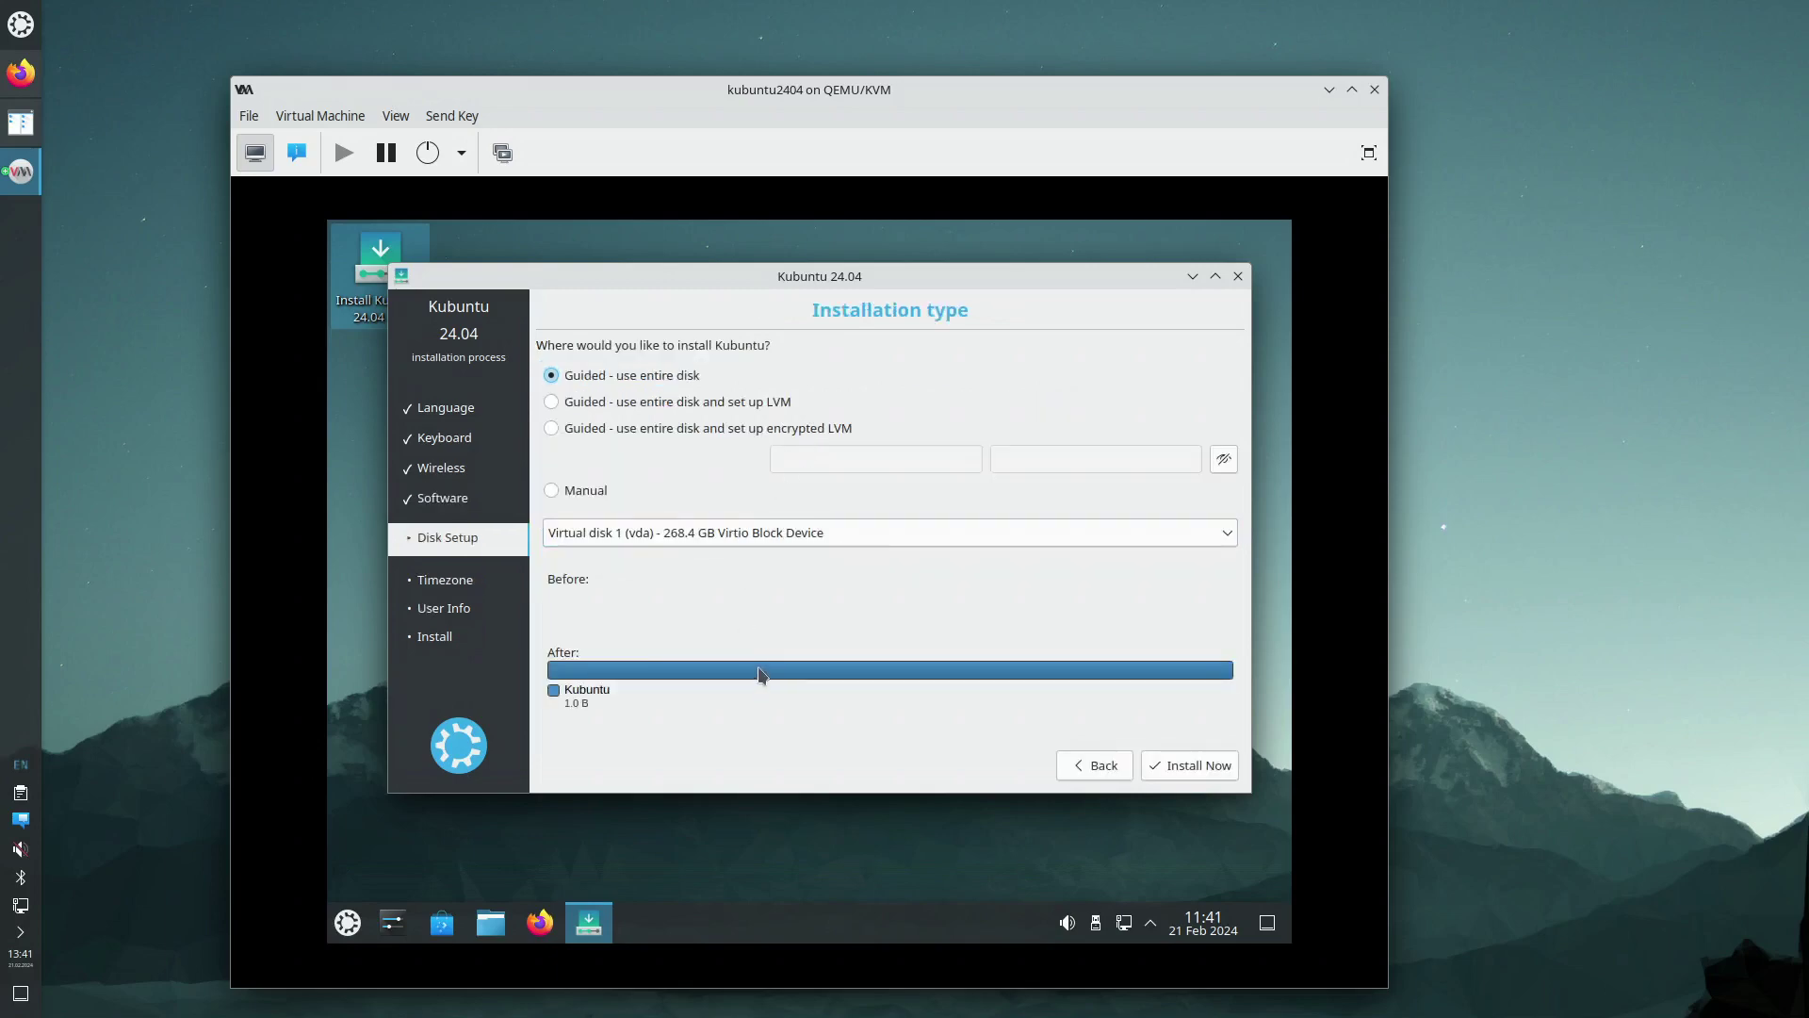
left_click(1189, 767)
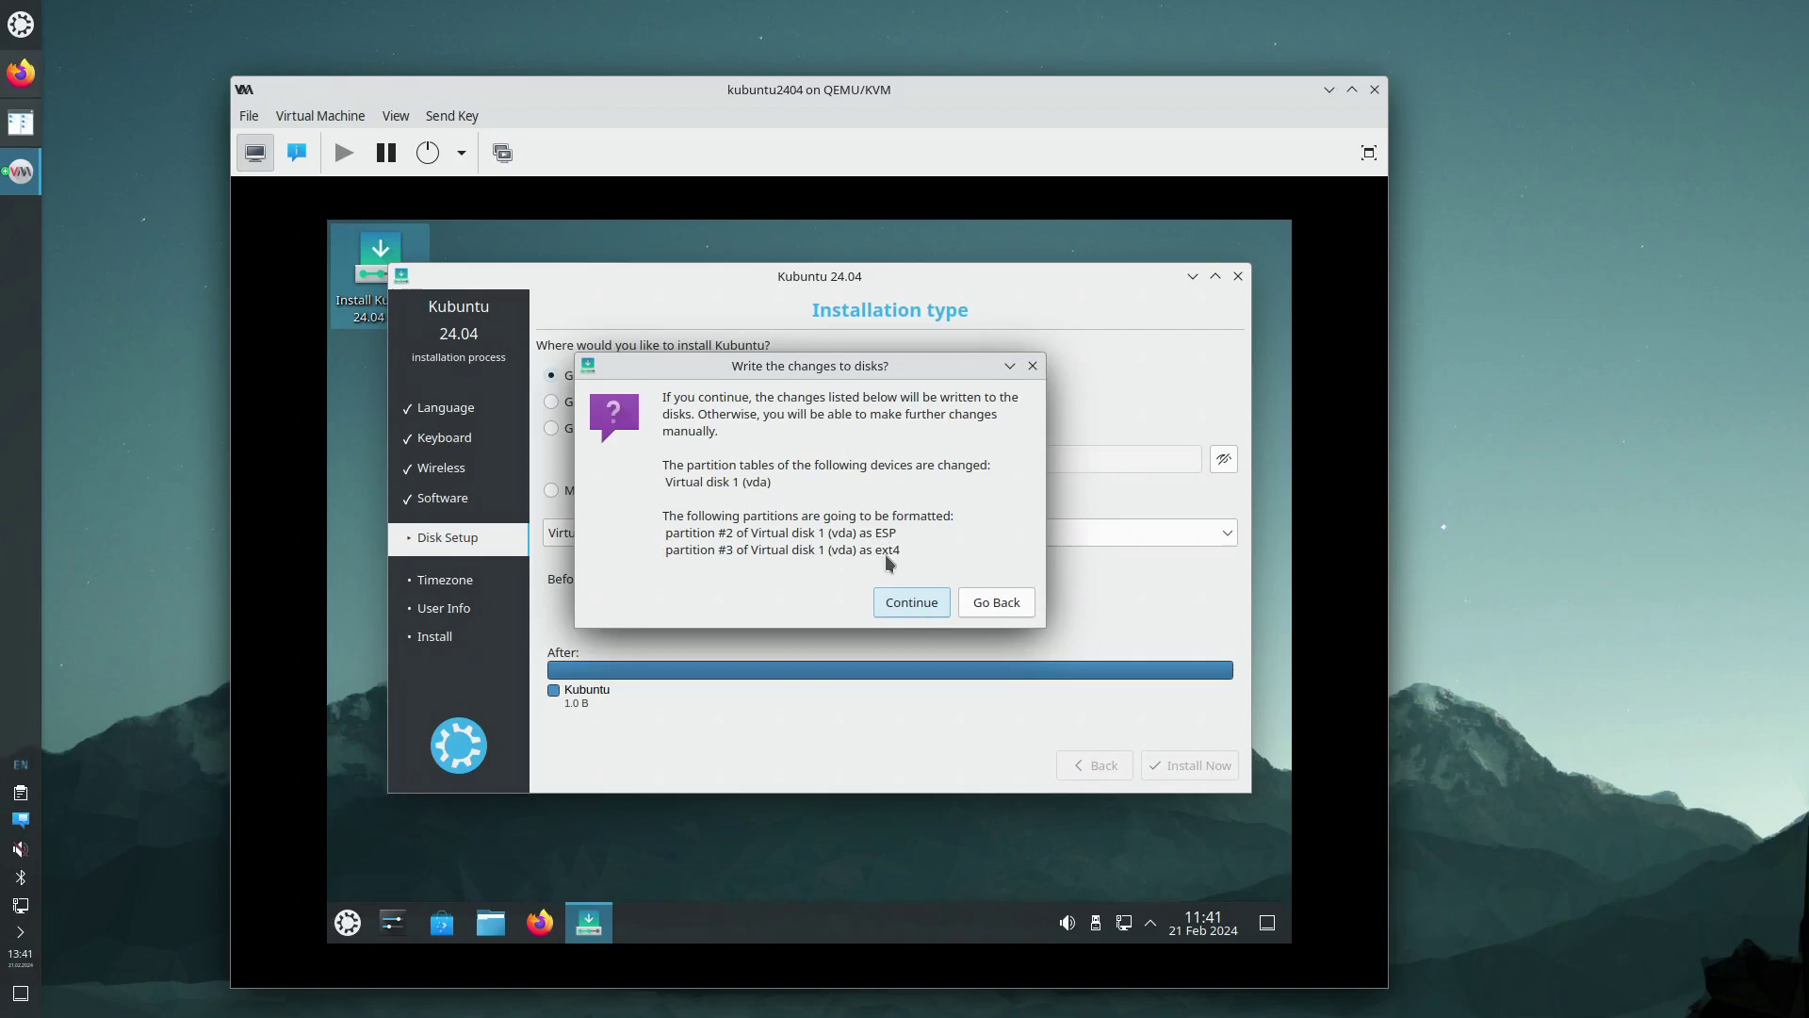
left_click(909, 604)
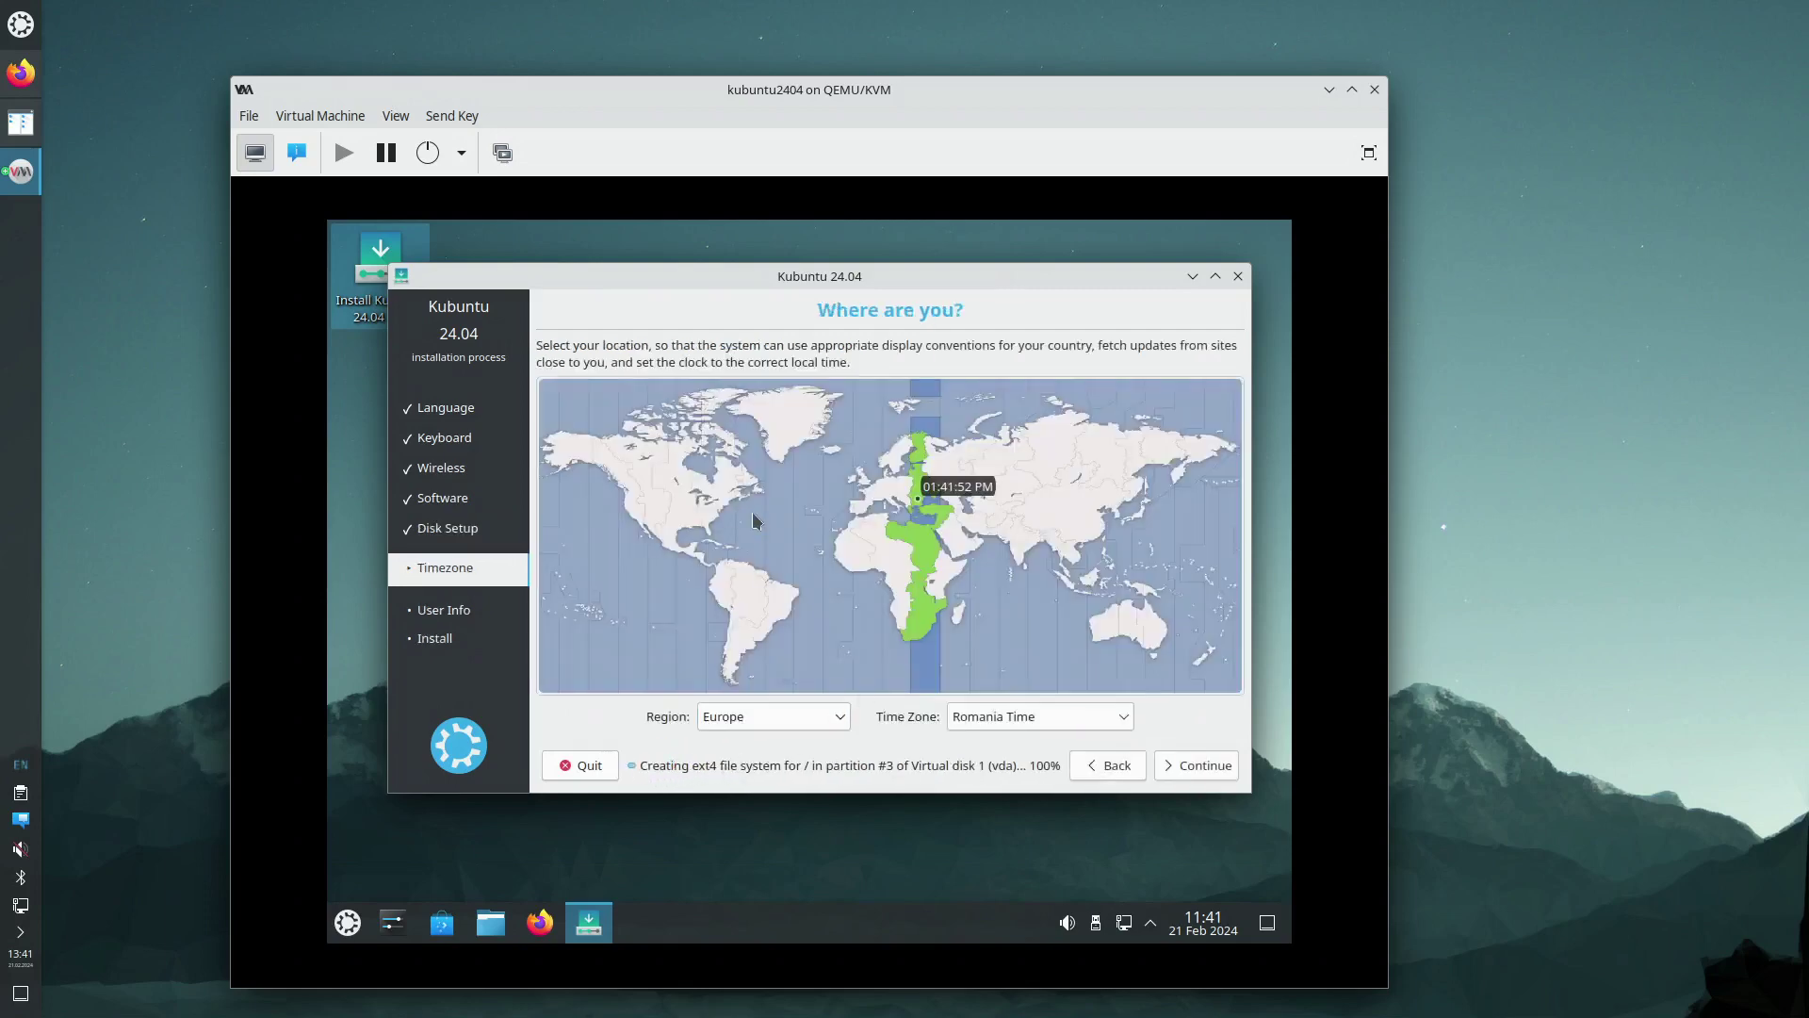
Set the time zone to New York and continue to user setup
left_click(719, 520)
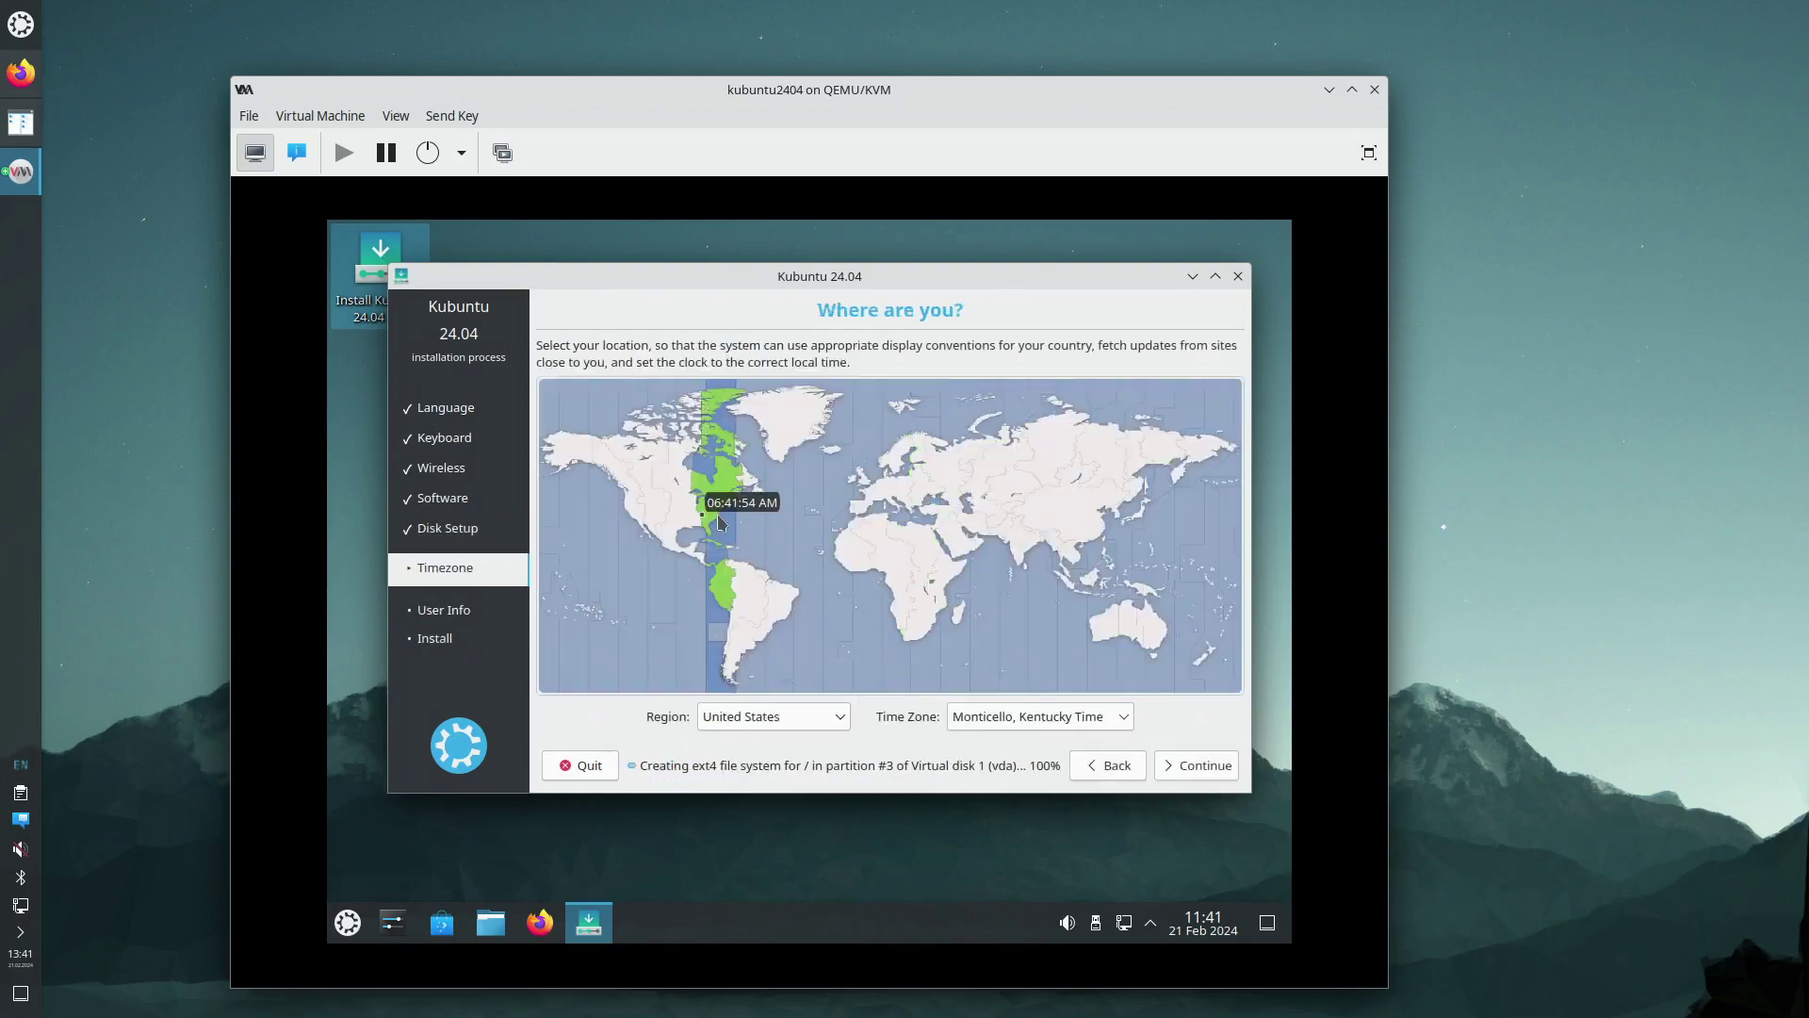
left_click(720, 518)
left_click(1190, 767)
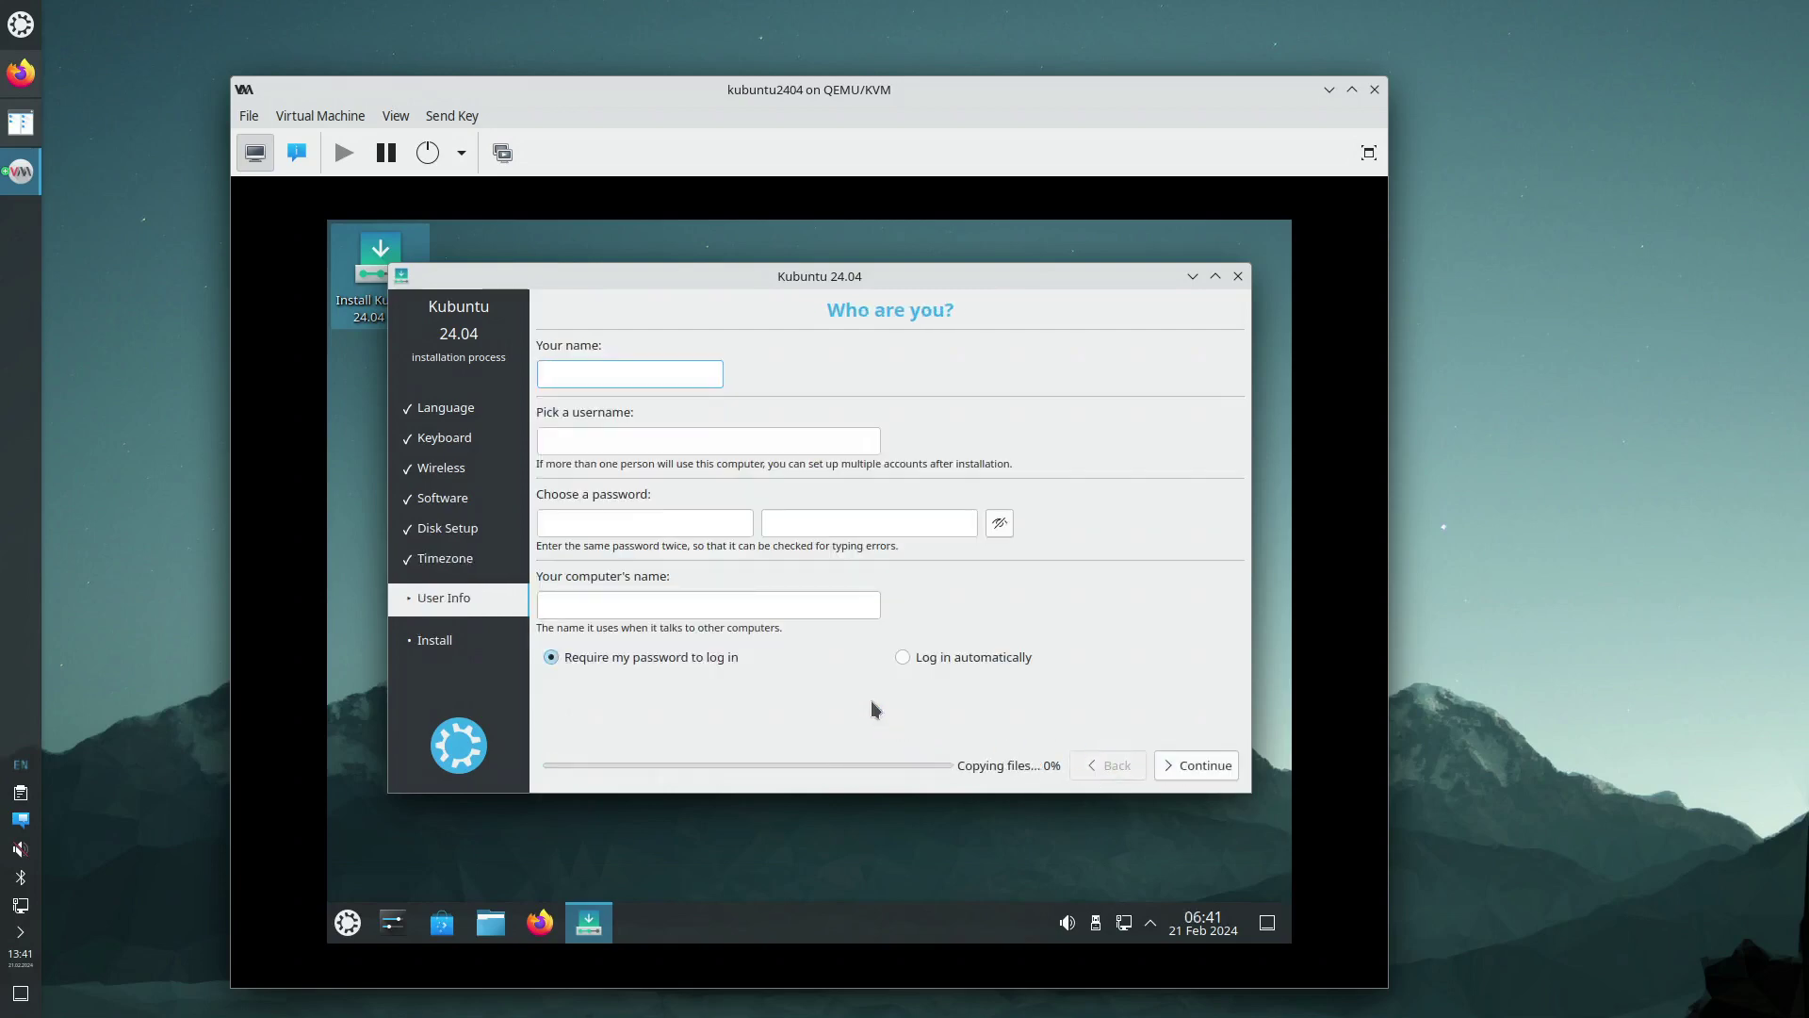
Create the administrator account, enter and confirm its password, and name the computer kubuntu2404
type("ad")
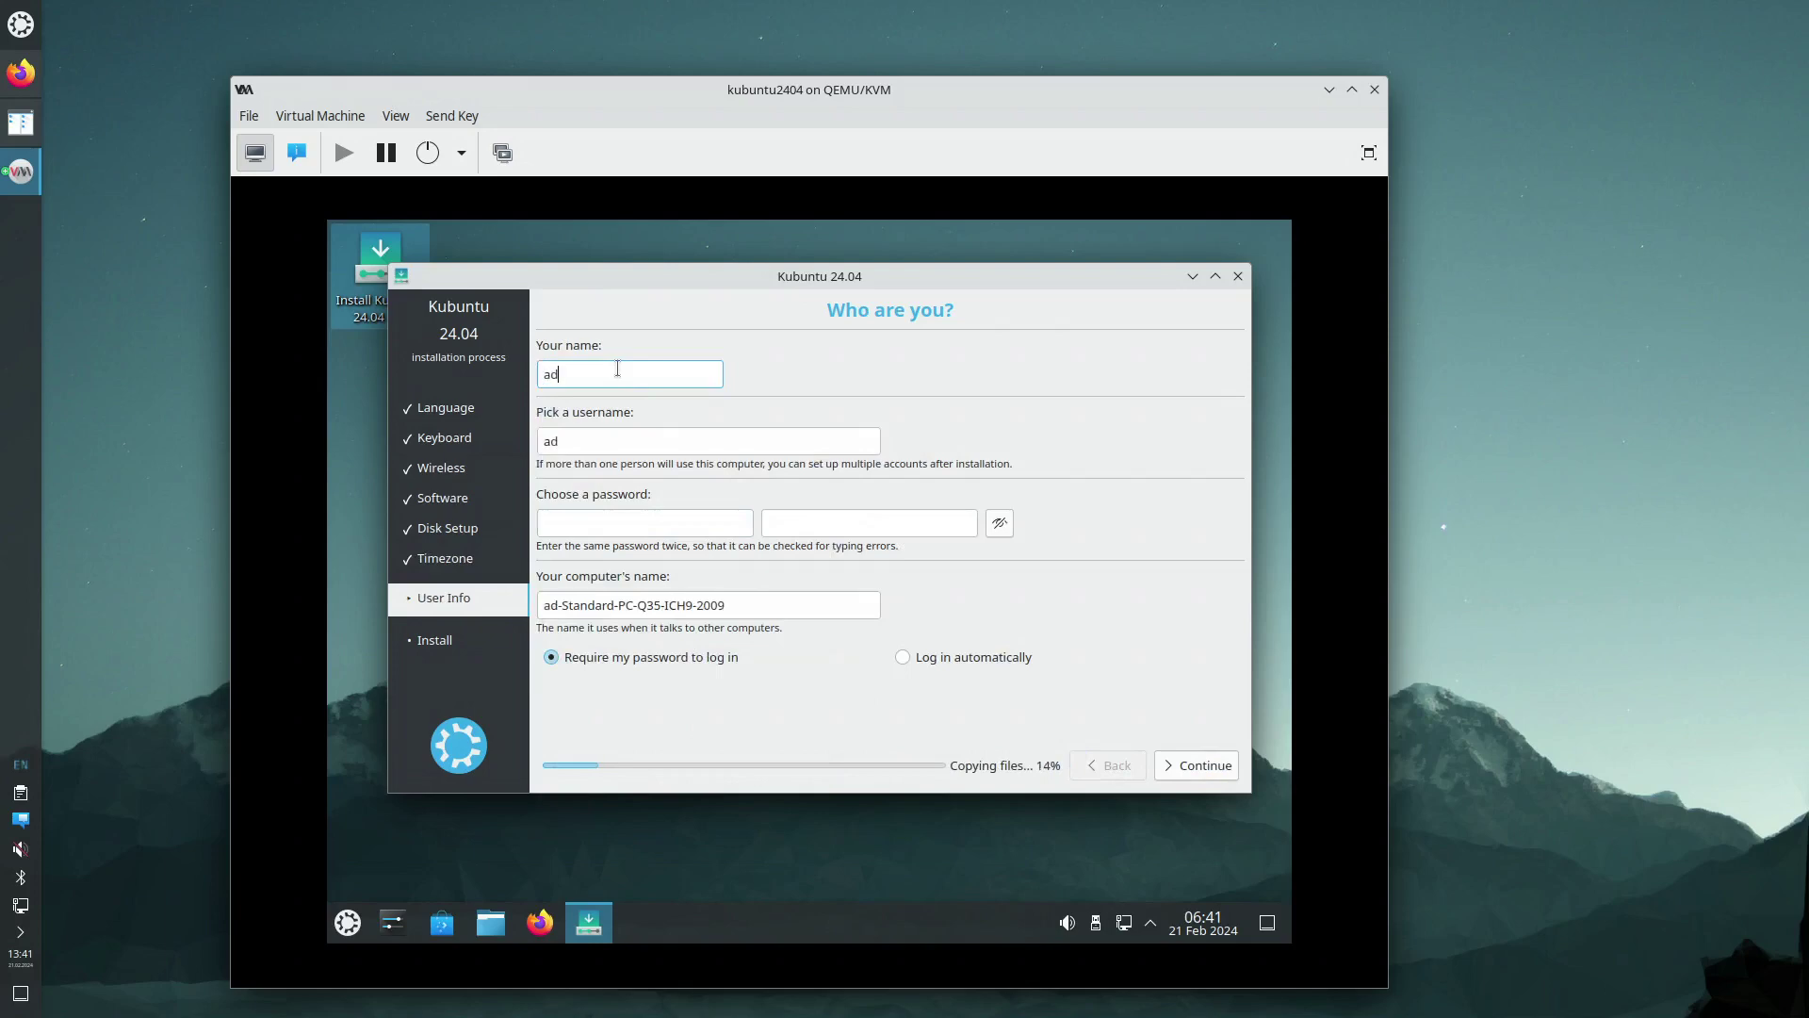
type("ministrator")
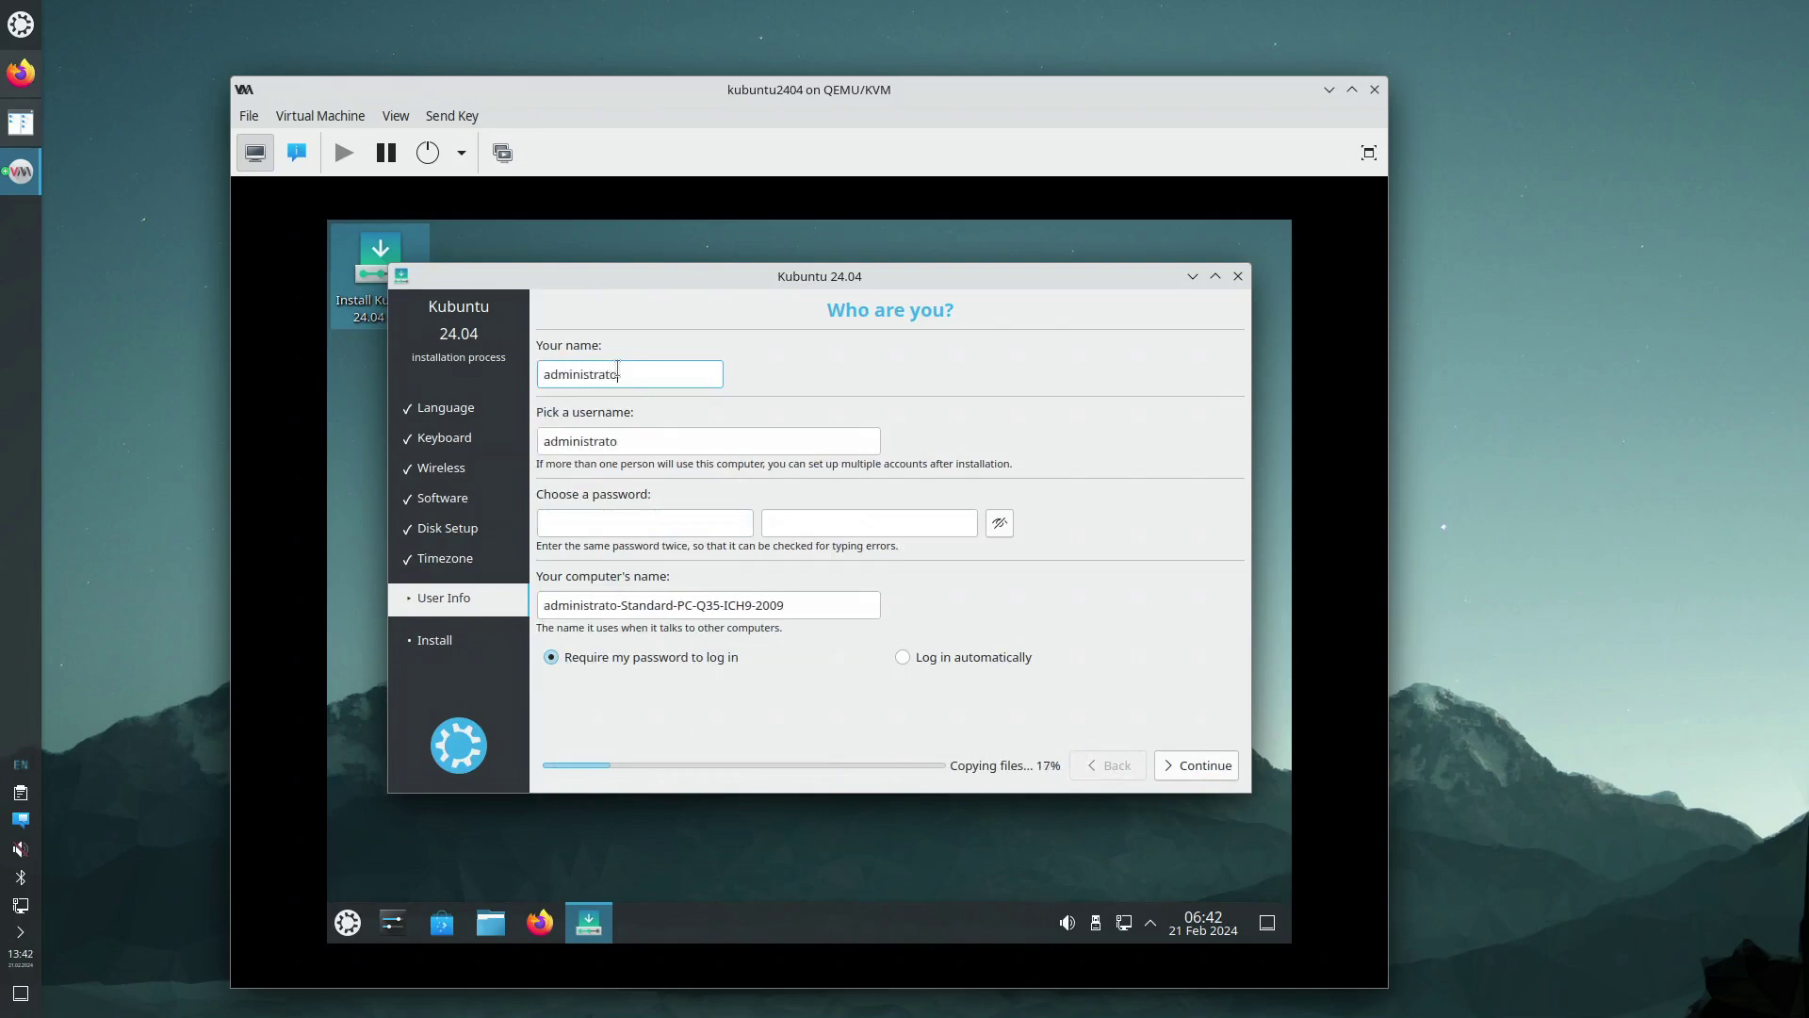
left_click(619, 524)
type("••••")
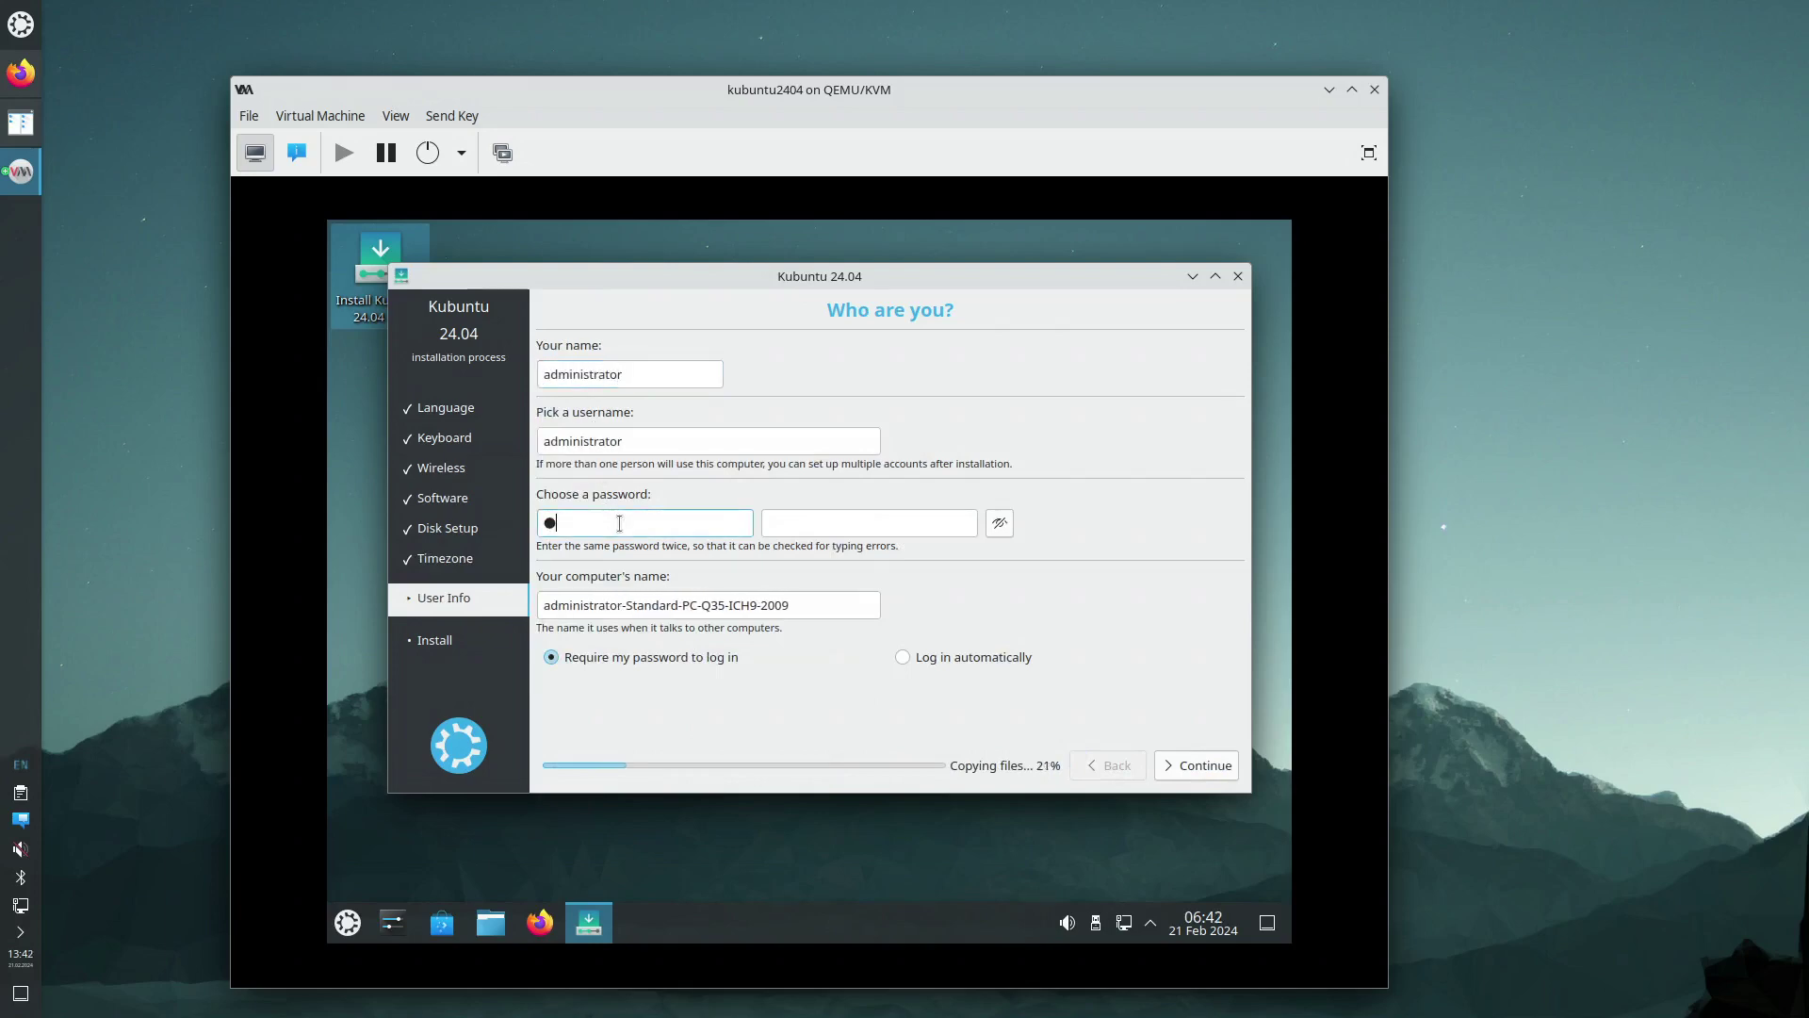
key("Tab")
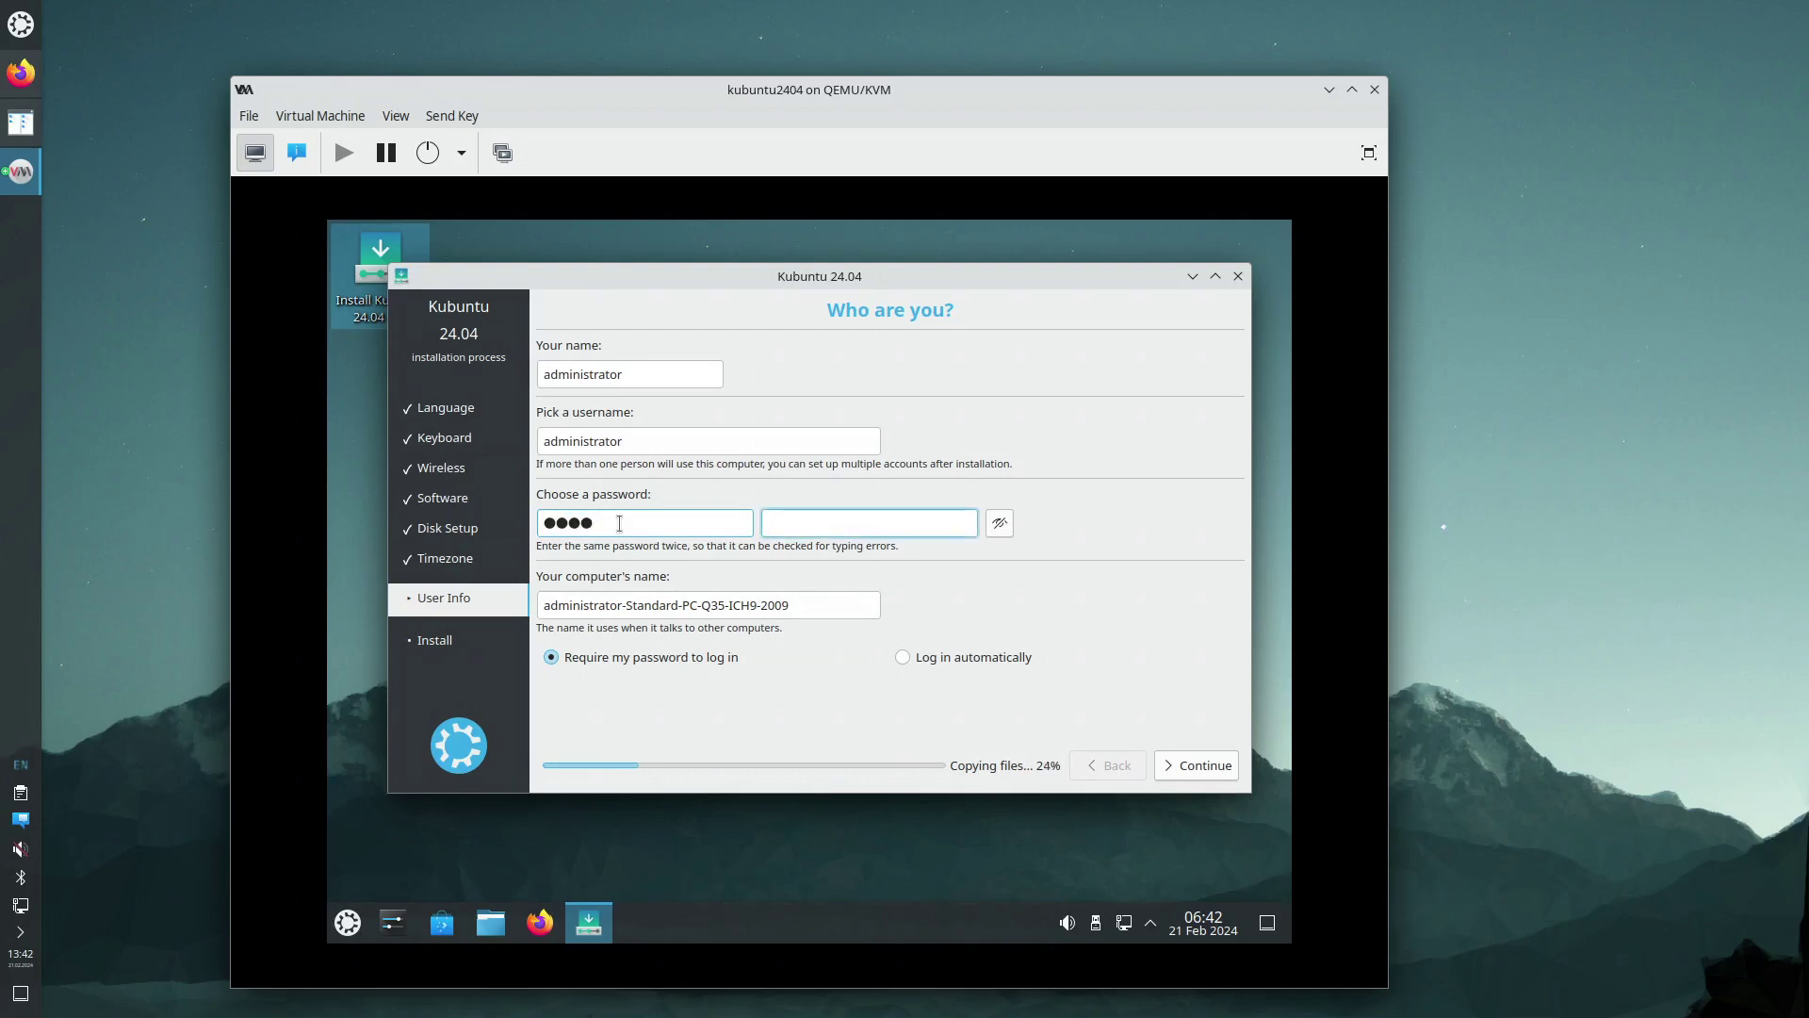
type("••")
type("4")
key("Tab")
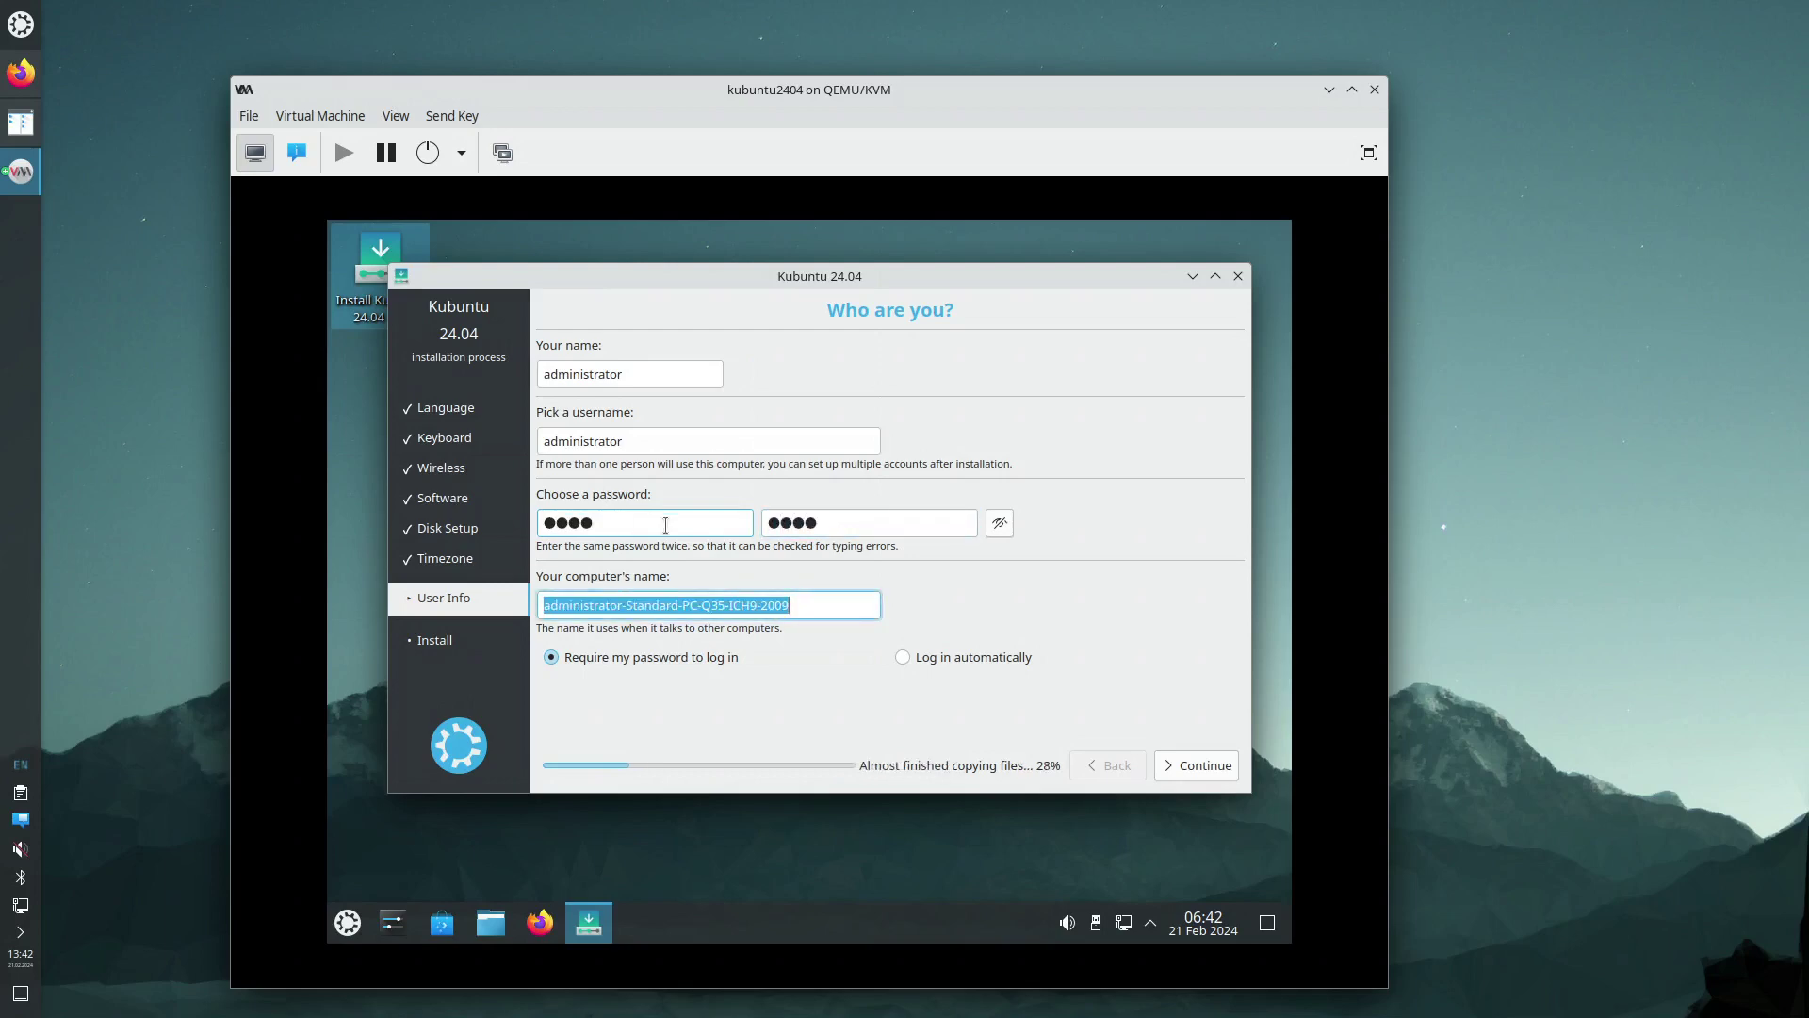
type("kubuntu2404")
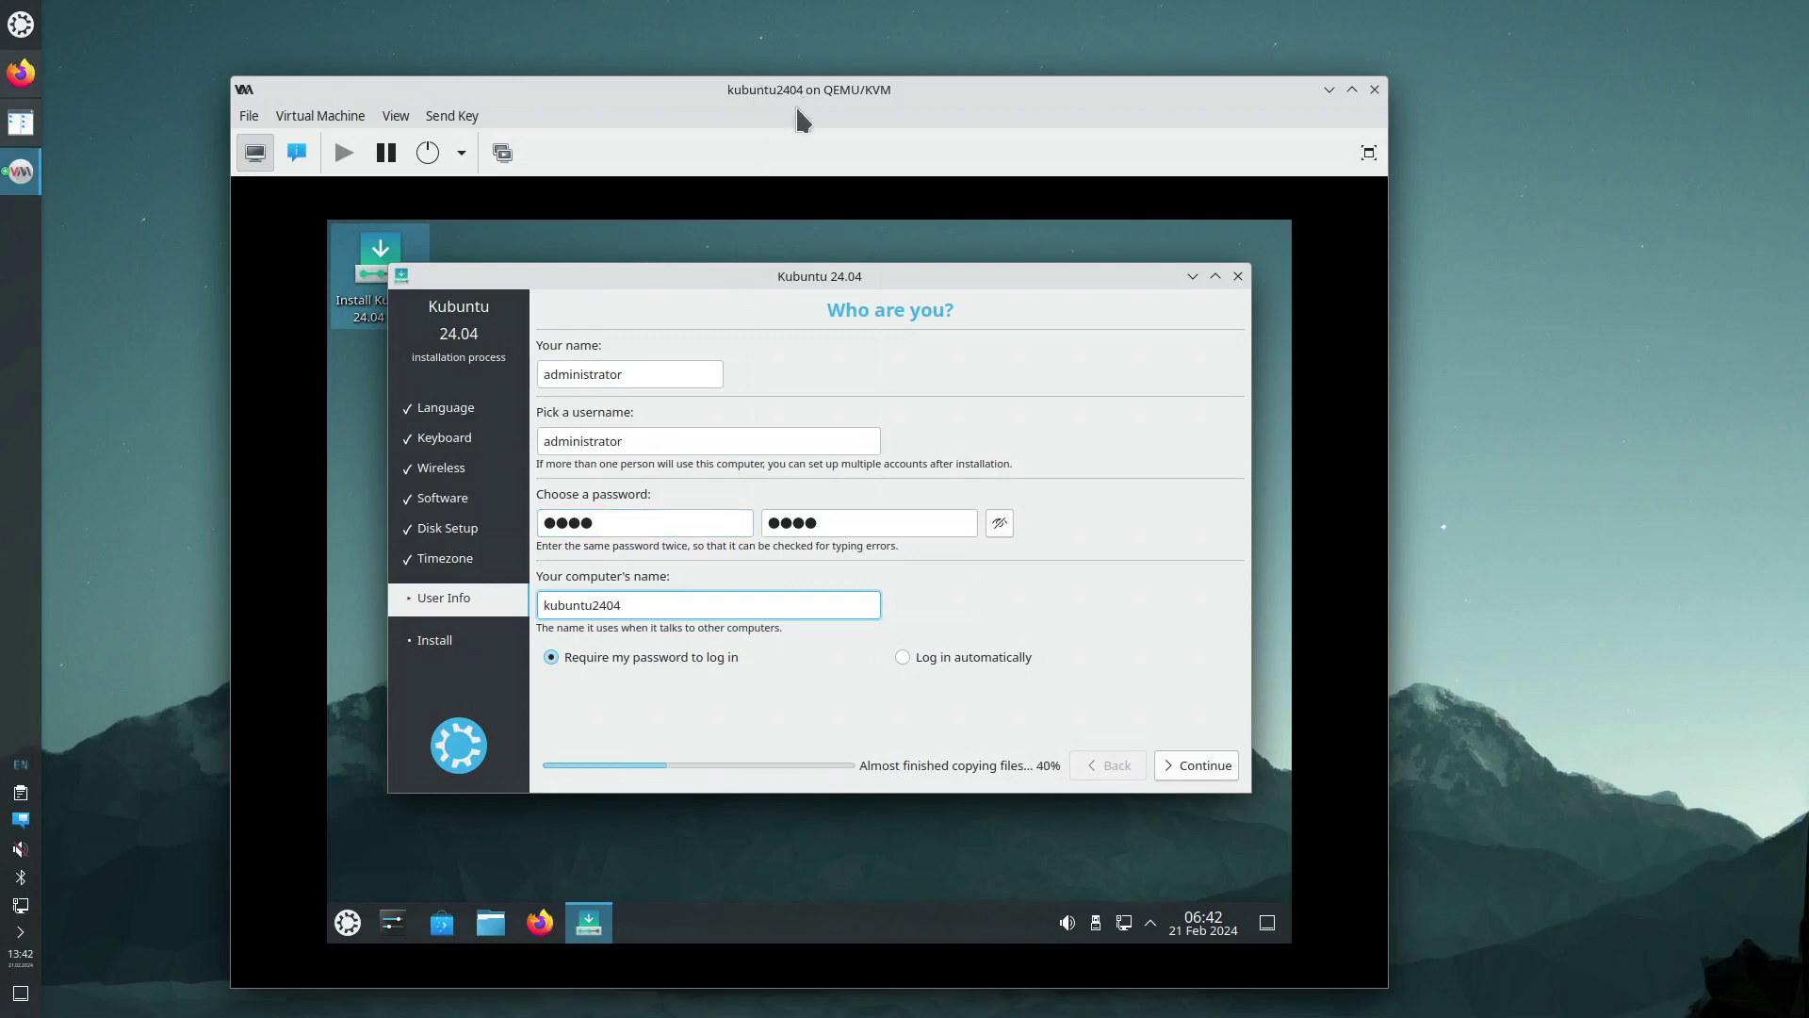
left_click(1193, 767)
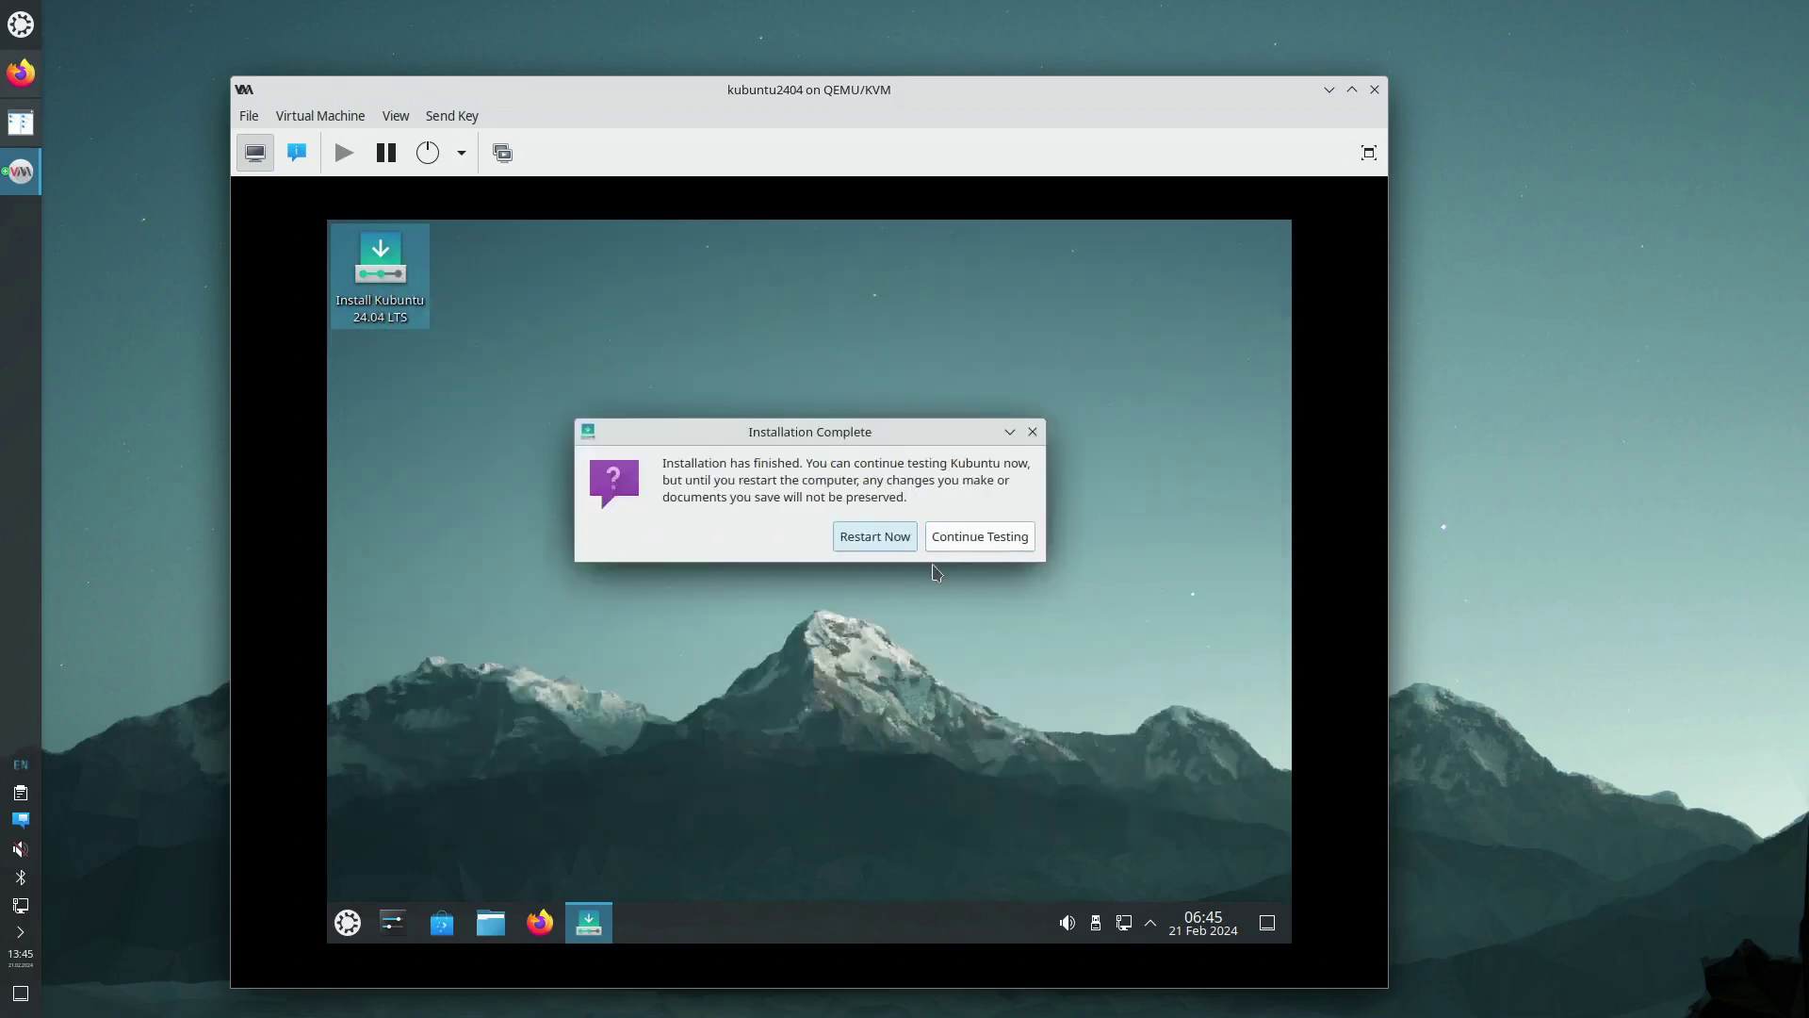
Restart into the installed Kubuntu, unlock the KDE wallet with its password, and show hardware details
left_click(865, 542)
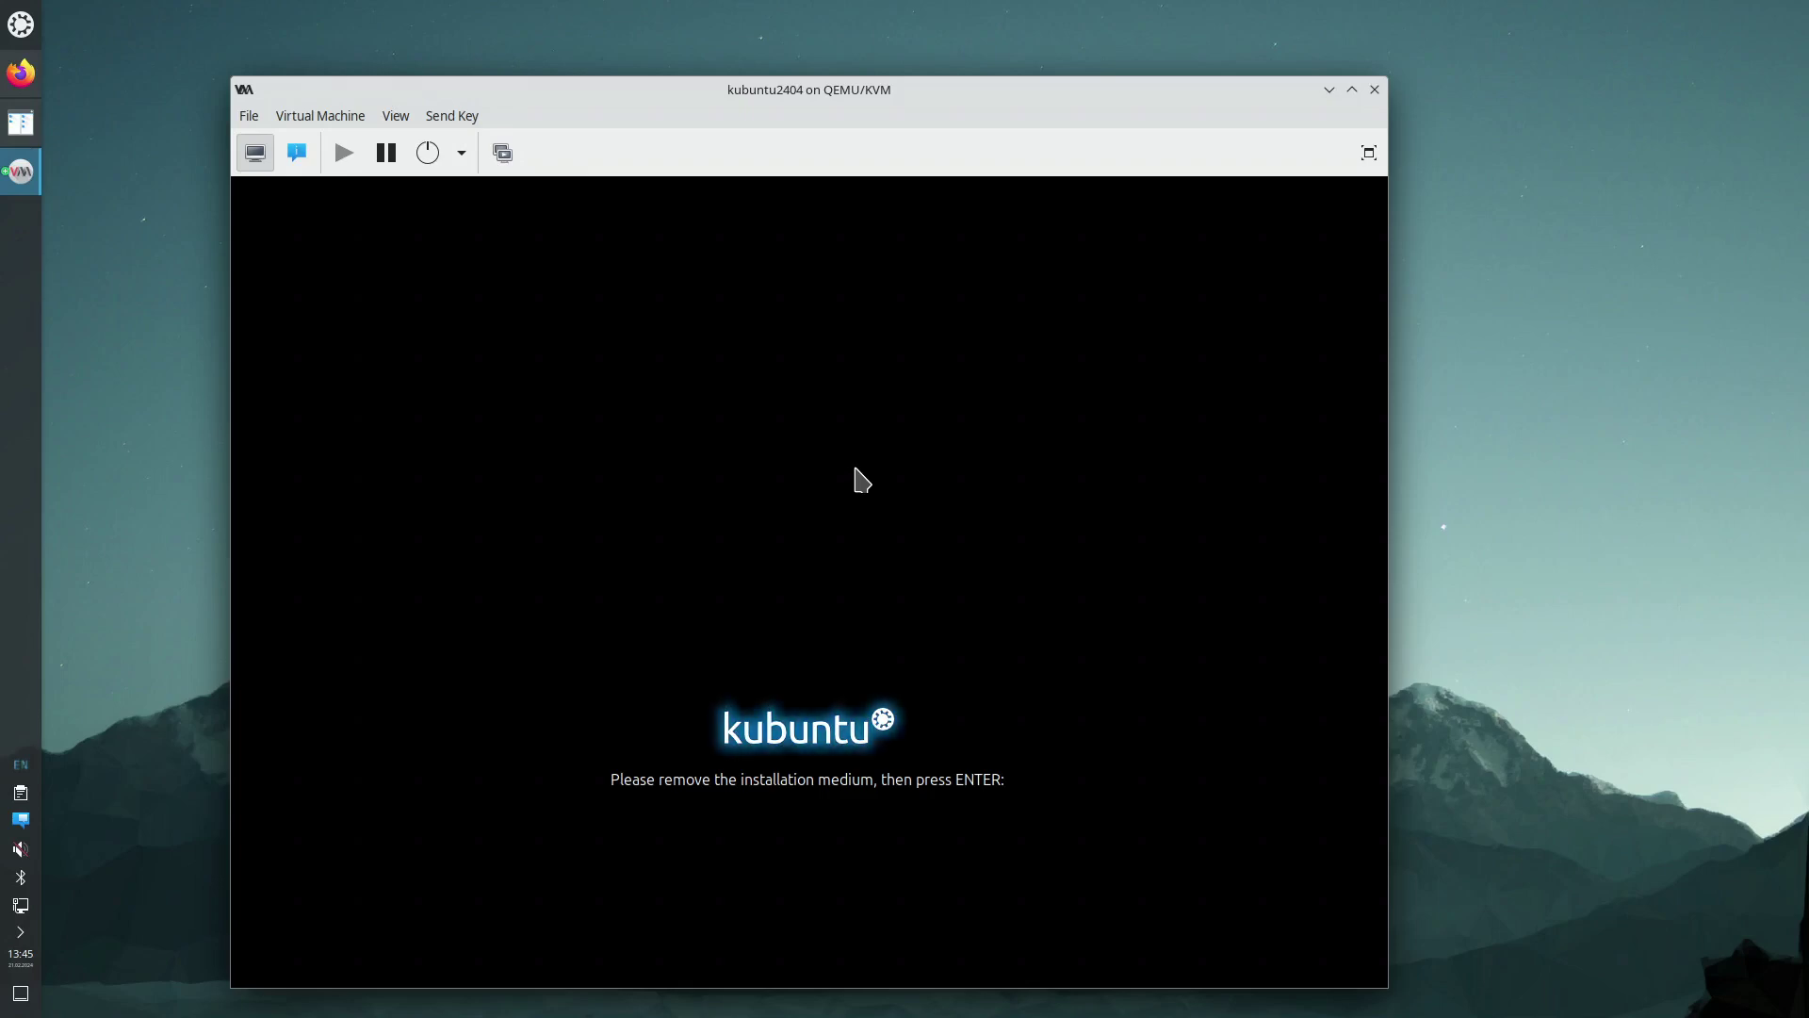
key("Return")
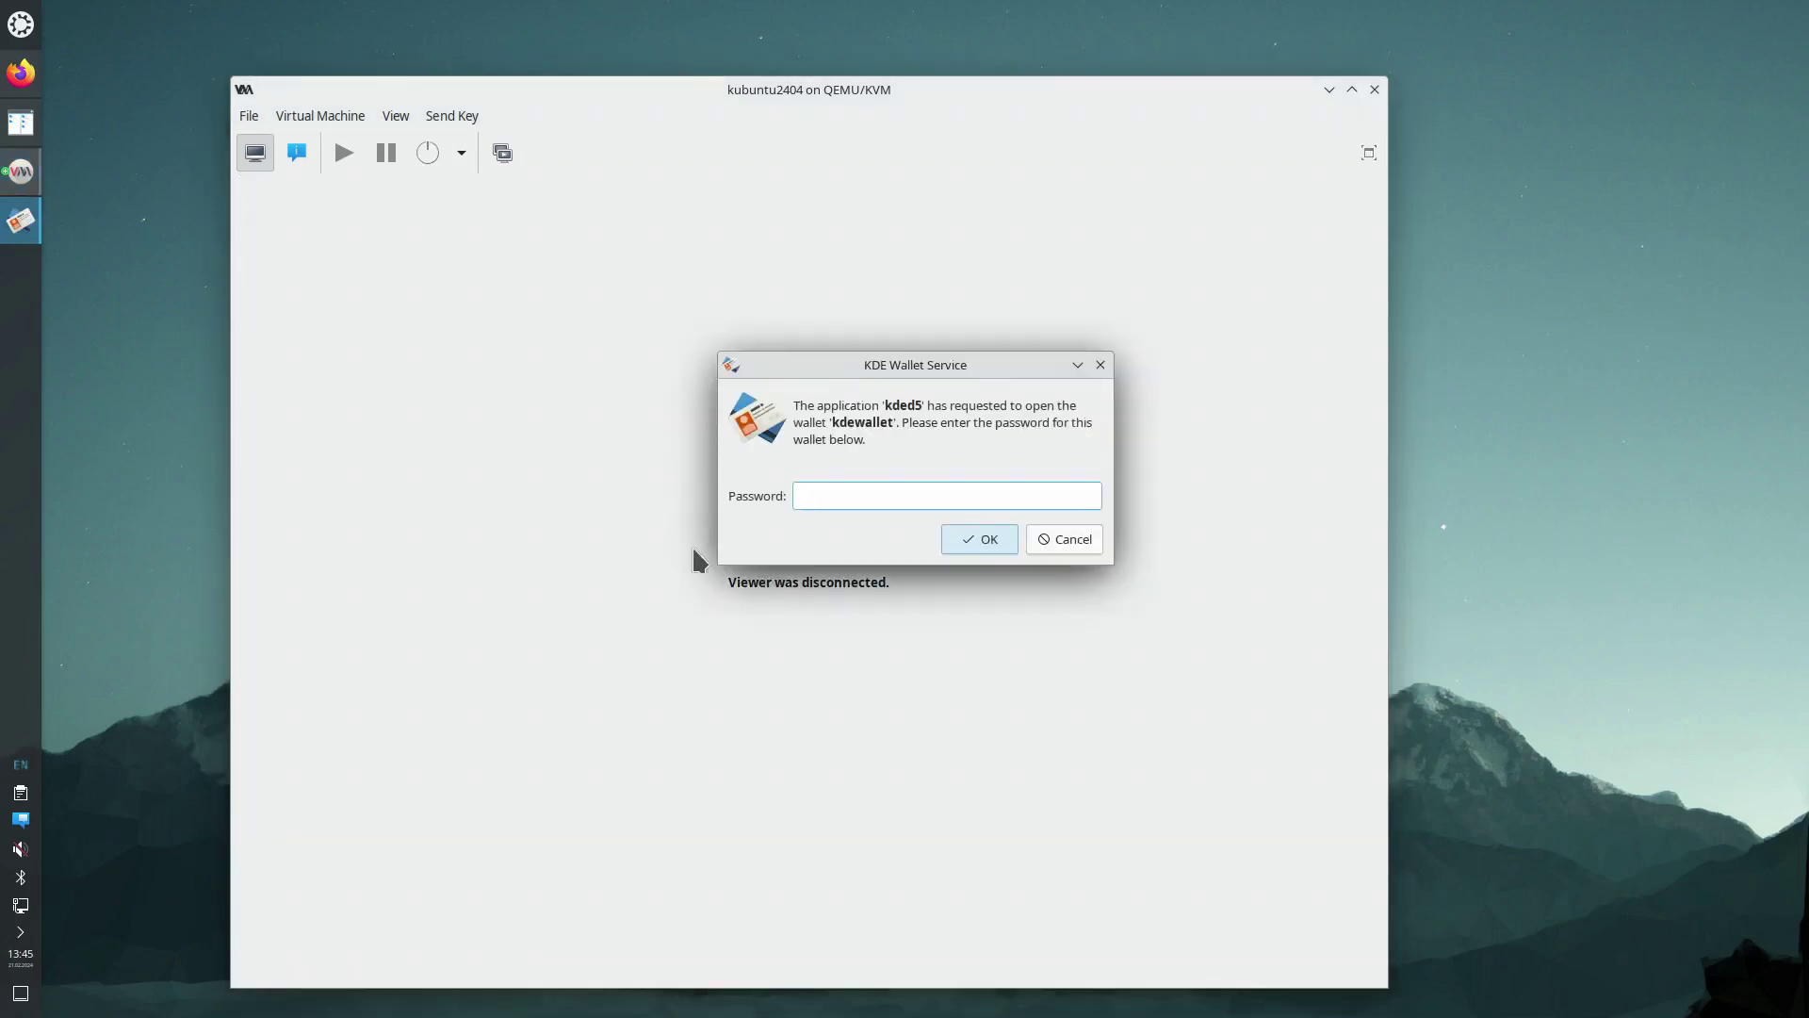
type("••")
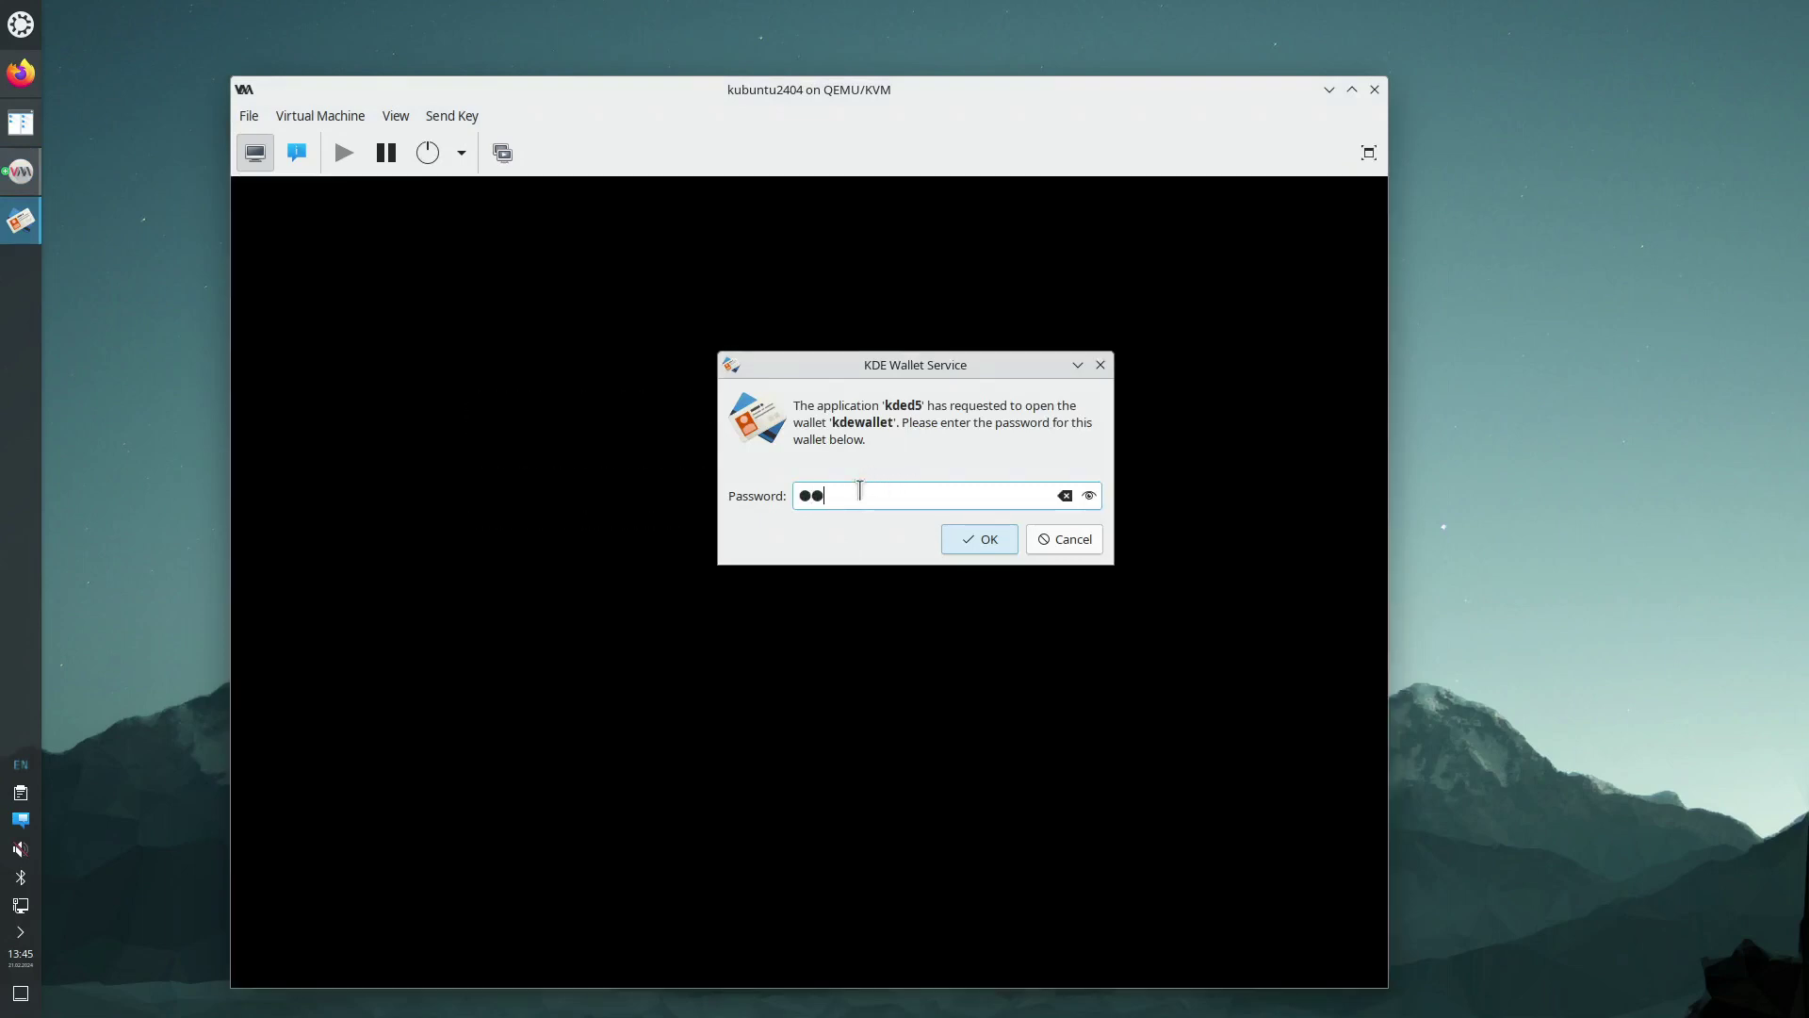
type("••")
key("Return")
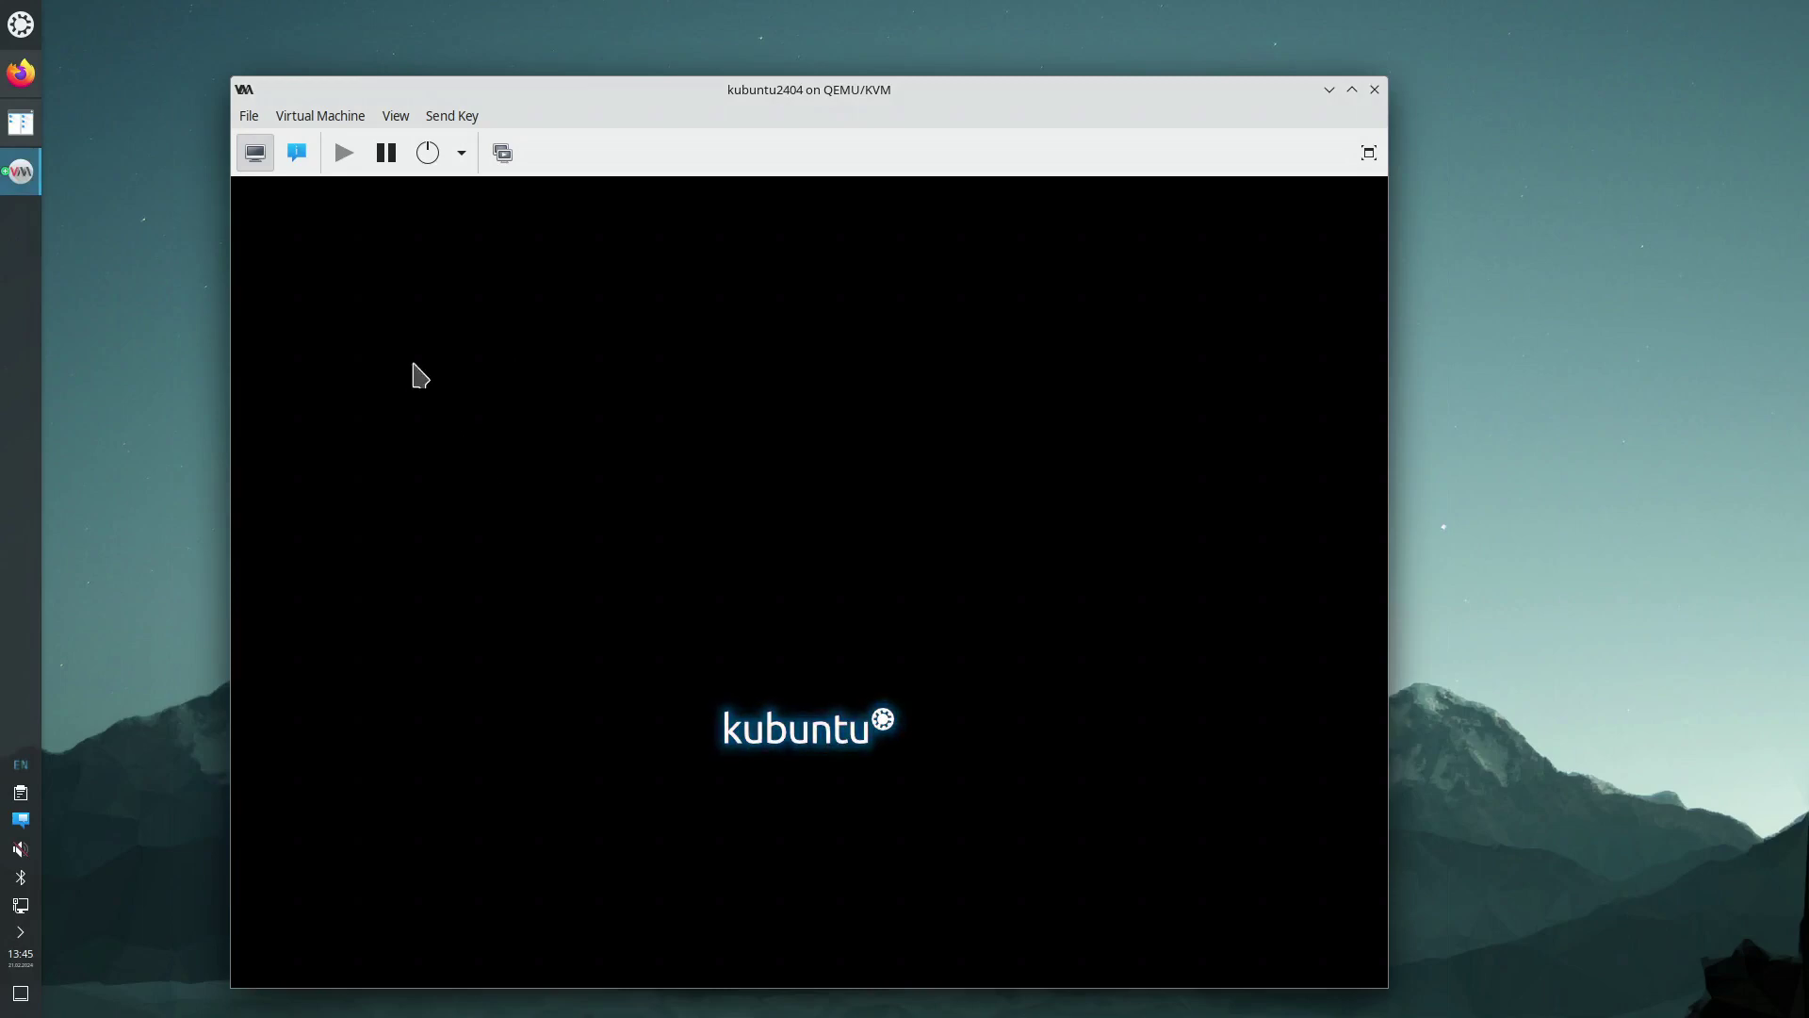
left_click(298, 153)
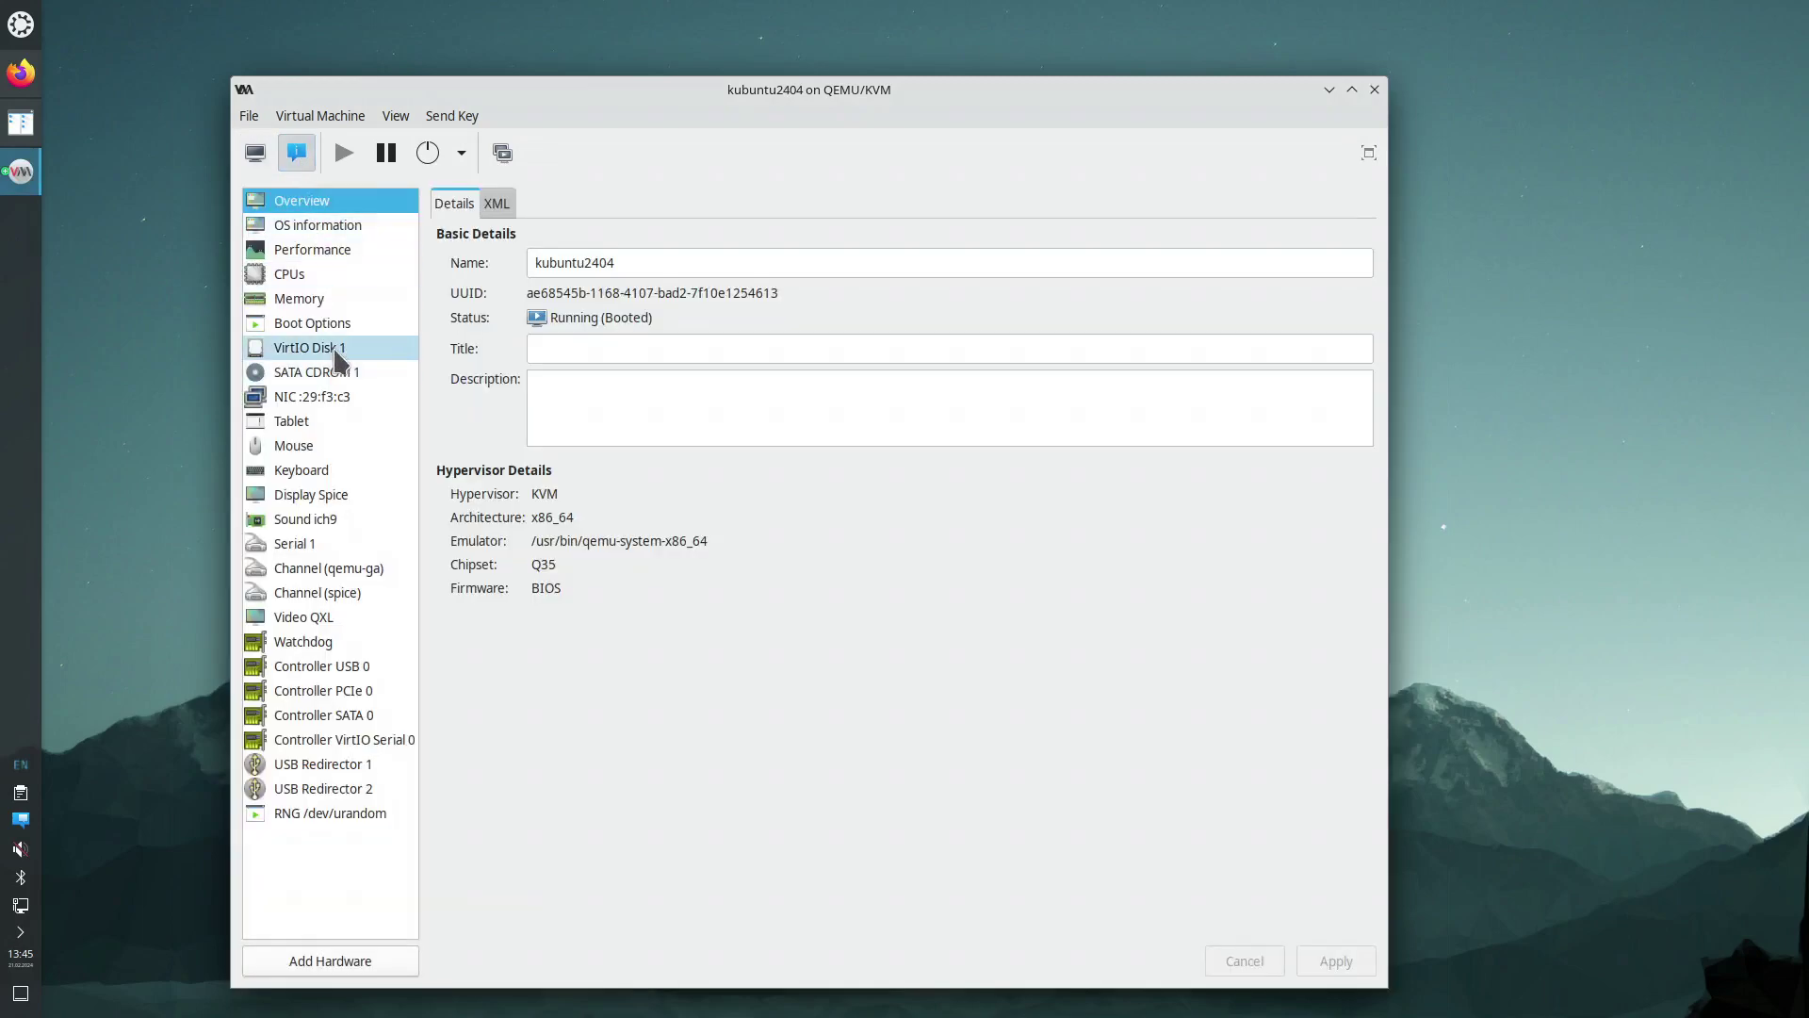
Check SATA CDROM 1 has no media, review VirtIO Disk 1, and return to the console
left_click(341, 349)
left_click(343, 373)
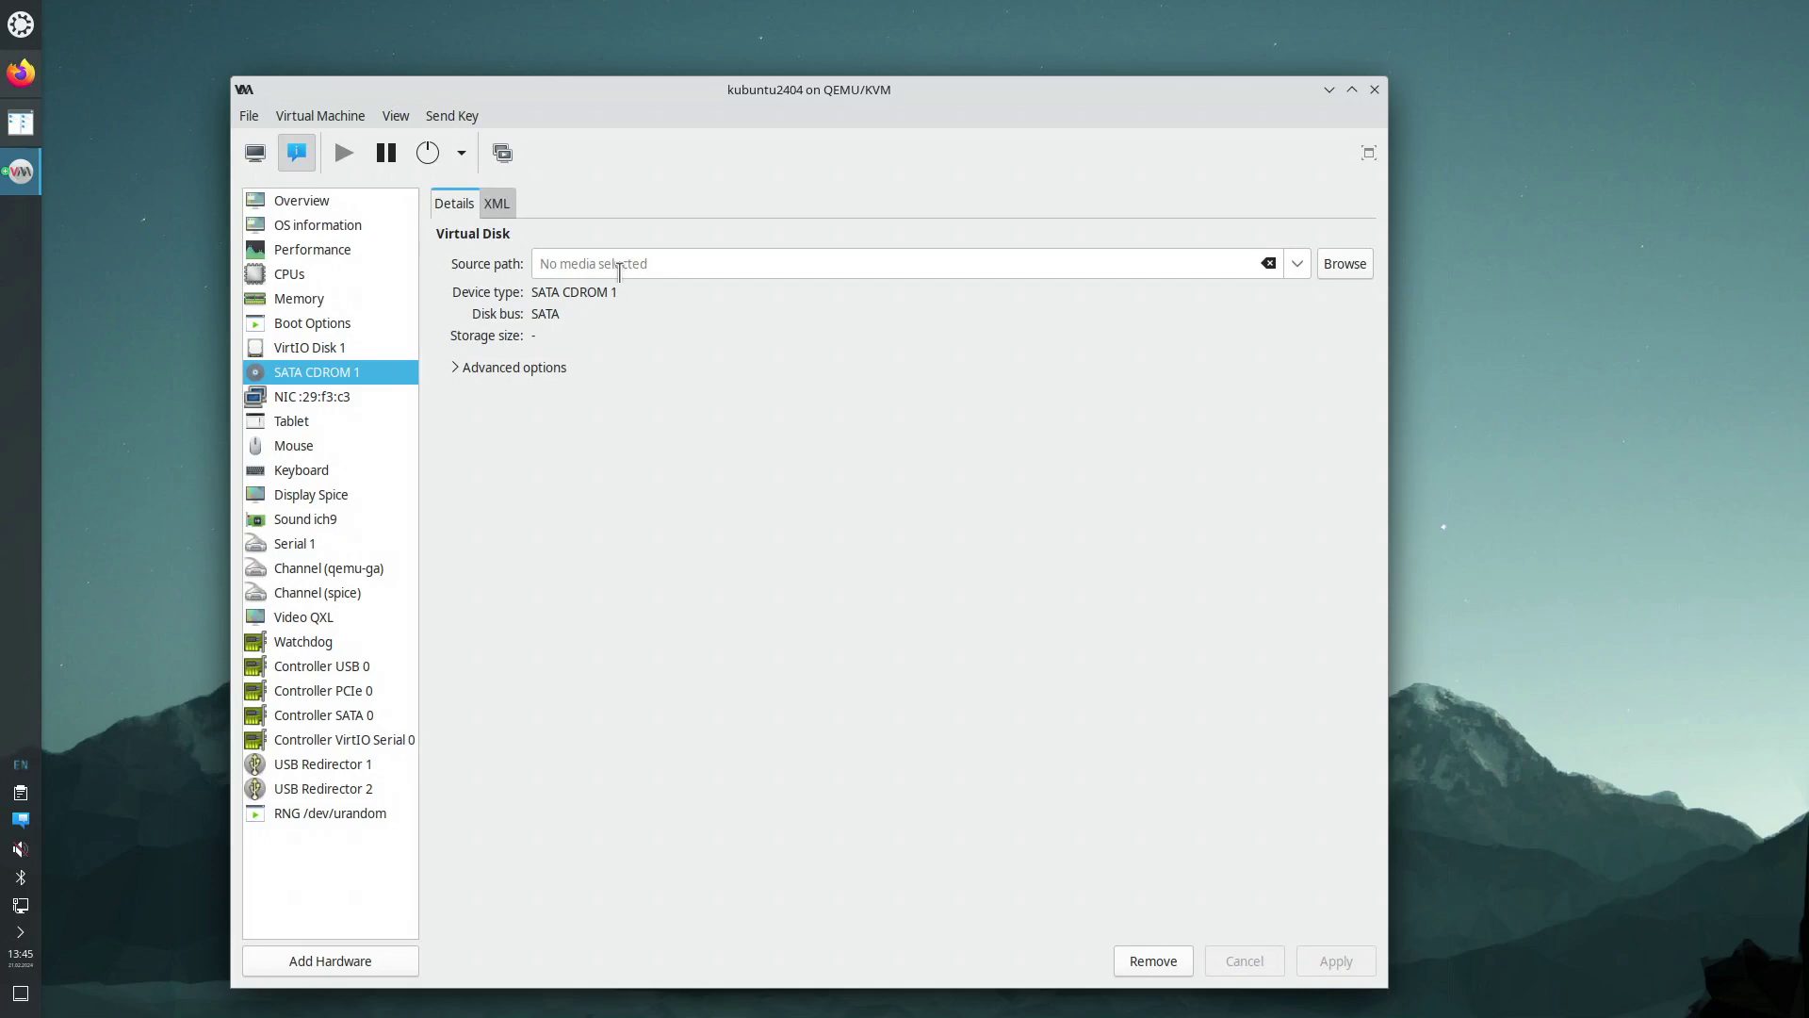
left_click(345, 351)
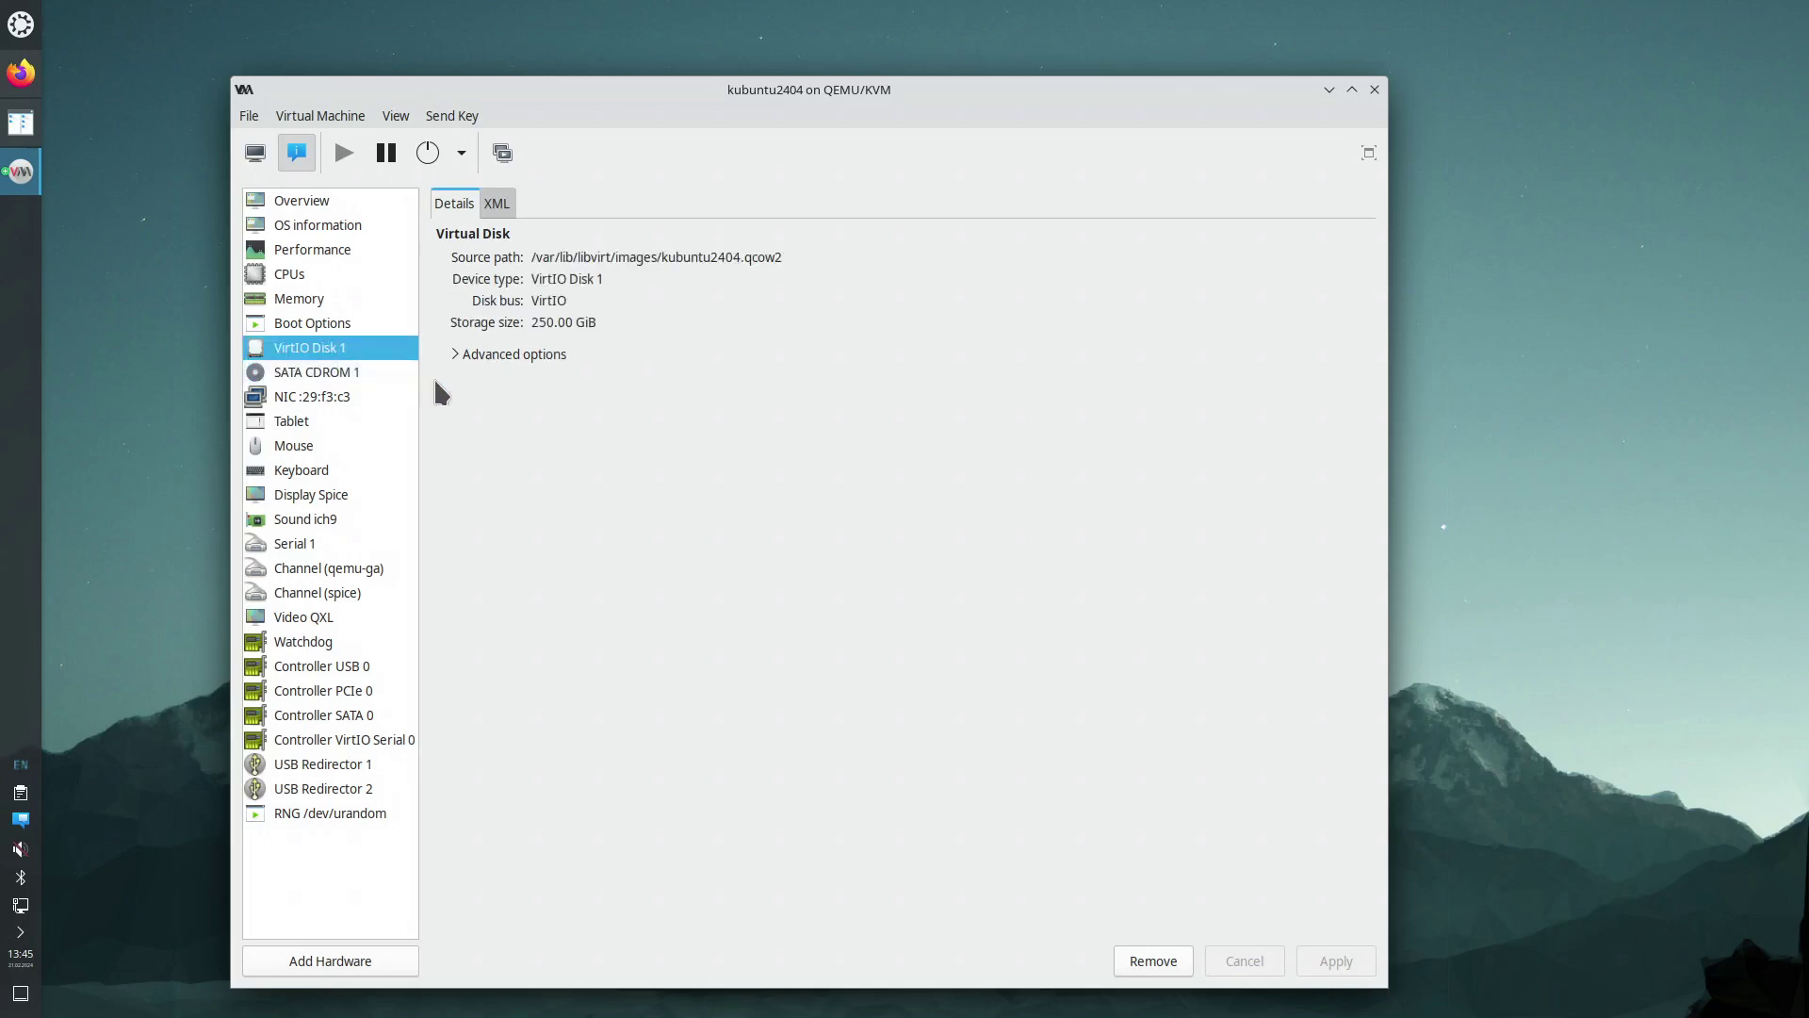
left_click(255, 153)
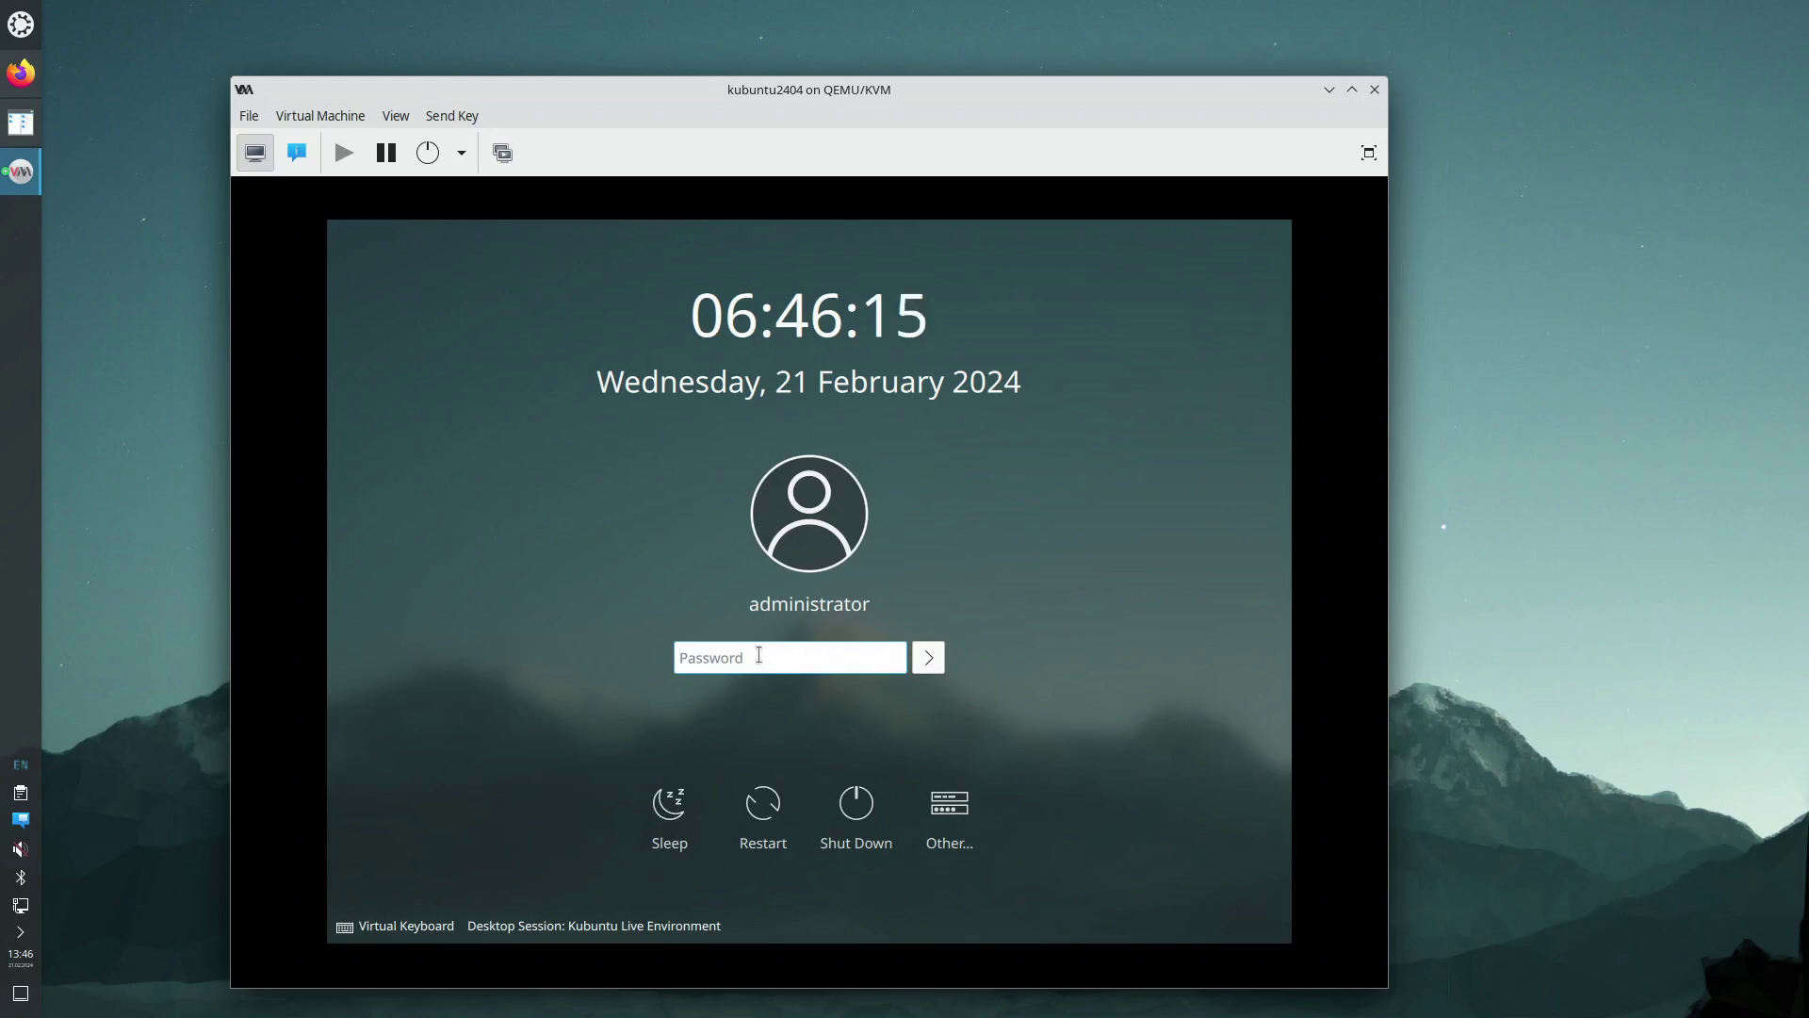
Log in to the Kubuntu guest with the account password and launch Konsole
type("****")
key("Return")
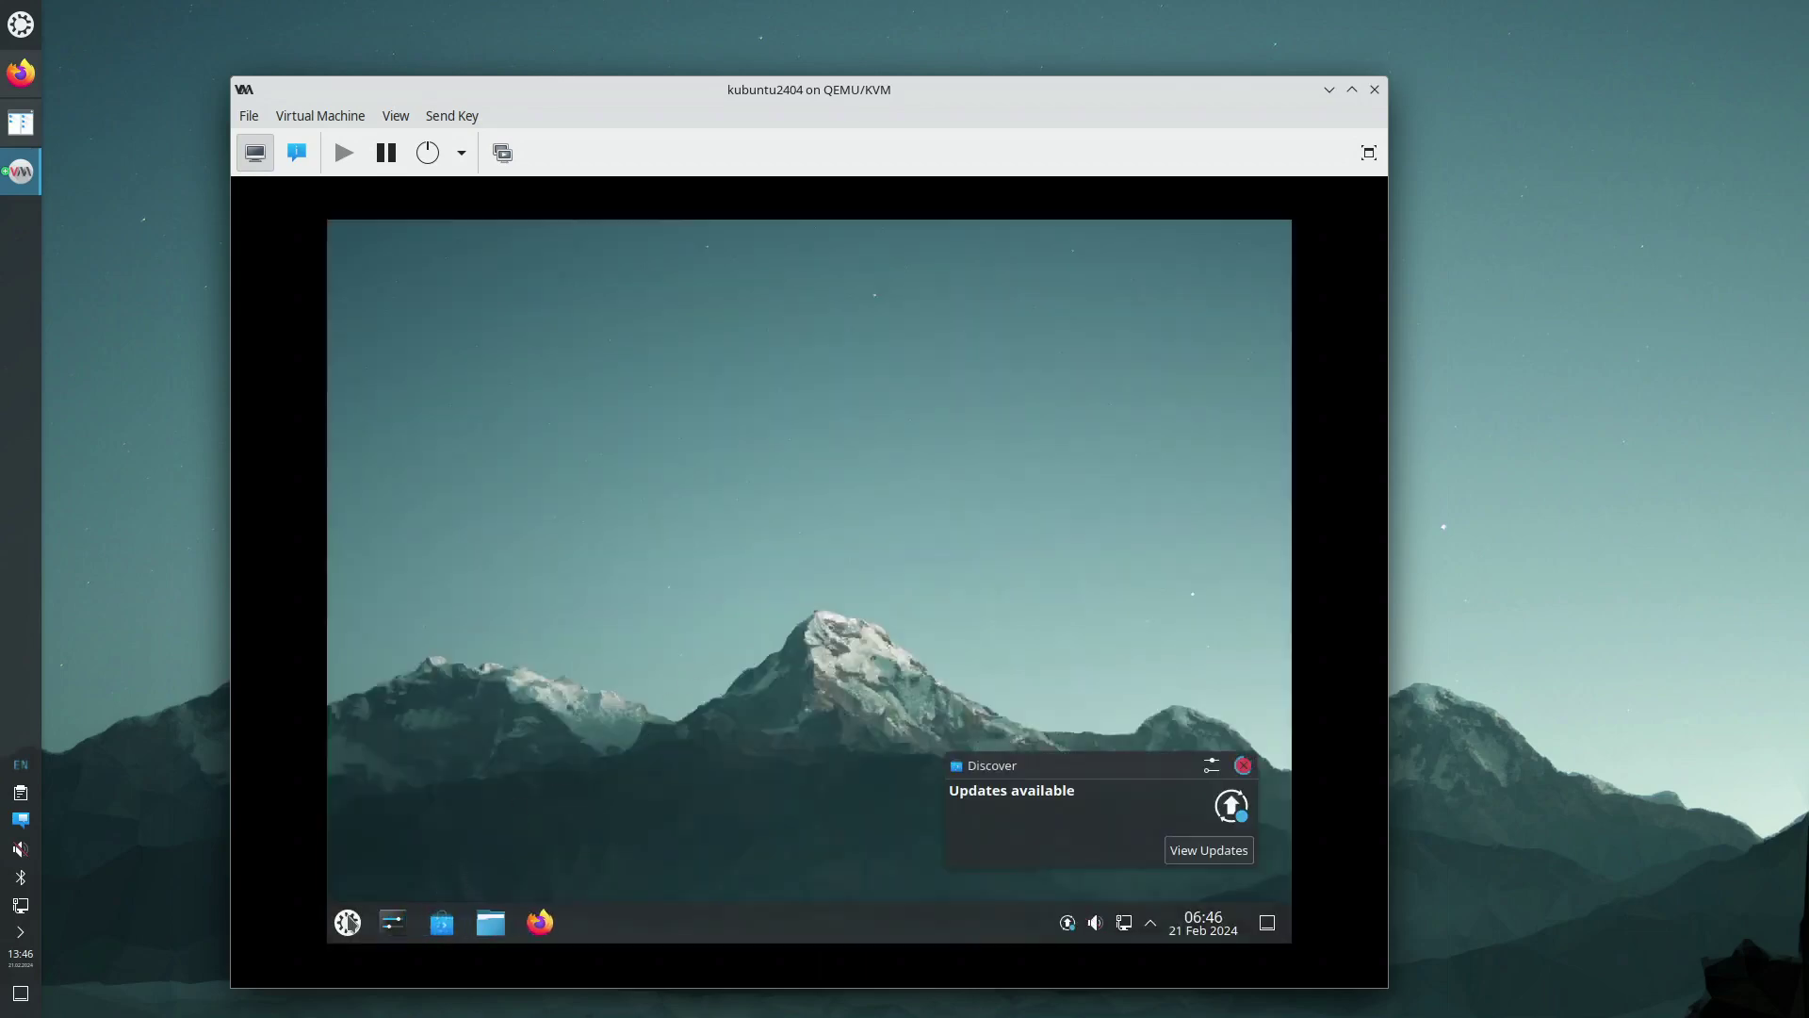
left_click(348, 921)
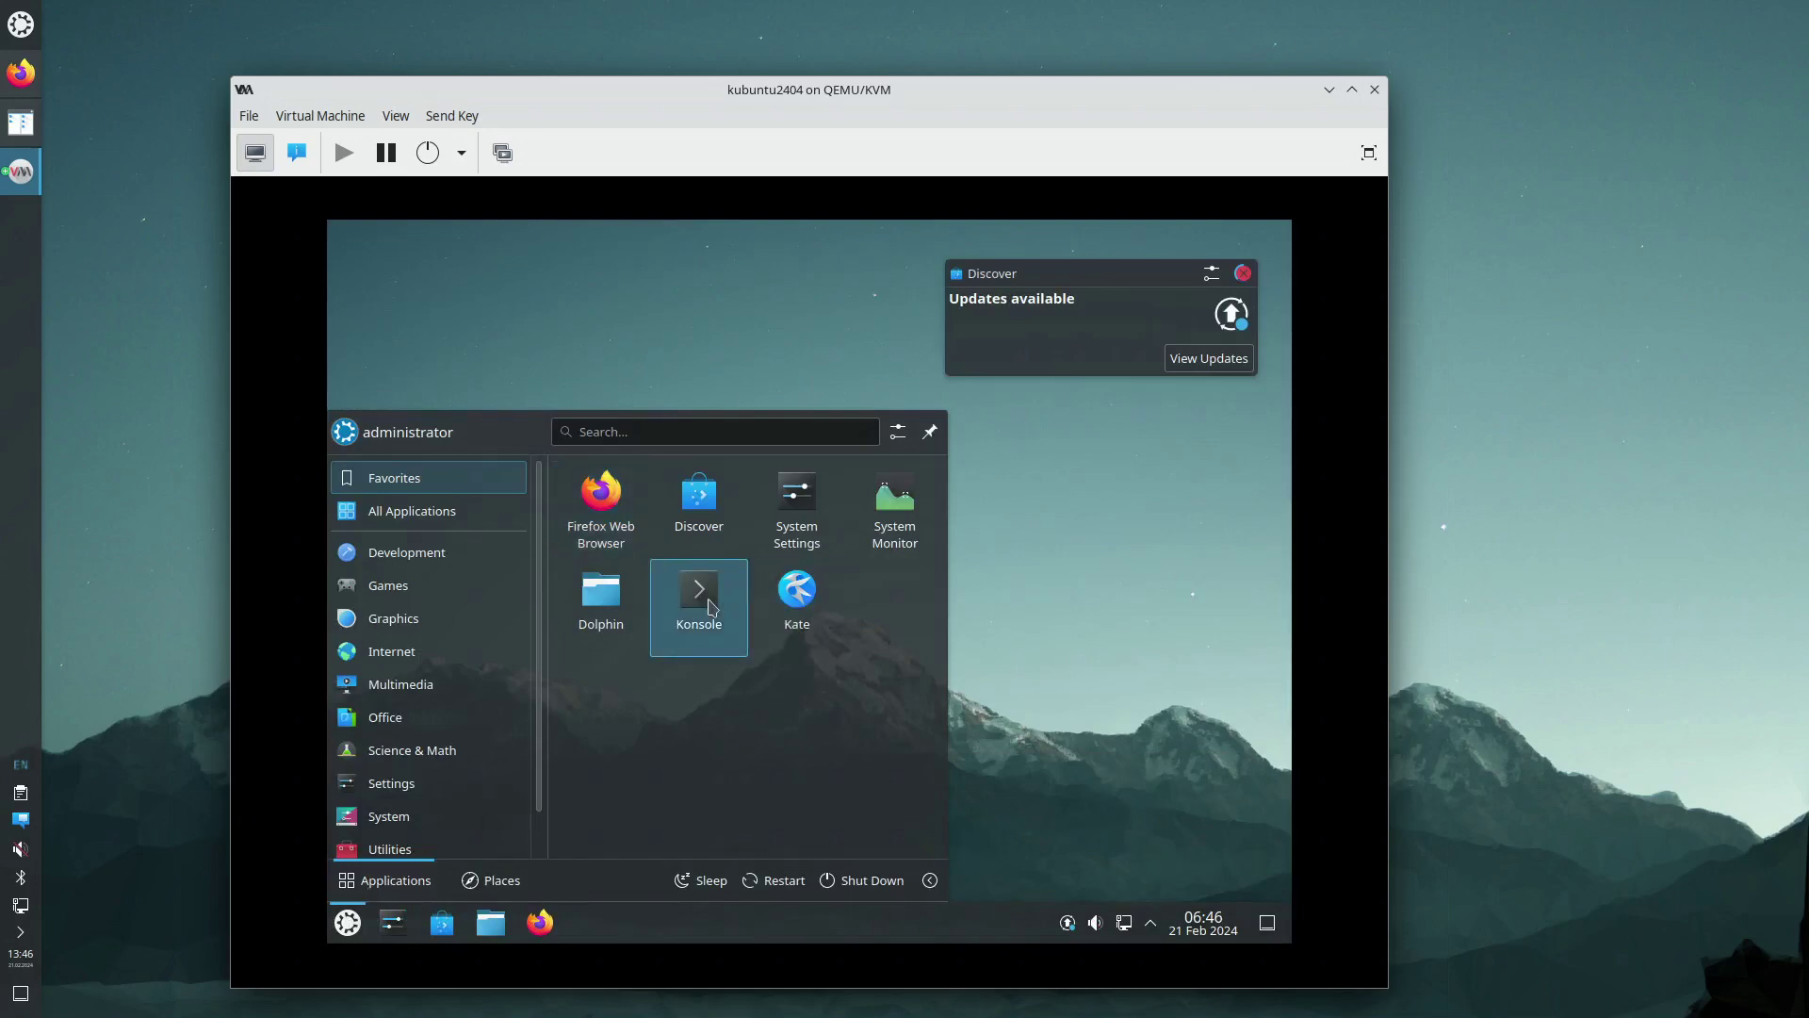
left_click(711, 606)
Become root with sudo su and run apt update
type("sudo su")
key("Return")
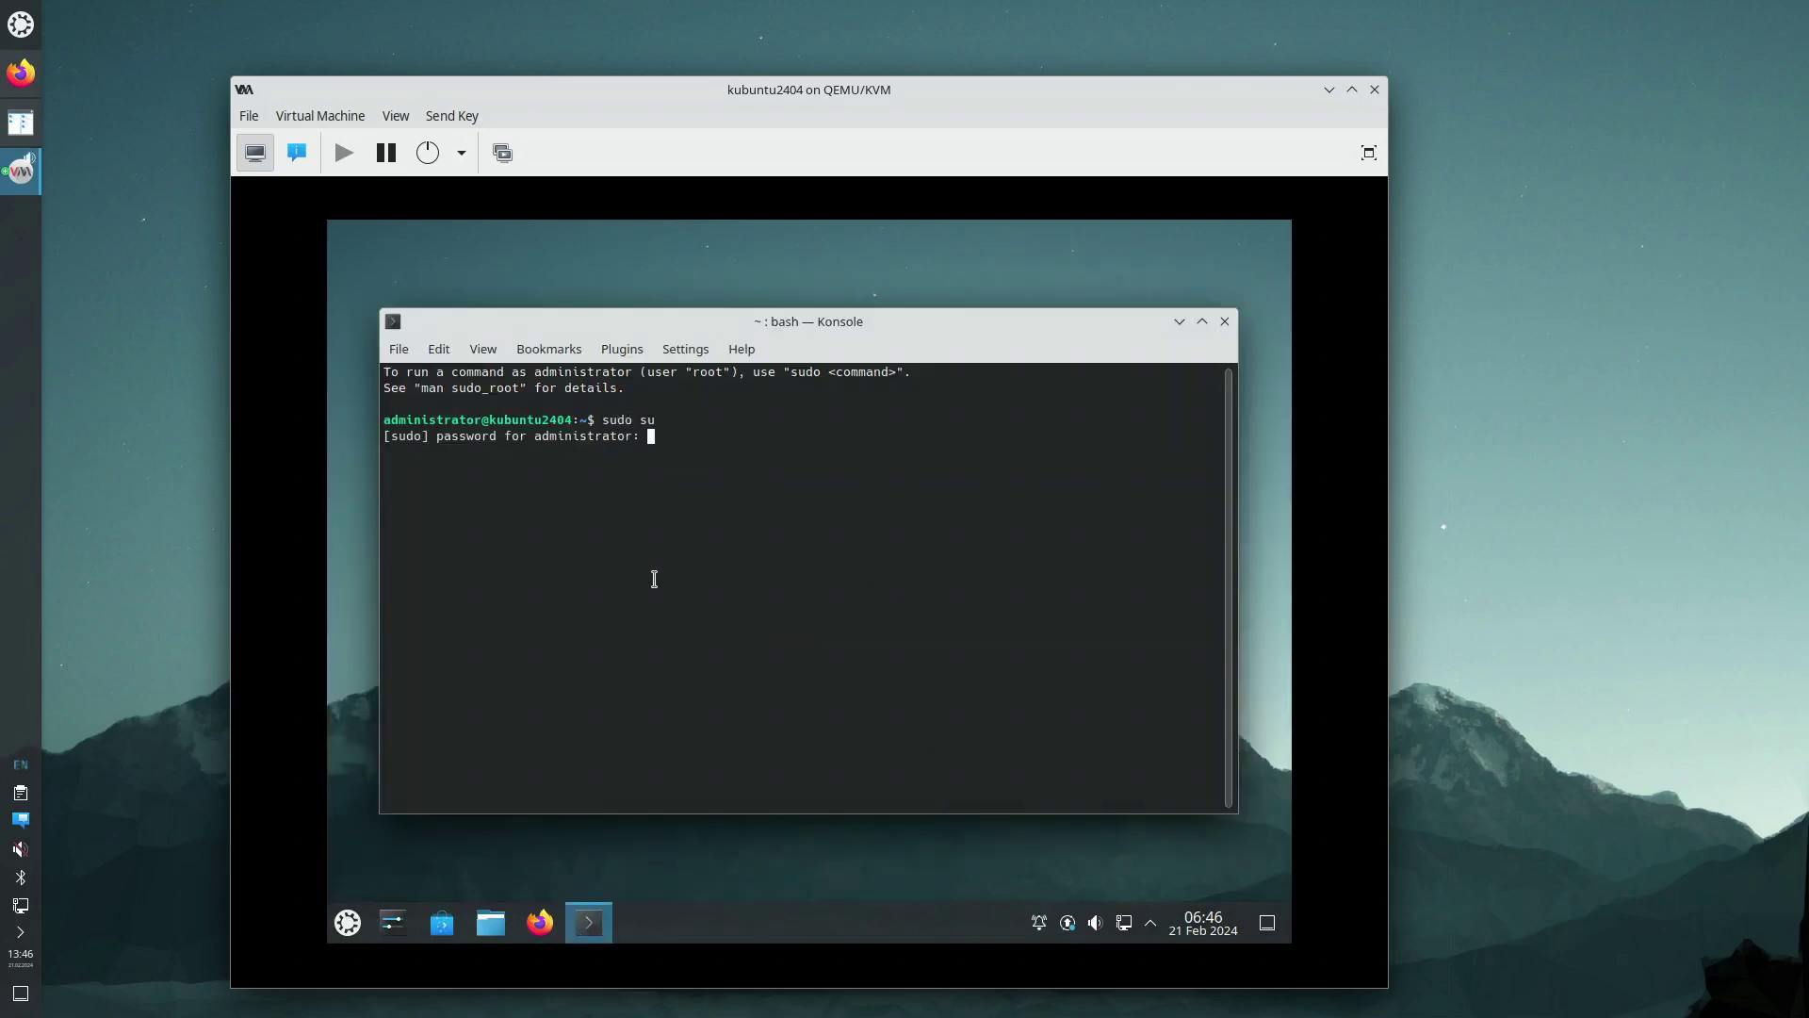
key("Return")
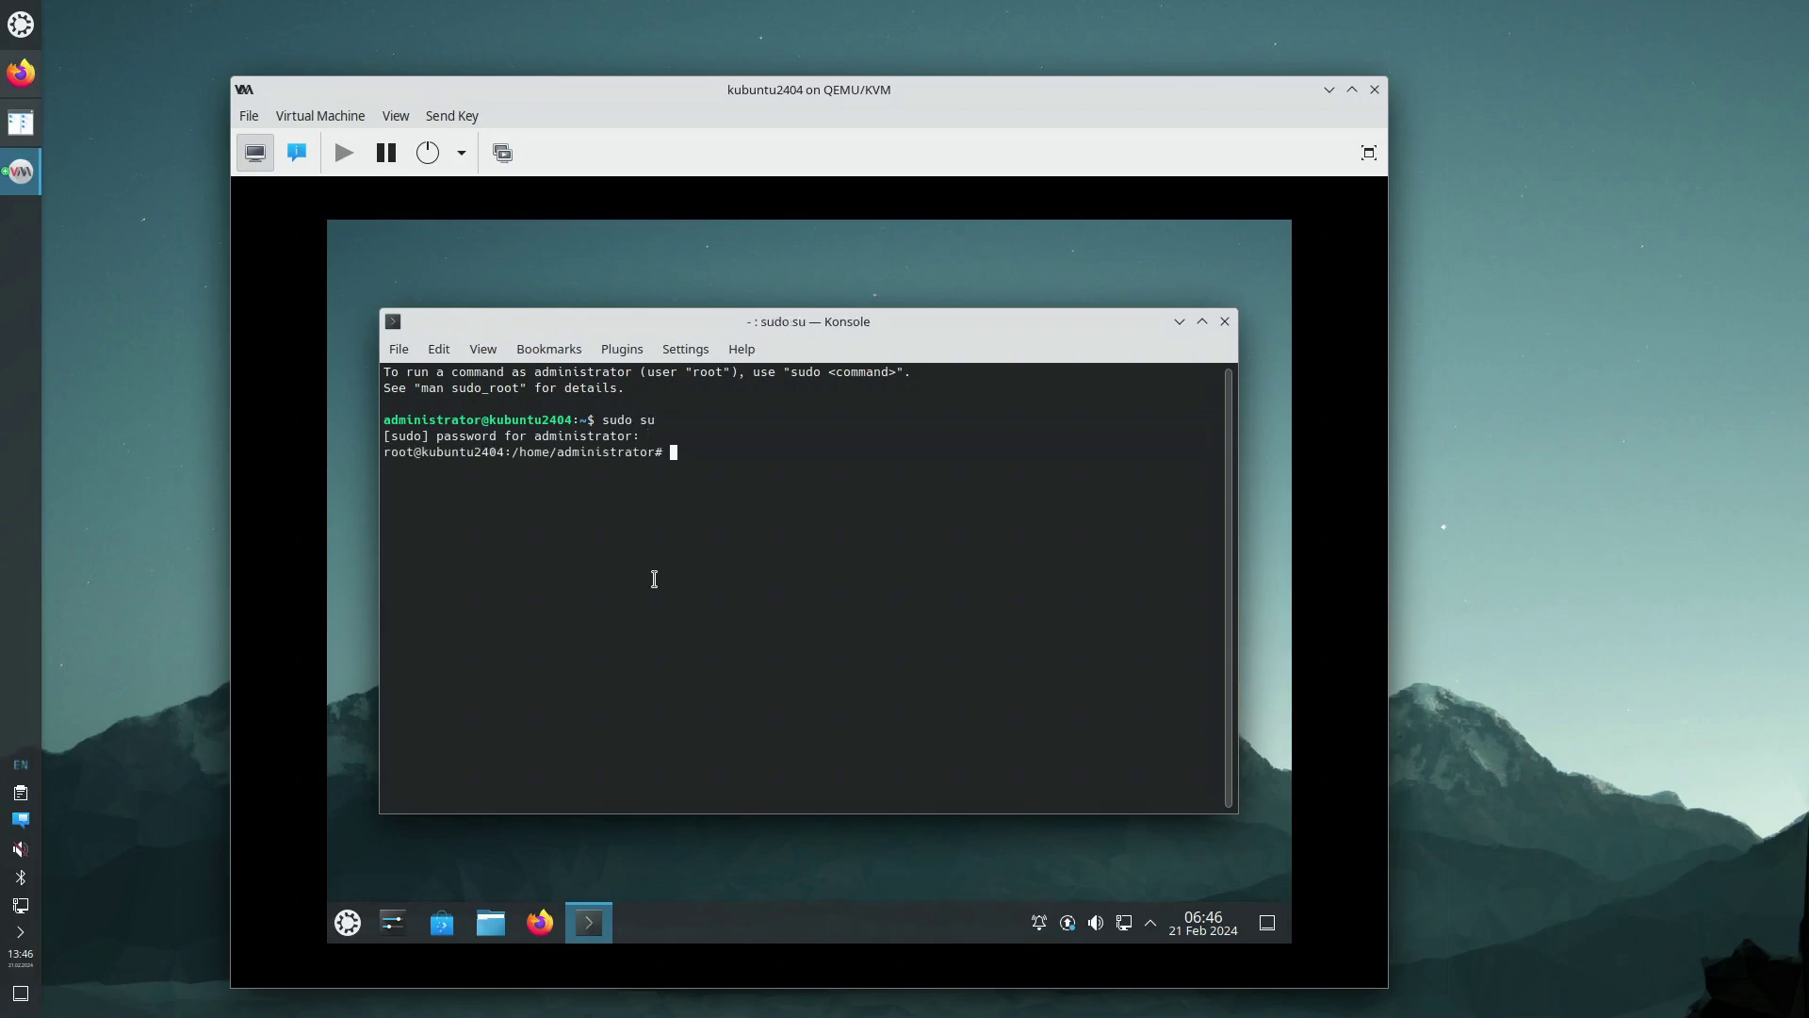
type("apt update")
key("Return")
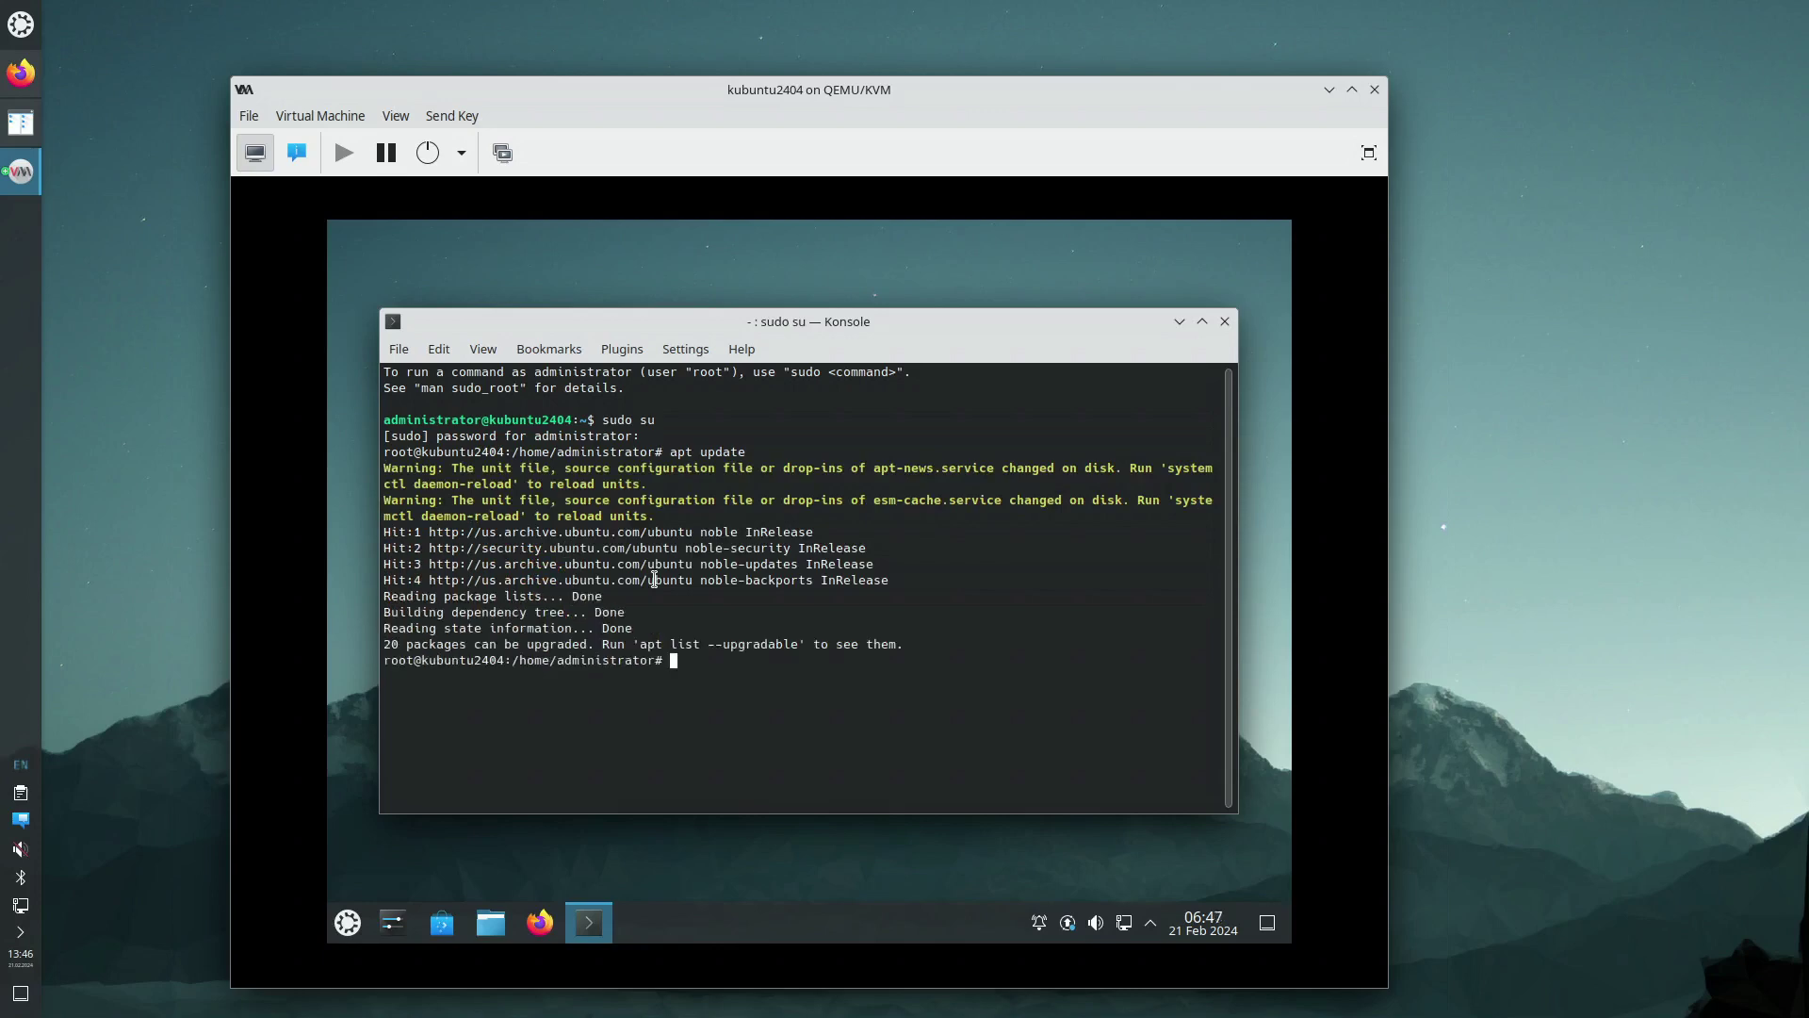
Install openssh-server with apt, confirming the package list
type("apt install openssh-server")
key("Return")
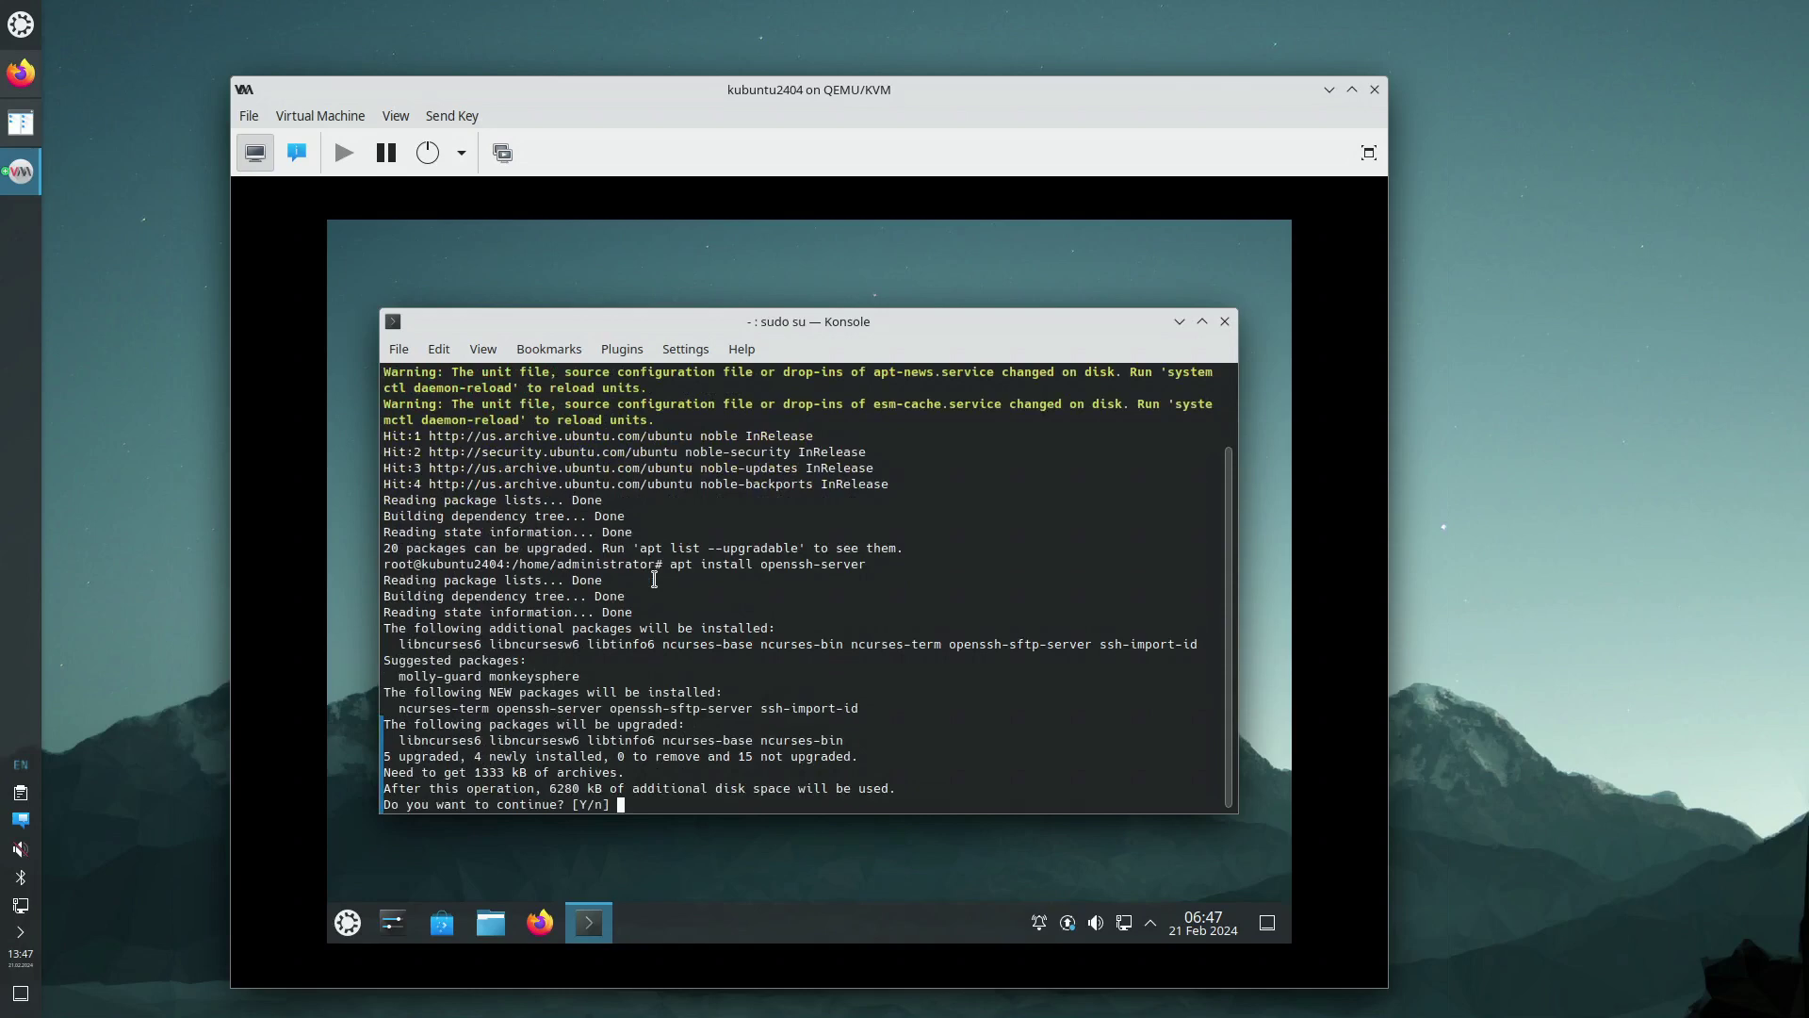
key("Return")
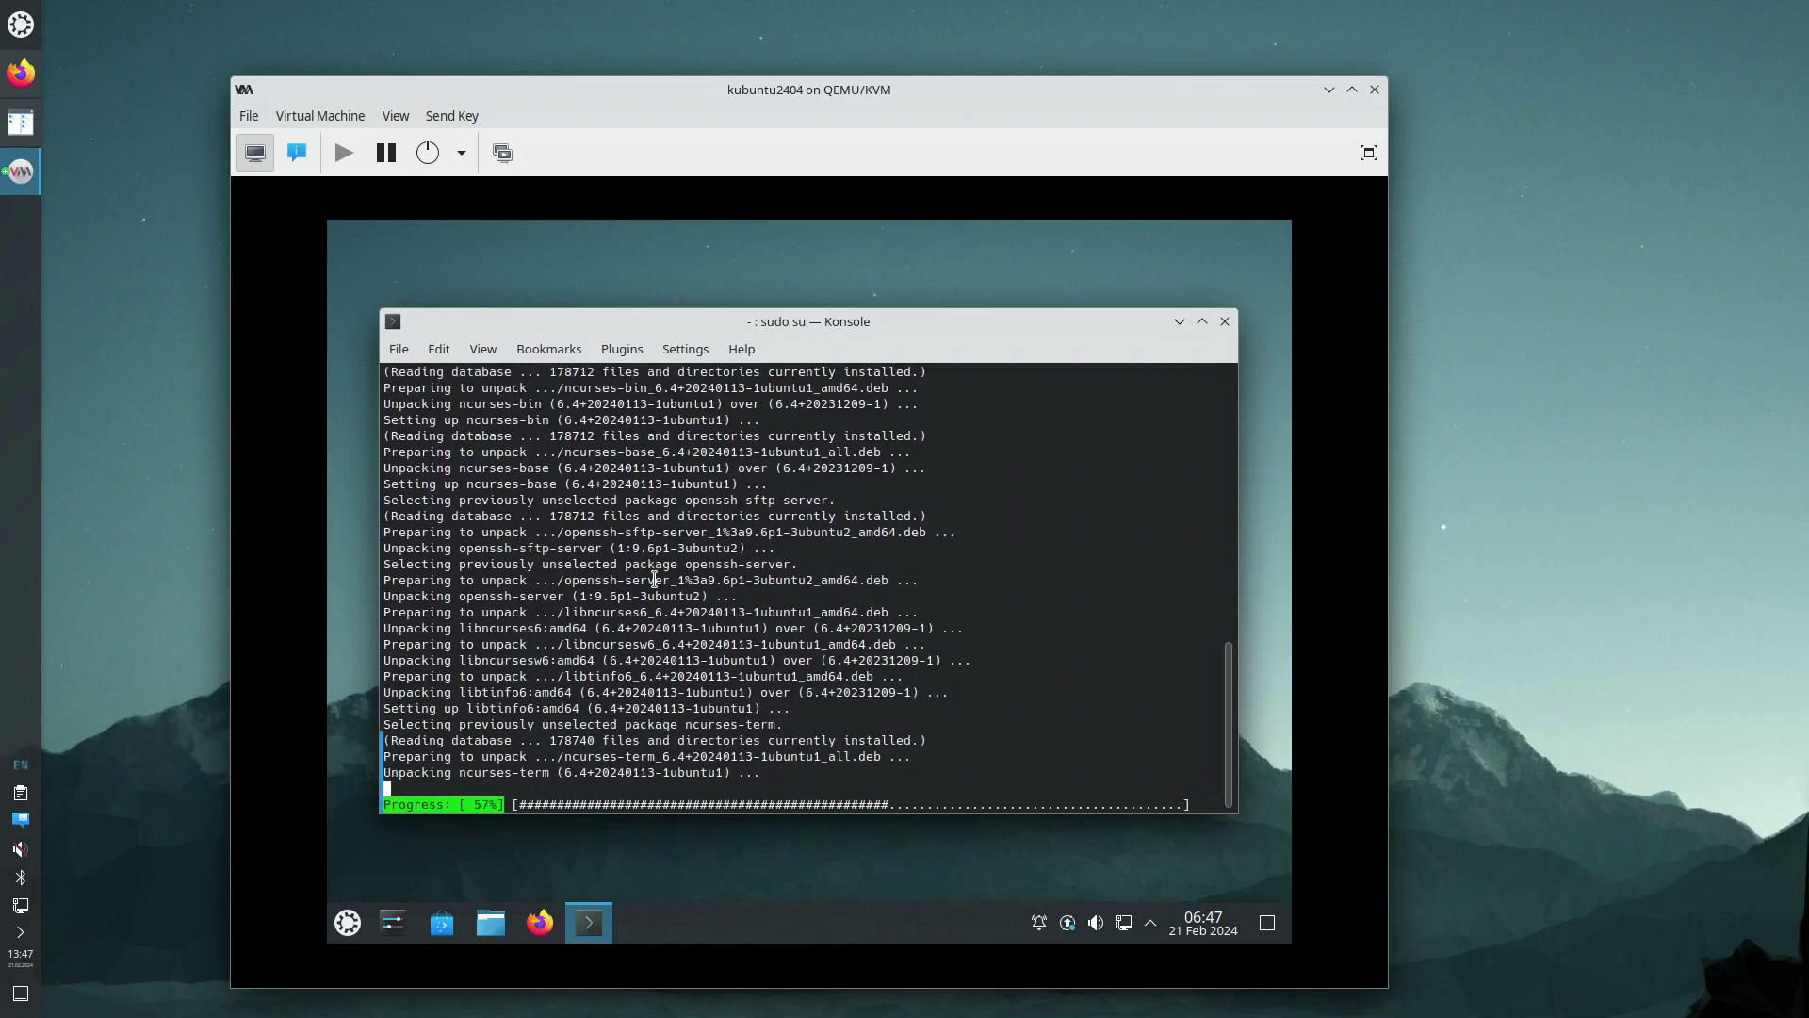
Reposition the VM window, glance at virt-manager menus, and exit the root shell with Ctrl+D
left_click_drag(760, 106, 857, 36)
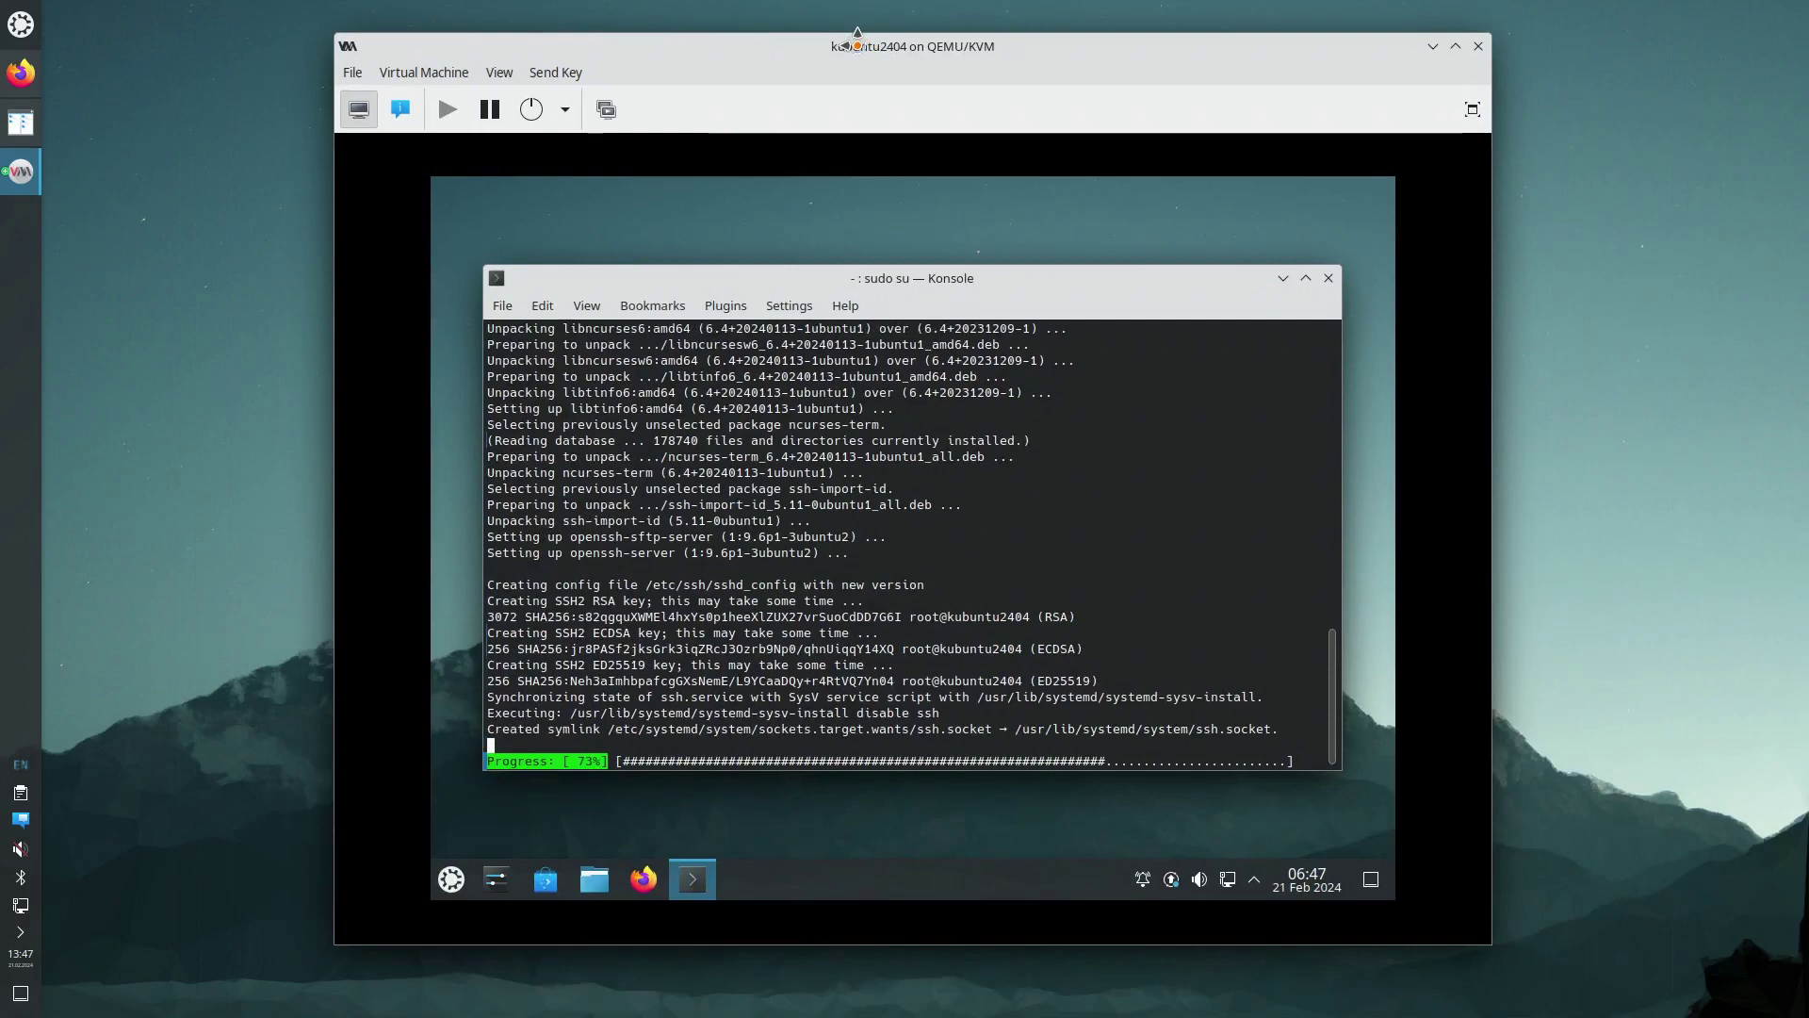
left_click(429, 74)
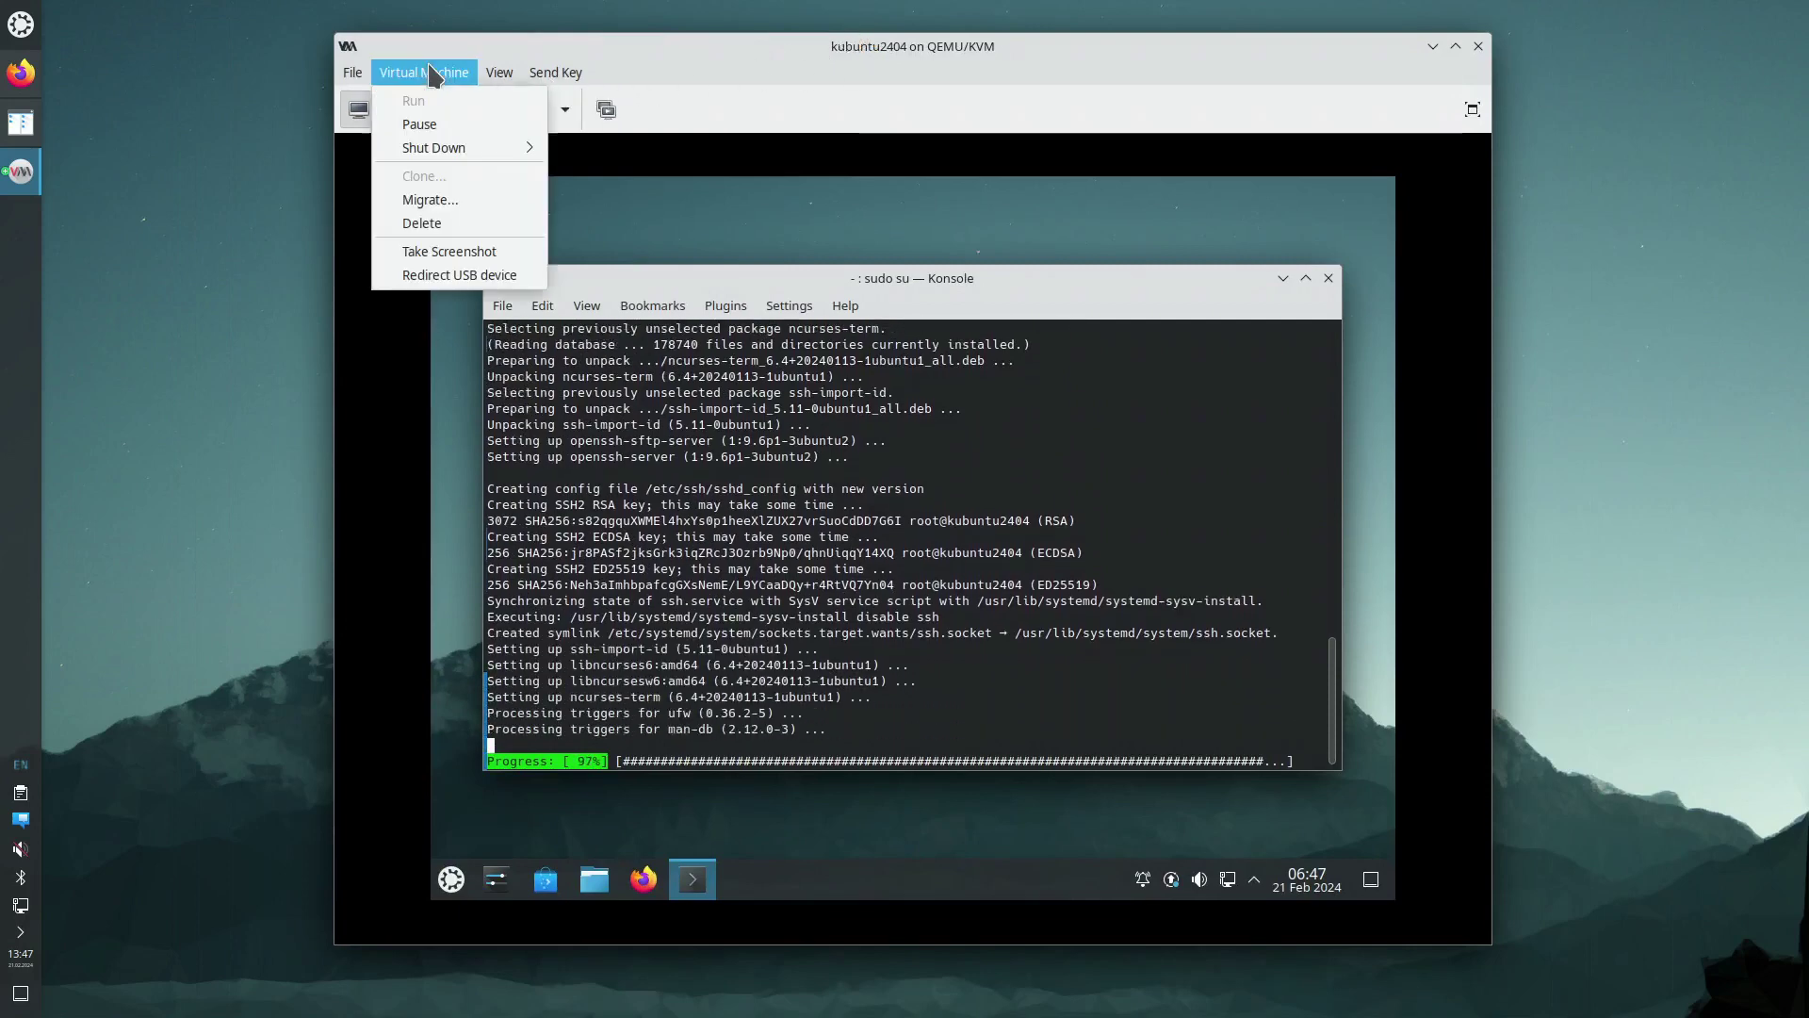
mouse_move(500, 72)
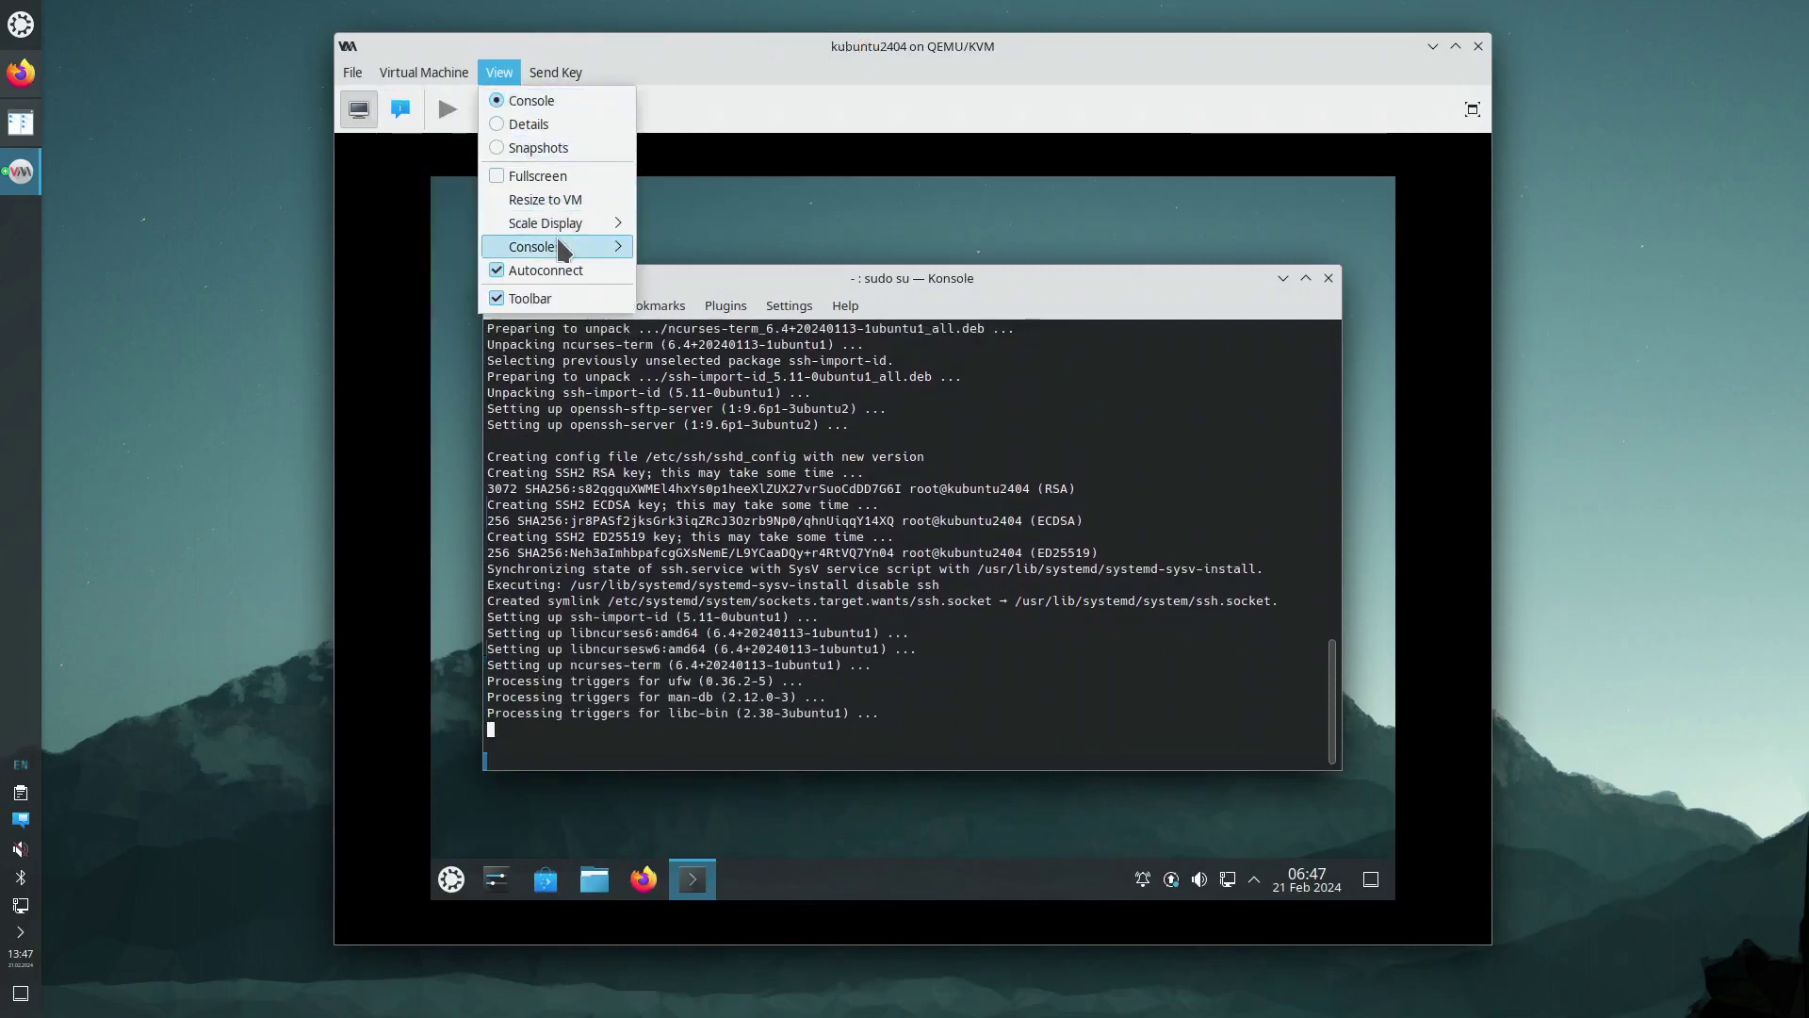
left_click(799, 71)
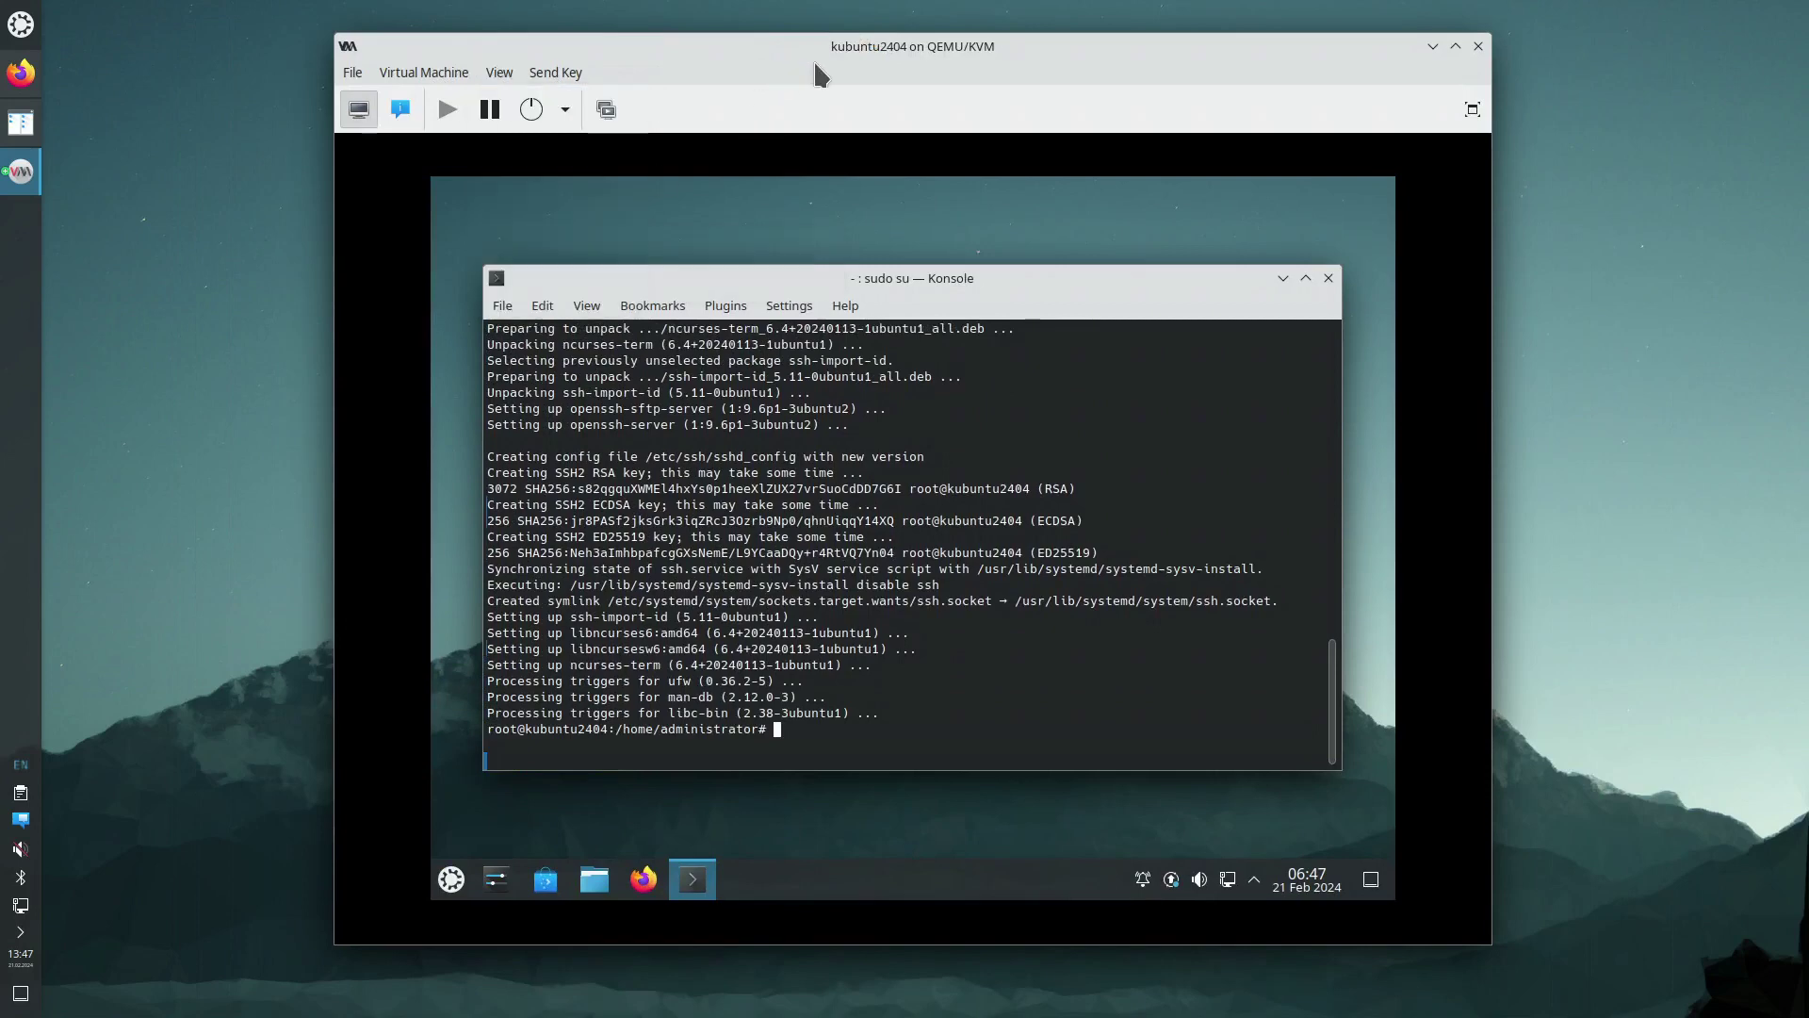
double_click(815, 730)
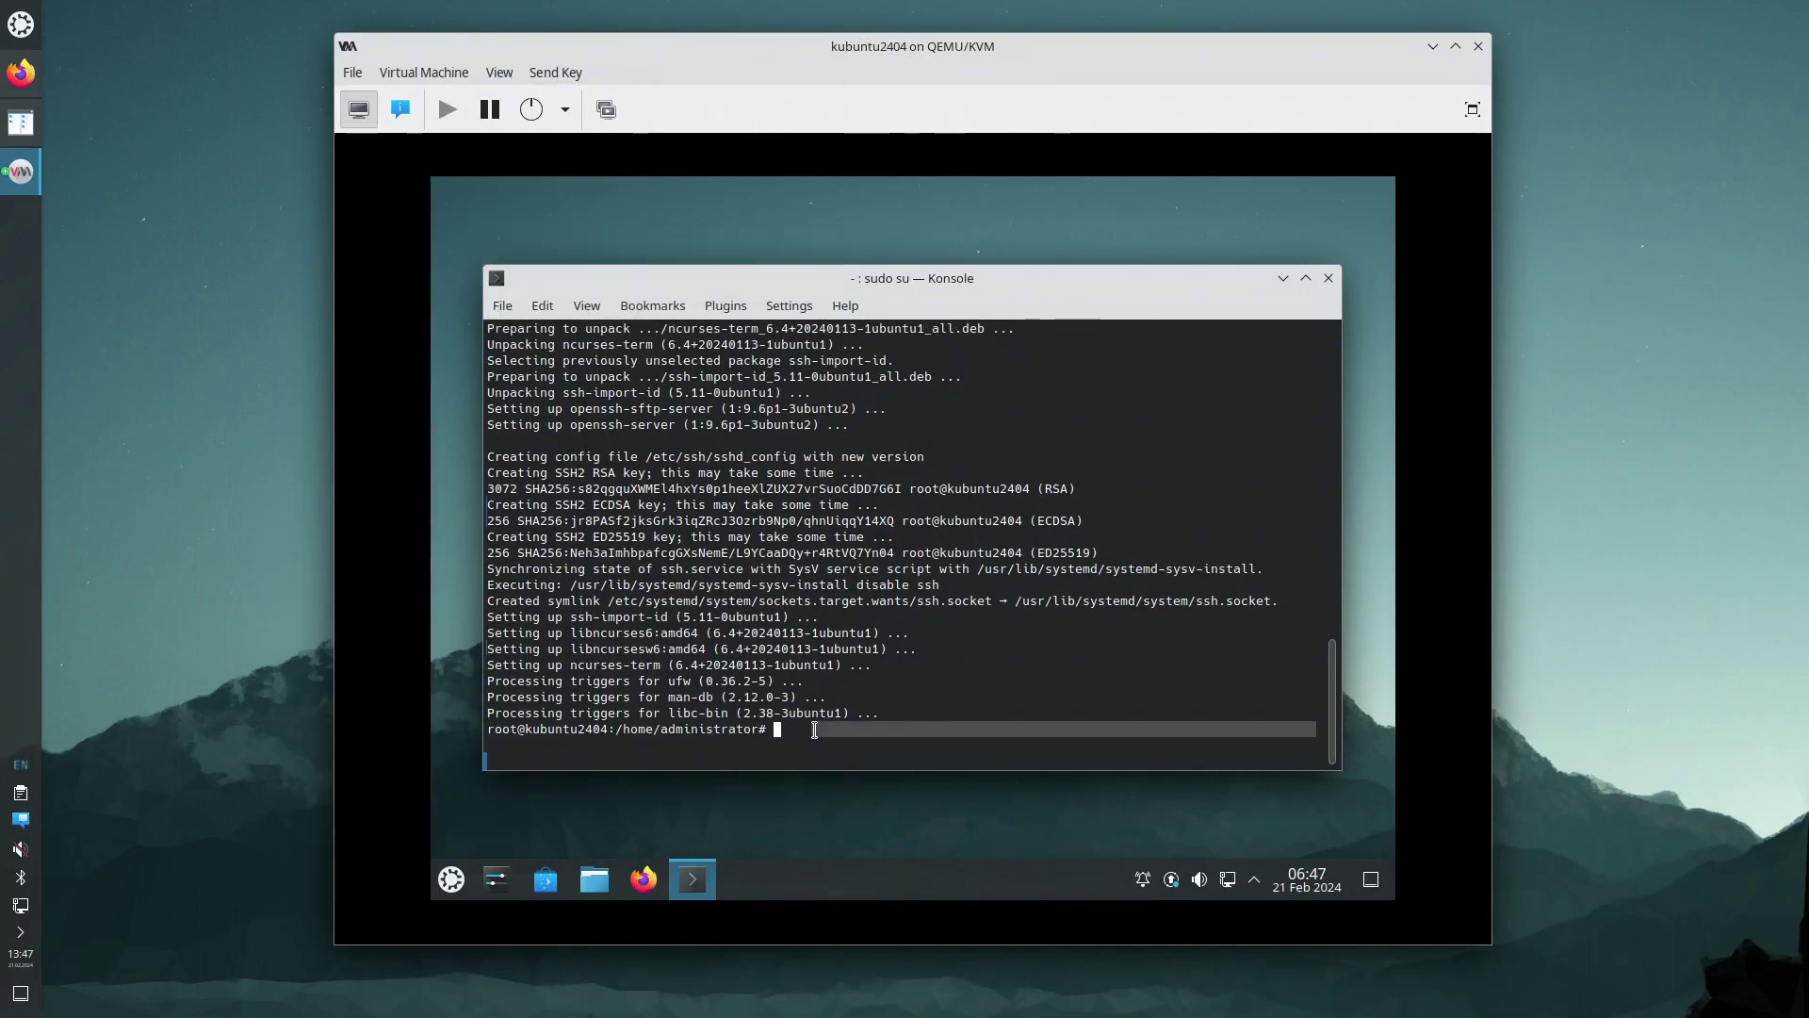
key("ctrl+d")
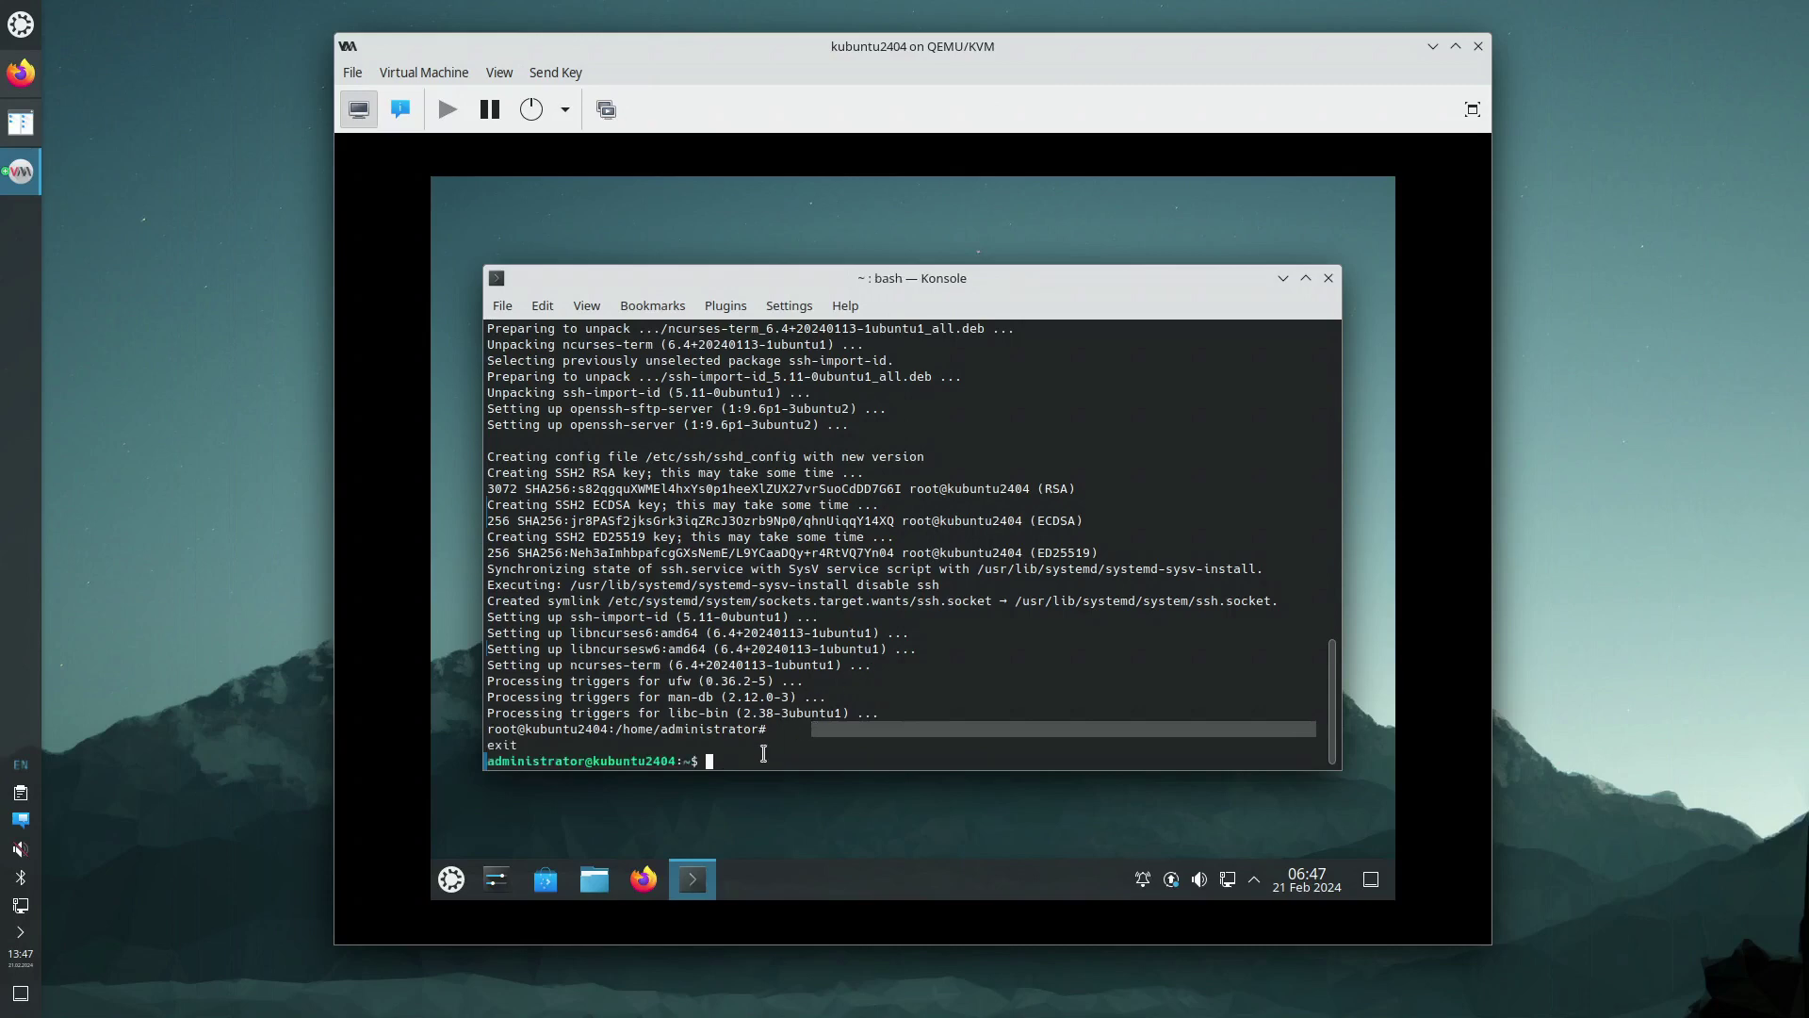
Close Konsole, log out of the Kubuntu session, and shift the VM window left
key("ctrl+d")
left_click(452, 881)
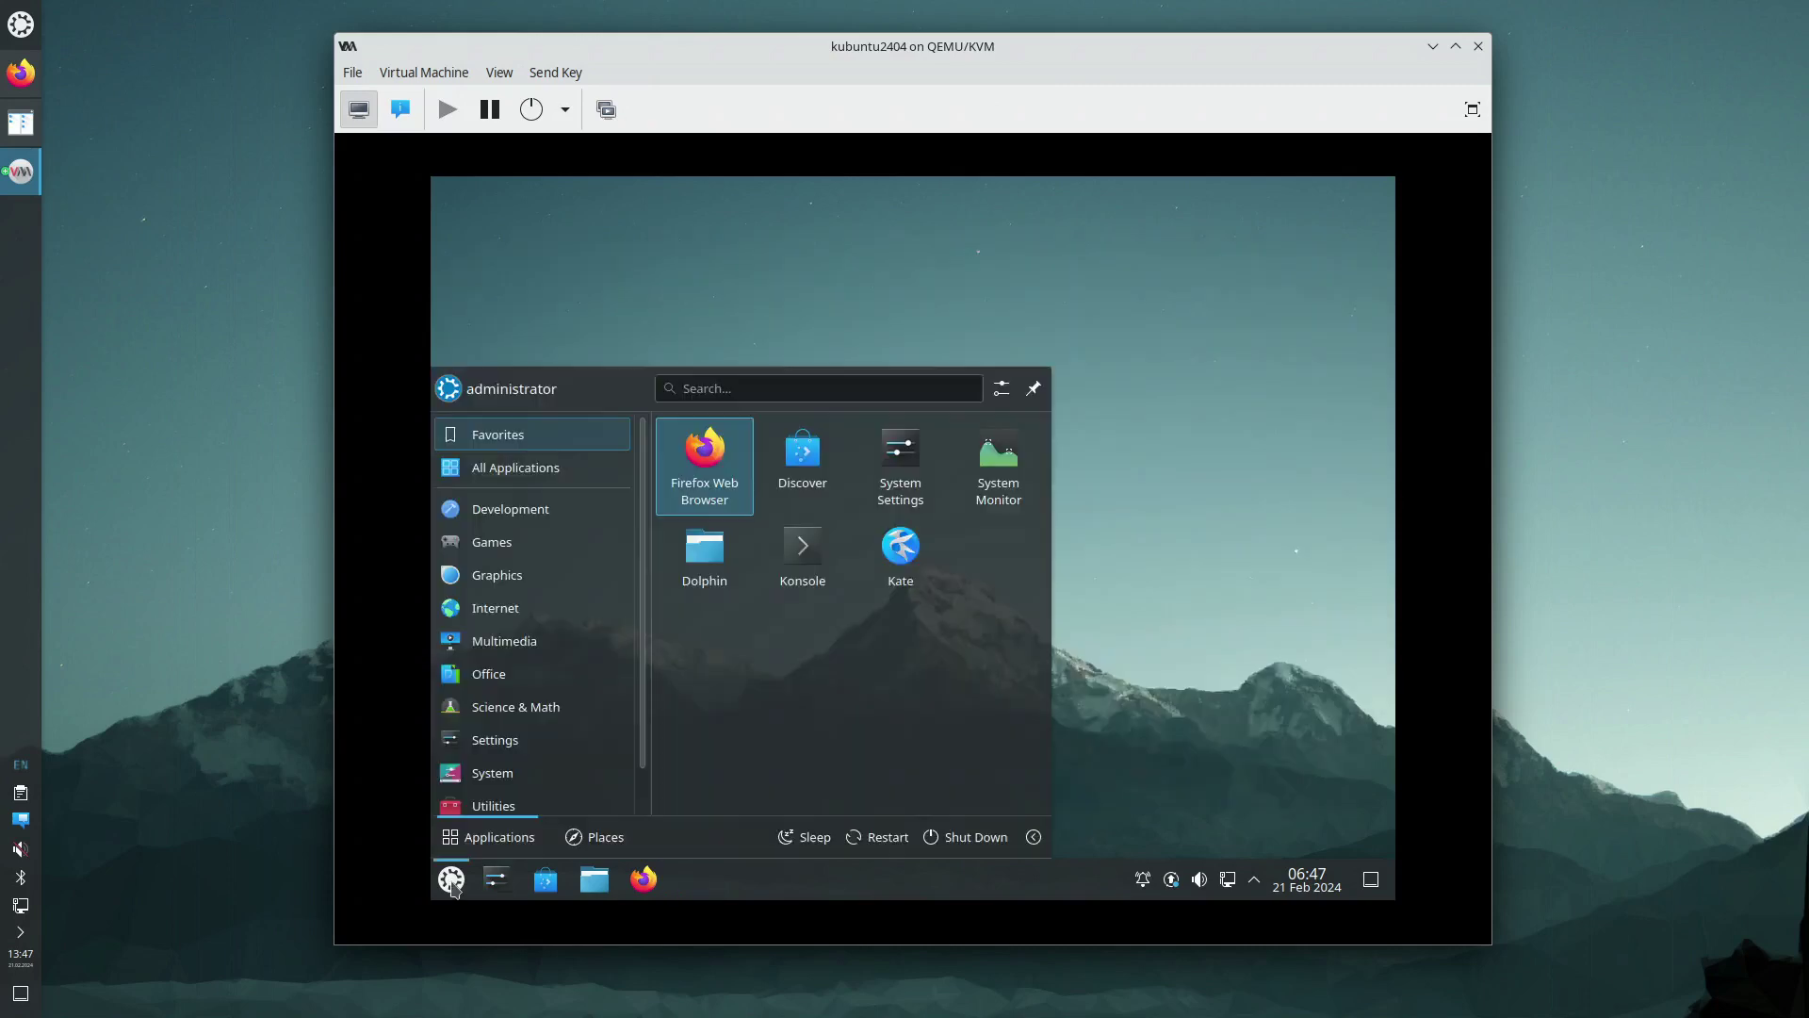
left_click(1033, 837)
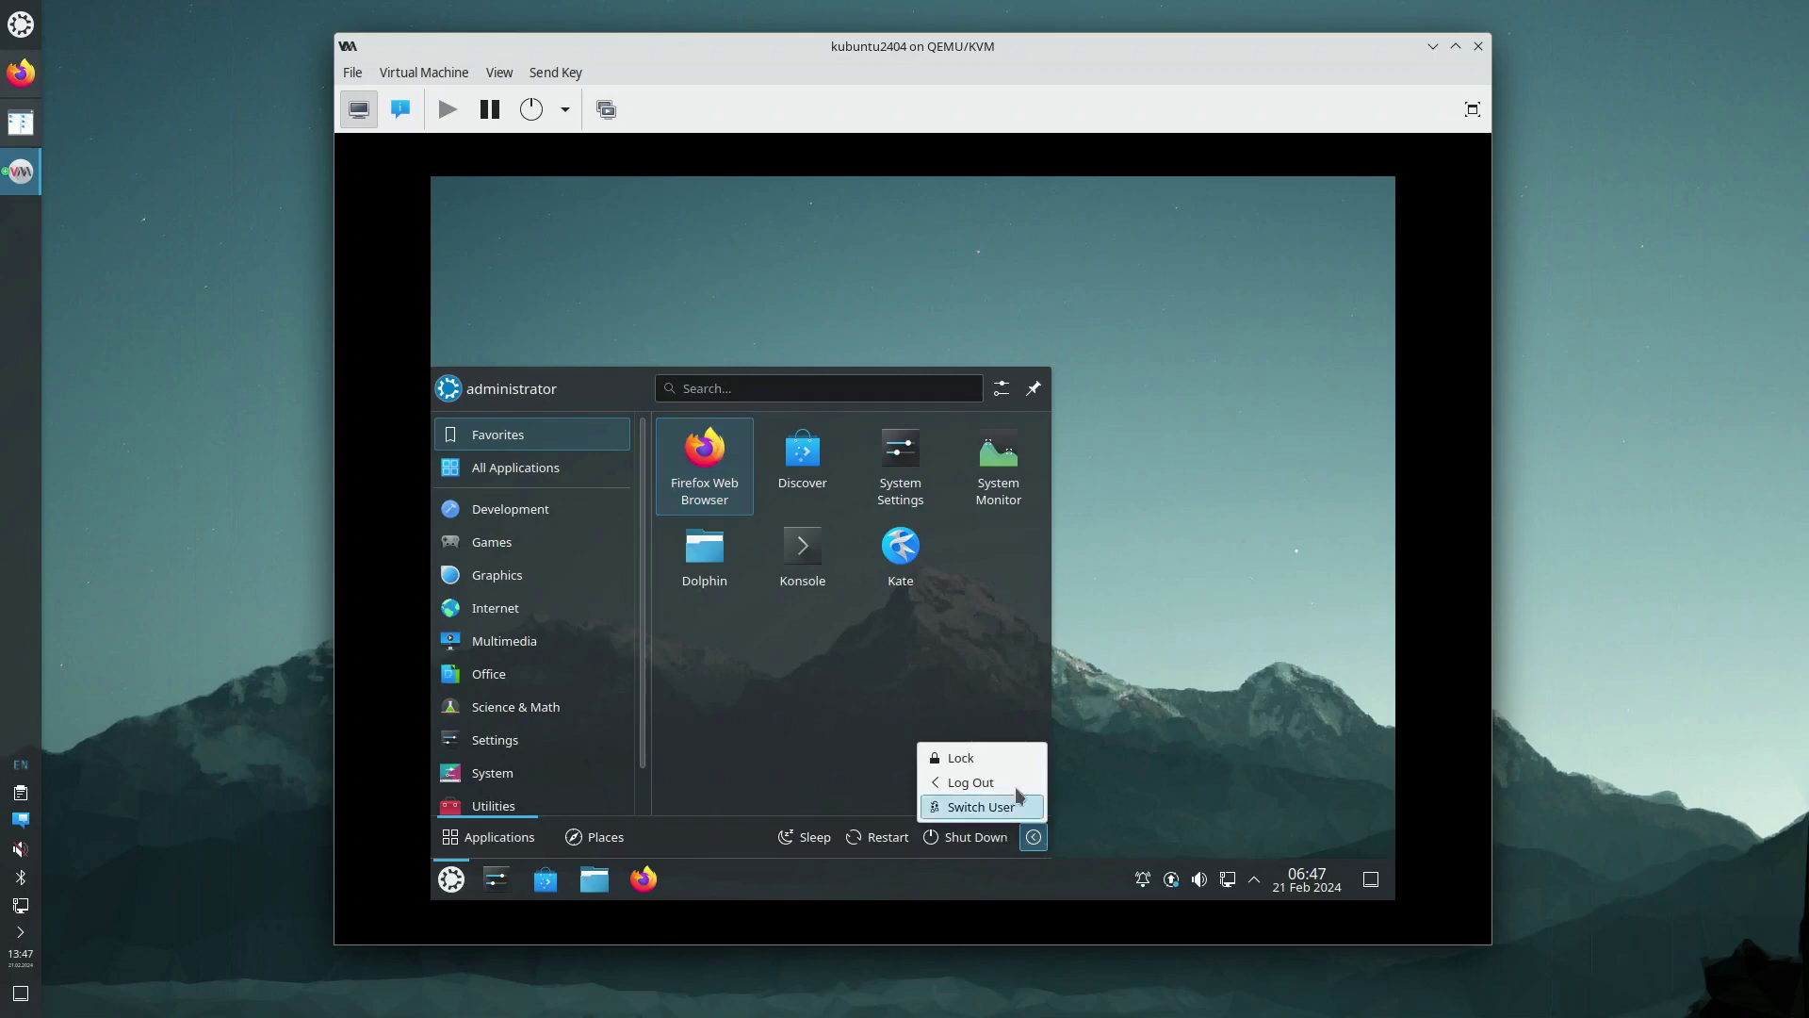
left_click(1004, 791)
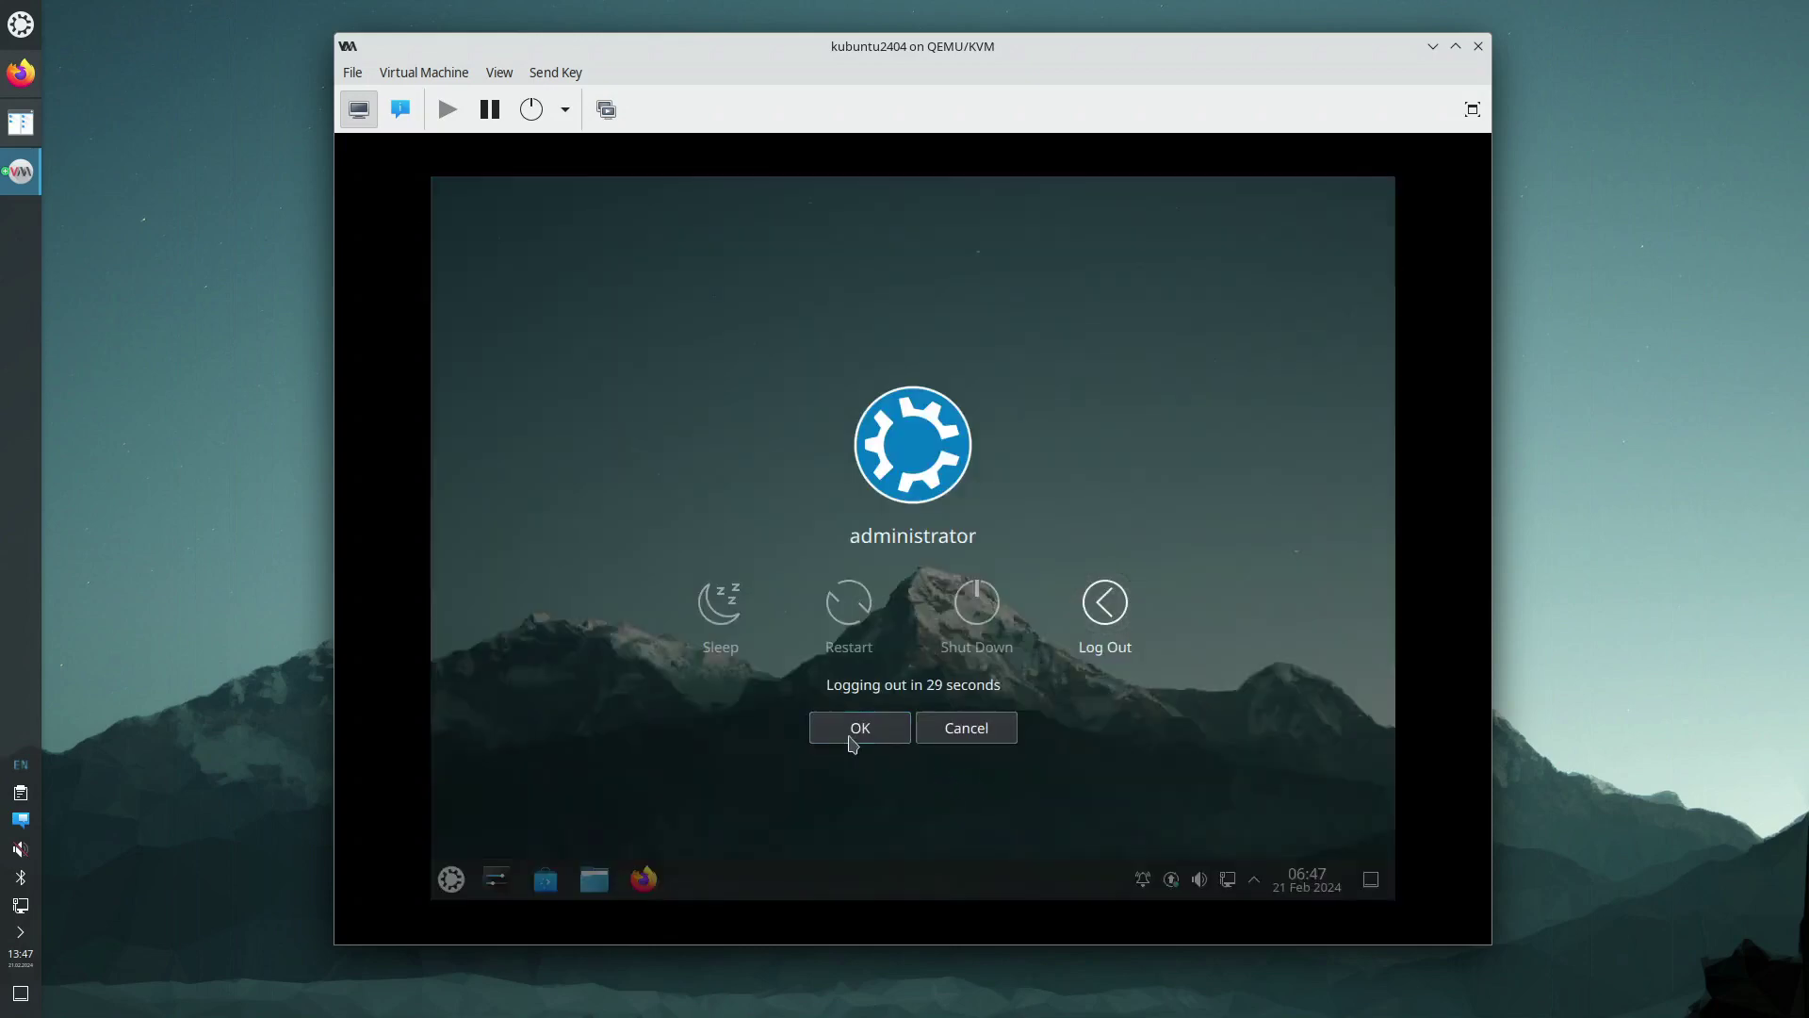
left_click(852, 735)
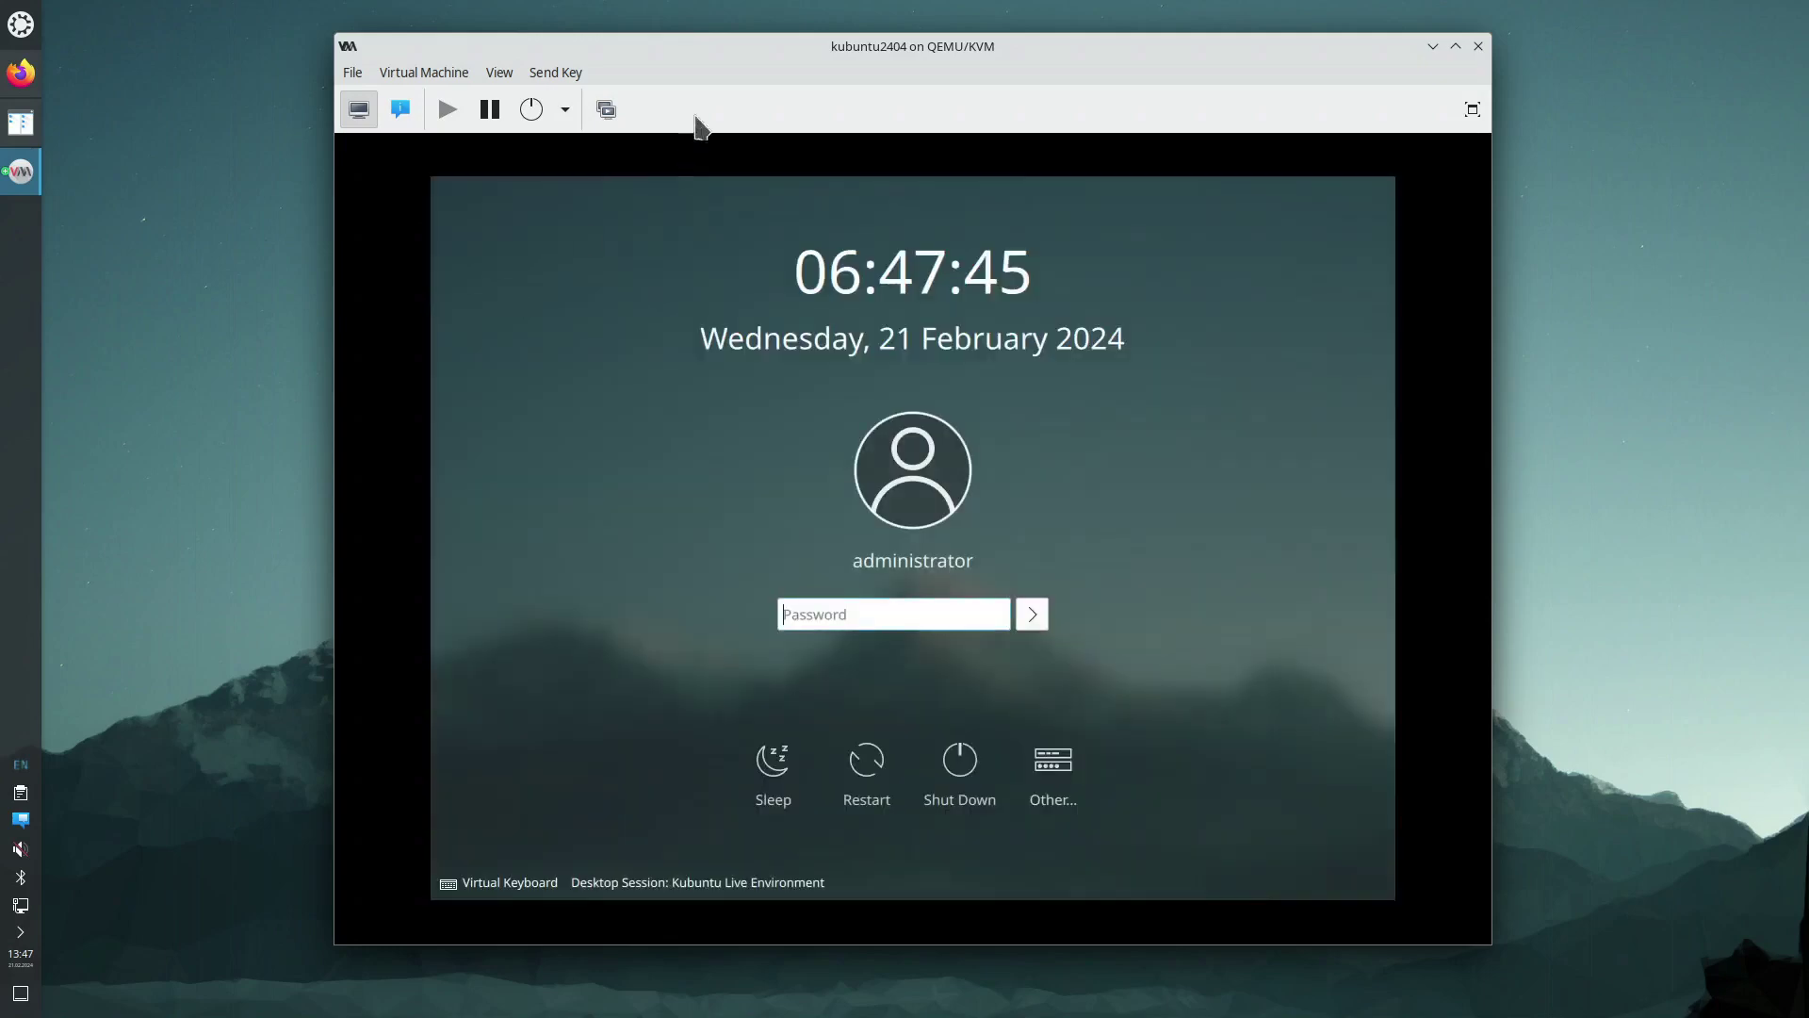
left_click_drag(751, 65, 635, 73)
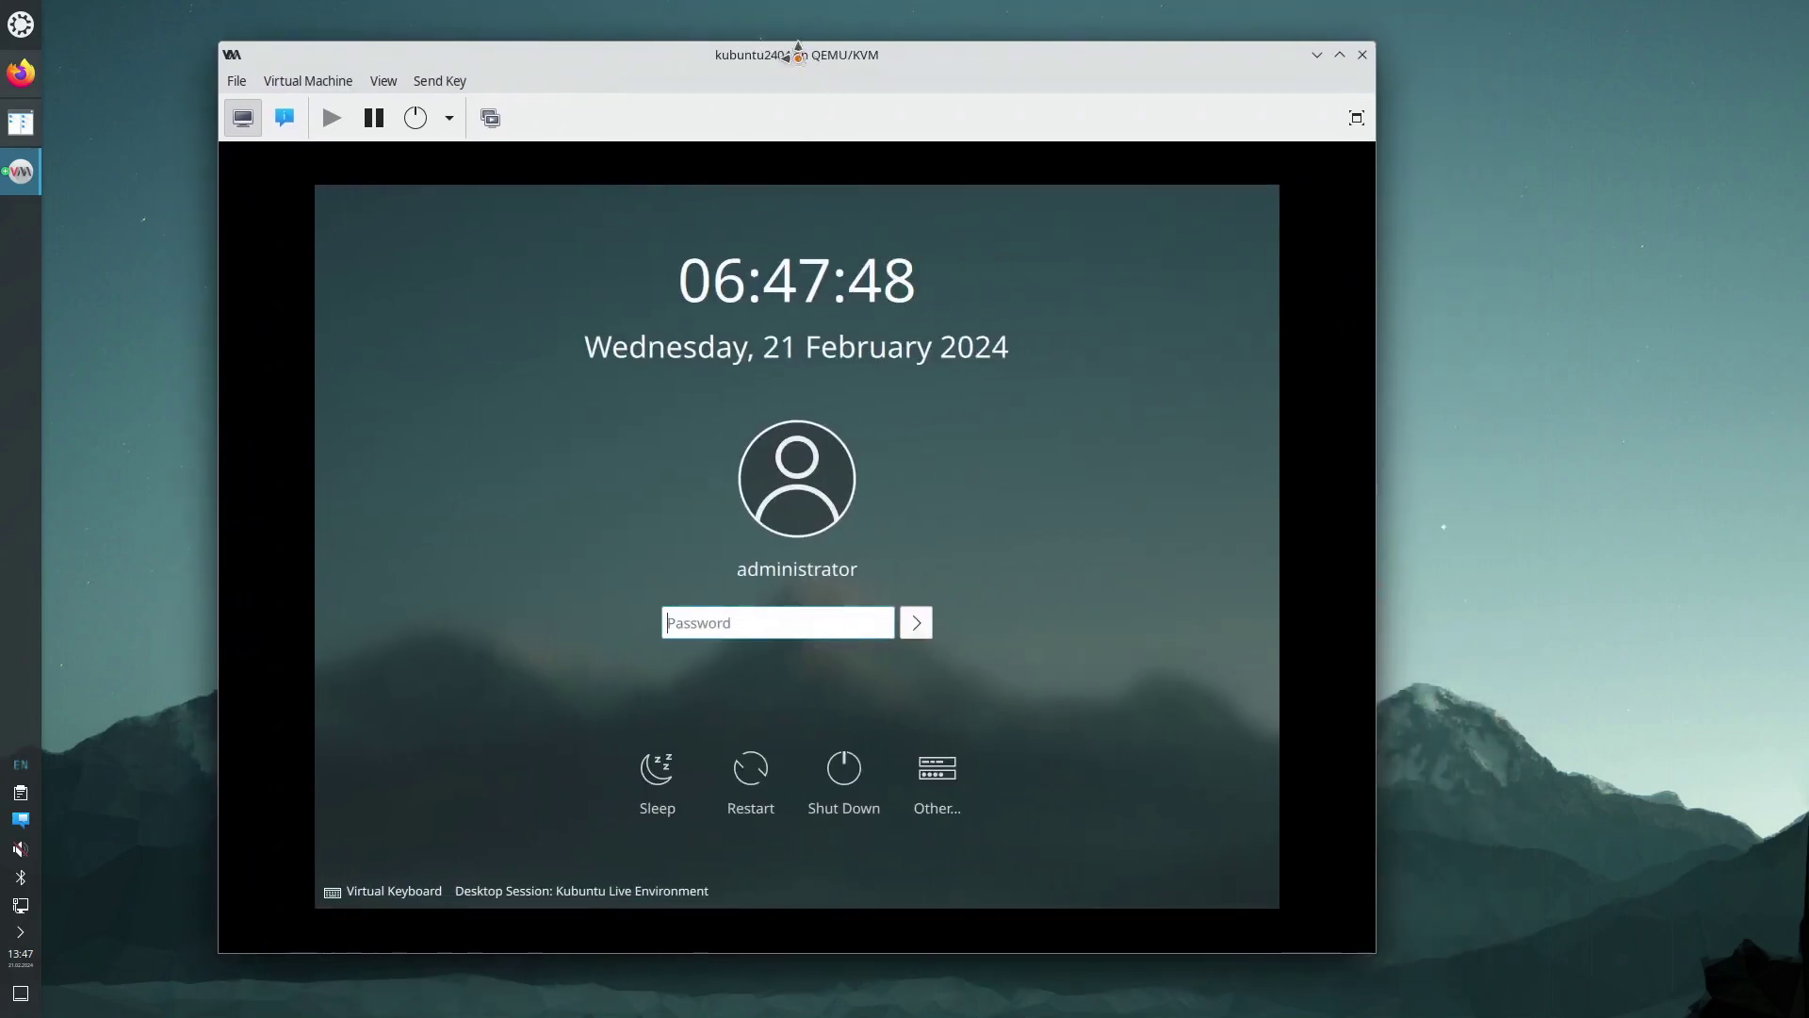
left_click_drag(810, 49, 754, 56)
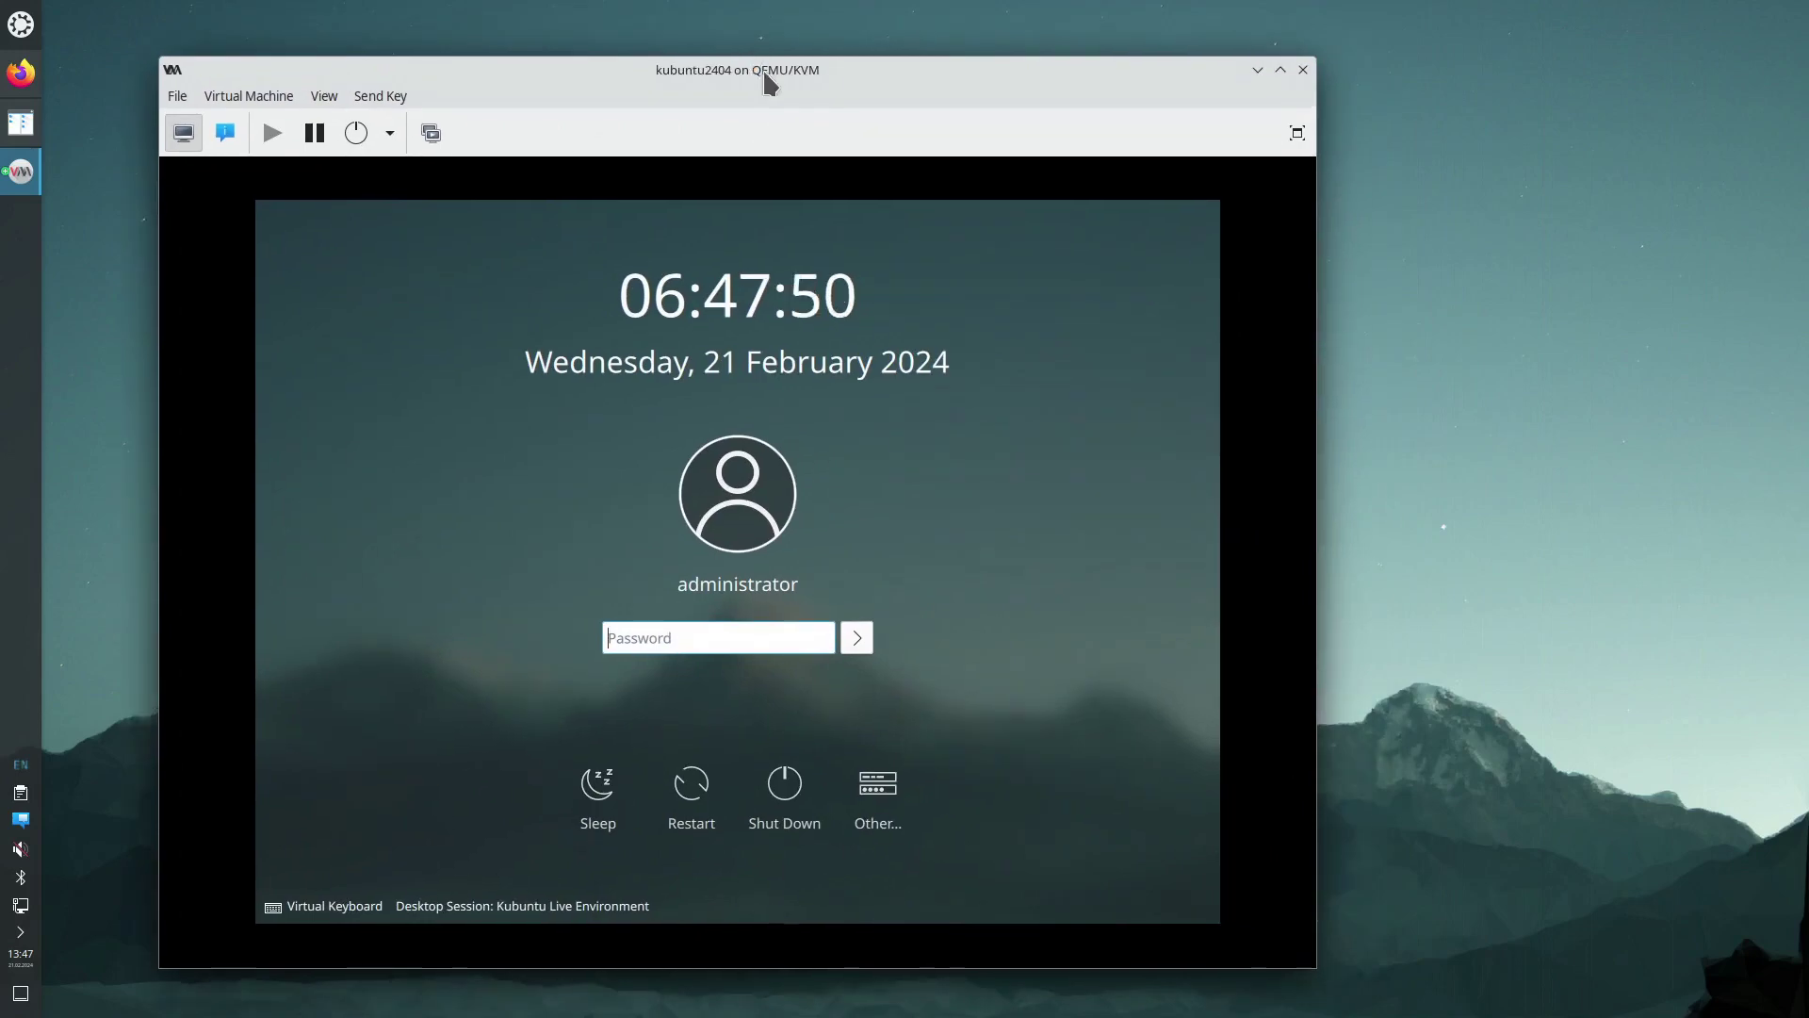
Copy the guest IP 192.168.122.252 from the VM's NIC details and open a host Konsole
left_click(224, 132)
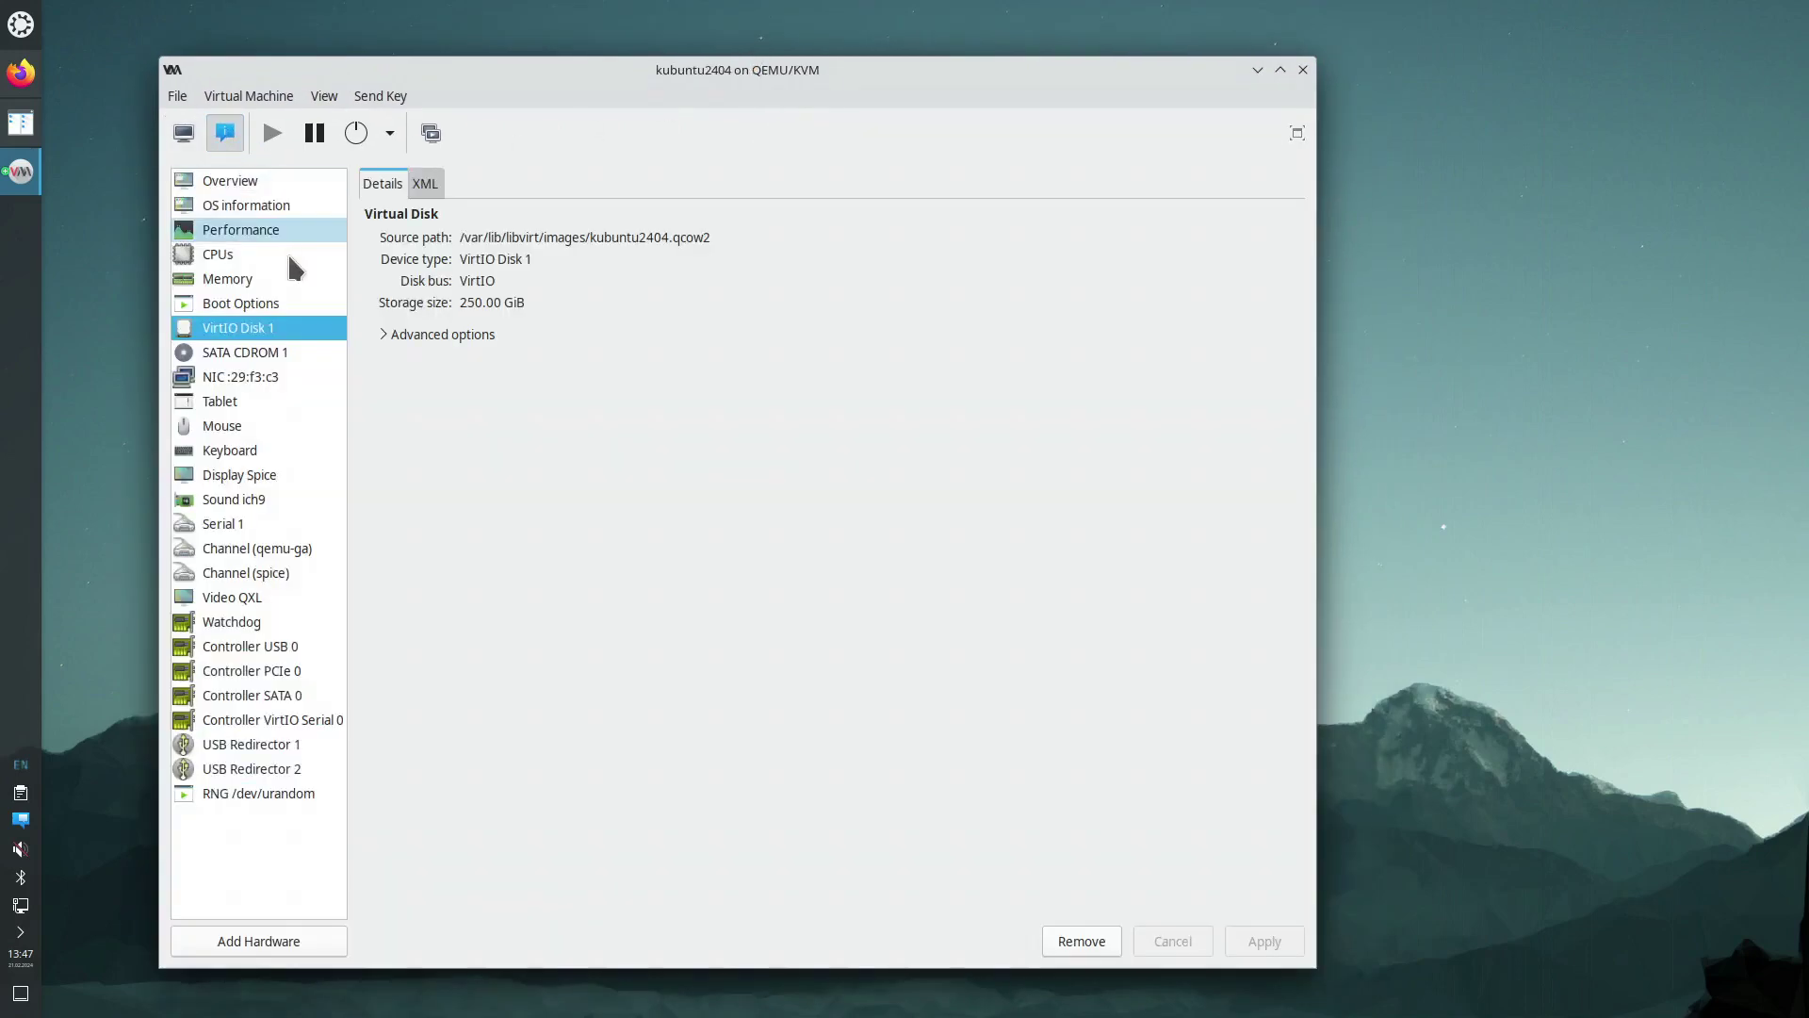
left_click(242, 376)
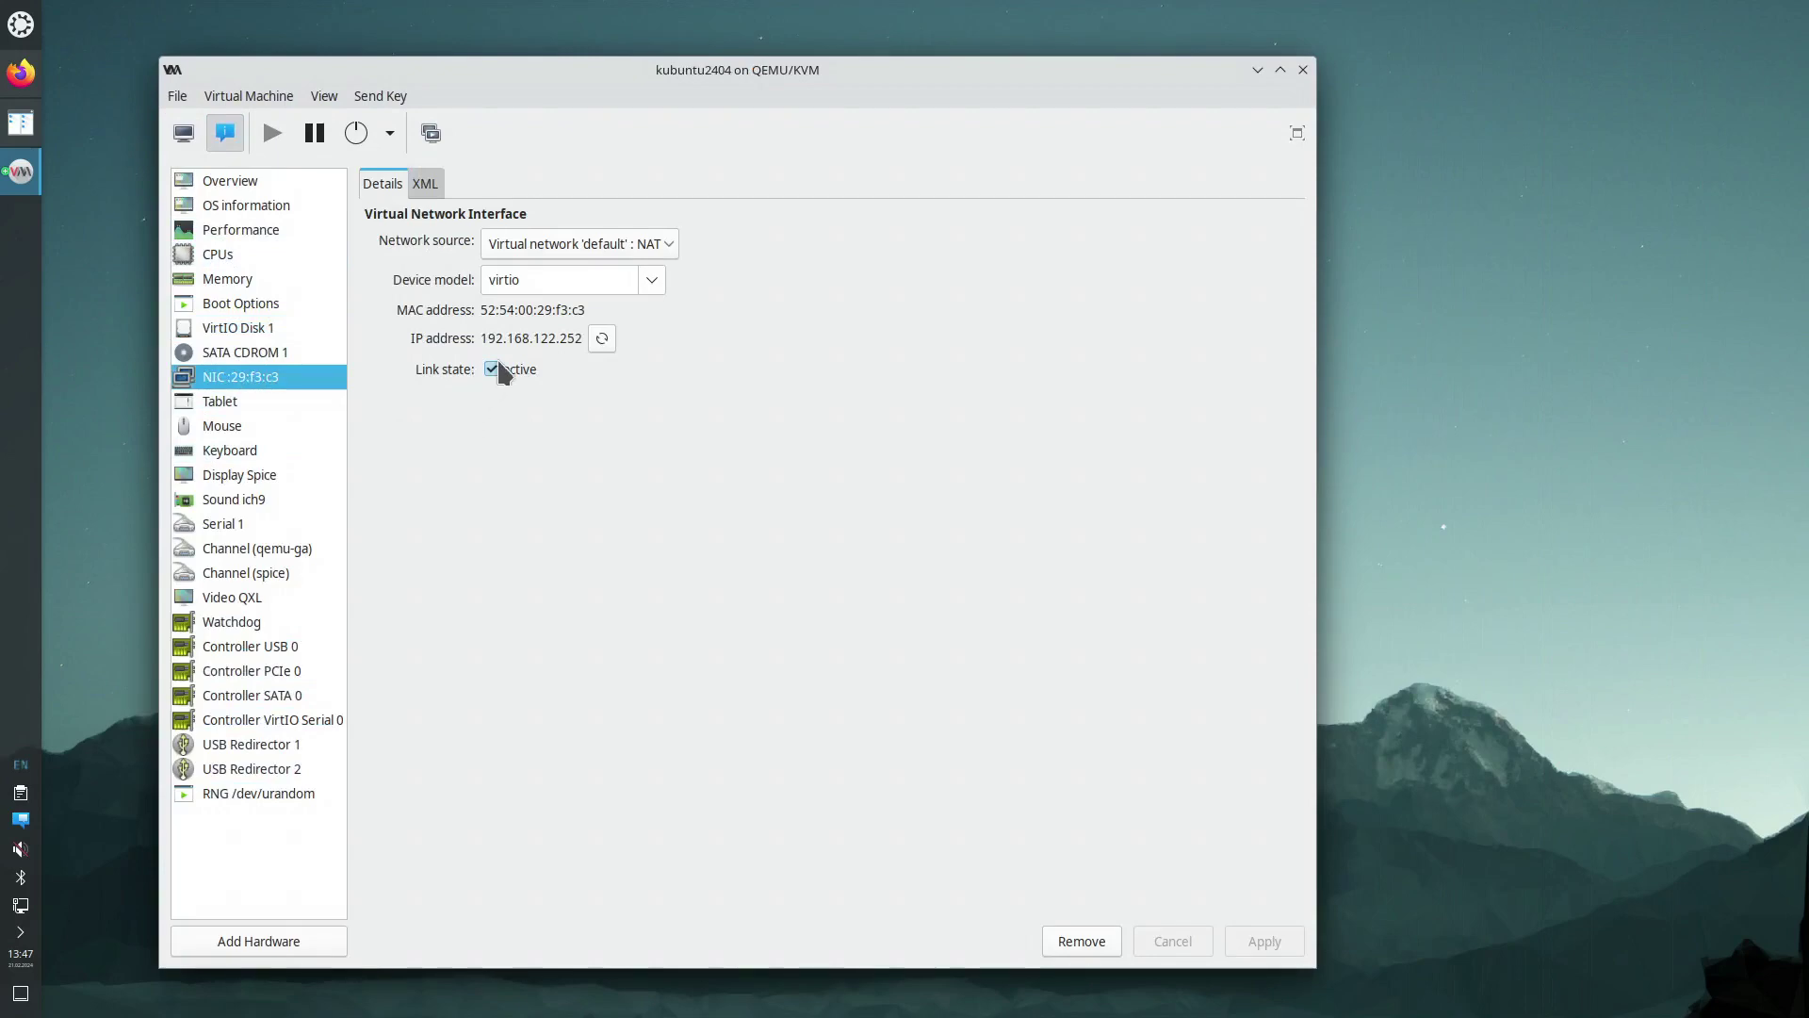
left_click_drag(482, 338, 581, 336)
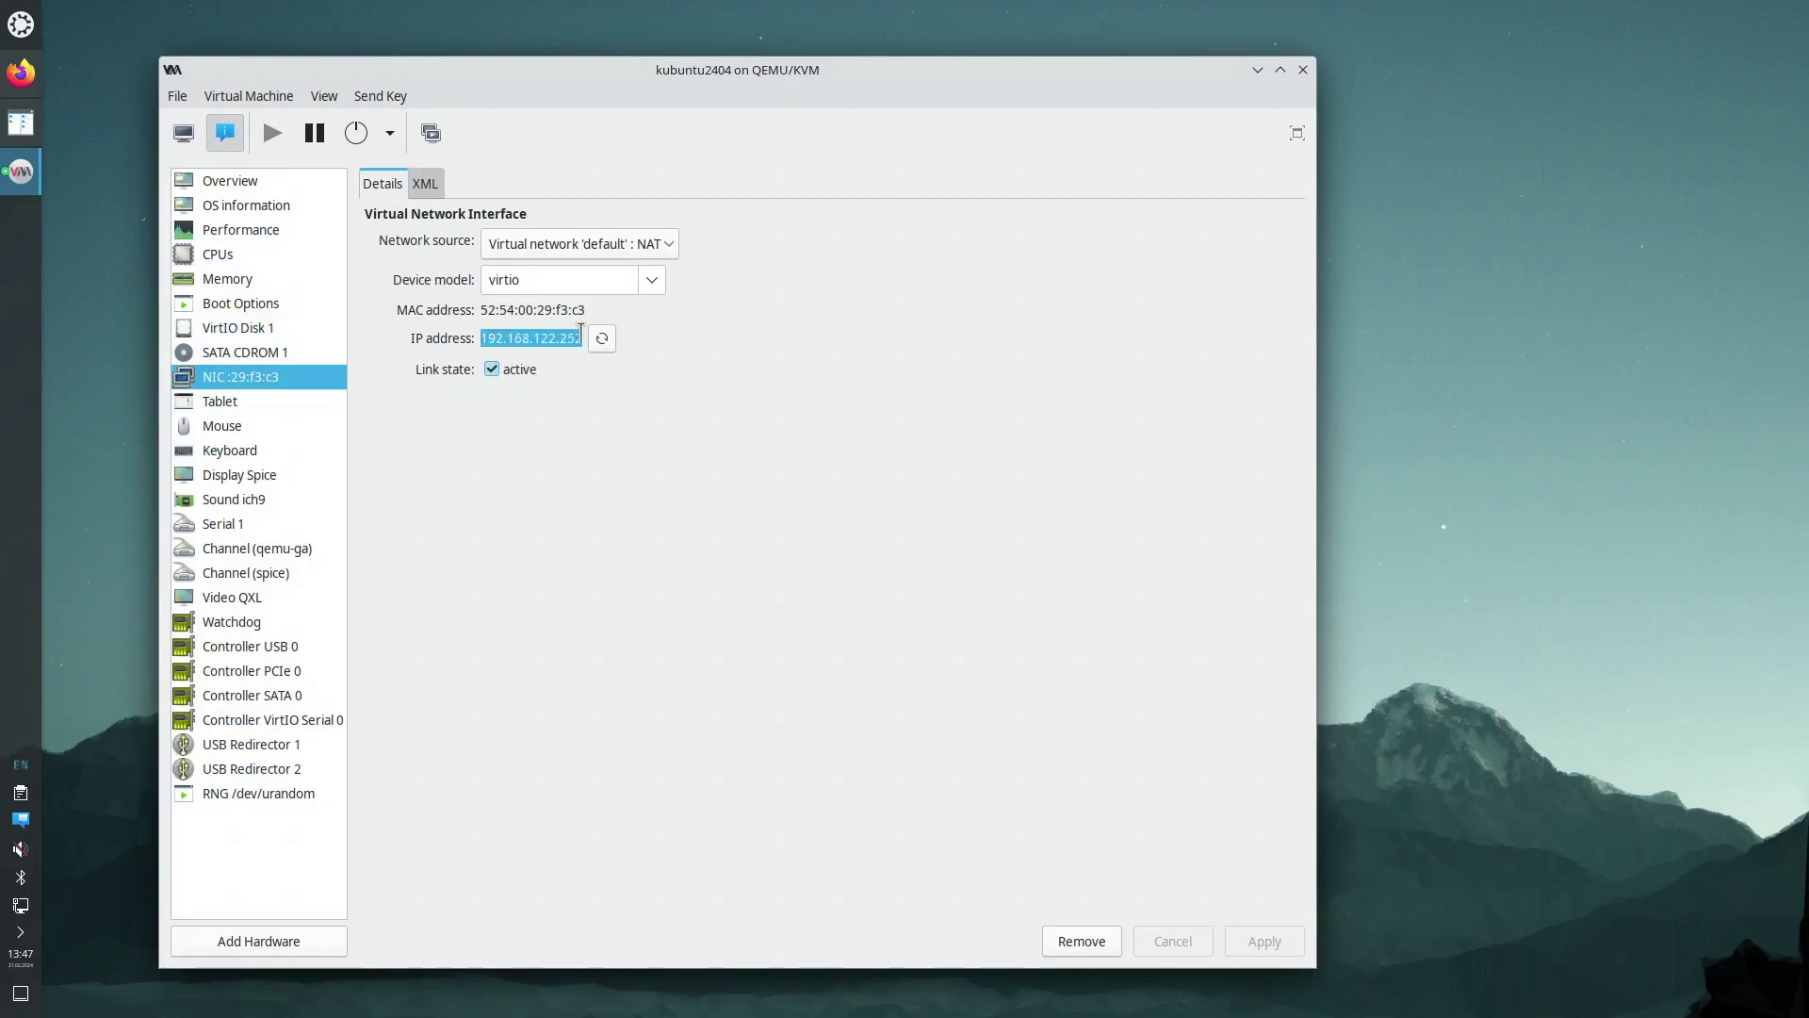
right_click(554, 341)
left_click(601, 373)
left_click(23, 32)
left_click(508, 99)
type("ssh a")
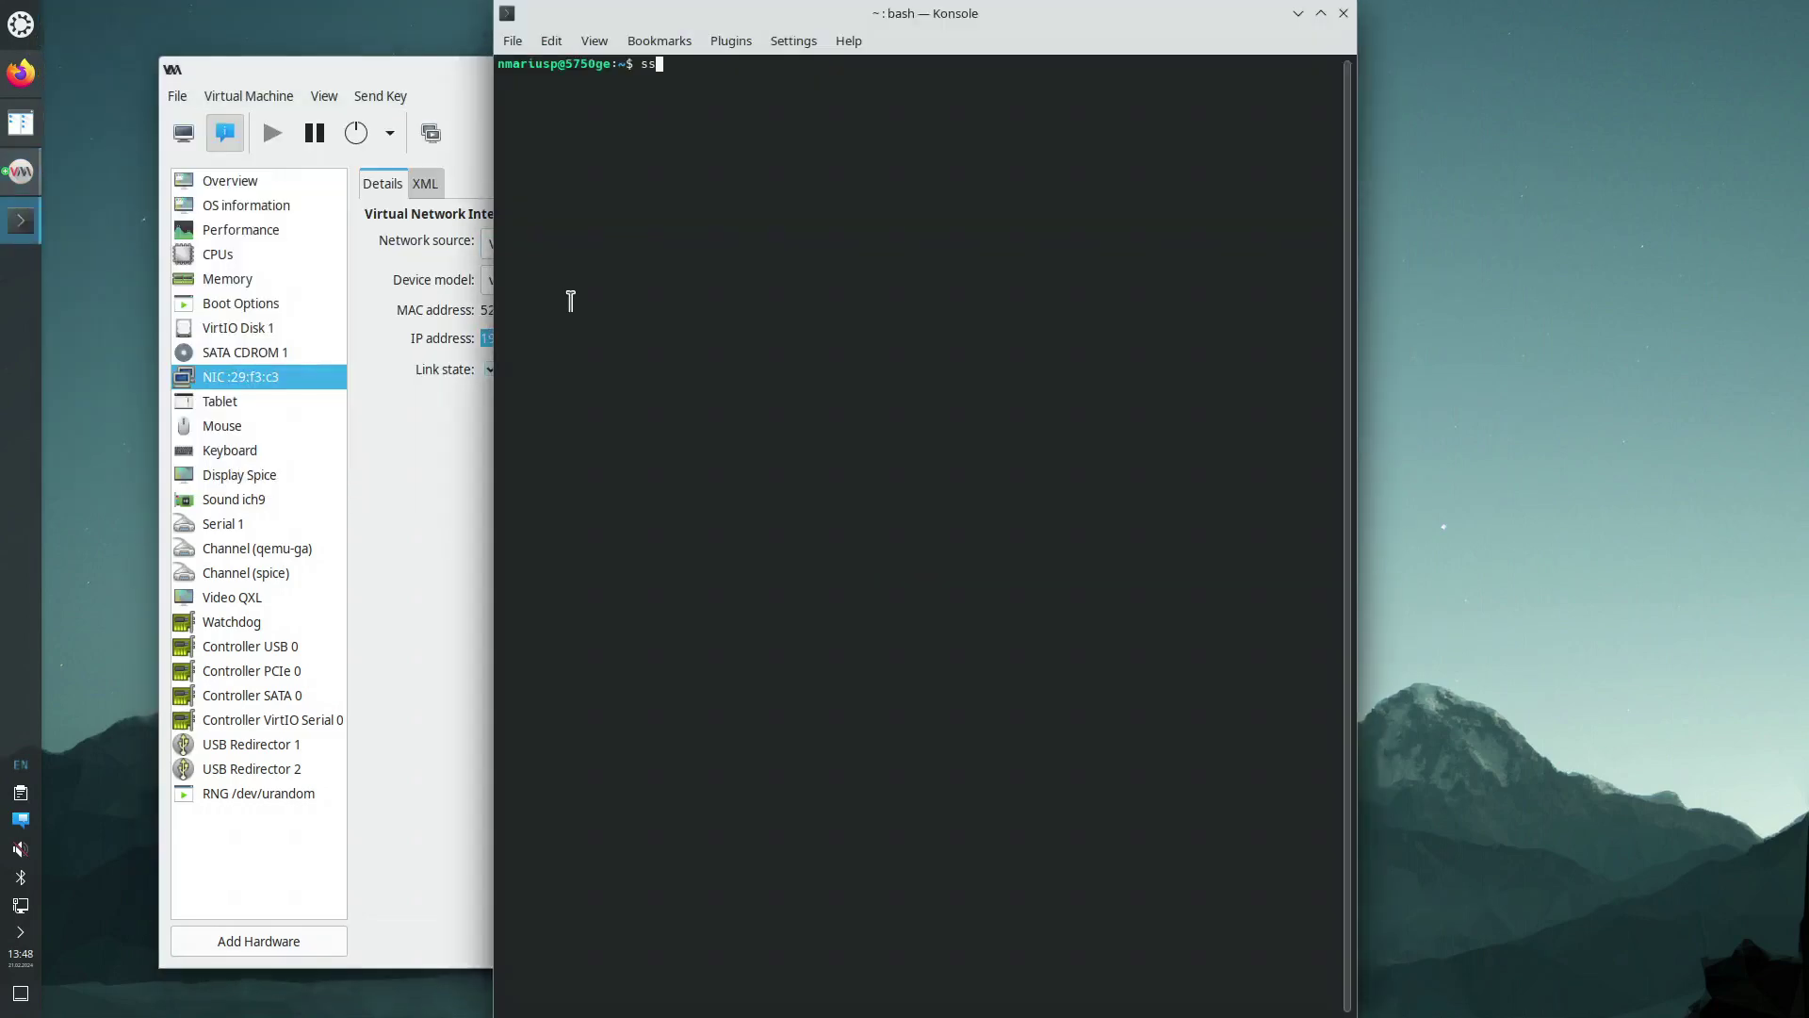
type("dministrator@")
key("ctrl+shift+v")
key("Return")
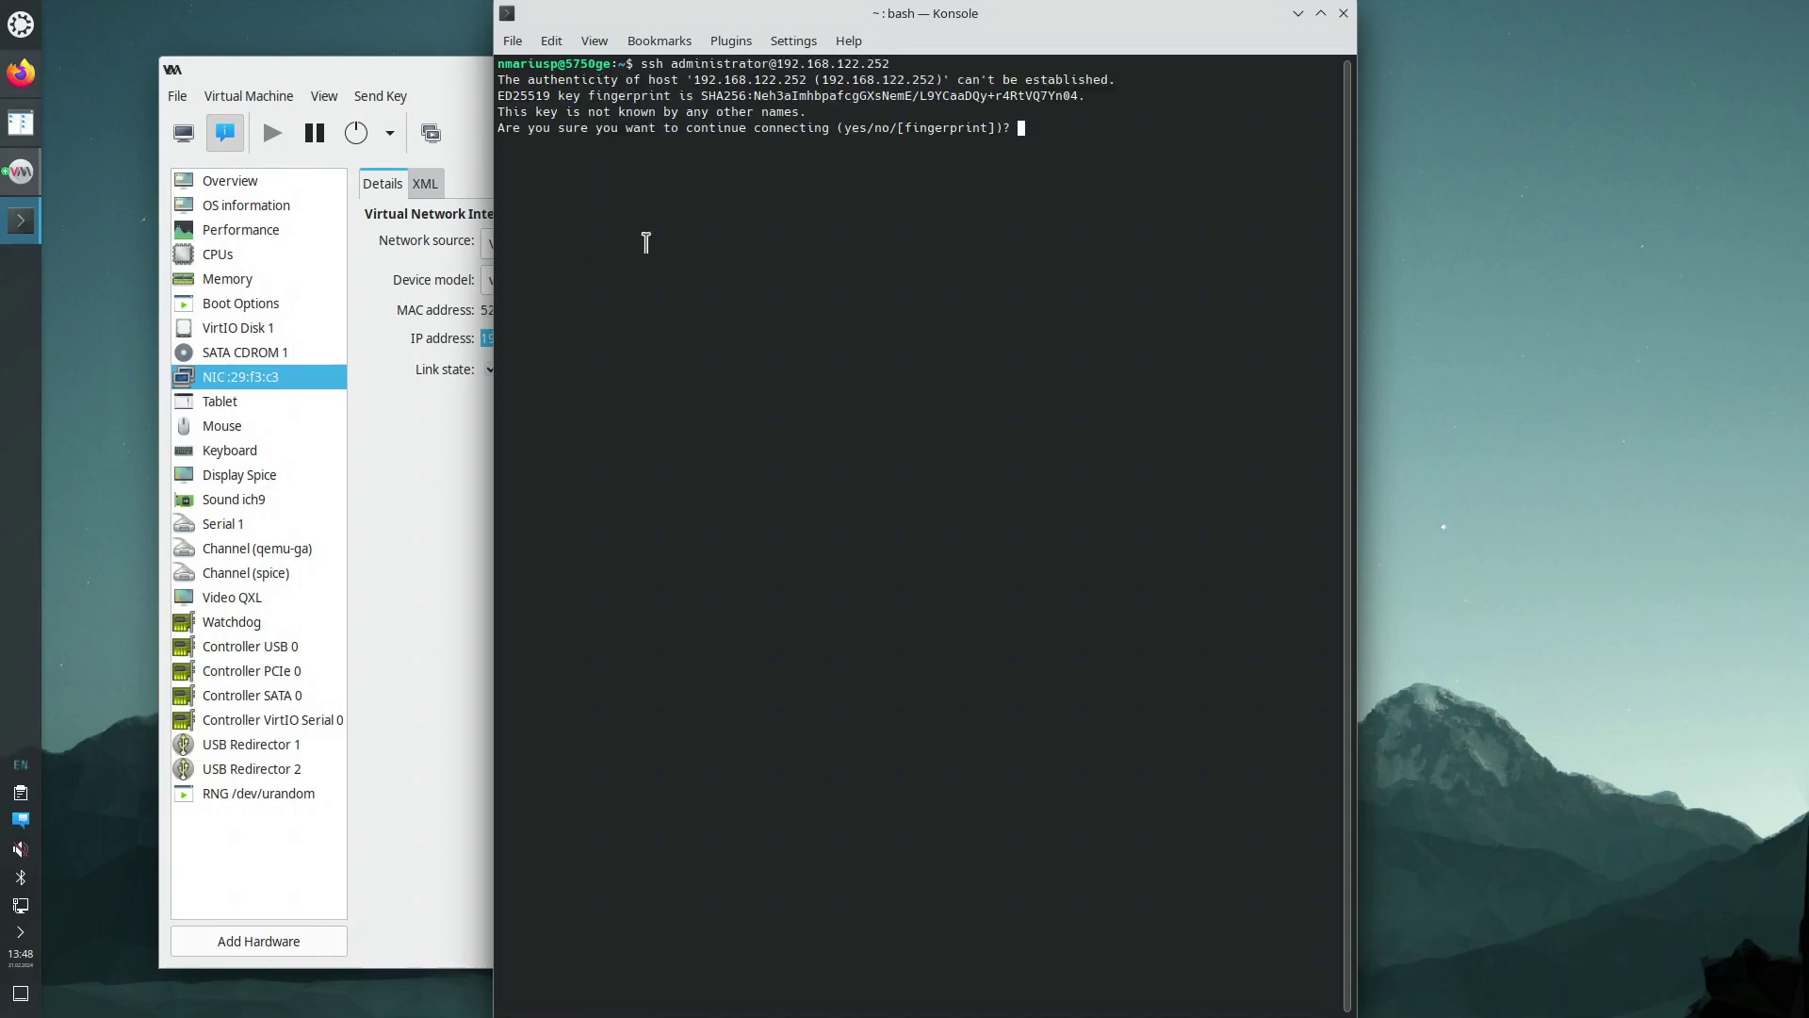
Enlarge the terminal font, trust the VM's host key with yes, and submit the password
key("ctrl+plus")
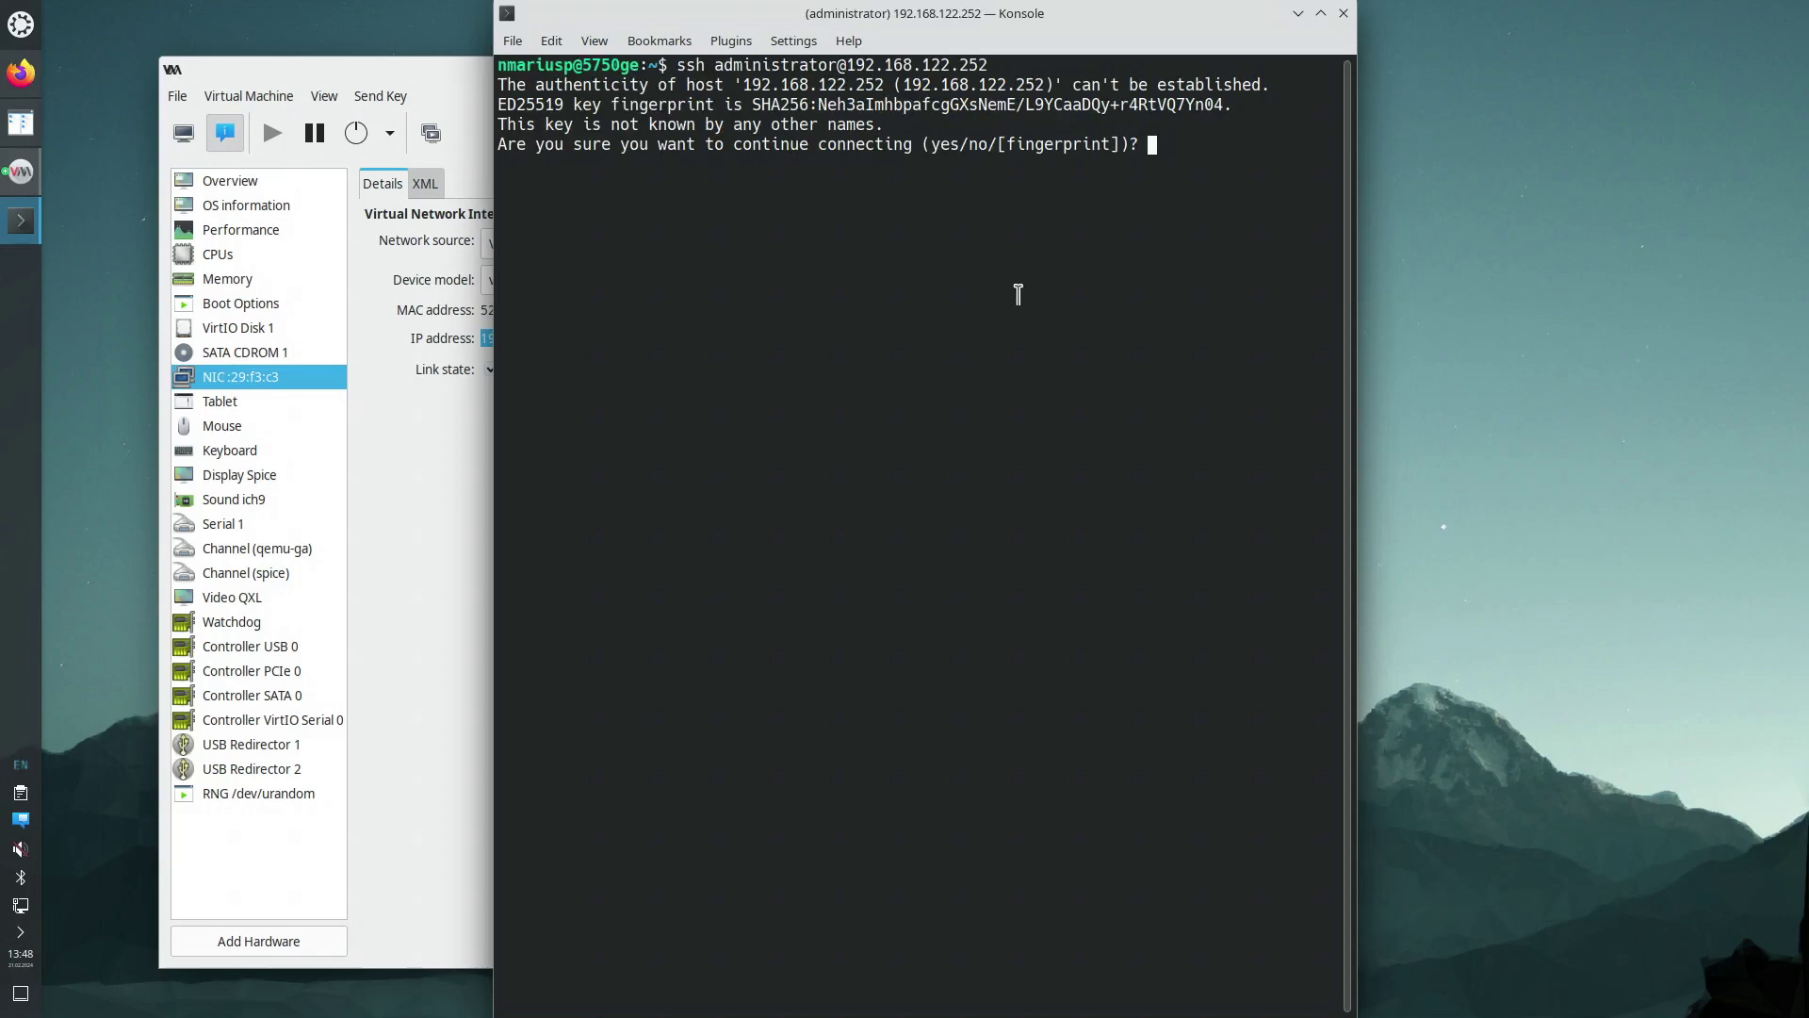
type("yes")
key("Return")
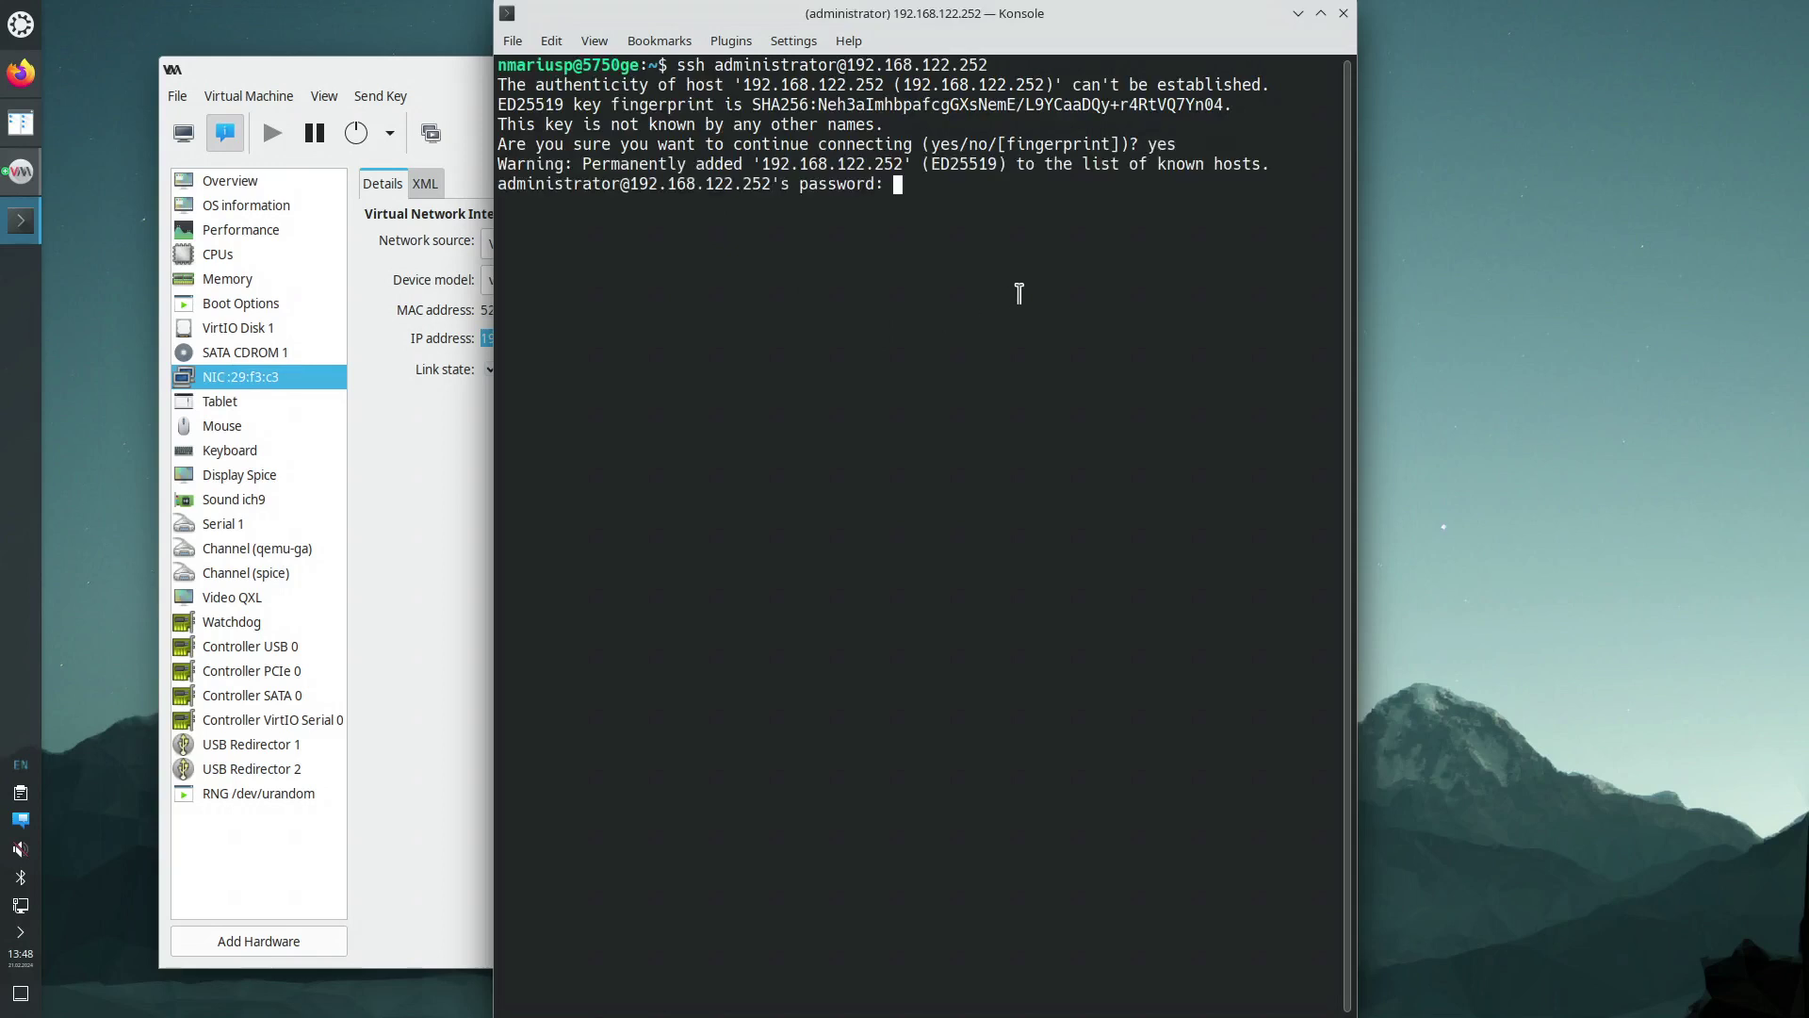
key("Return")
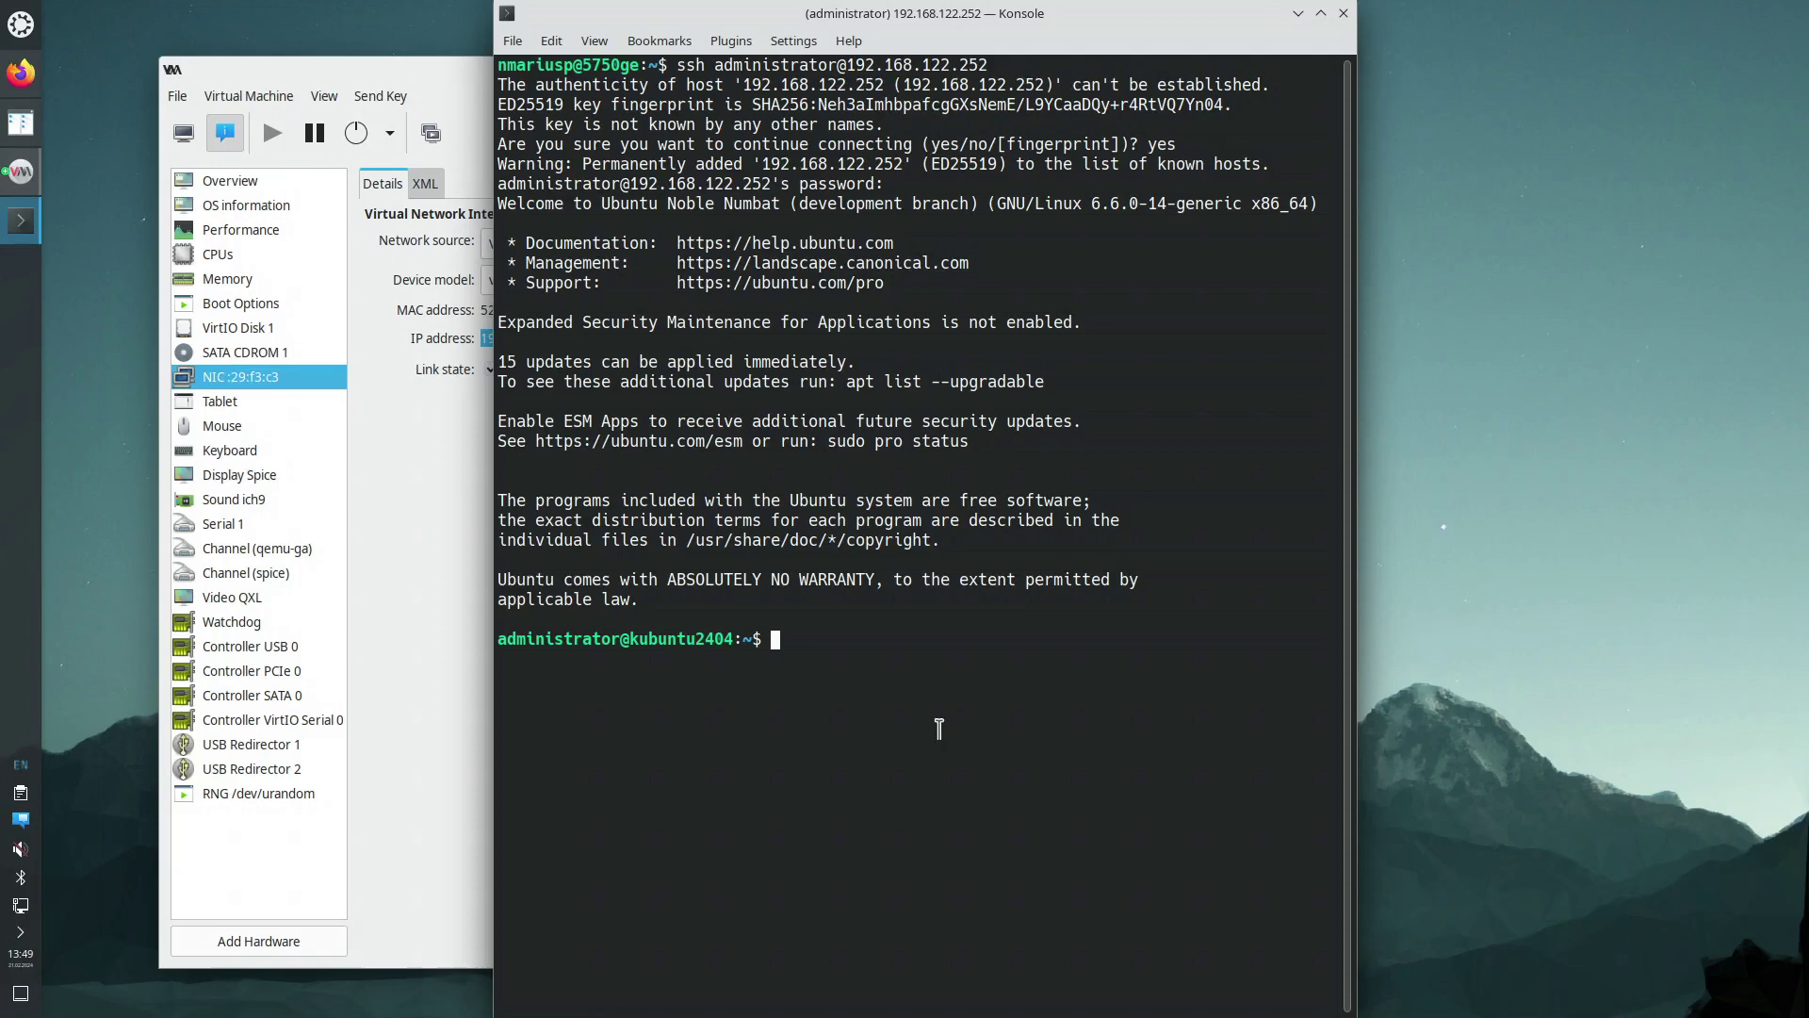
Become root on the VM with sudo su and the account password
type("sudo su")
key("Return")
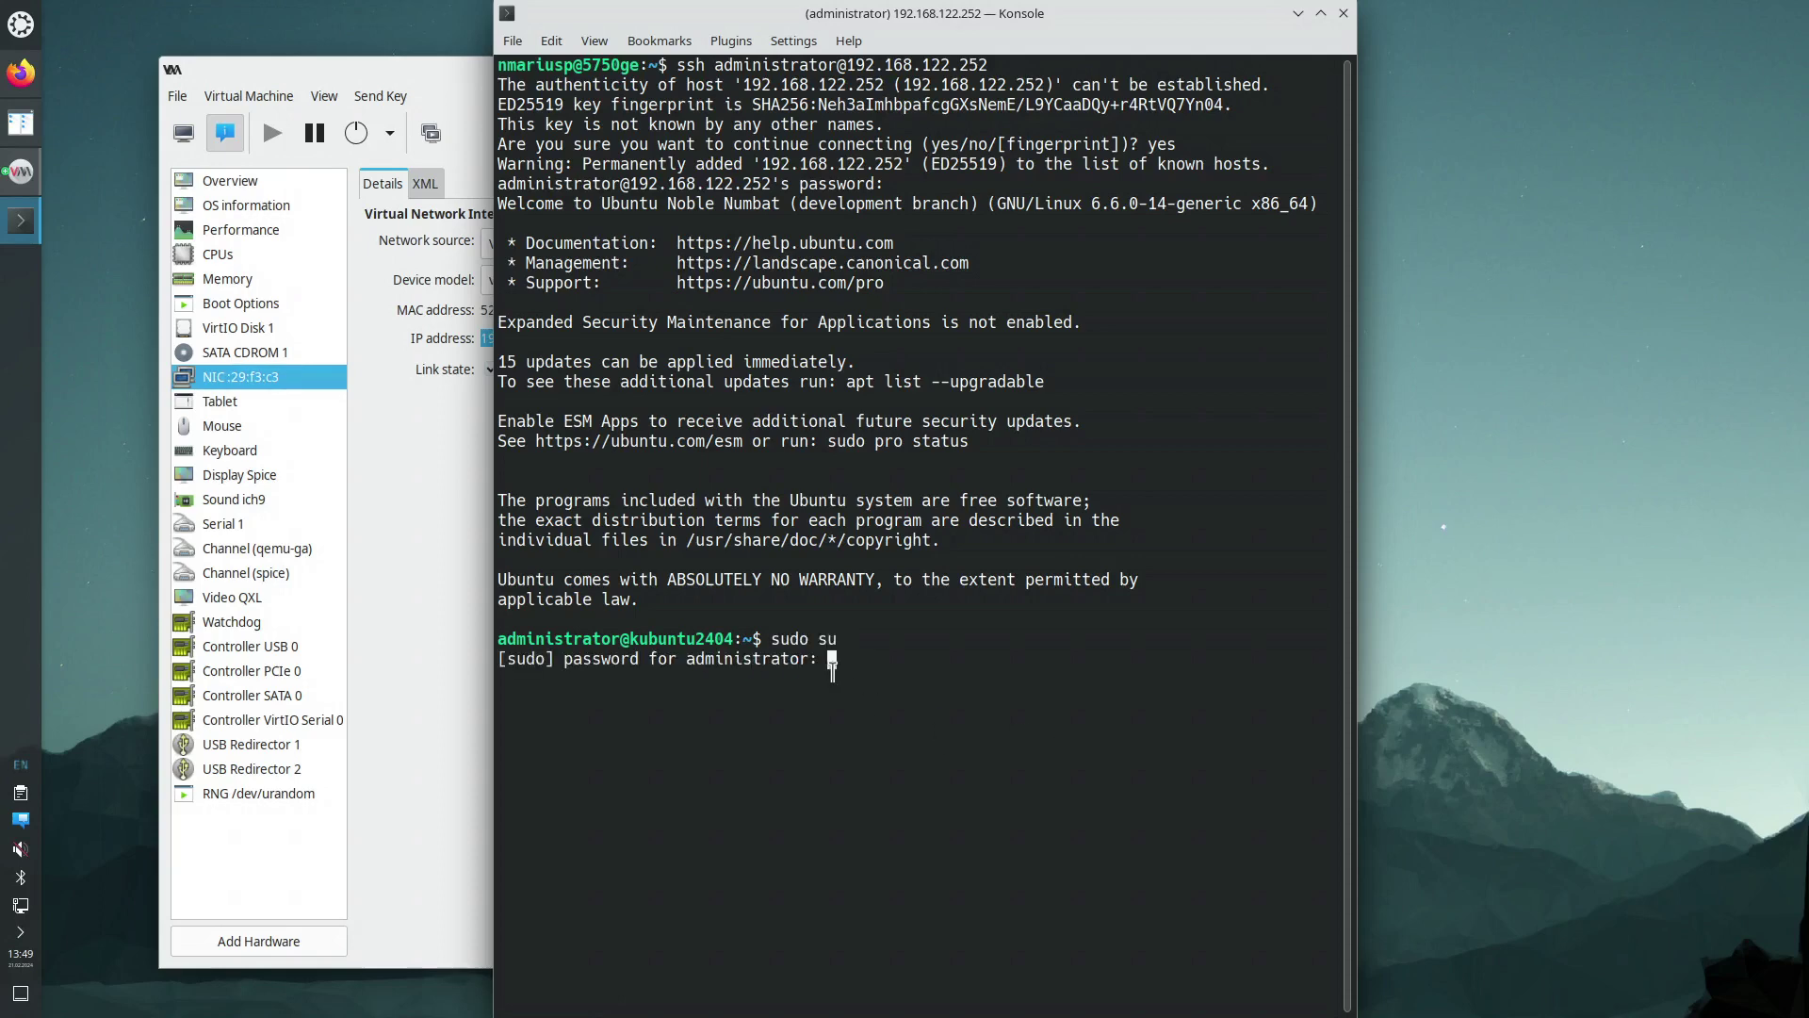
key("Return")
Run apt install emacs-nox mc git and accept the package list
type("apt inst")
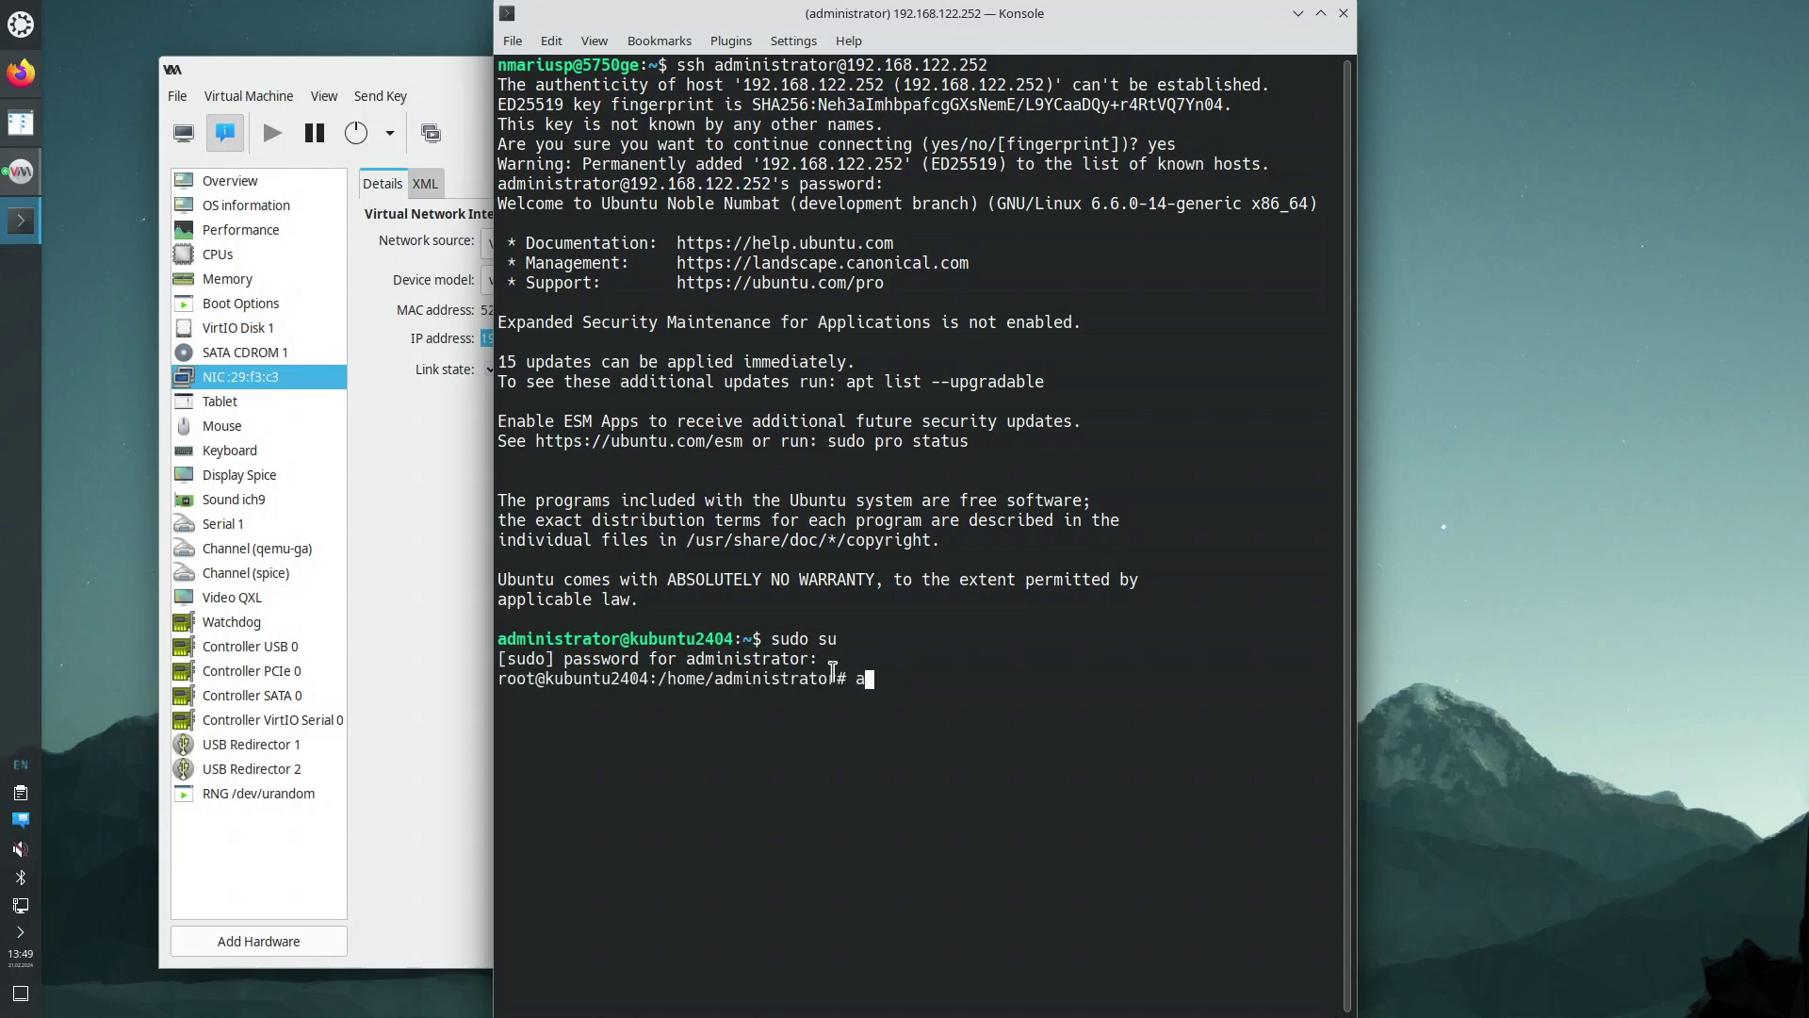
type("all emacs-nox mc")
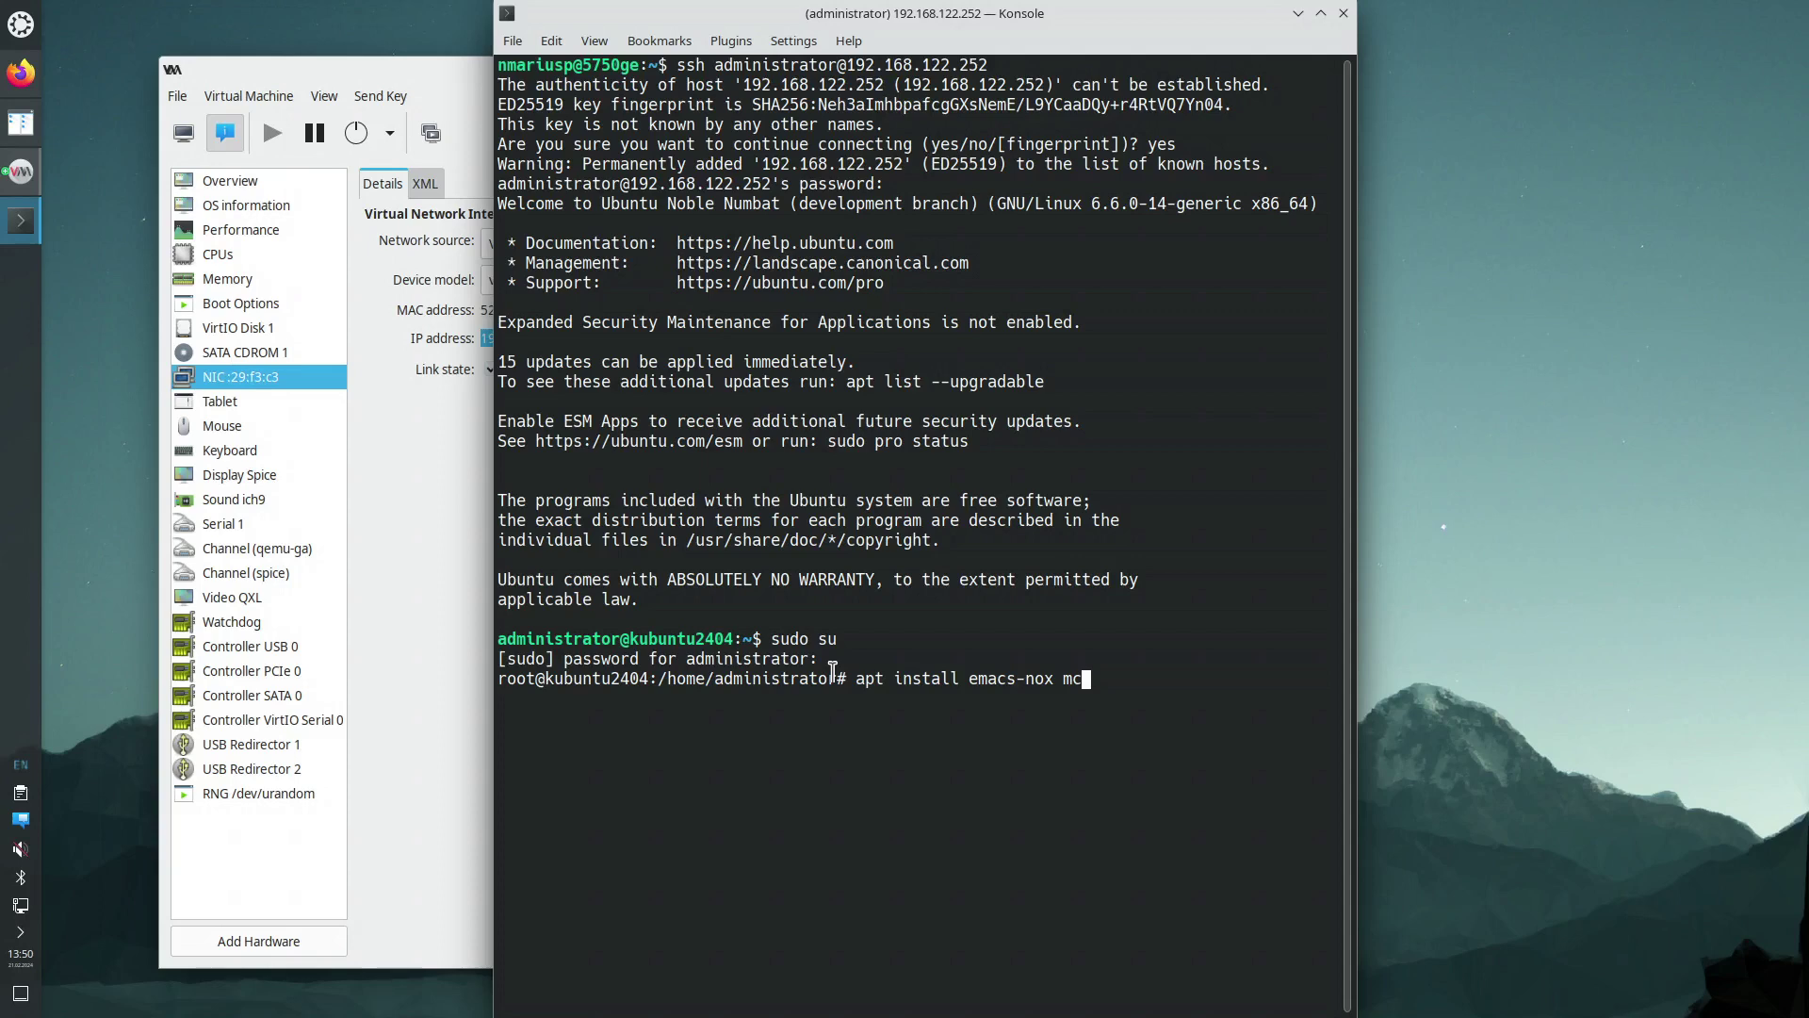
type("git")
key("Return")
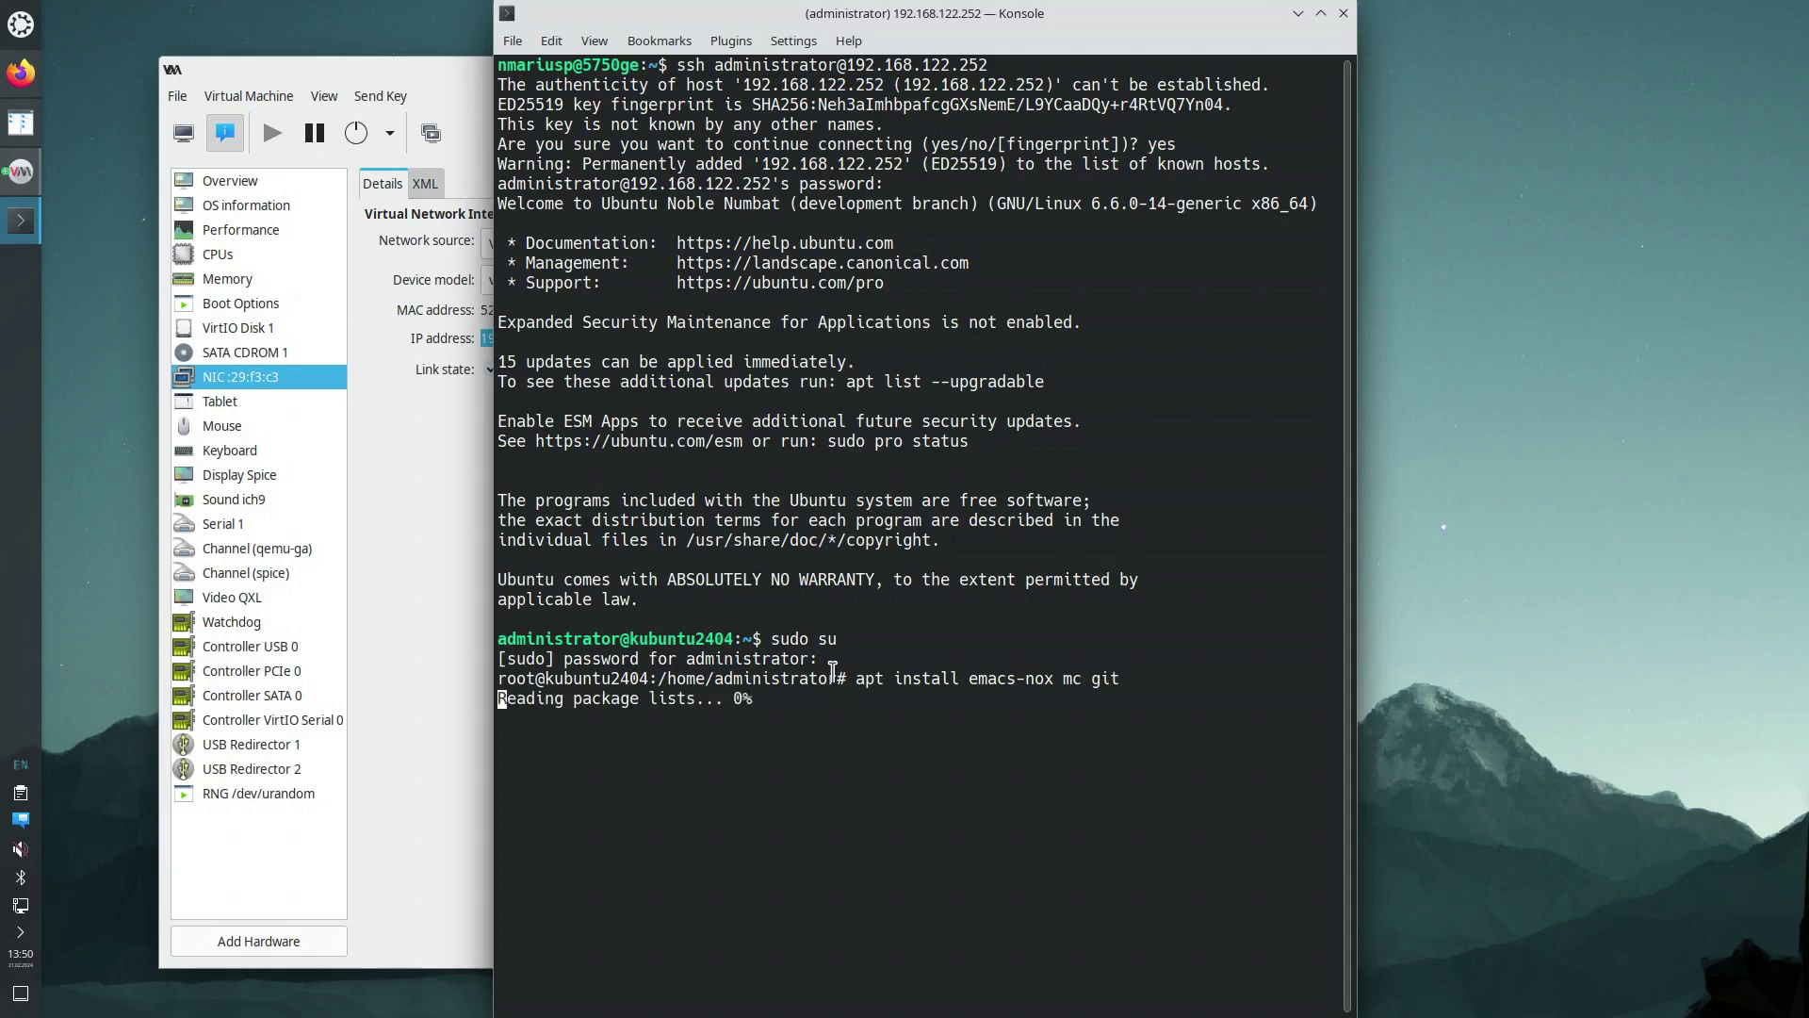
key("Return")
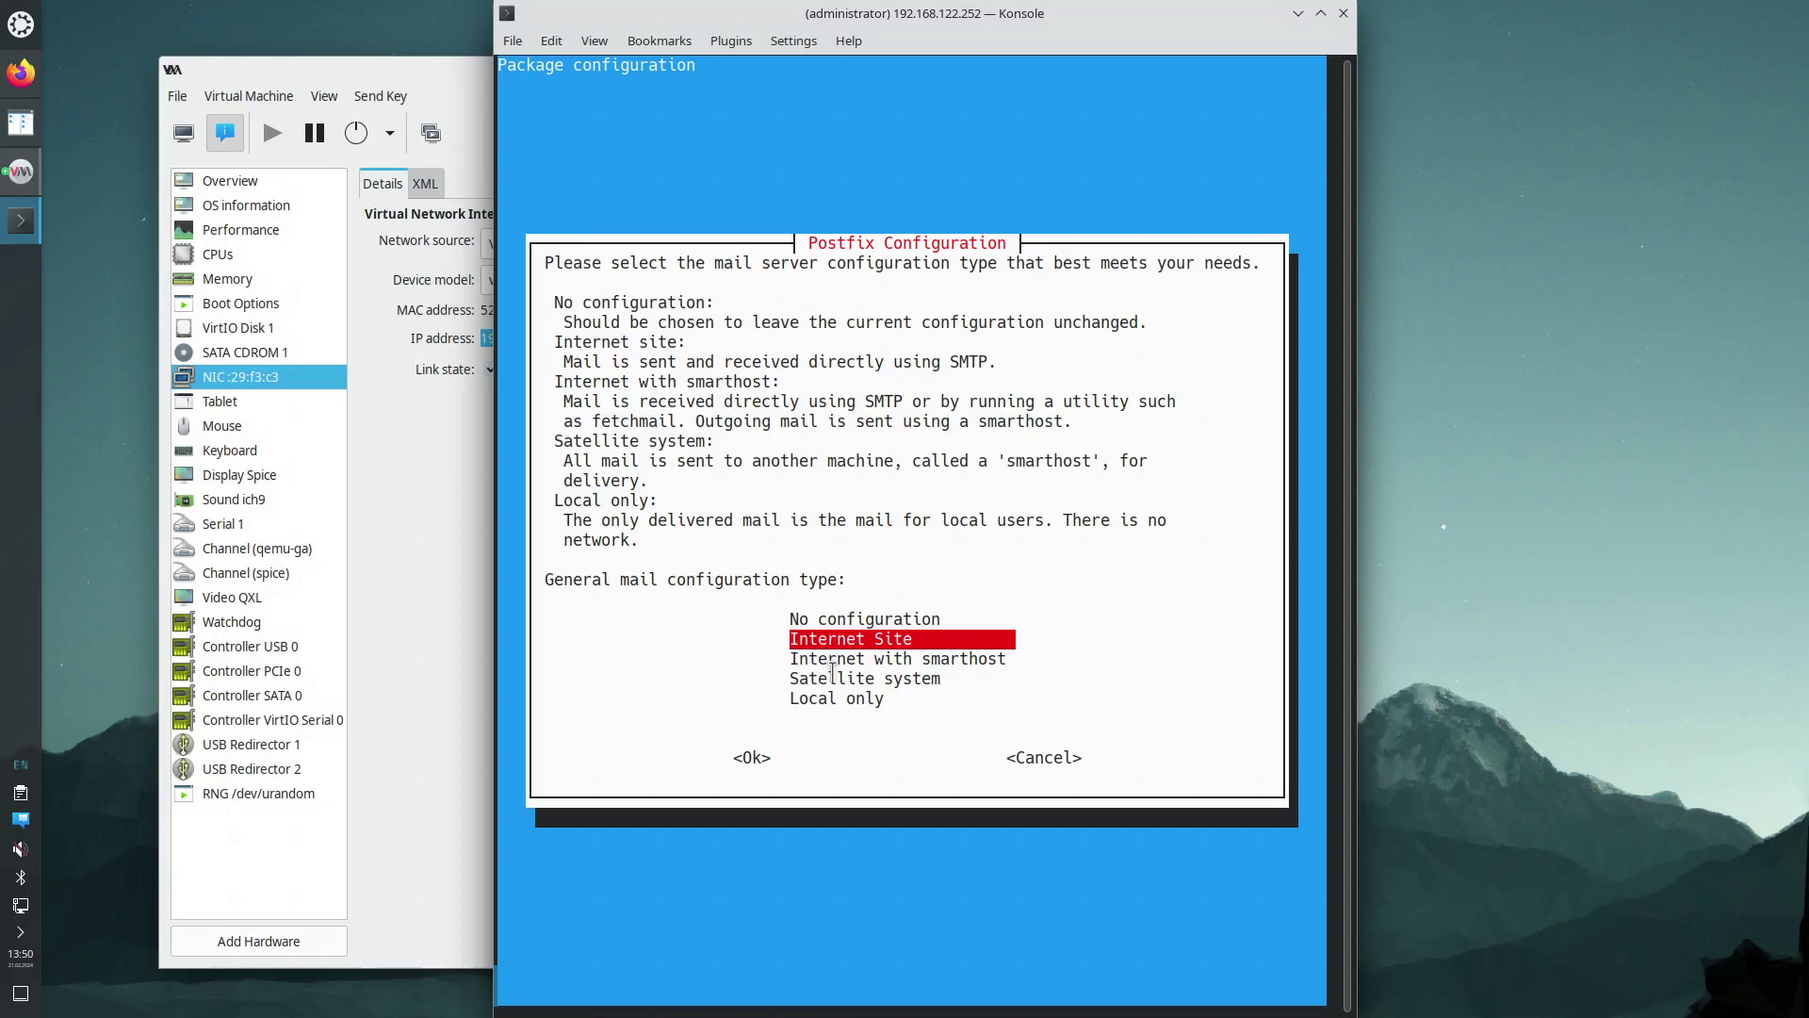
Choose Local only for Postfix and accept kubuntu2404 as the system mail name
key("Down")
key("Down")
key("Down")
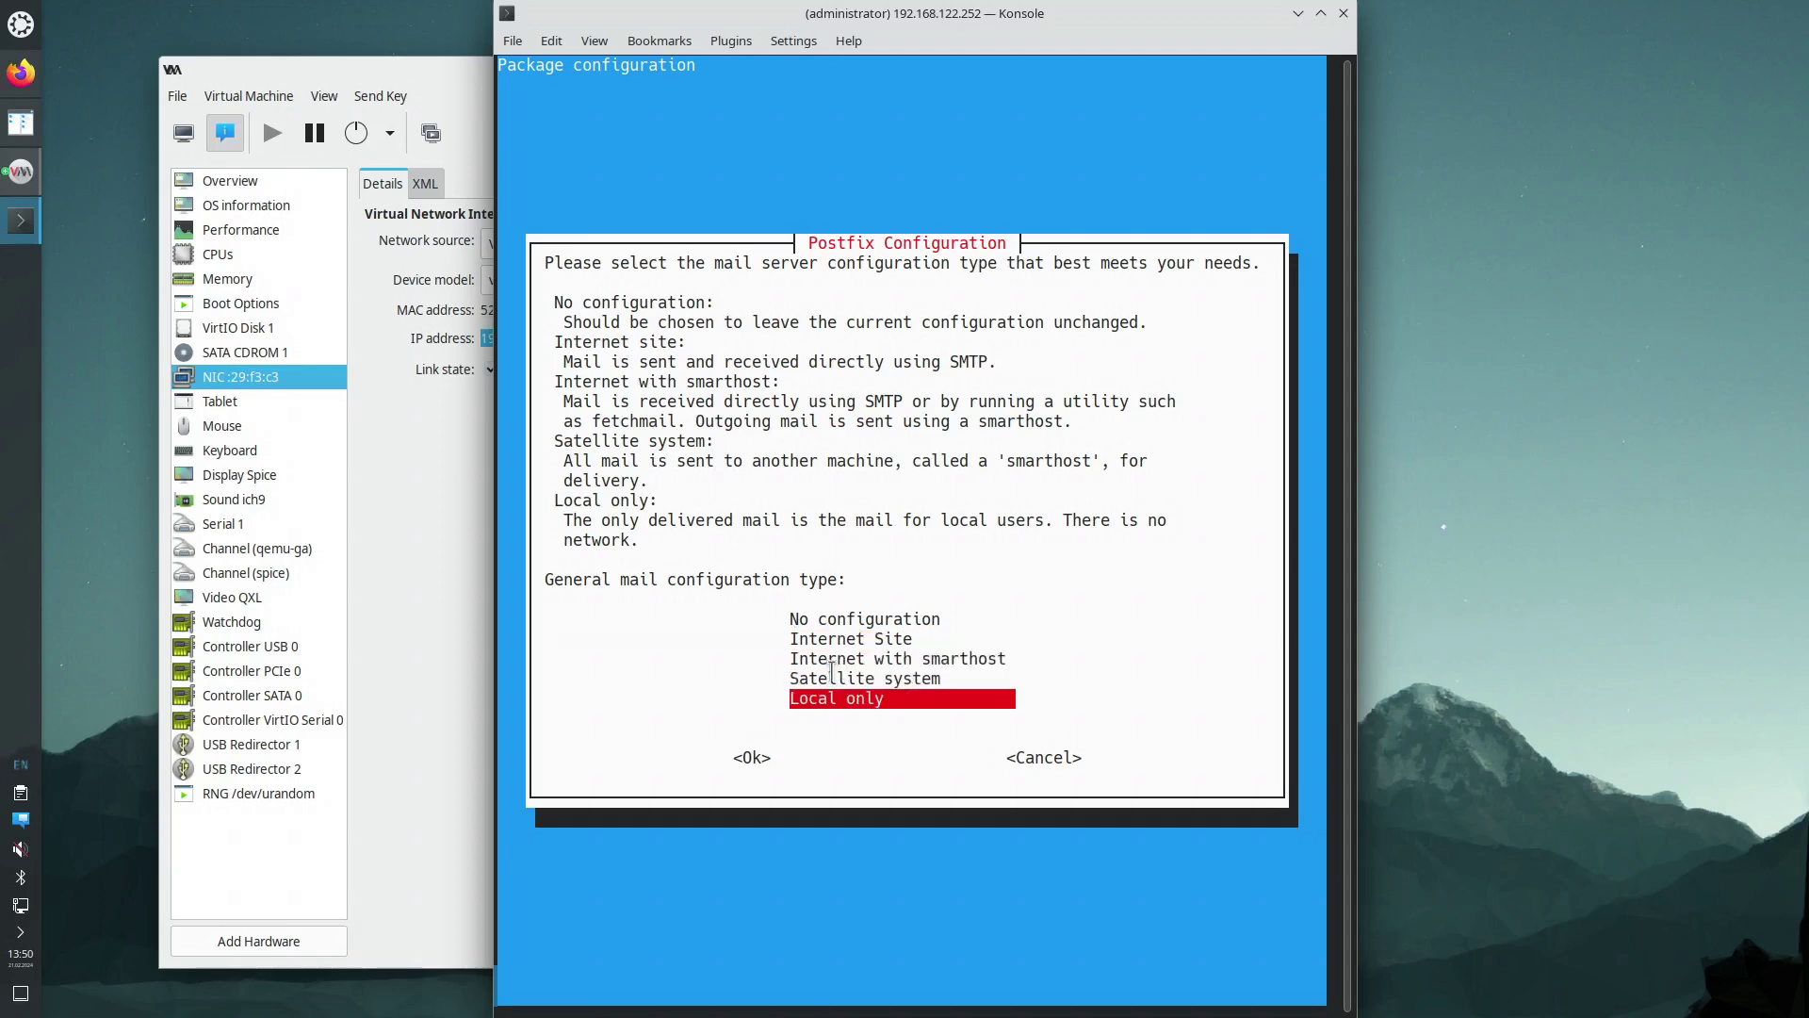
key("Return")
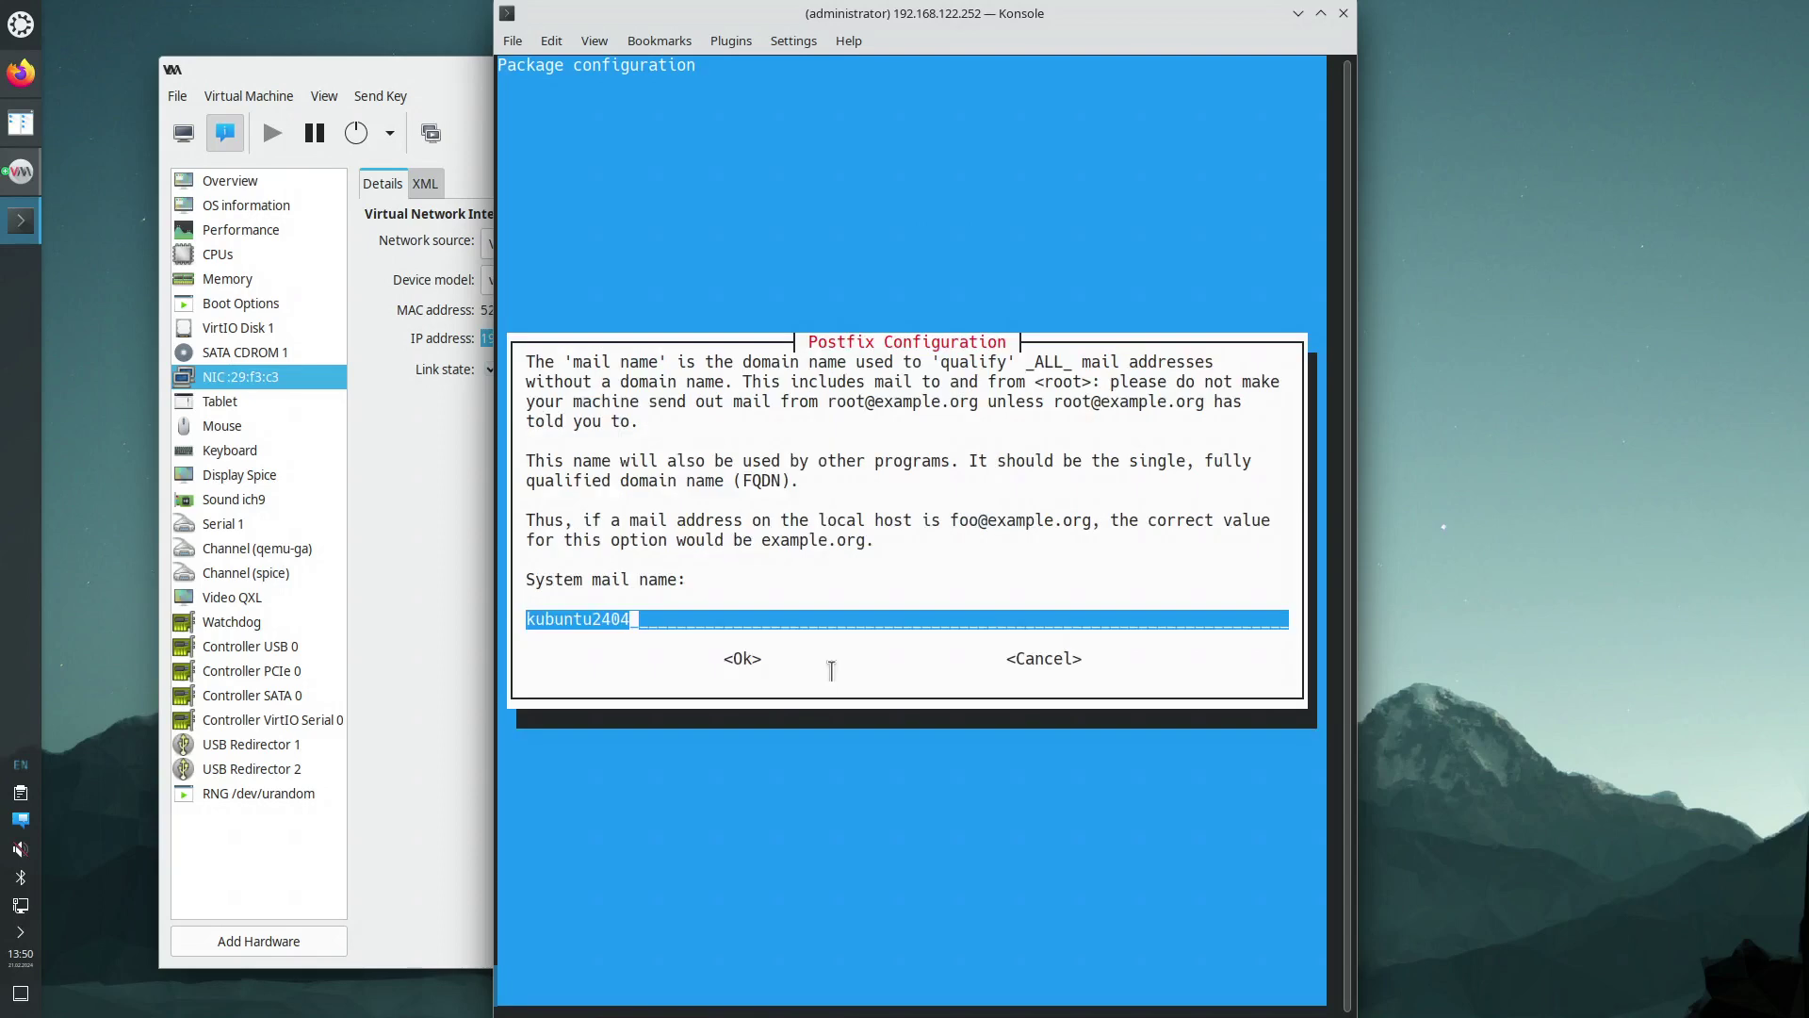
key("Tab")
key("Return")
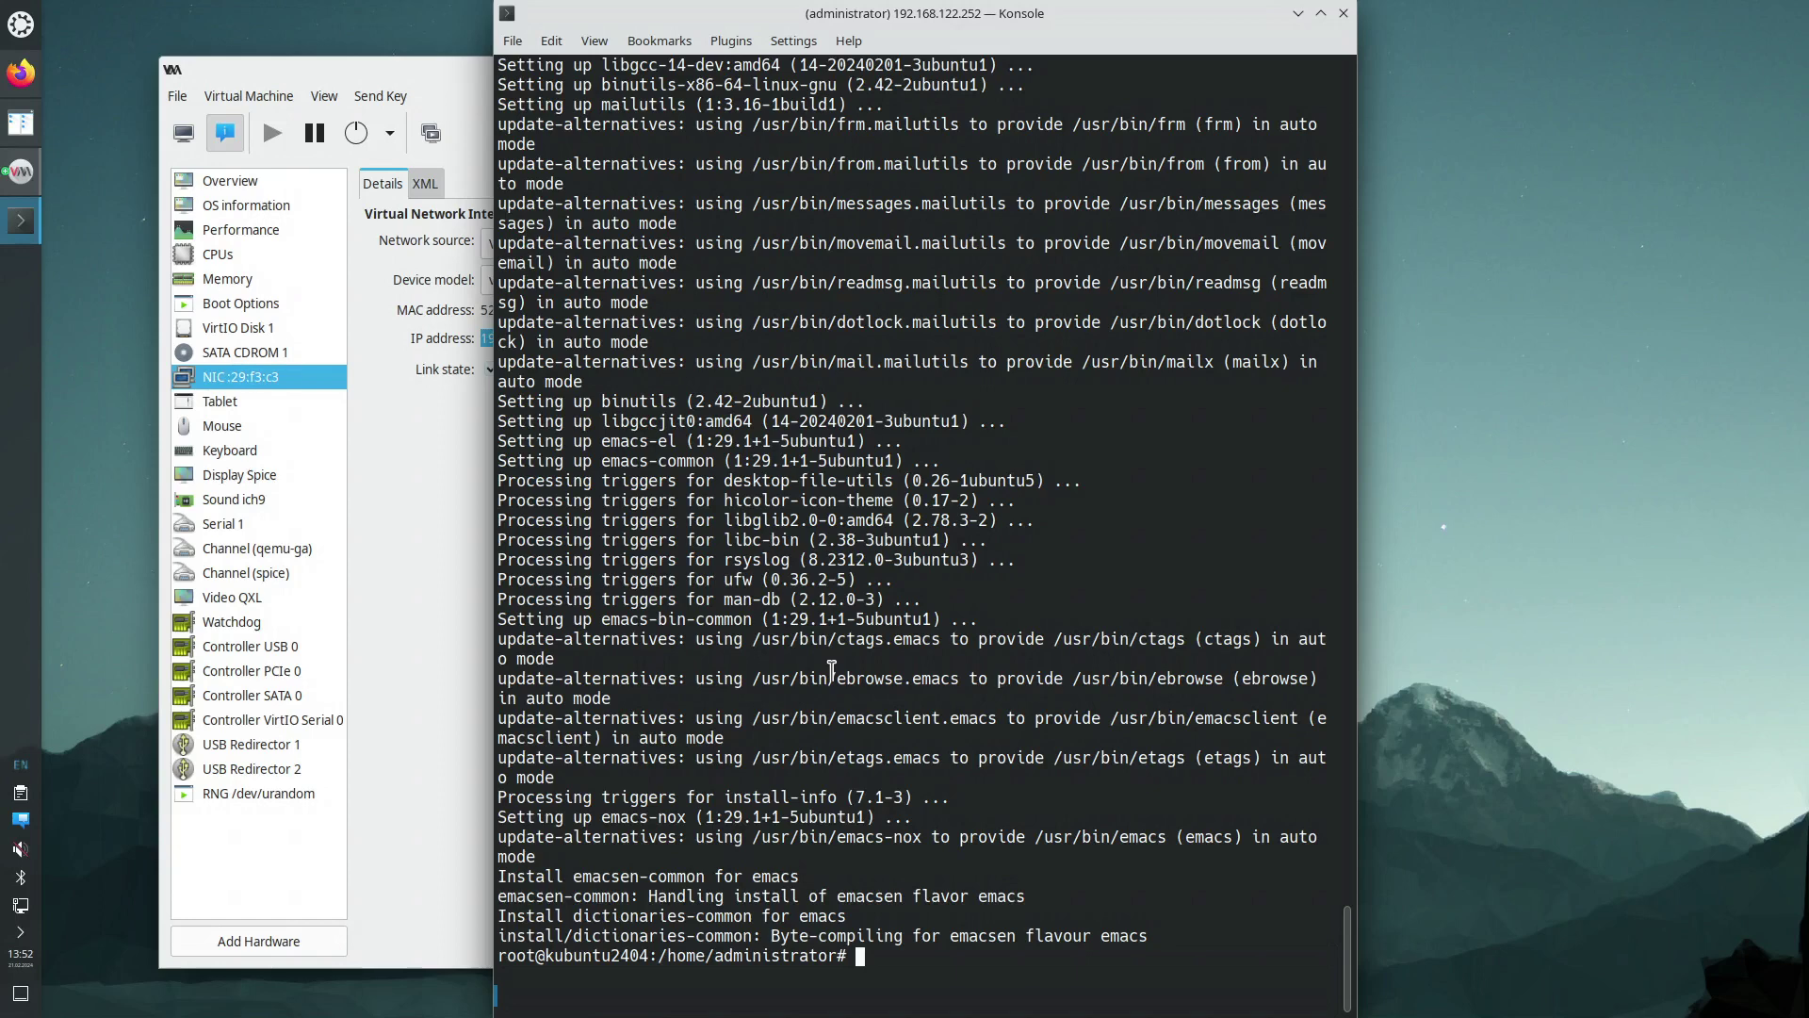
Install xrdp and xorgxrdp with apt, then reboot the VM
type("apt install xrdp xorgxr")
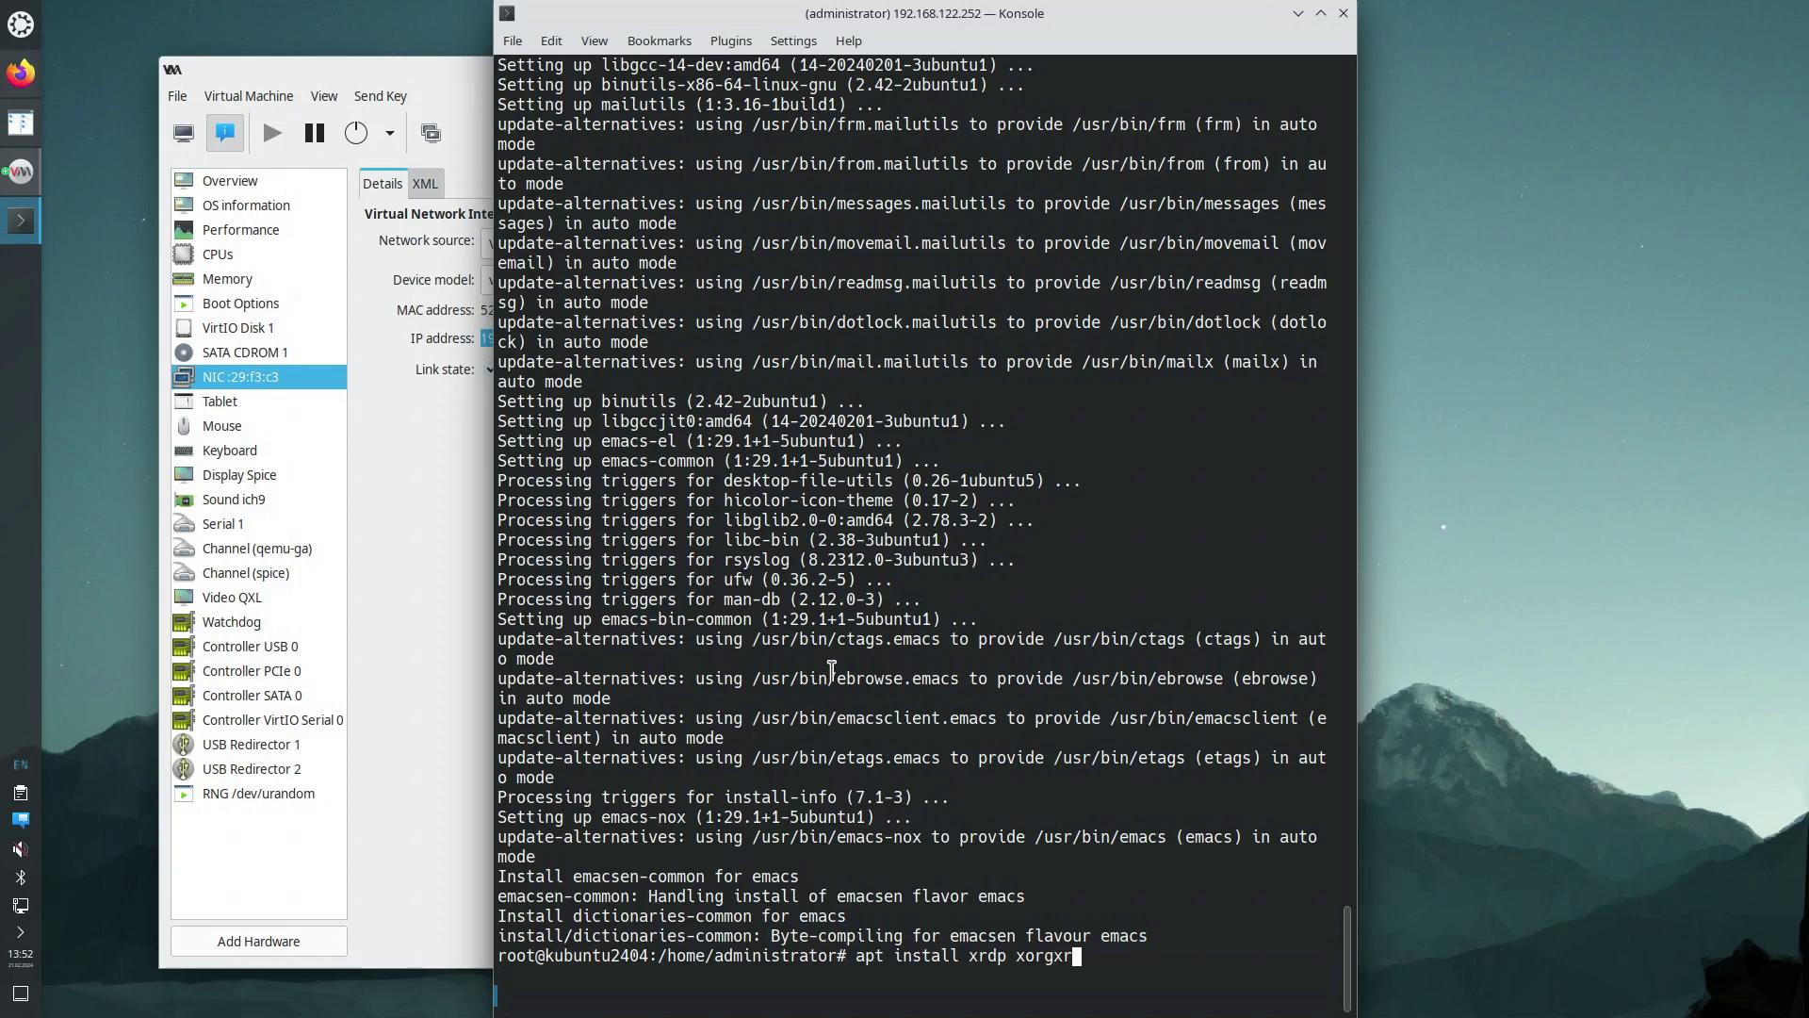
type("dp")
key("Return")
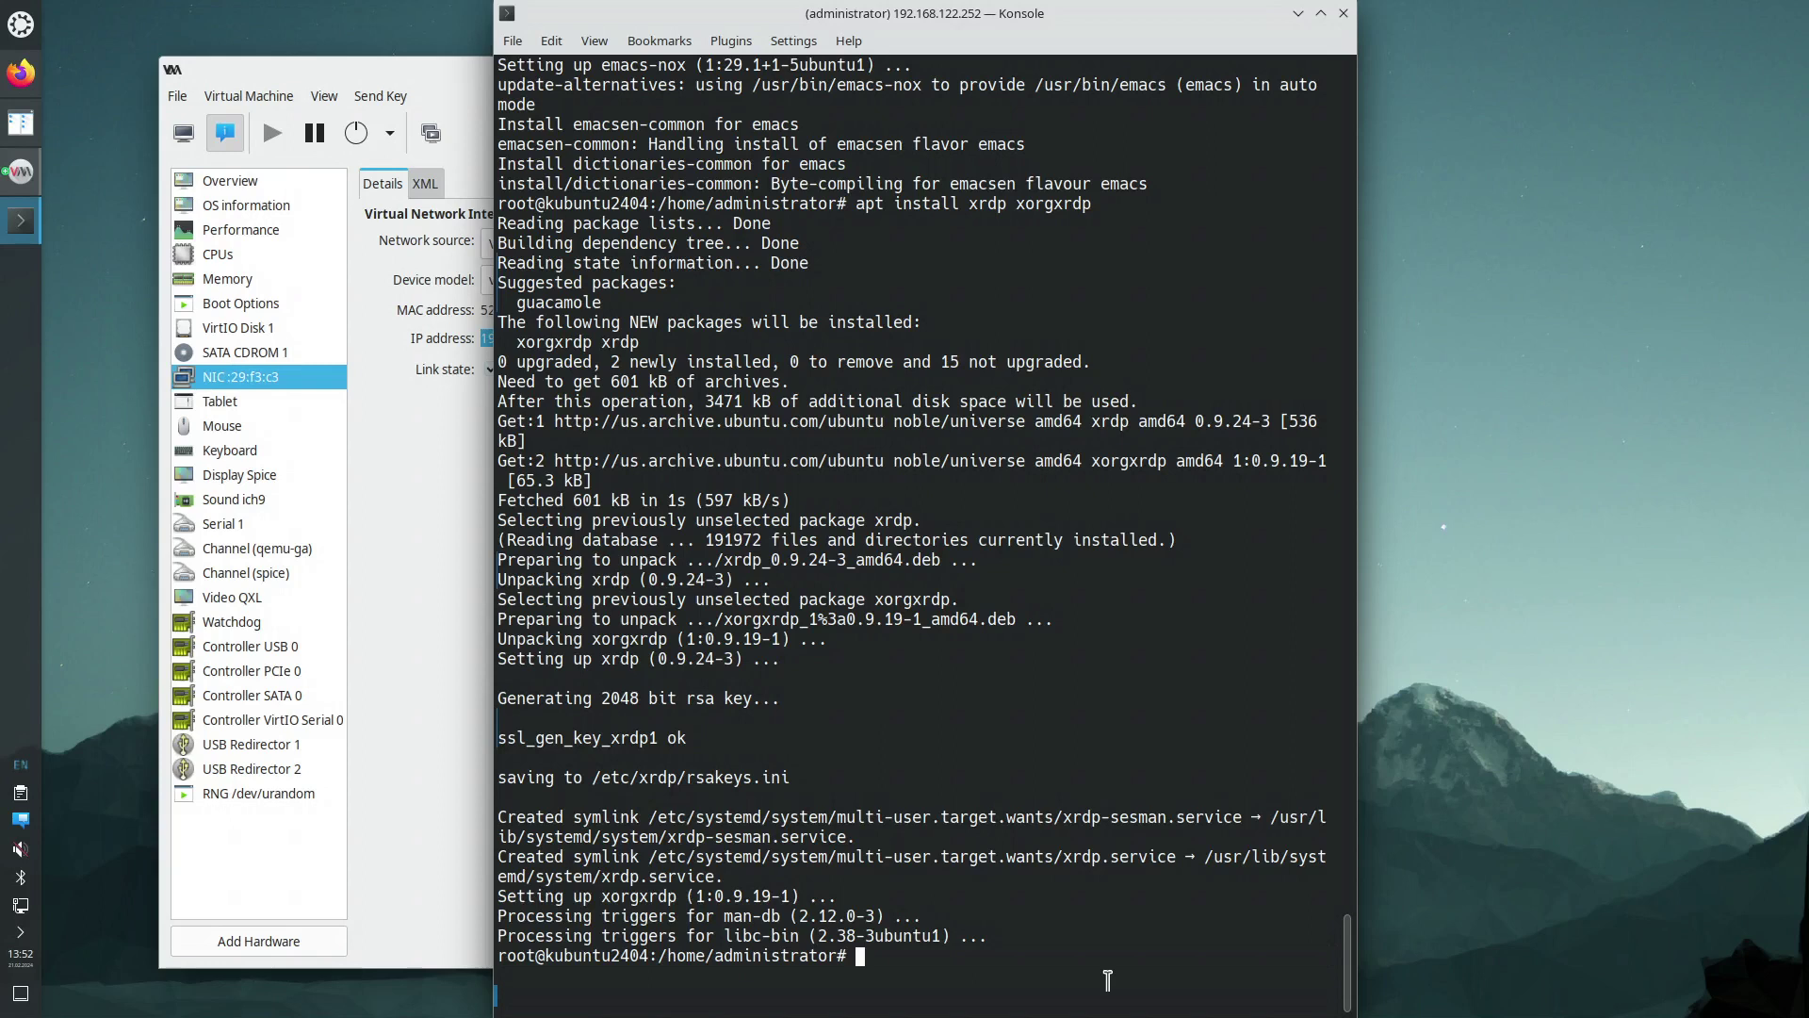
type("reboot")
key("Return")
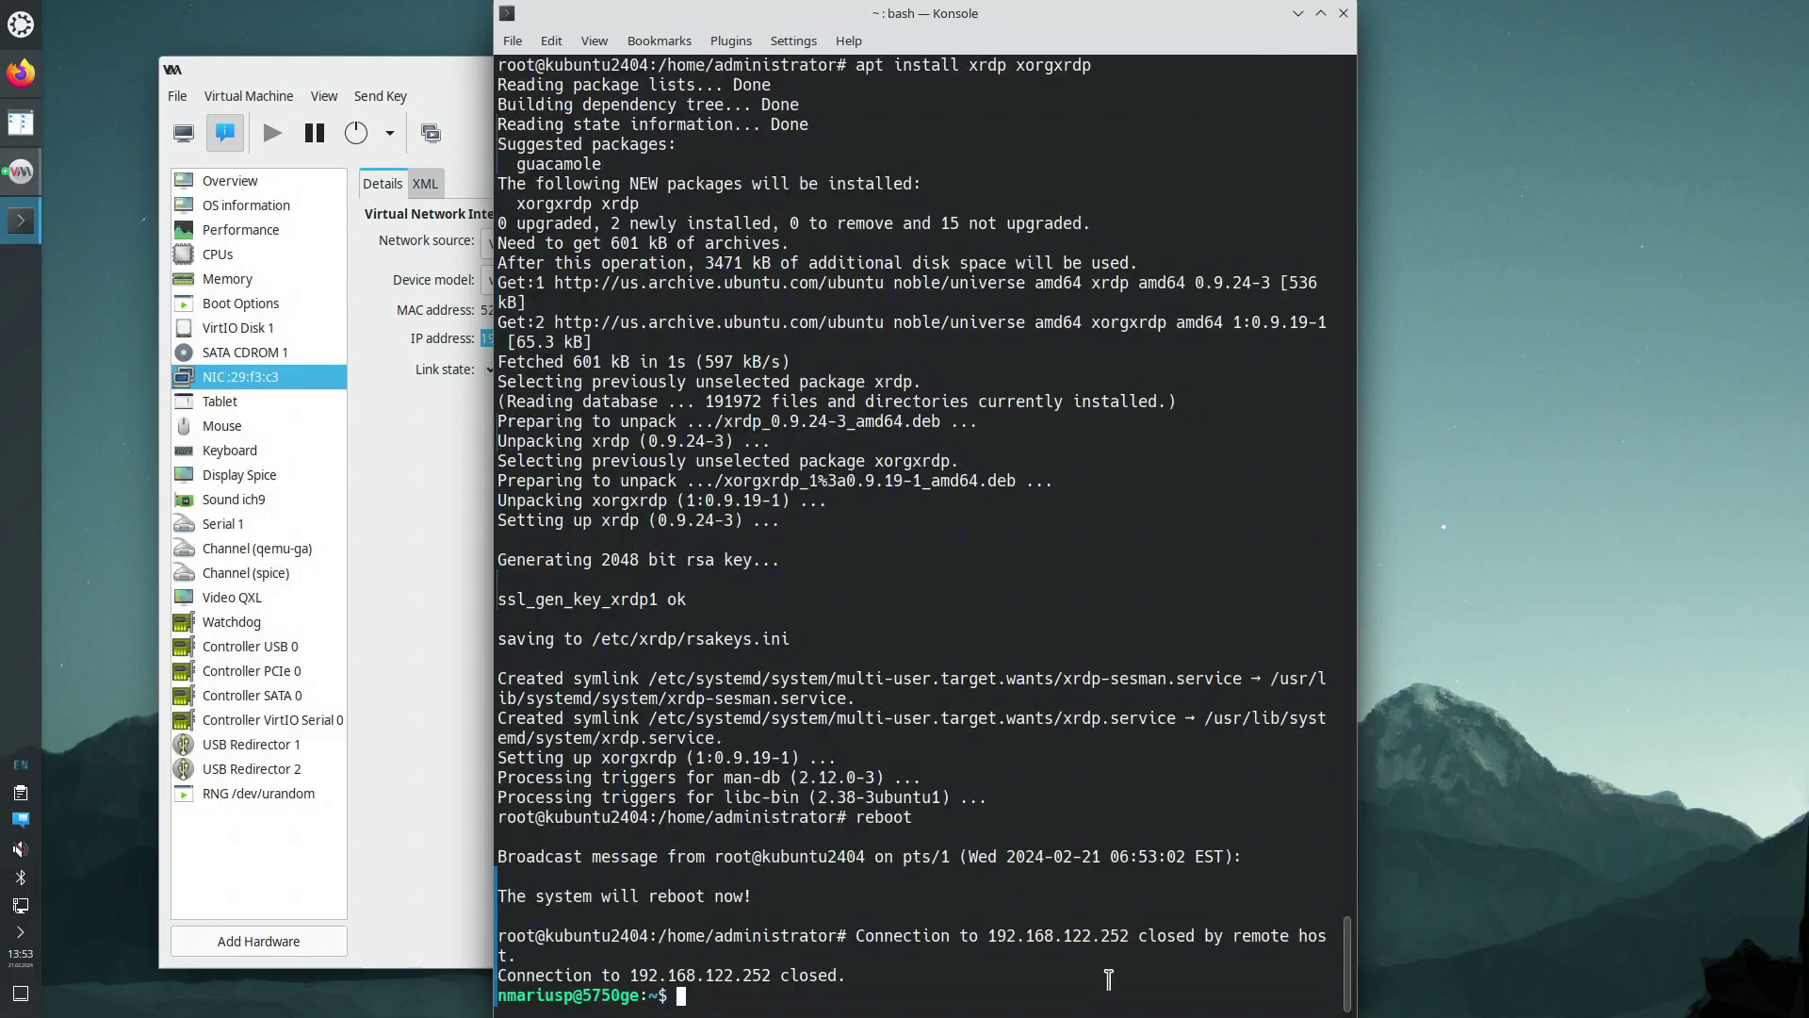
Check the VM console shows the login screen, close the viewer, and tile Konsole left
left_click(183, 139)
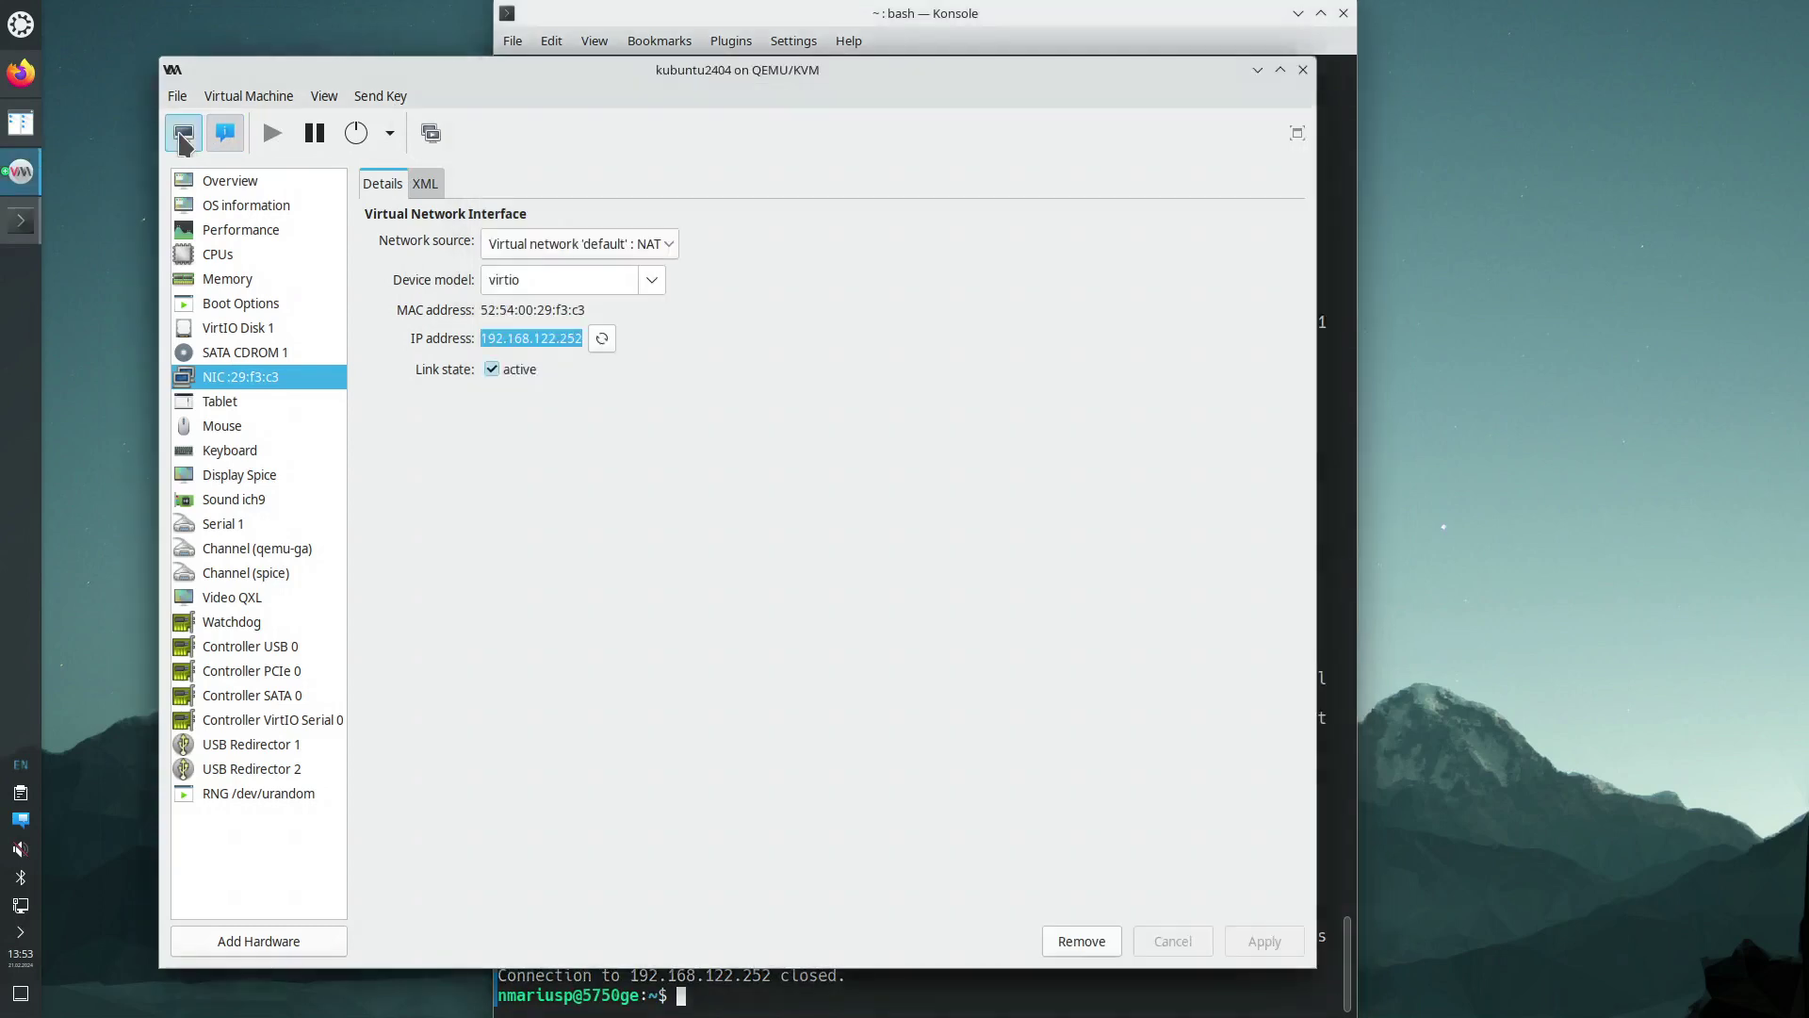
left_click(184, 137)
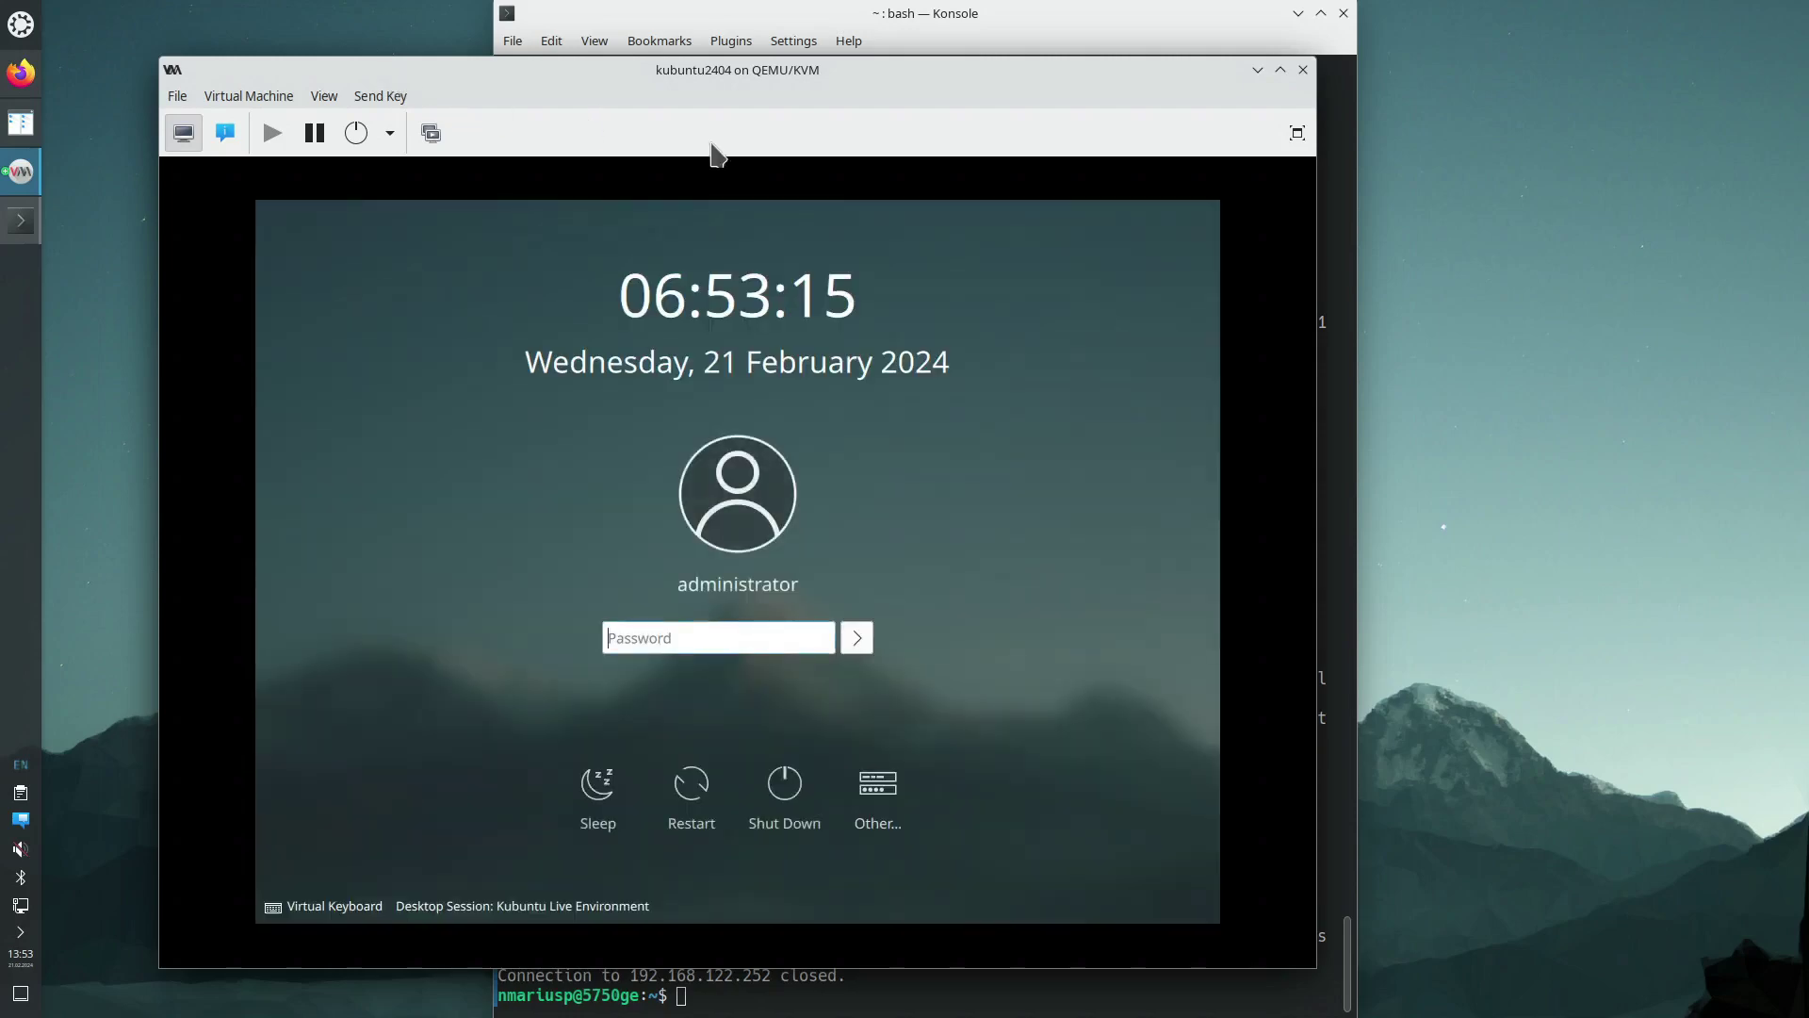
left_click(1303, 70)
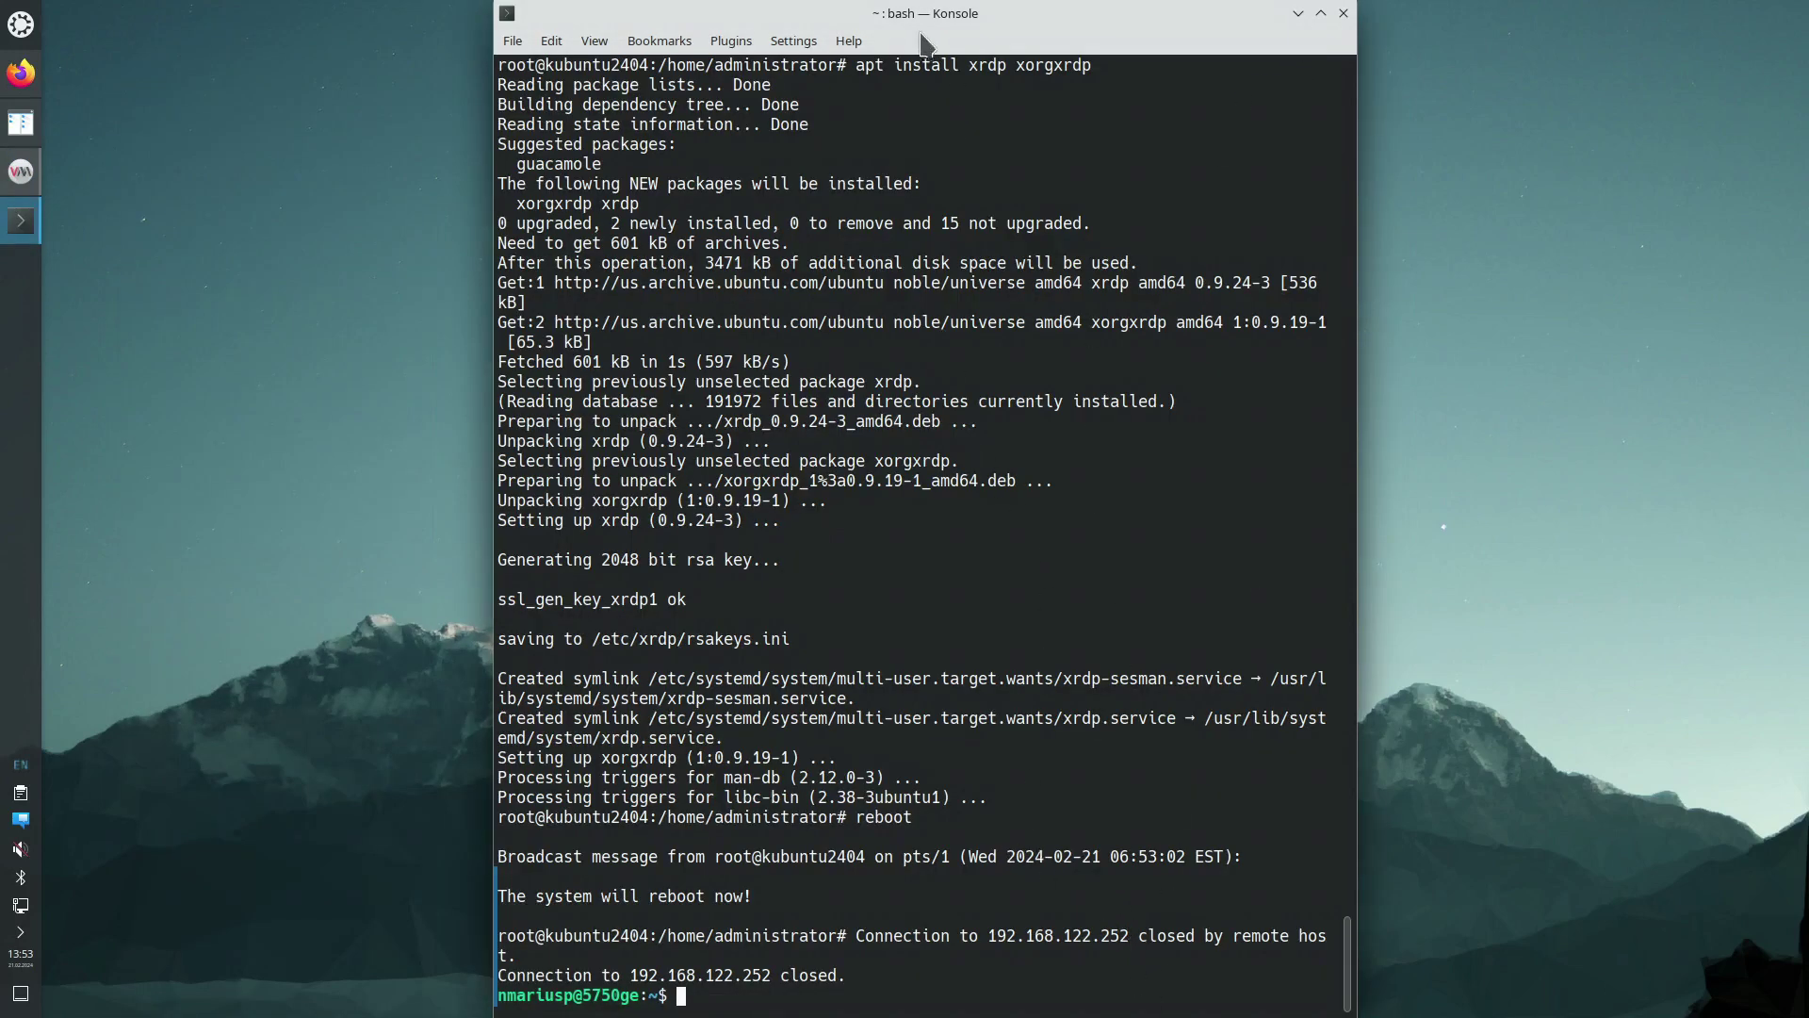
left_click_drag(925, 21, 801, 94)
left_click_drag(234, 274, 2, 282)
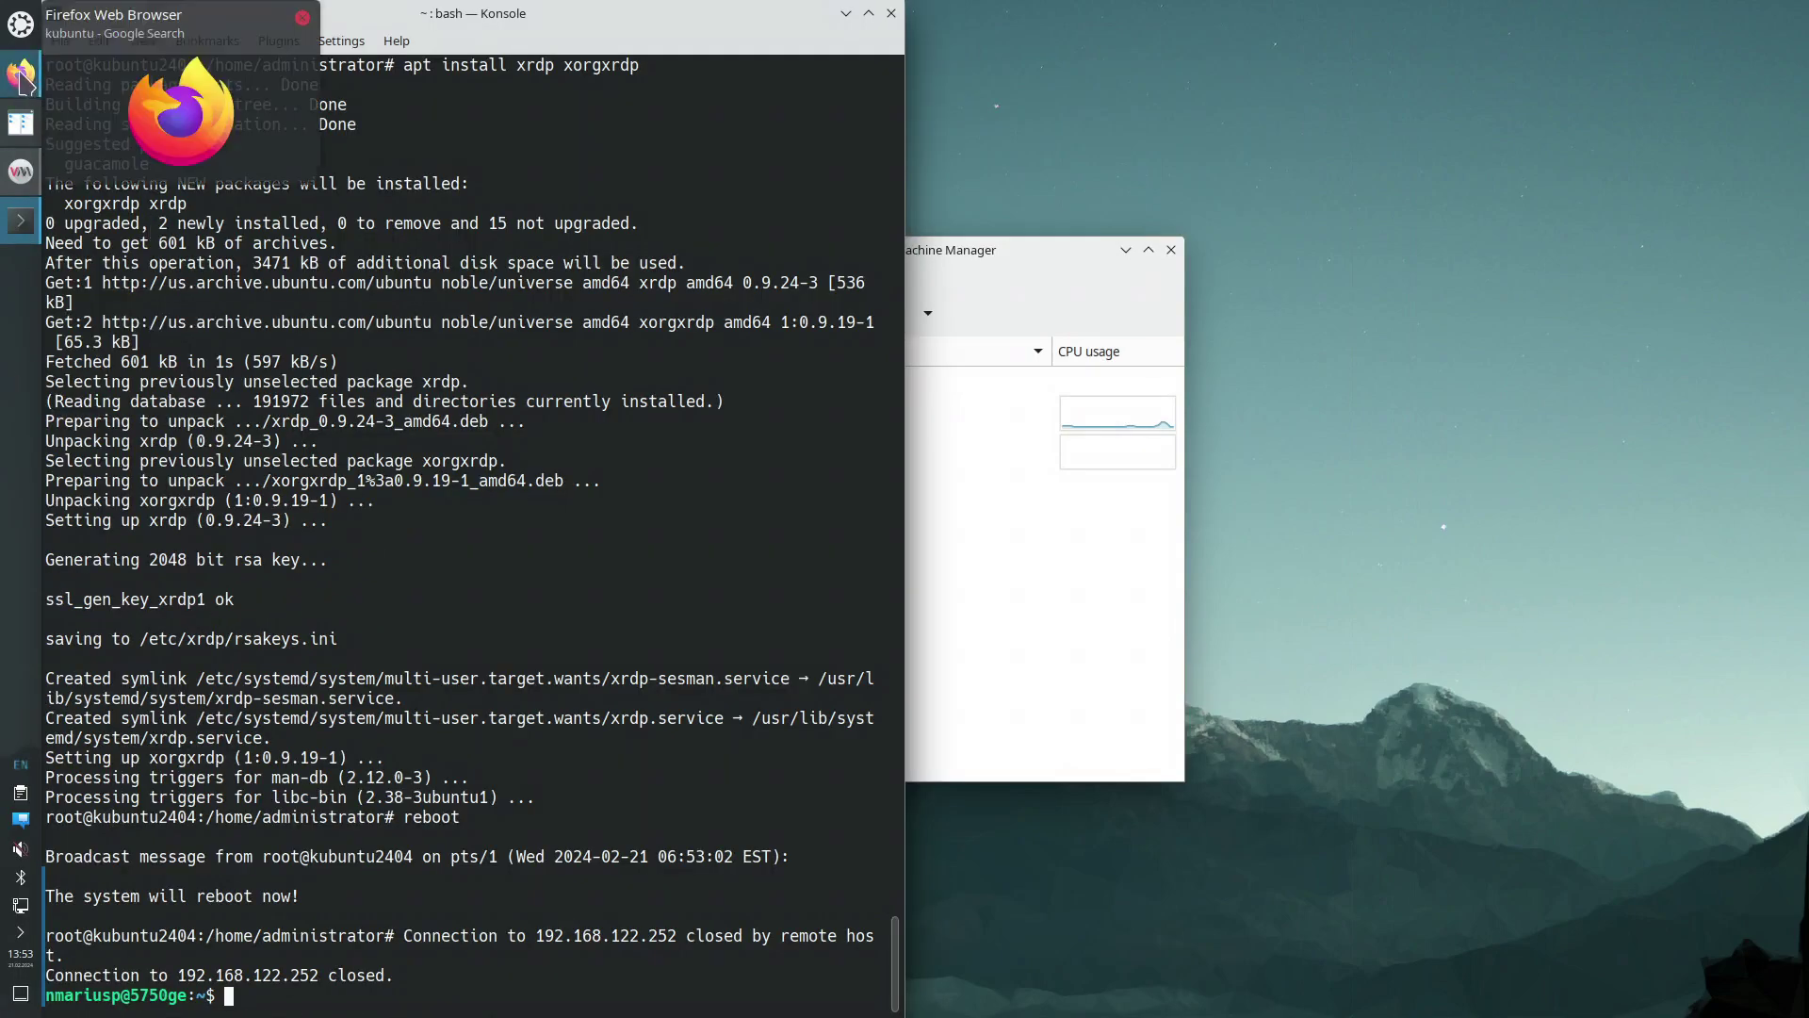
Load the nmariusp.github wiki in a new Firefox tab and open its xrdp guide tab
left_click(20, 77)
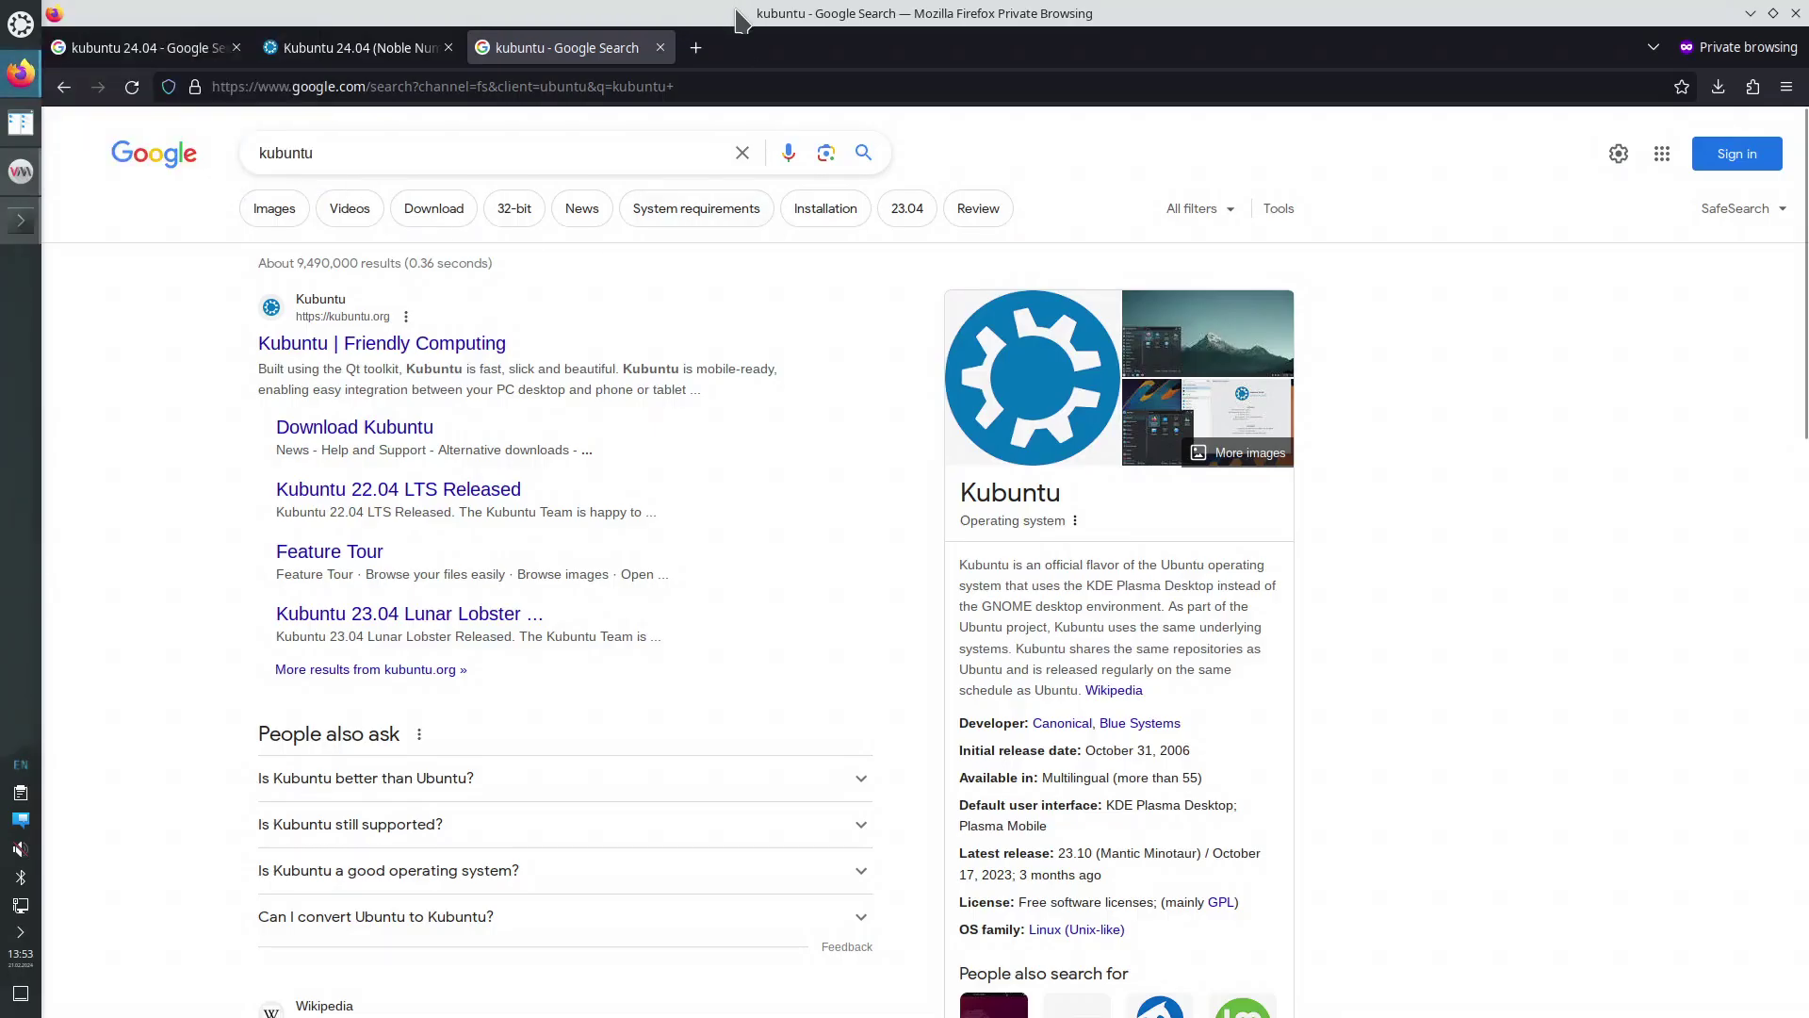
key("ctrl+t")
type("nmariusp")
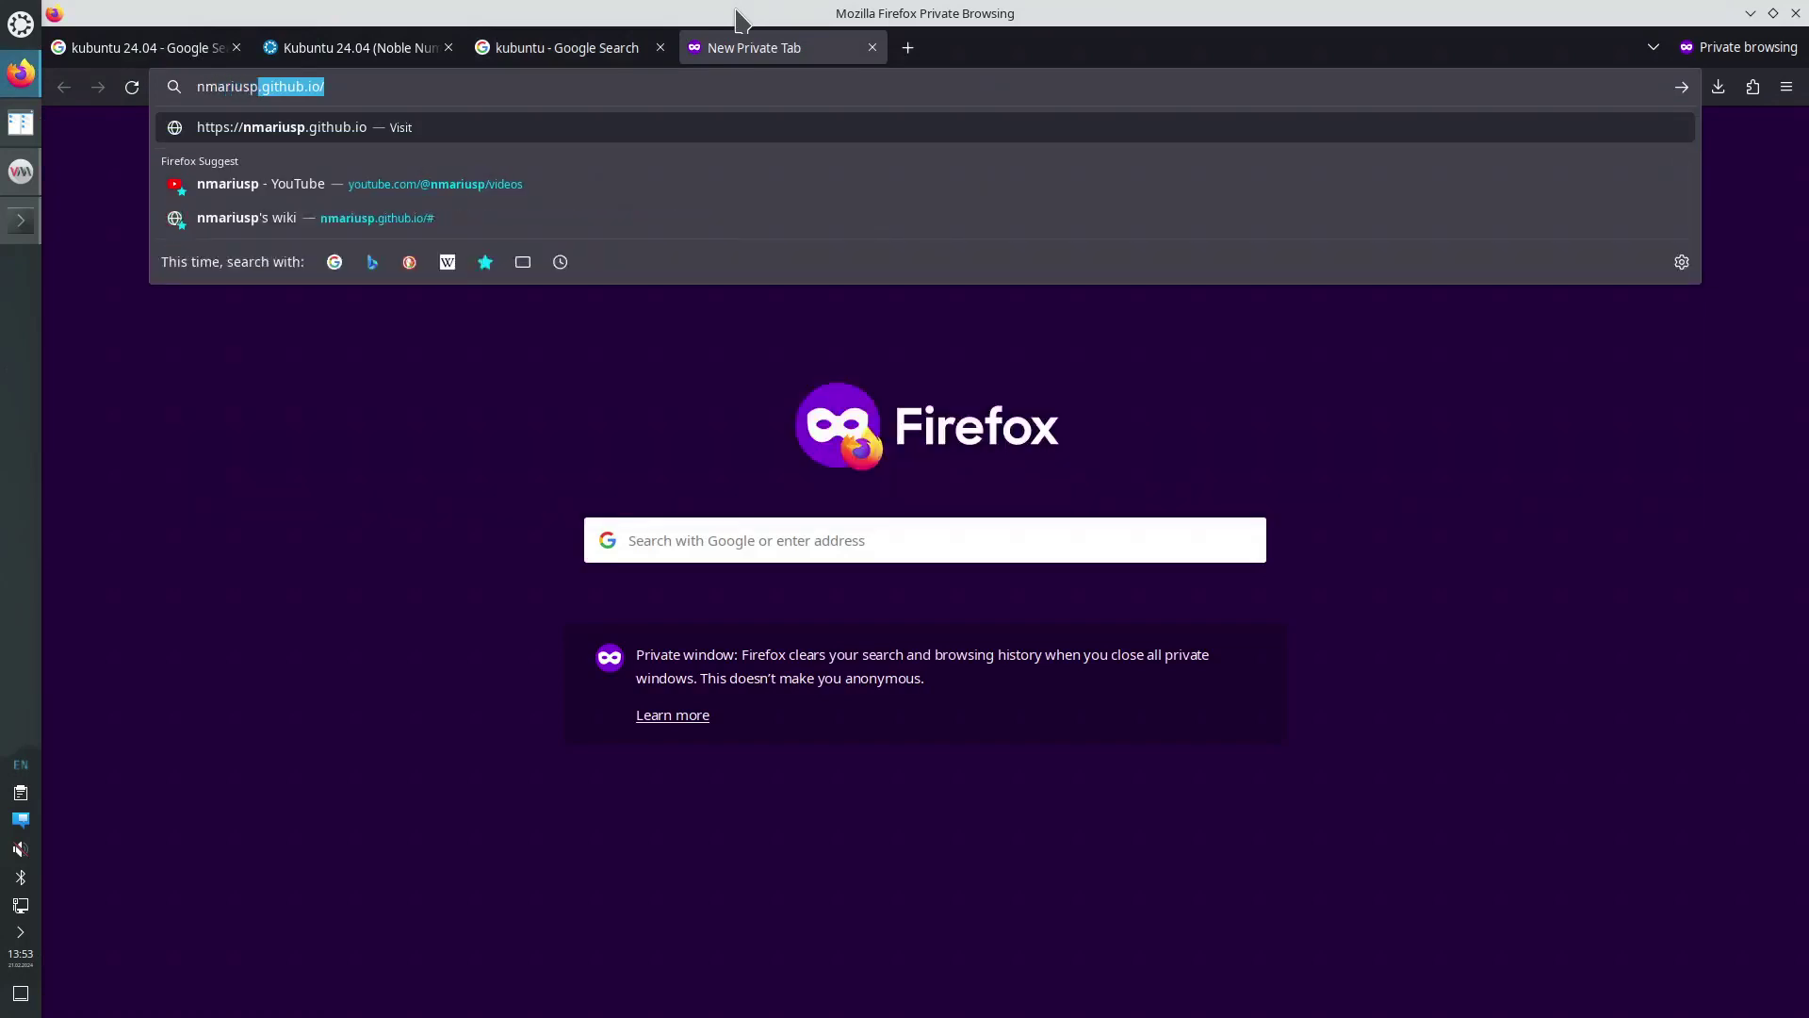
type(".github.")
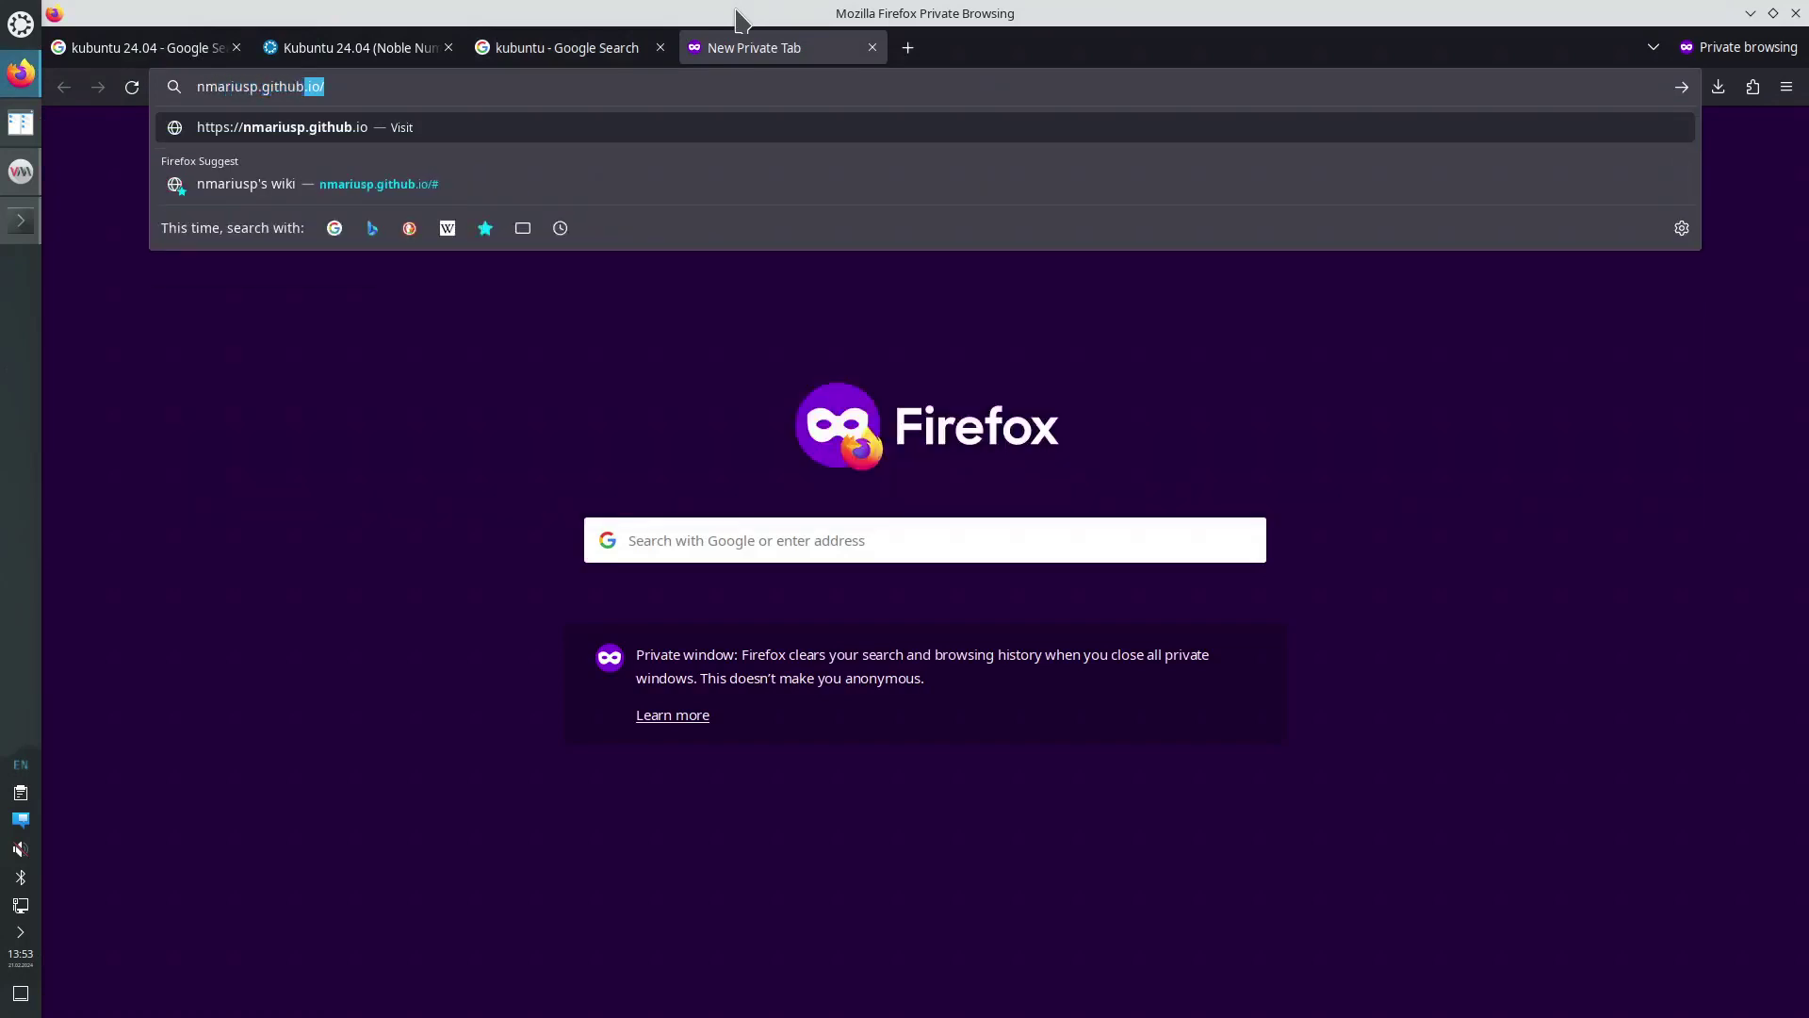
type("io/")
key("Return")
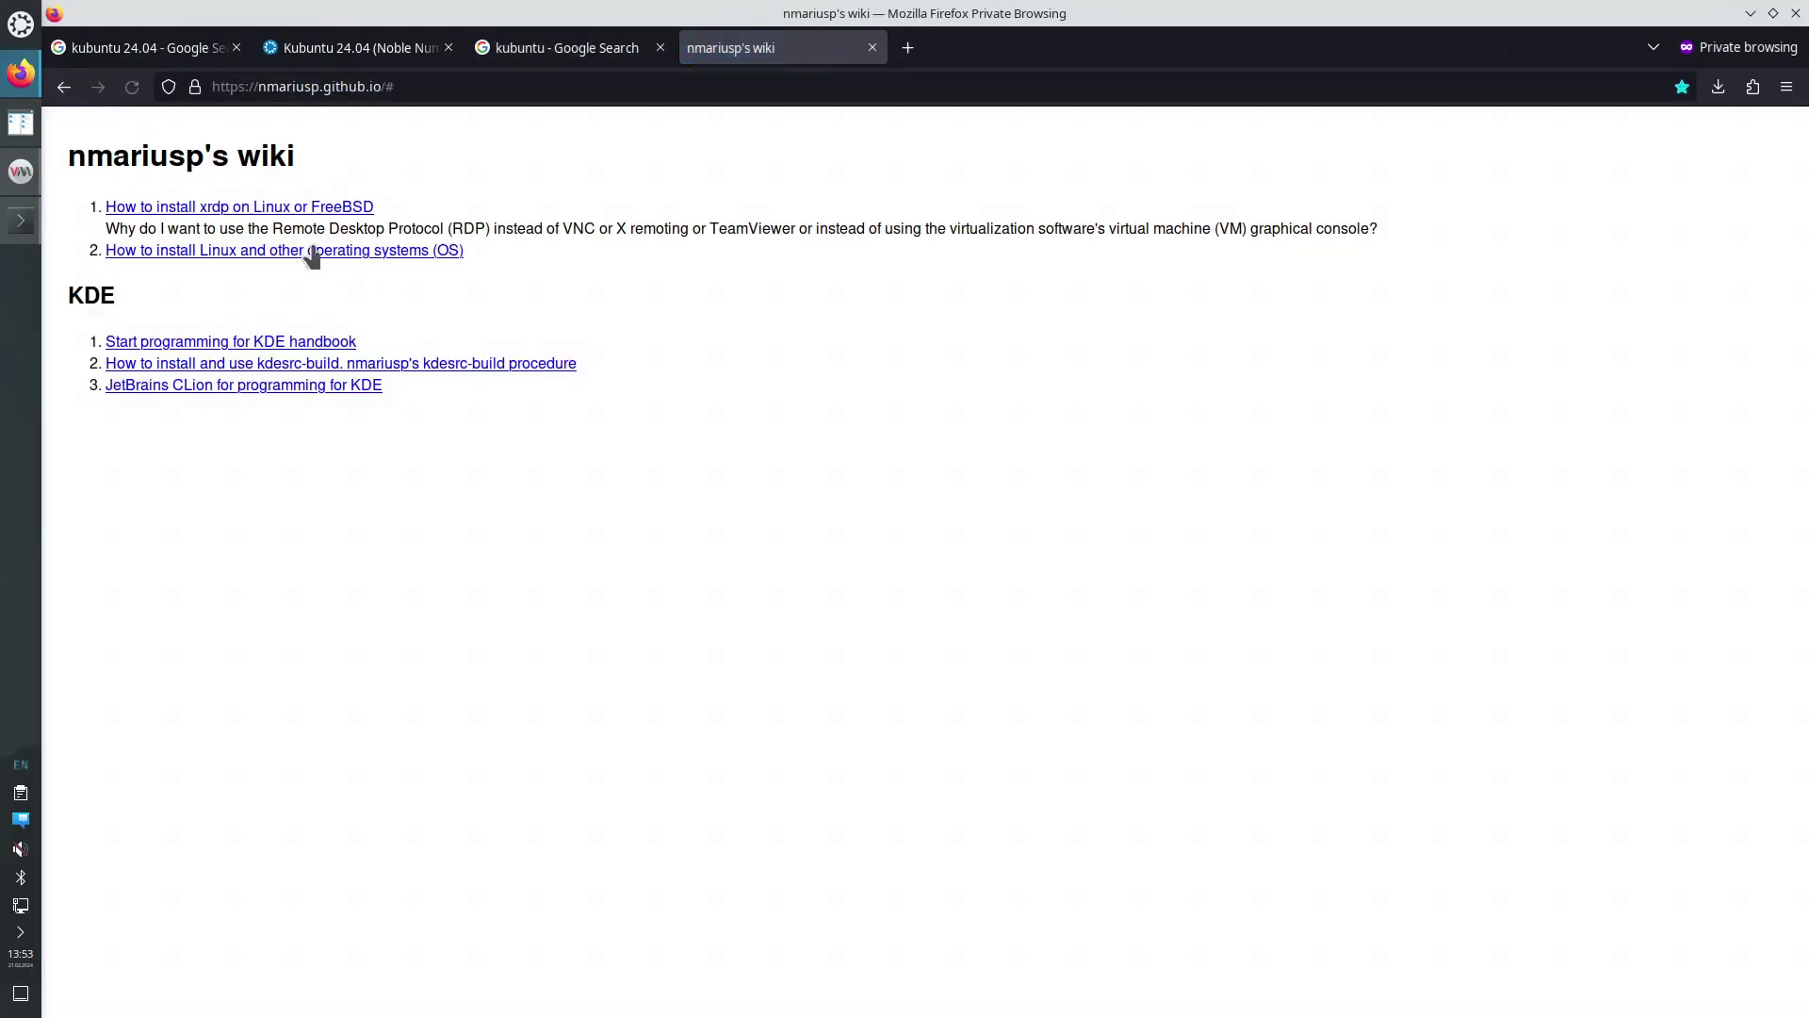
right_click(269, 215)
left_click(311, 227)
left_click(989, 49)
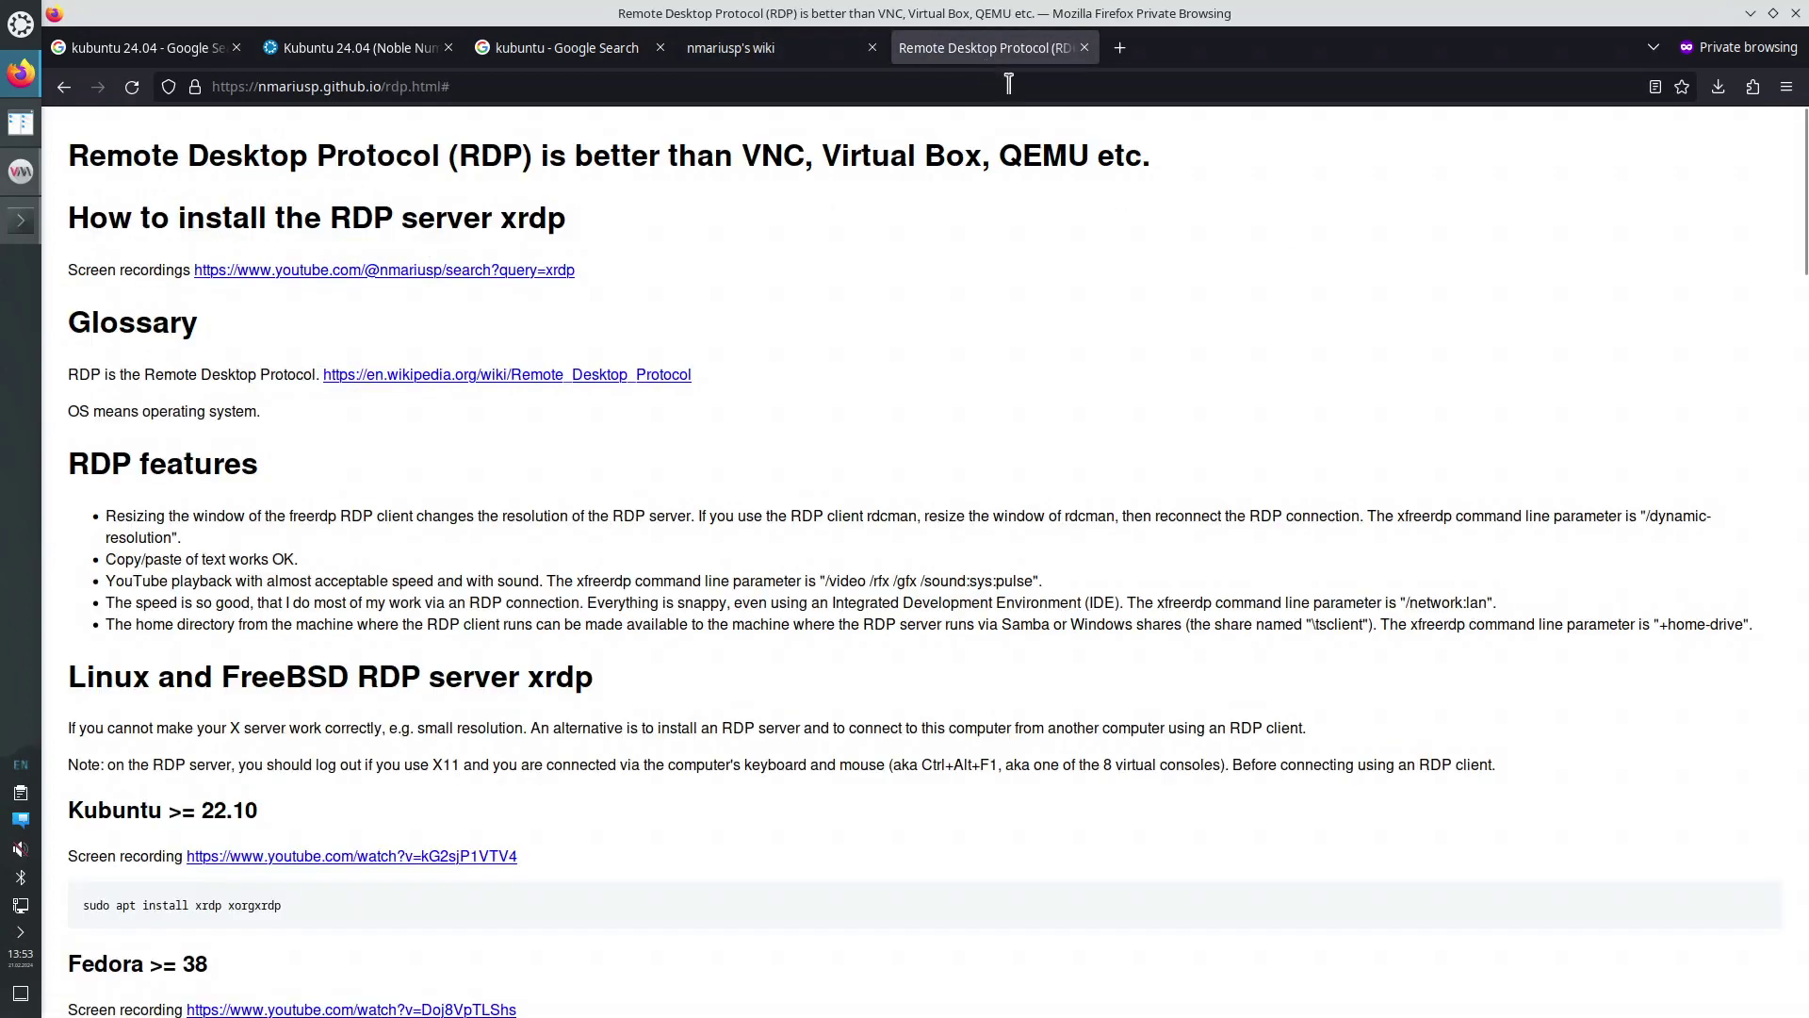
Tile Firefox to the right half and scroll the RDP guide to the xfreerdp example
key("super+Right")
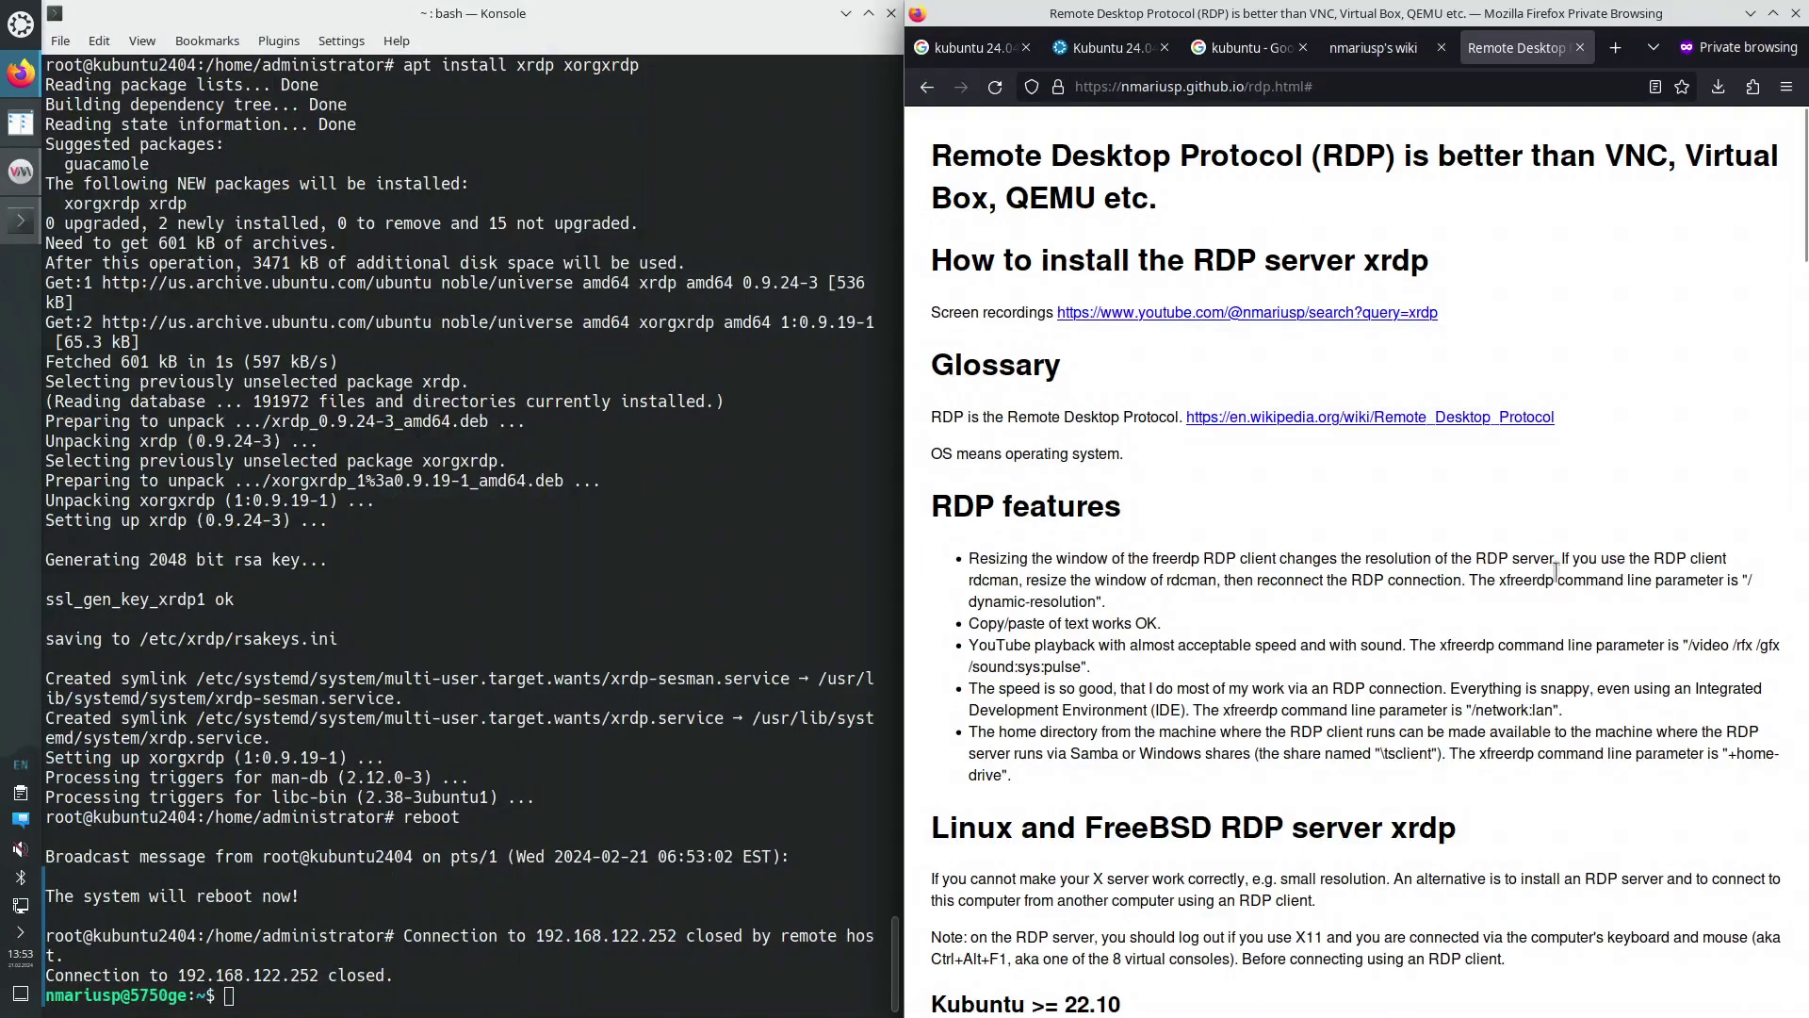
scroll(1463, 639, "down", 3)
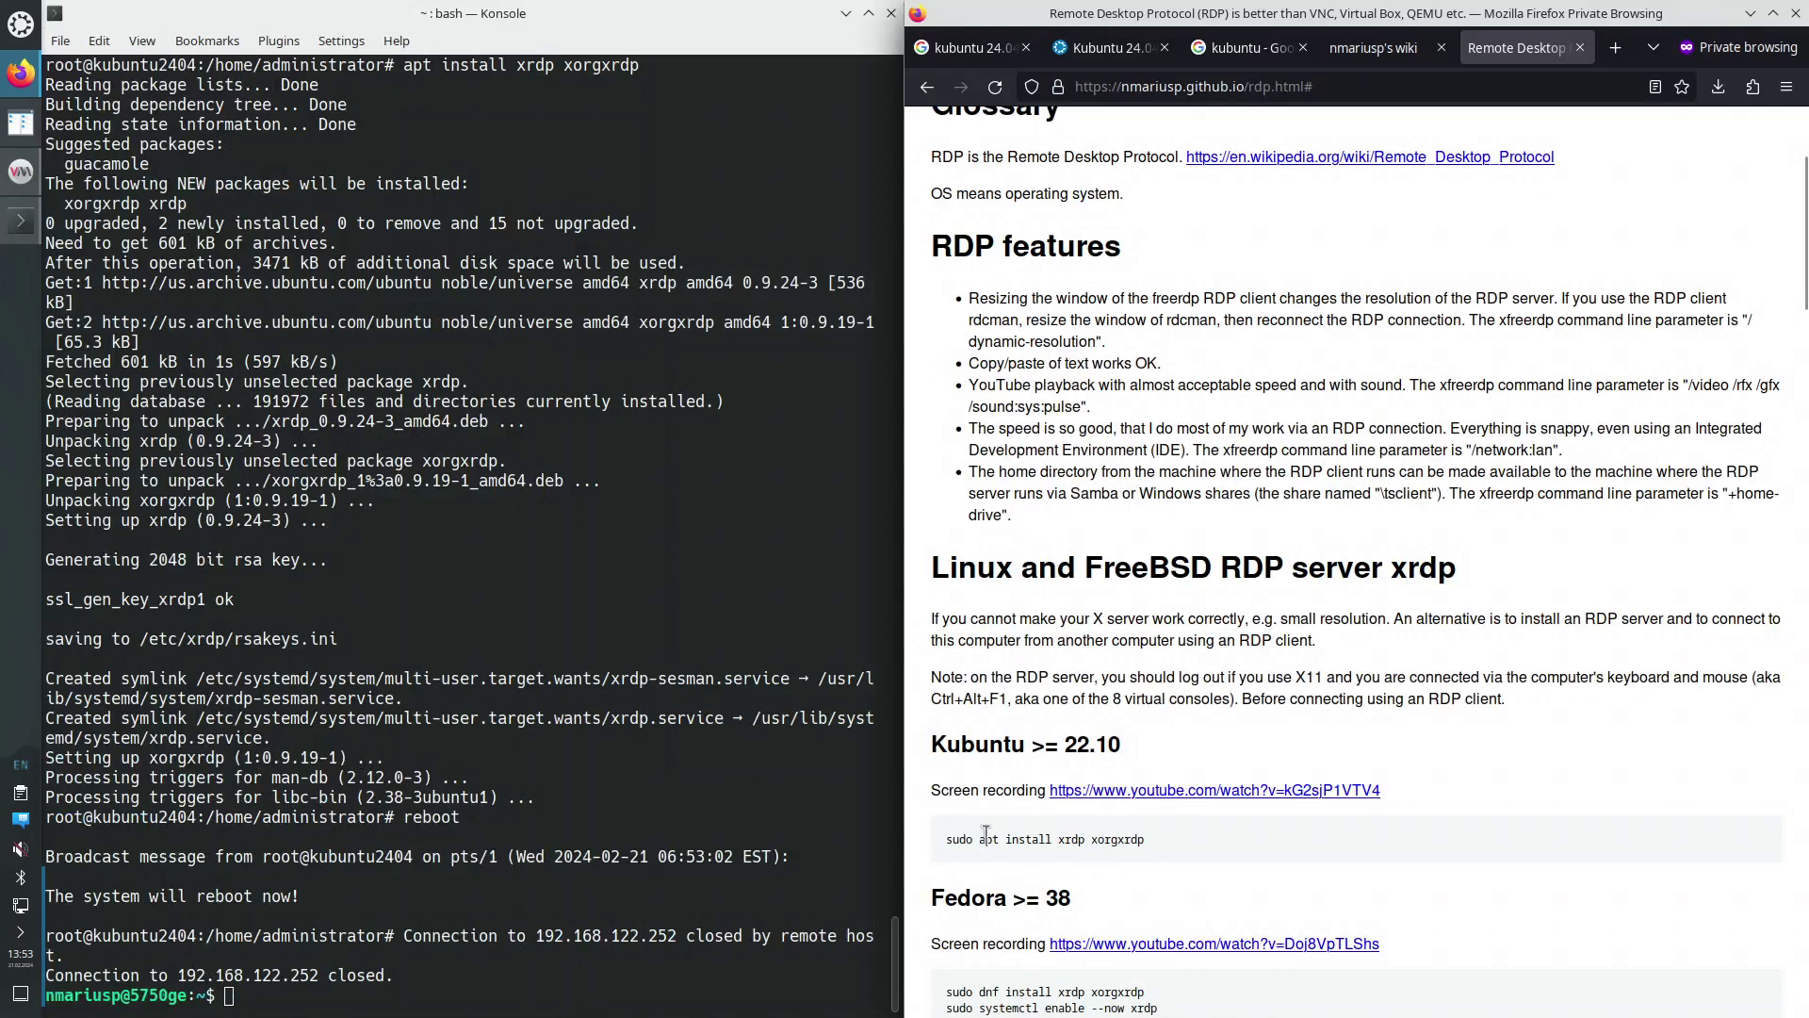
left_click_drag(950, 834, 1146, 838)
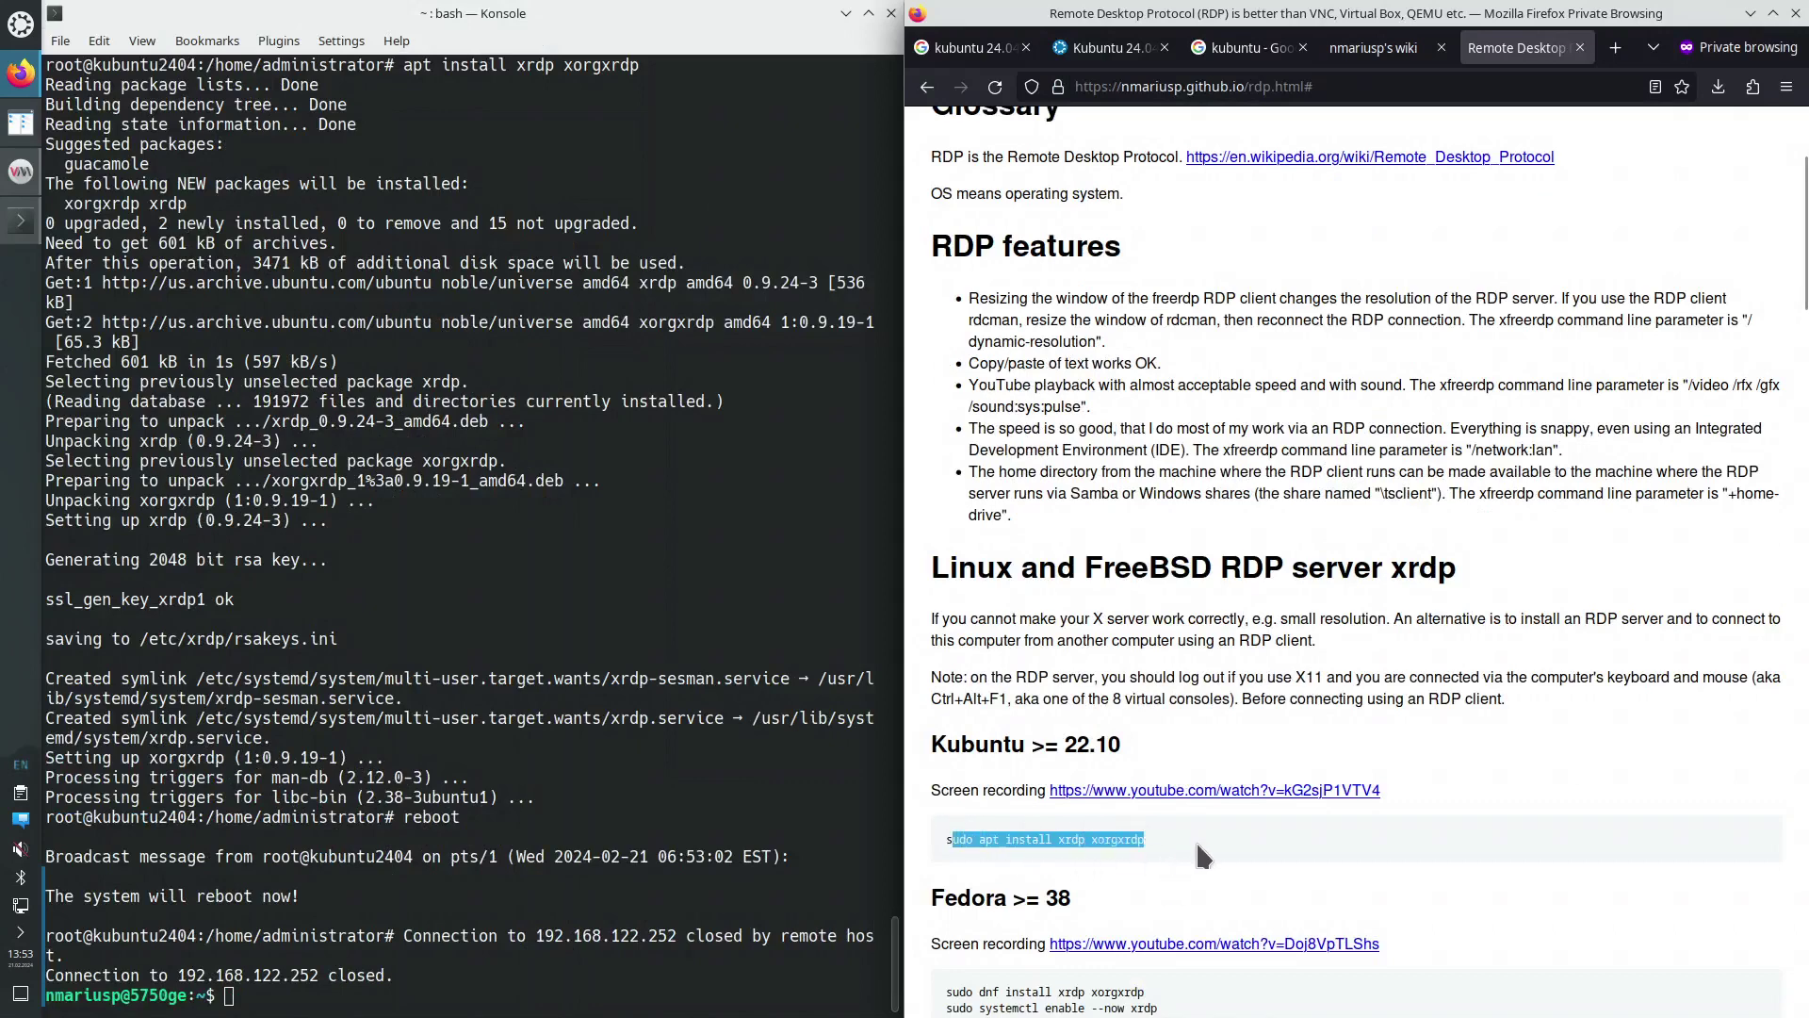
scroll(1208, 838, "down", 3)
scroll(1210, 842, "down", 7)
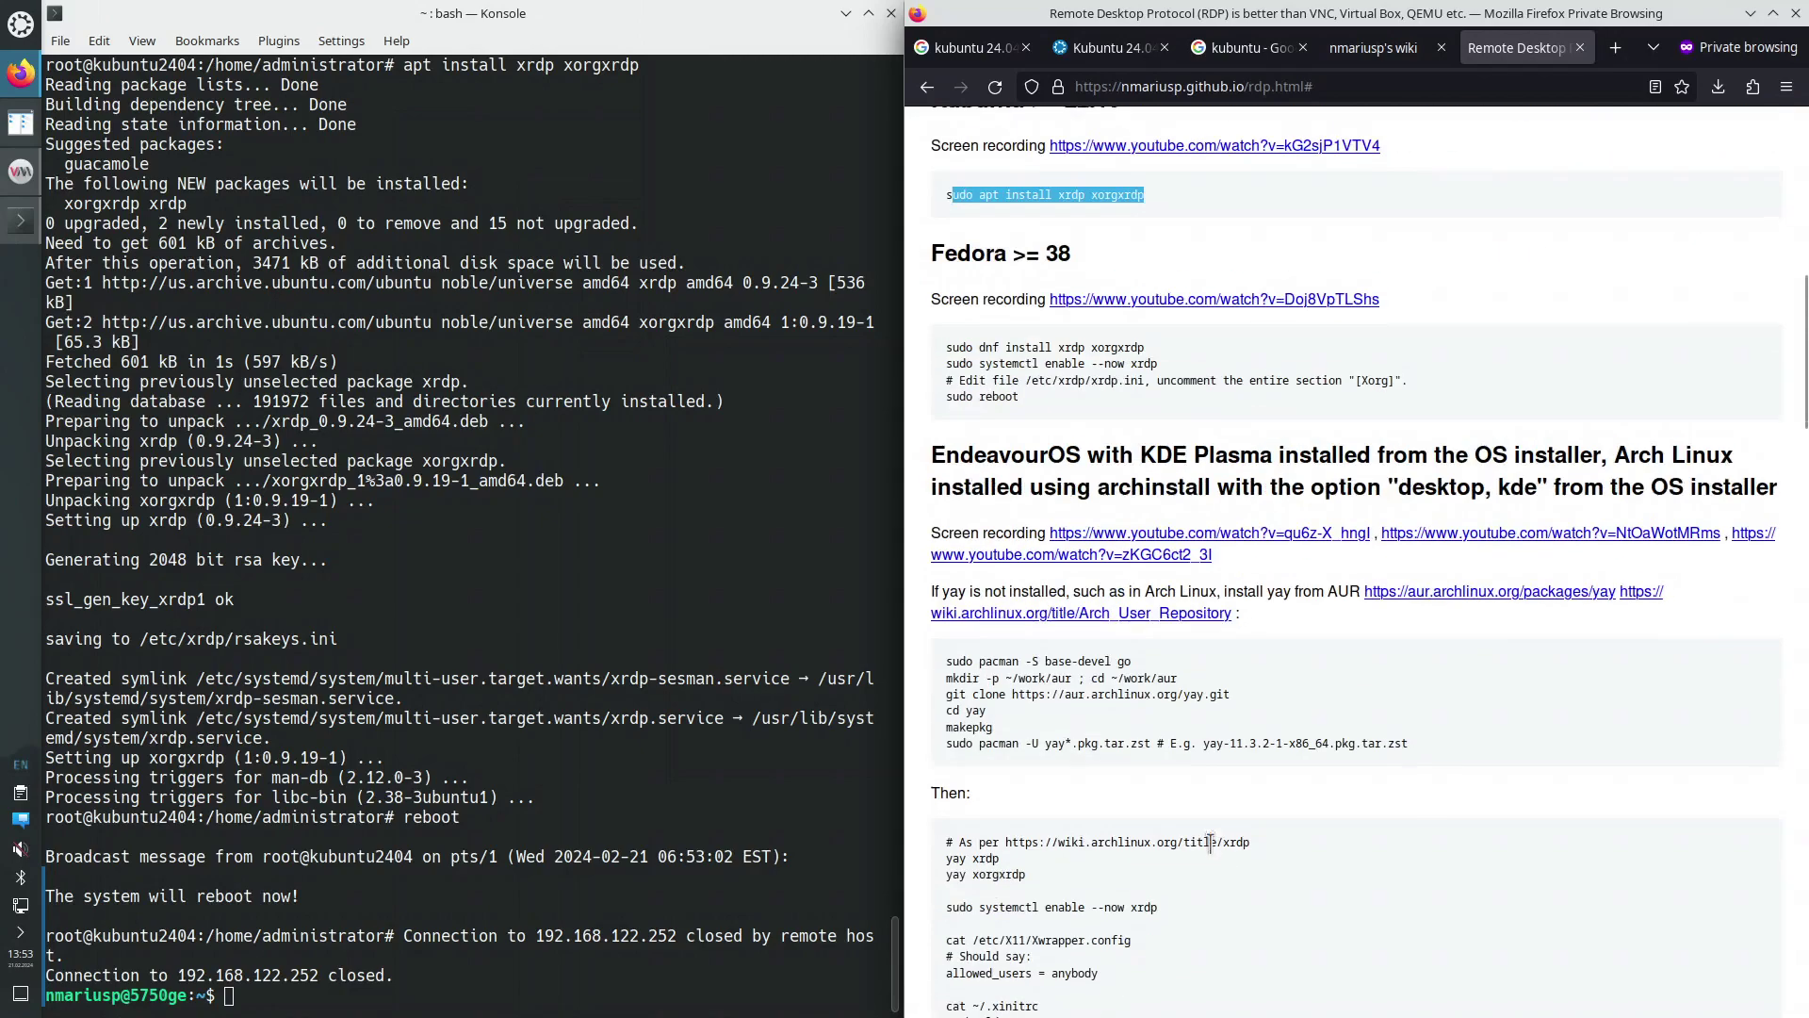
scroll(1210, 842, "down", 3)
scroll(1209, 847, "down", 12)
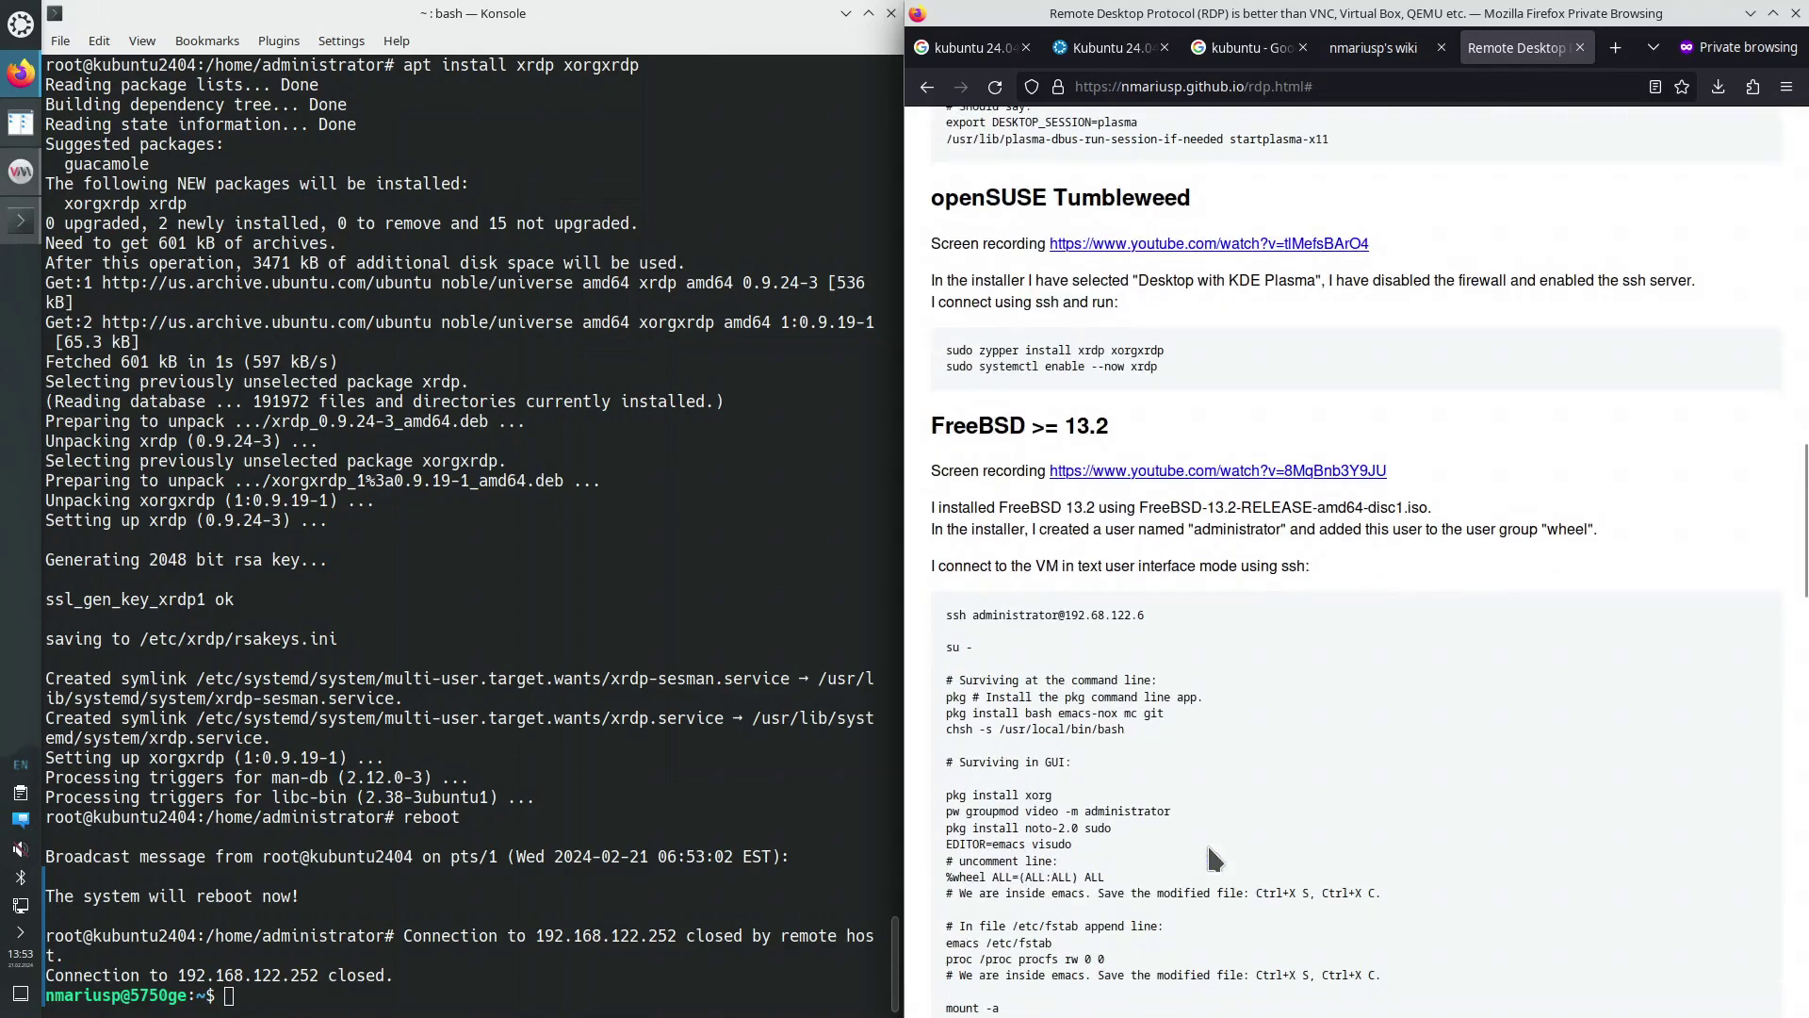
scroll(1213, 856, "down", 10)
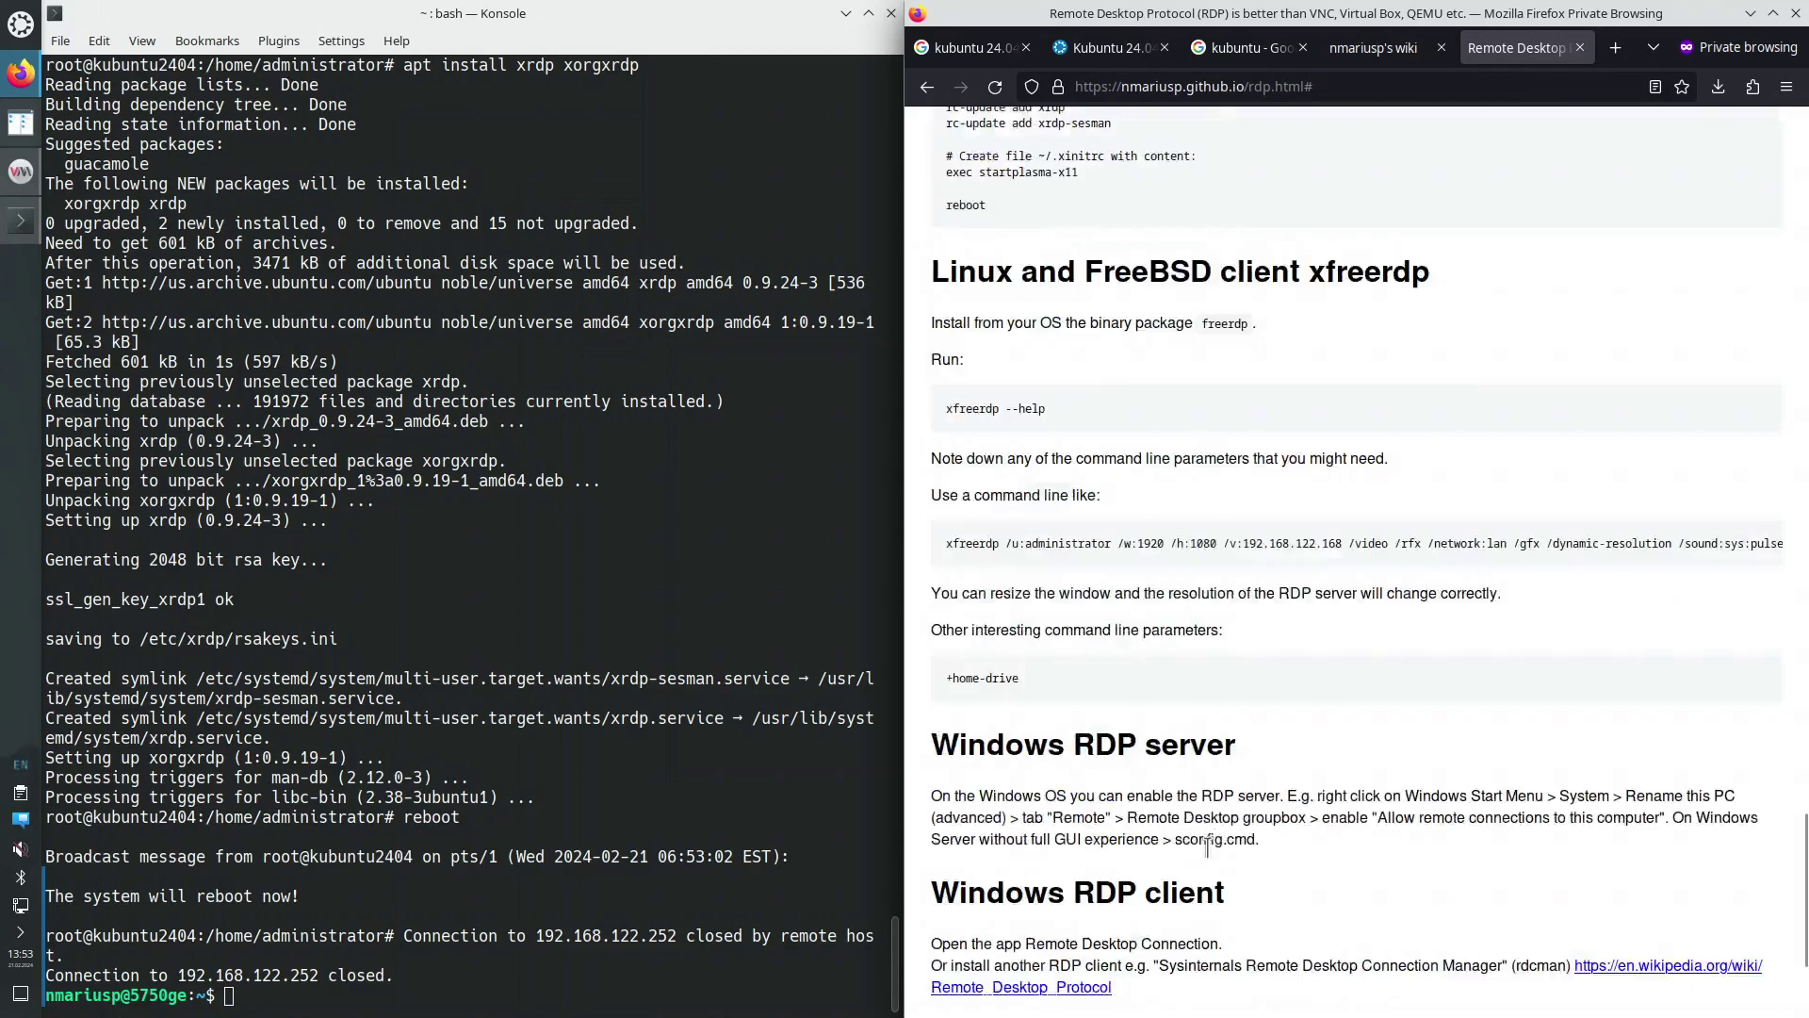
scroll(1189, 855, "down", 1)
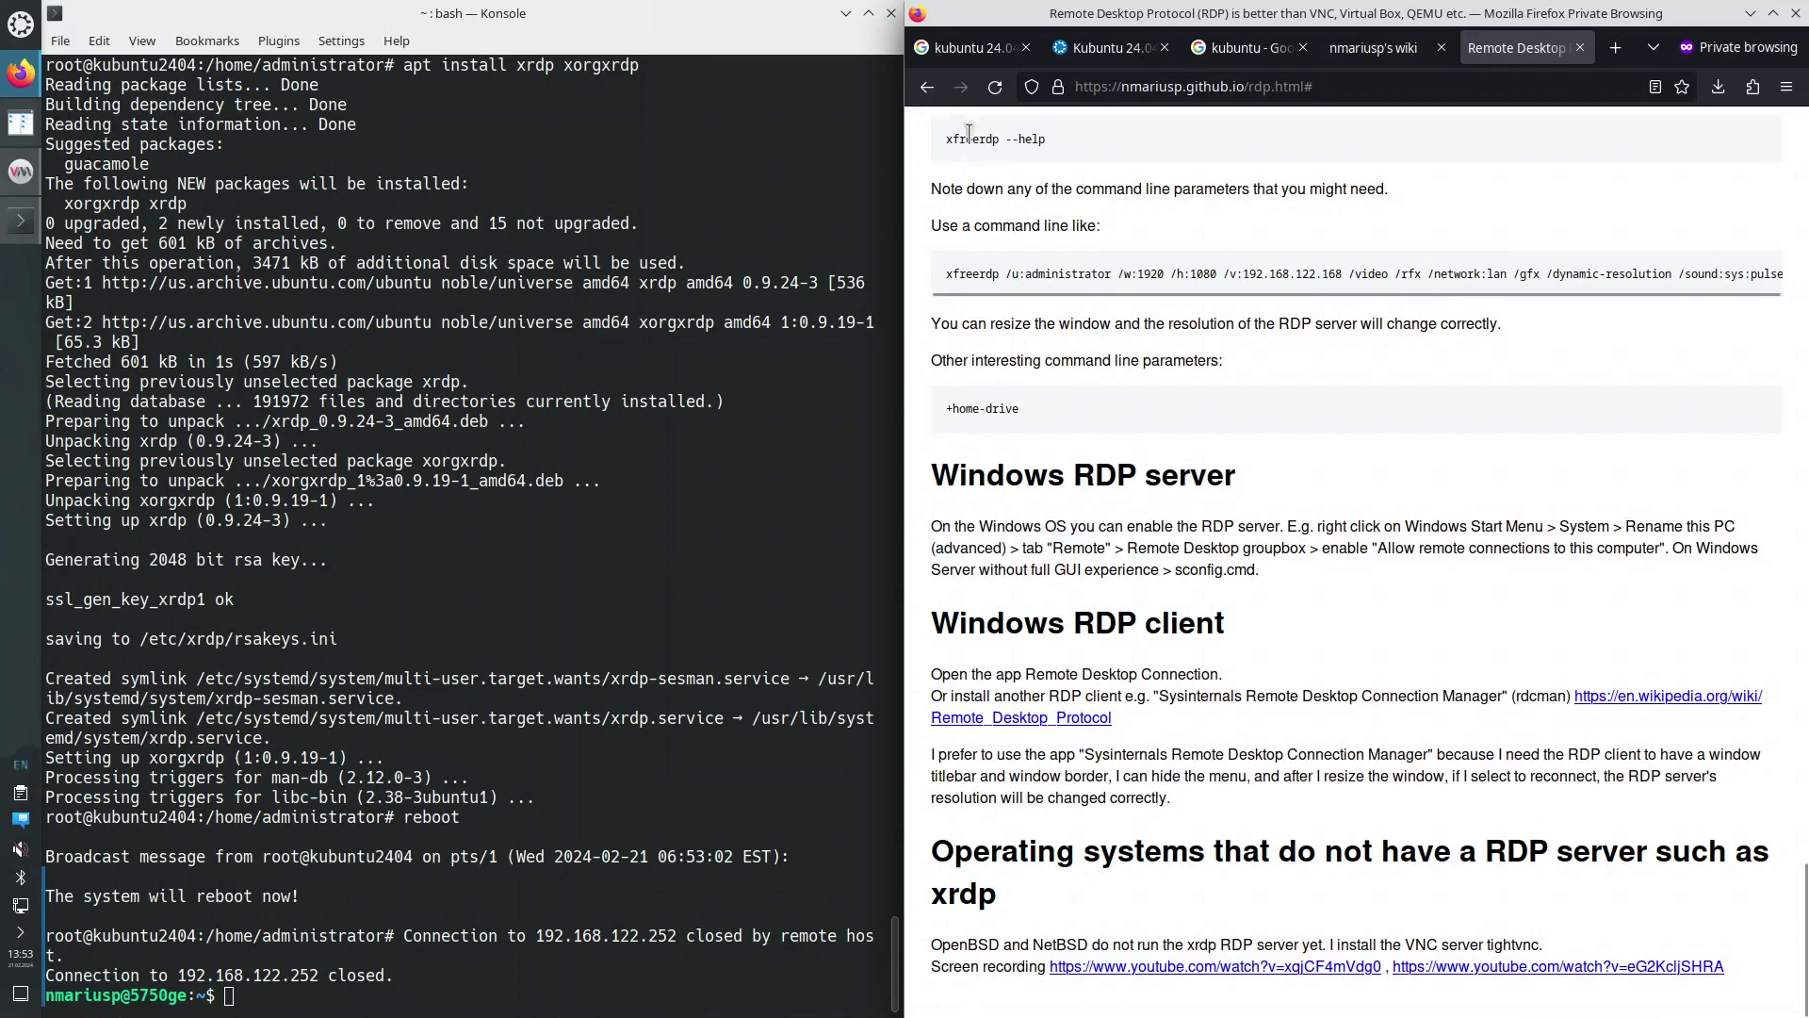
scroll(976, 198, "up", 2)
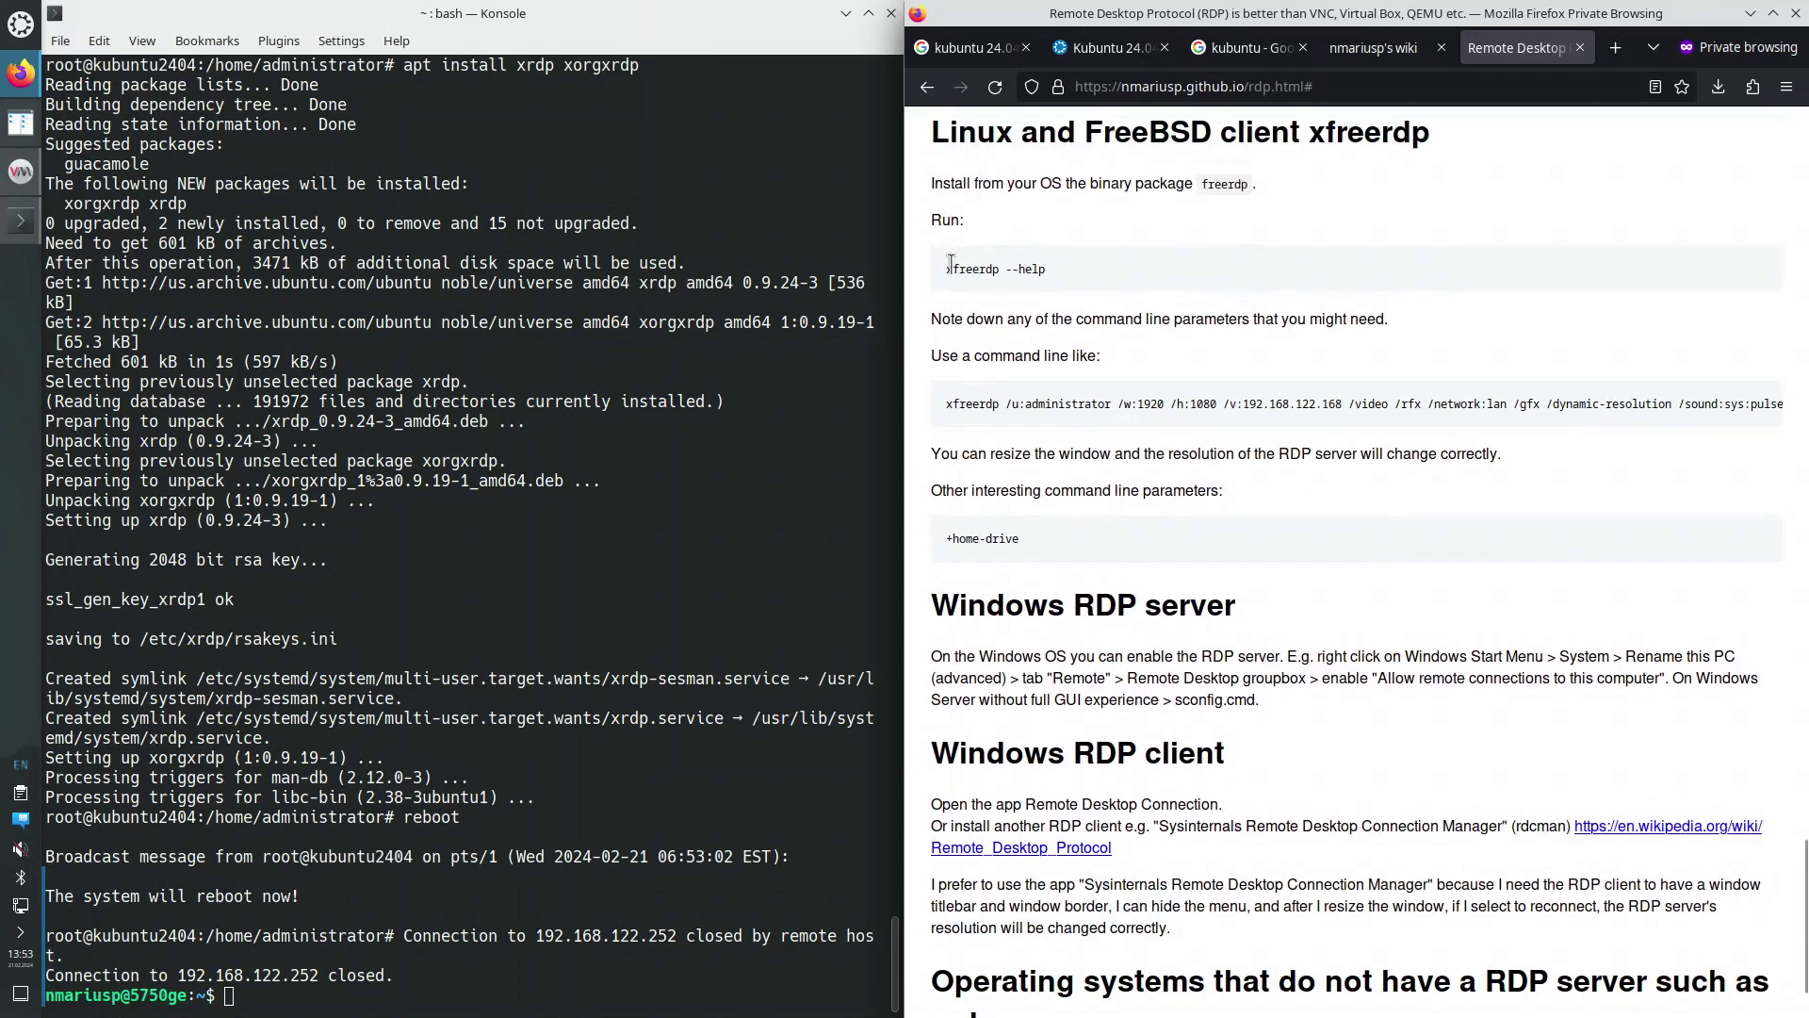
left_click_drag(948, 269, 999, 270)
Copy the guide's full example xfreerdp command line
left_click(382, 998)
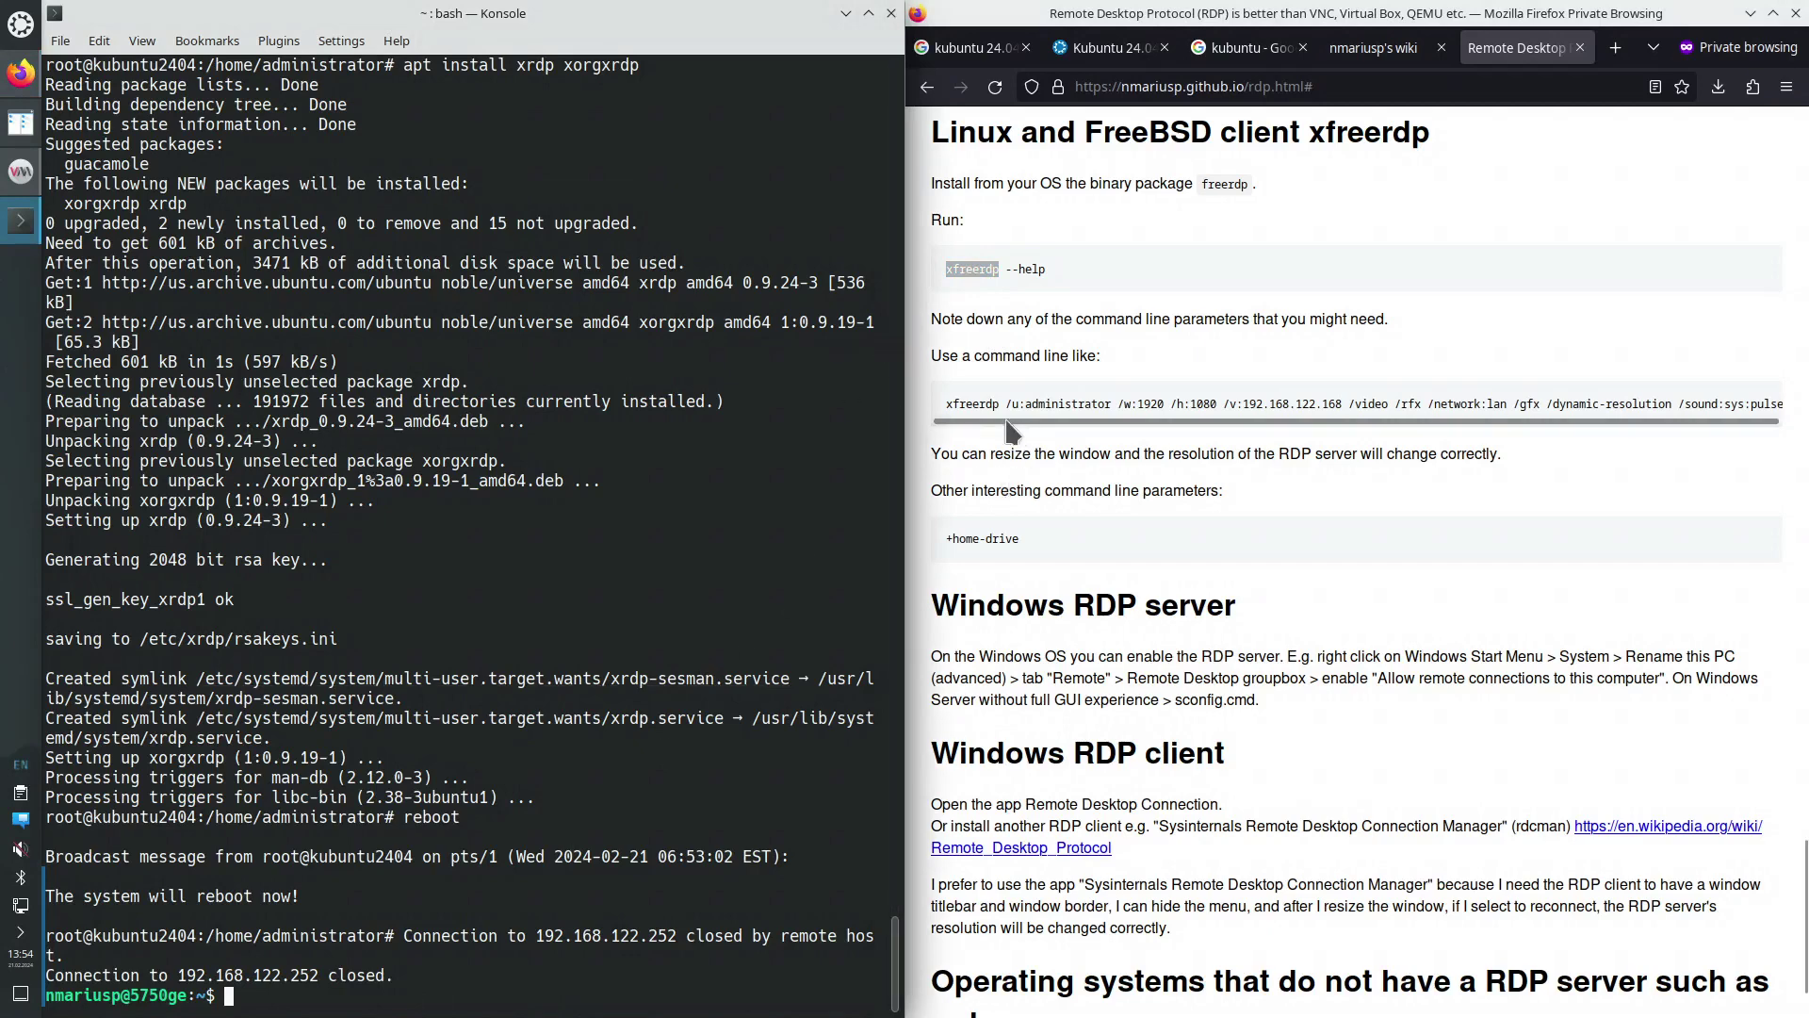
left_click_drag(948, 400, 1788, 414)
right_click(1737, 400)
left_click(1711, 419)
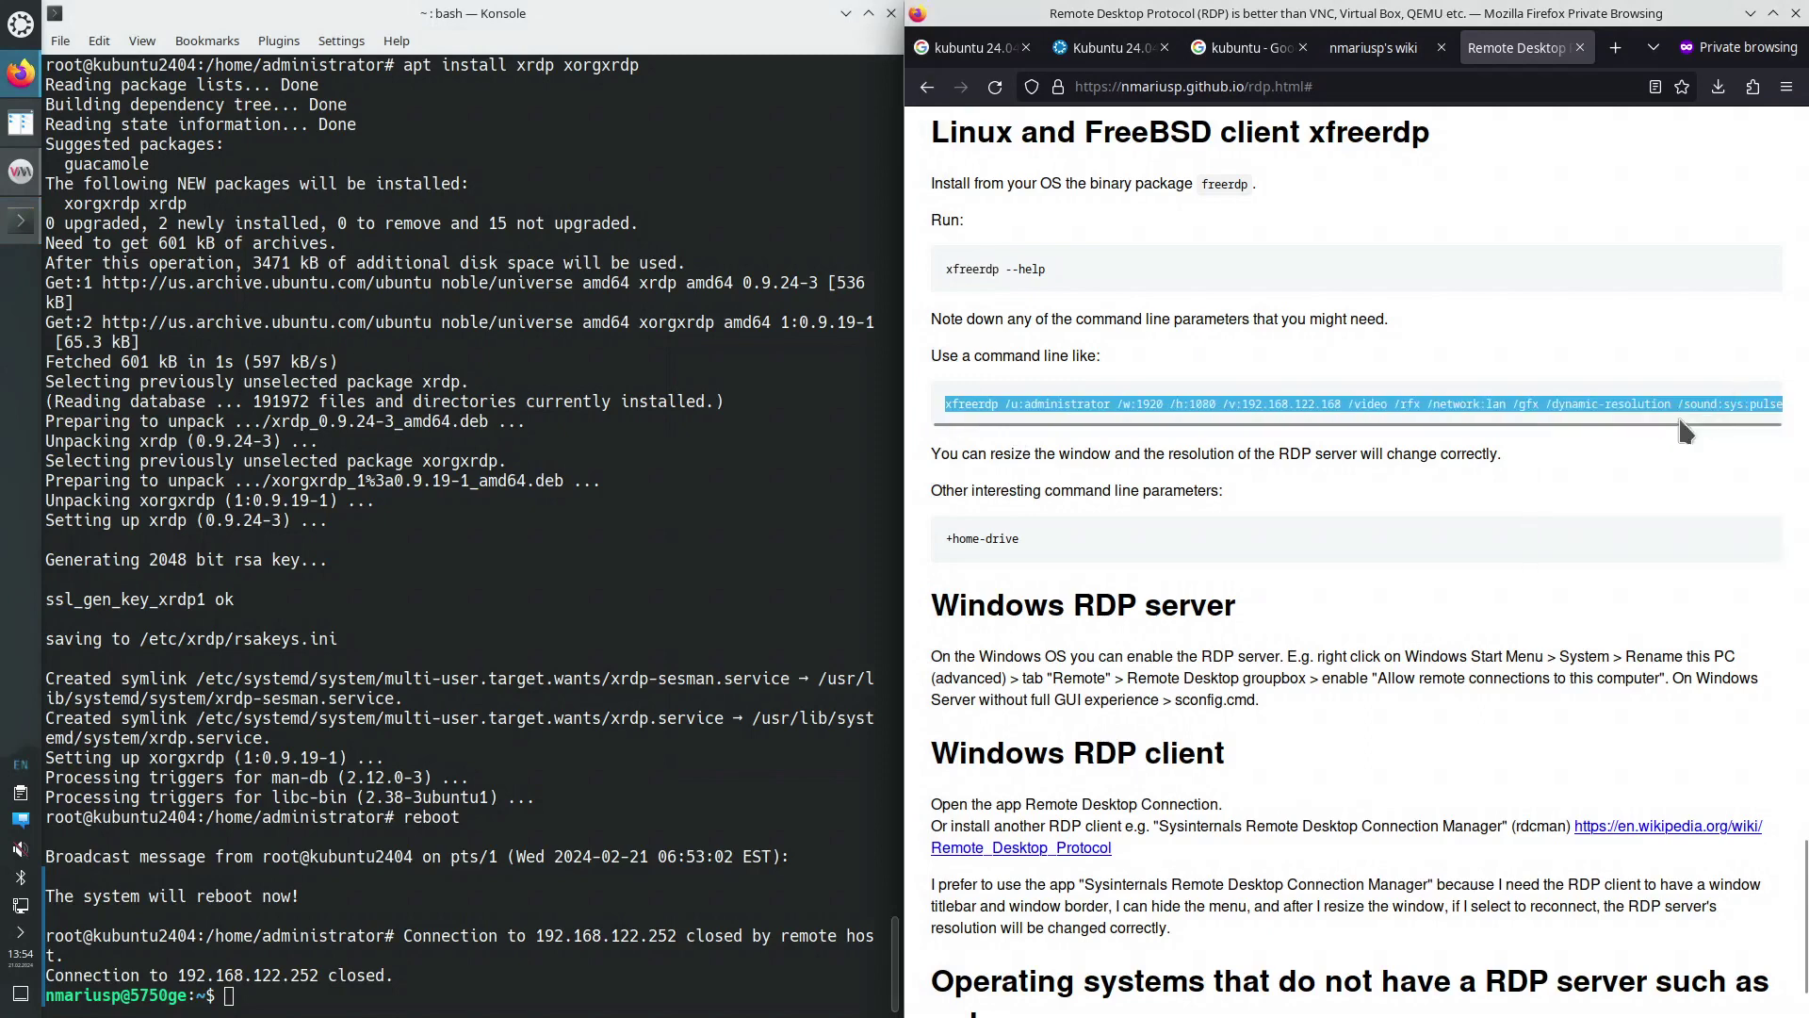
Open a fresh empty Konsole tab without pasting anything
right_click(326, 1000)
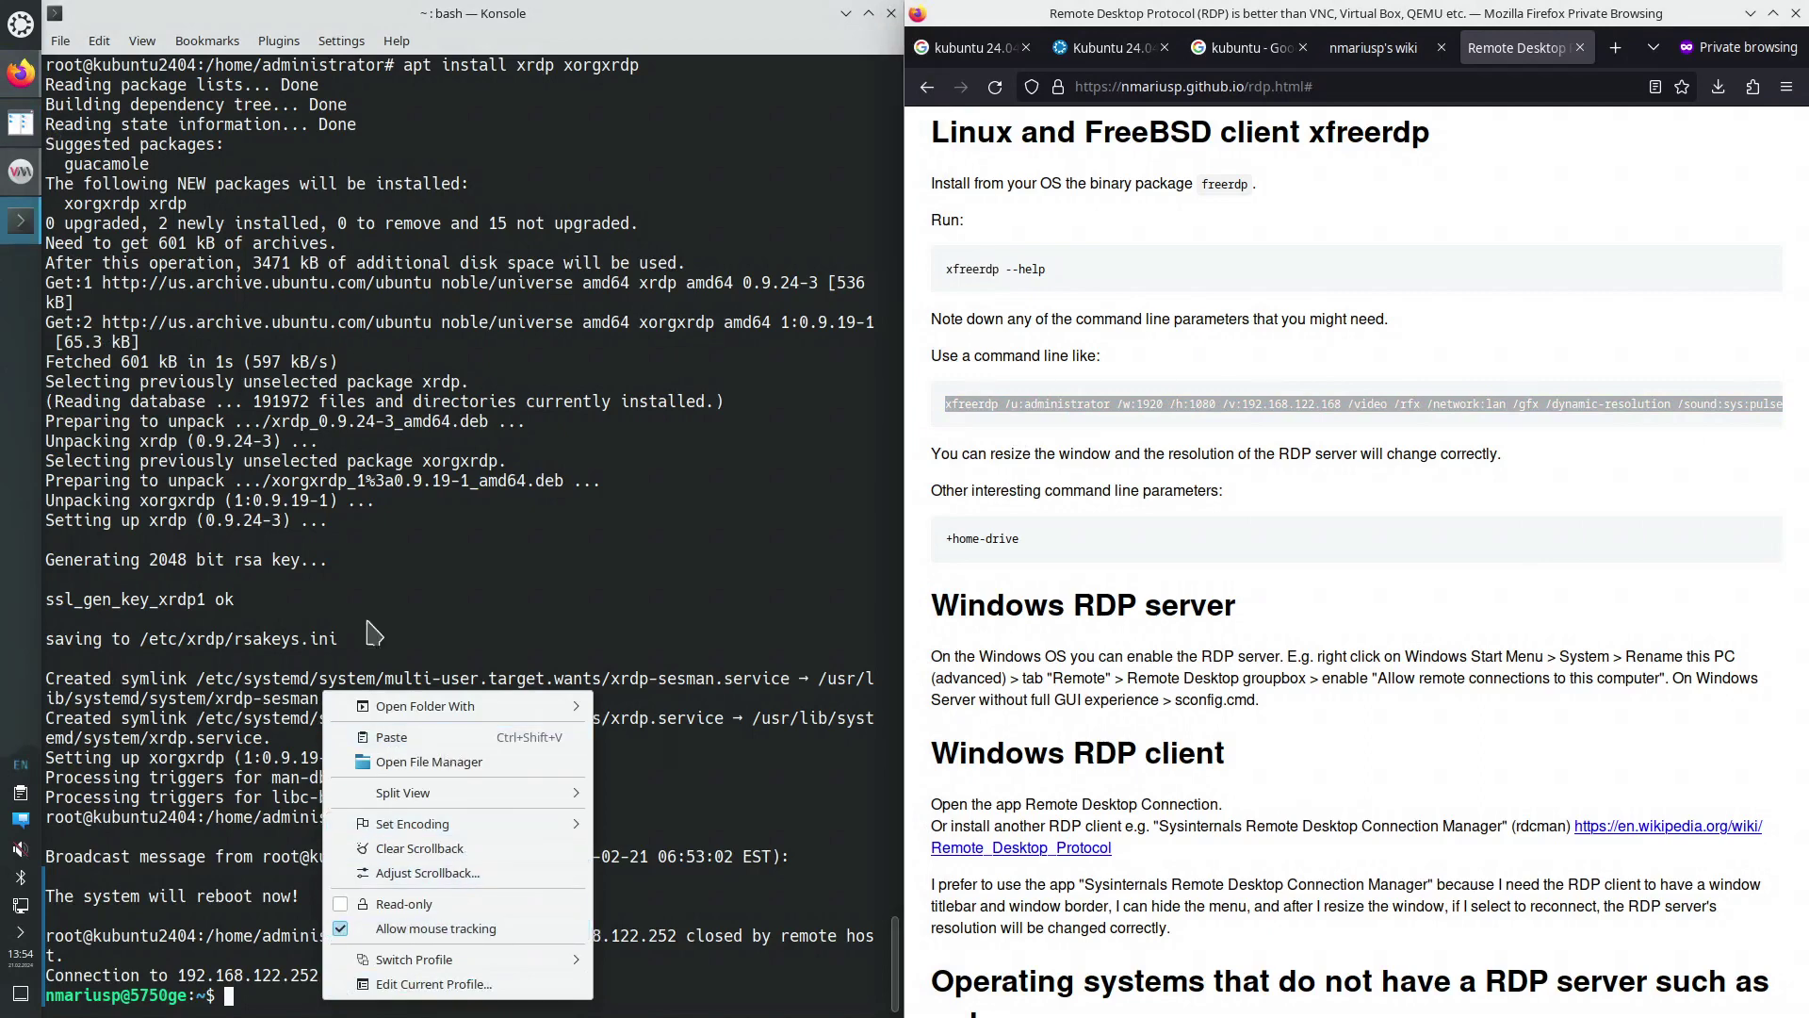
left_click(443, 737)
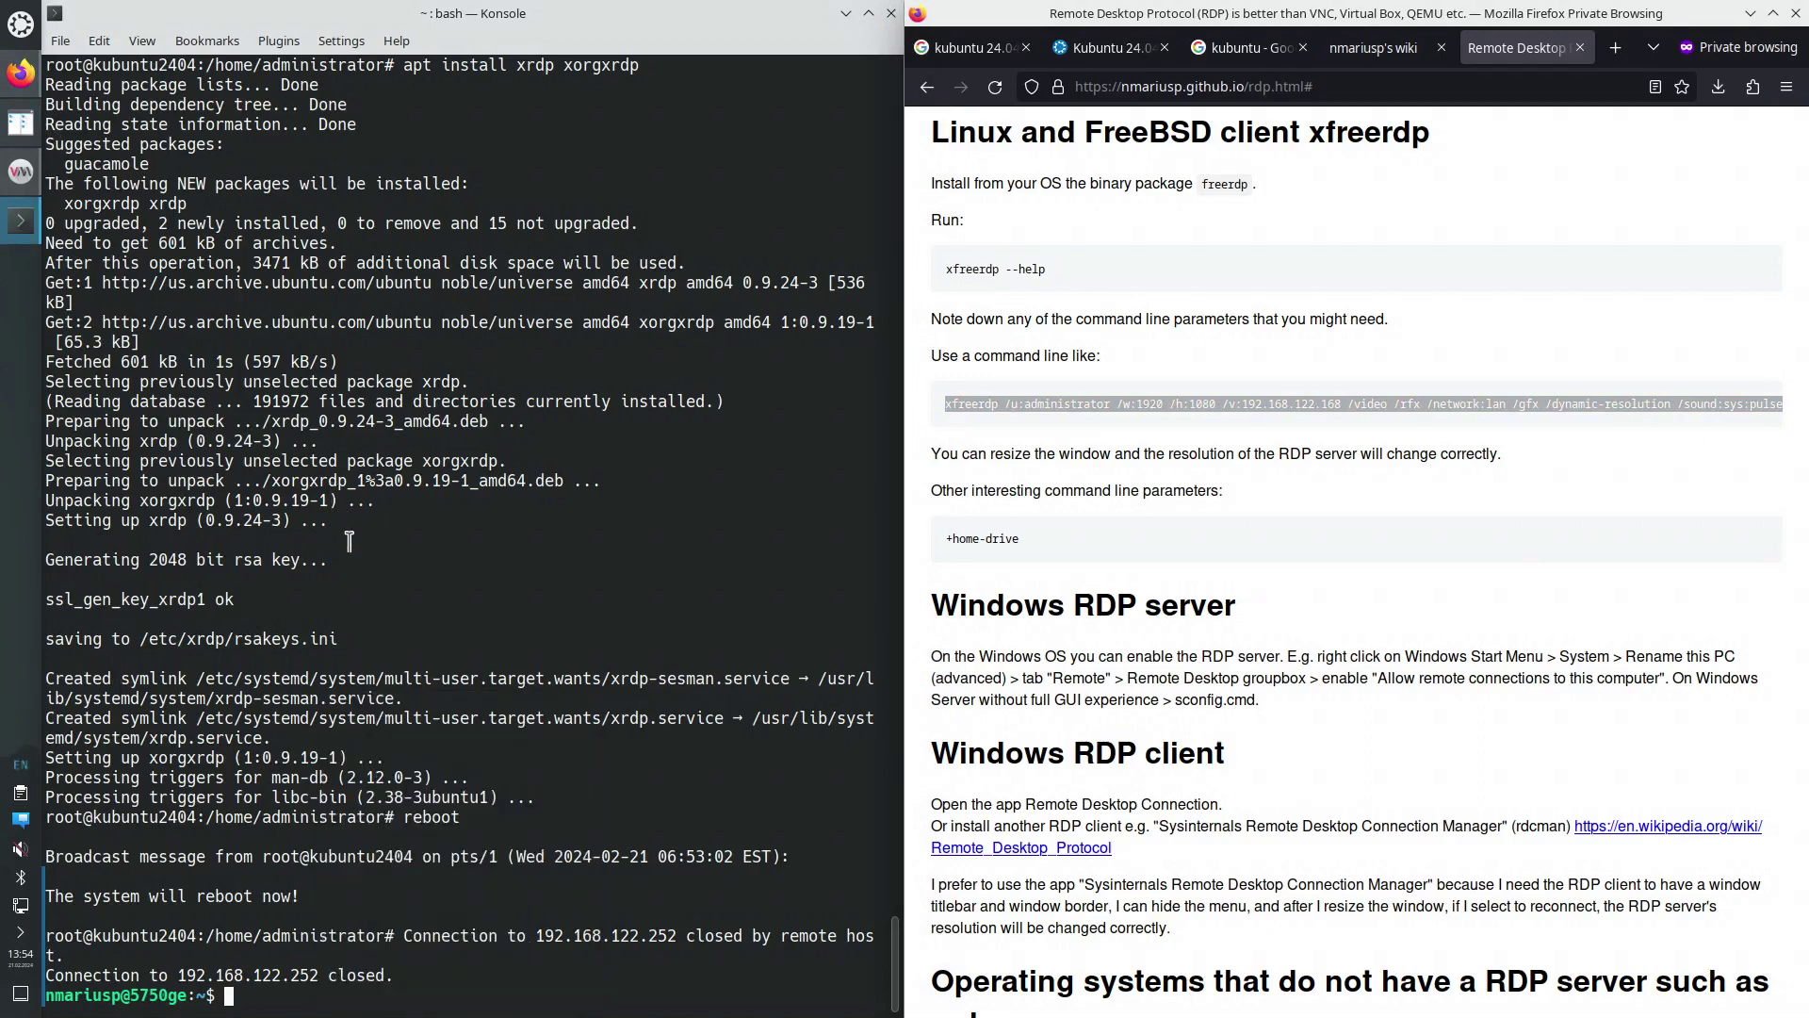
key("ctrl+shift+t")
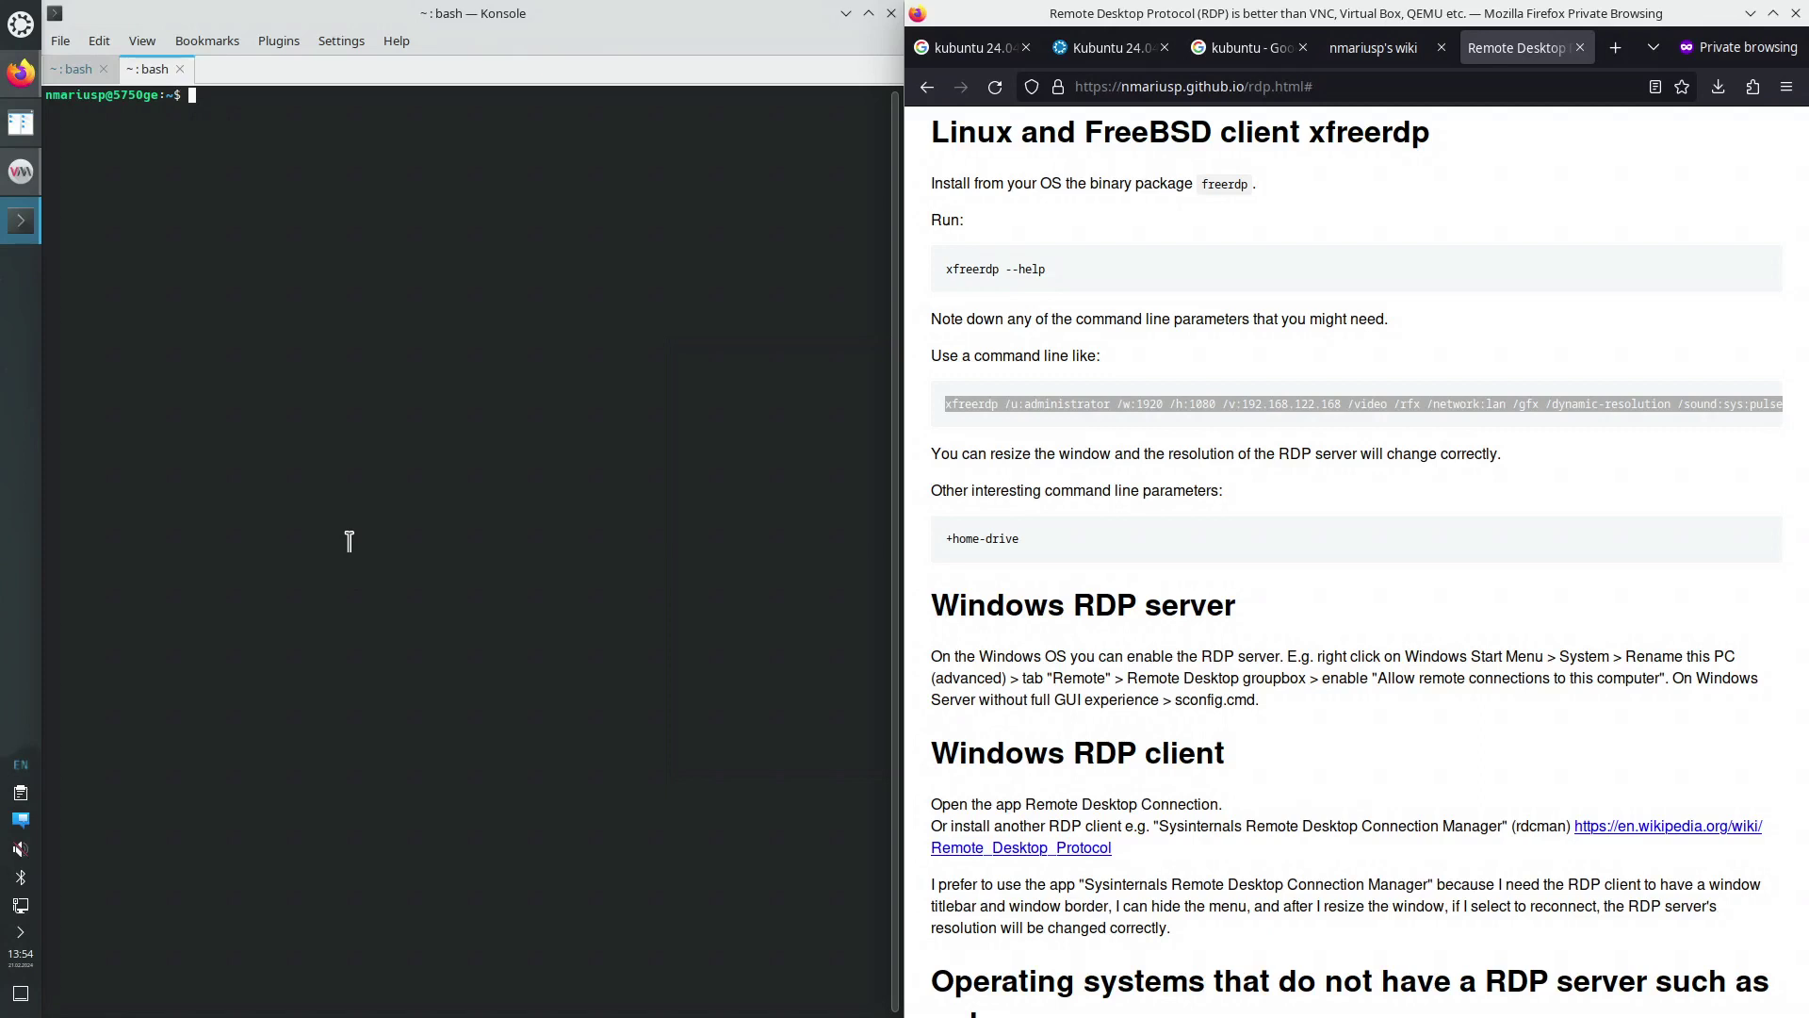
Paste the xfreerdp command and check the VM's address in the first Konsole tab
key("ctrl+shift+v")
key("Left")
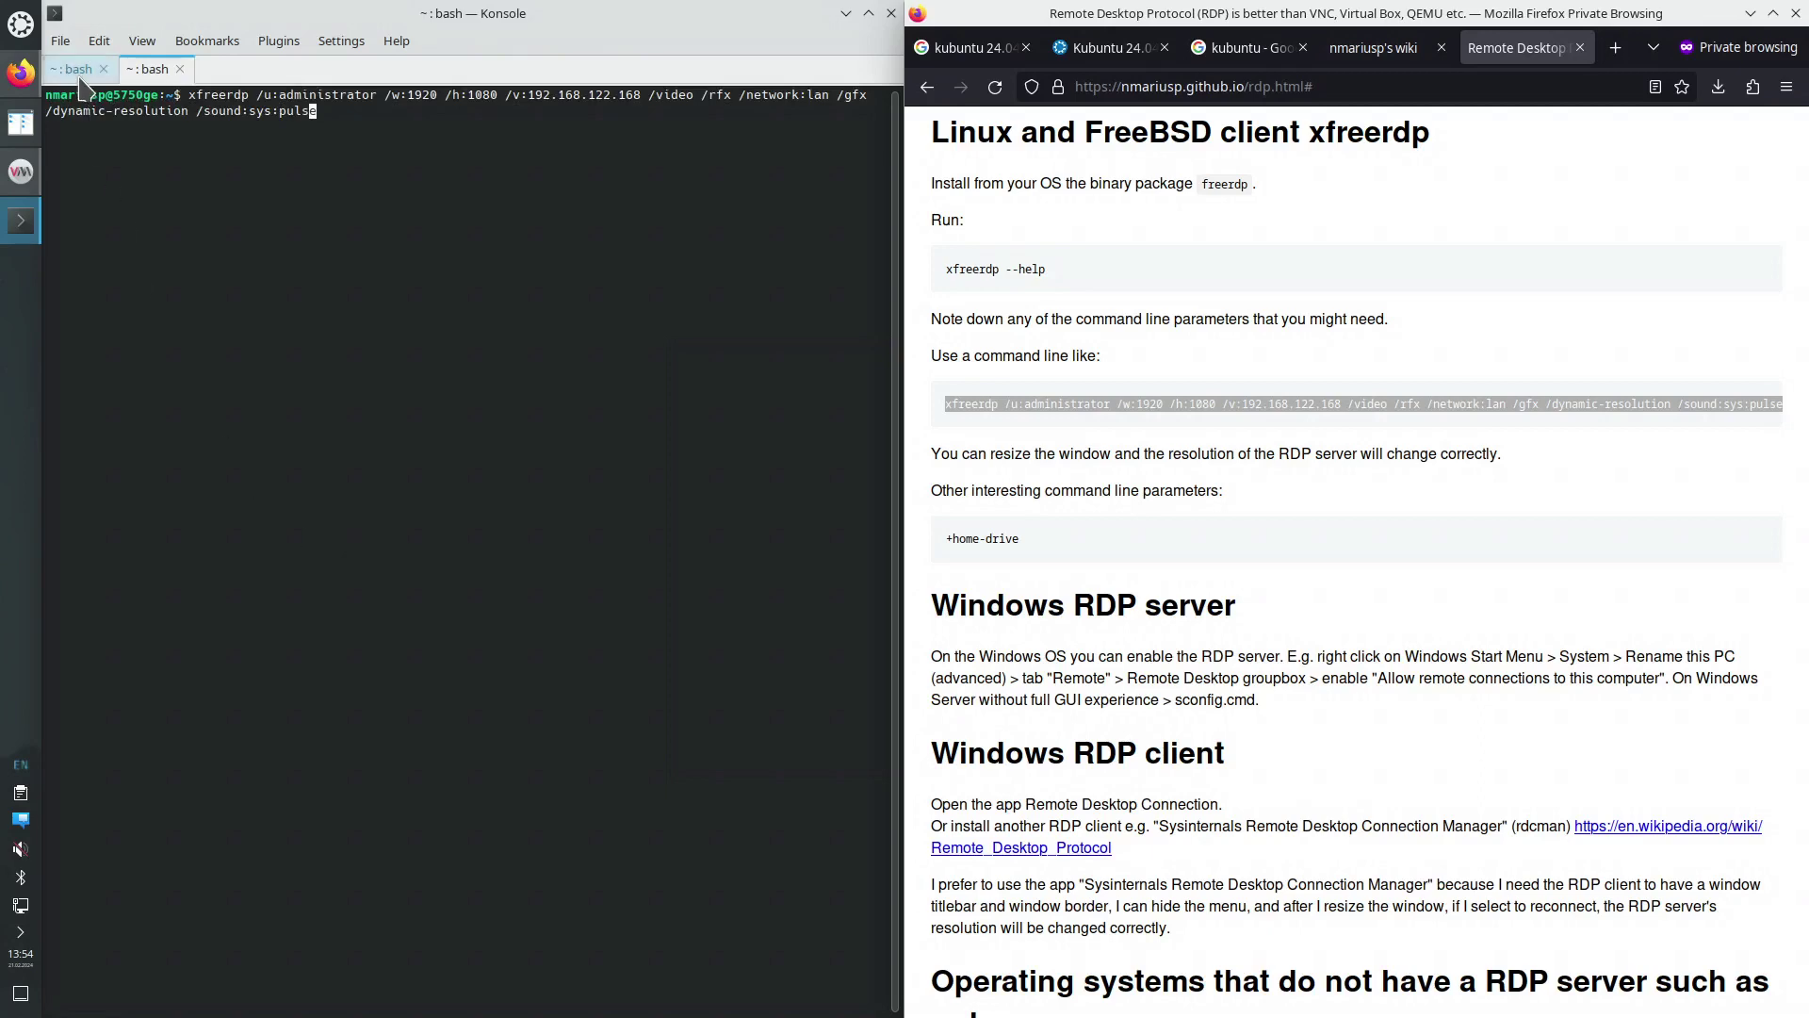
key("ctrl+Page_Up")
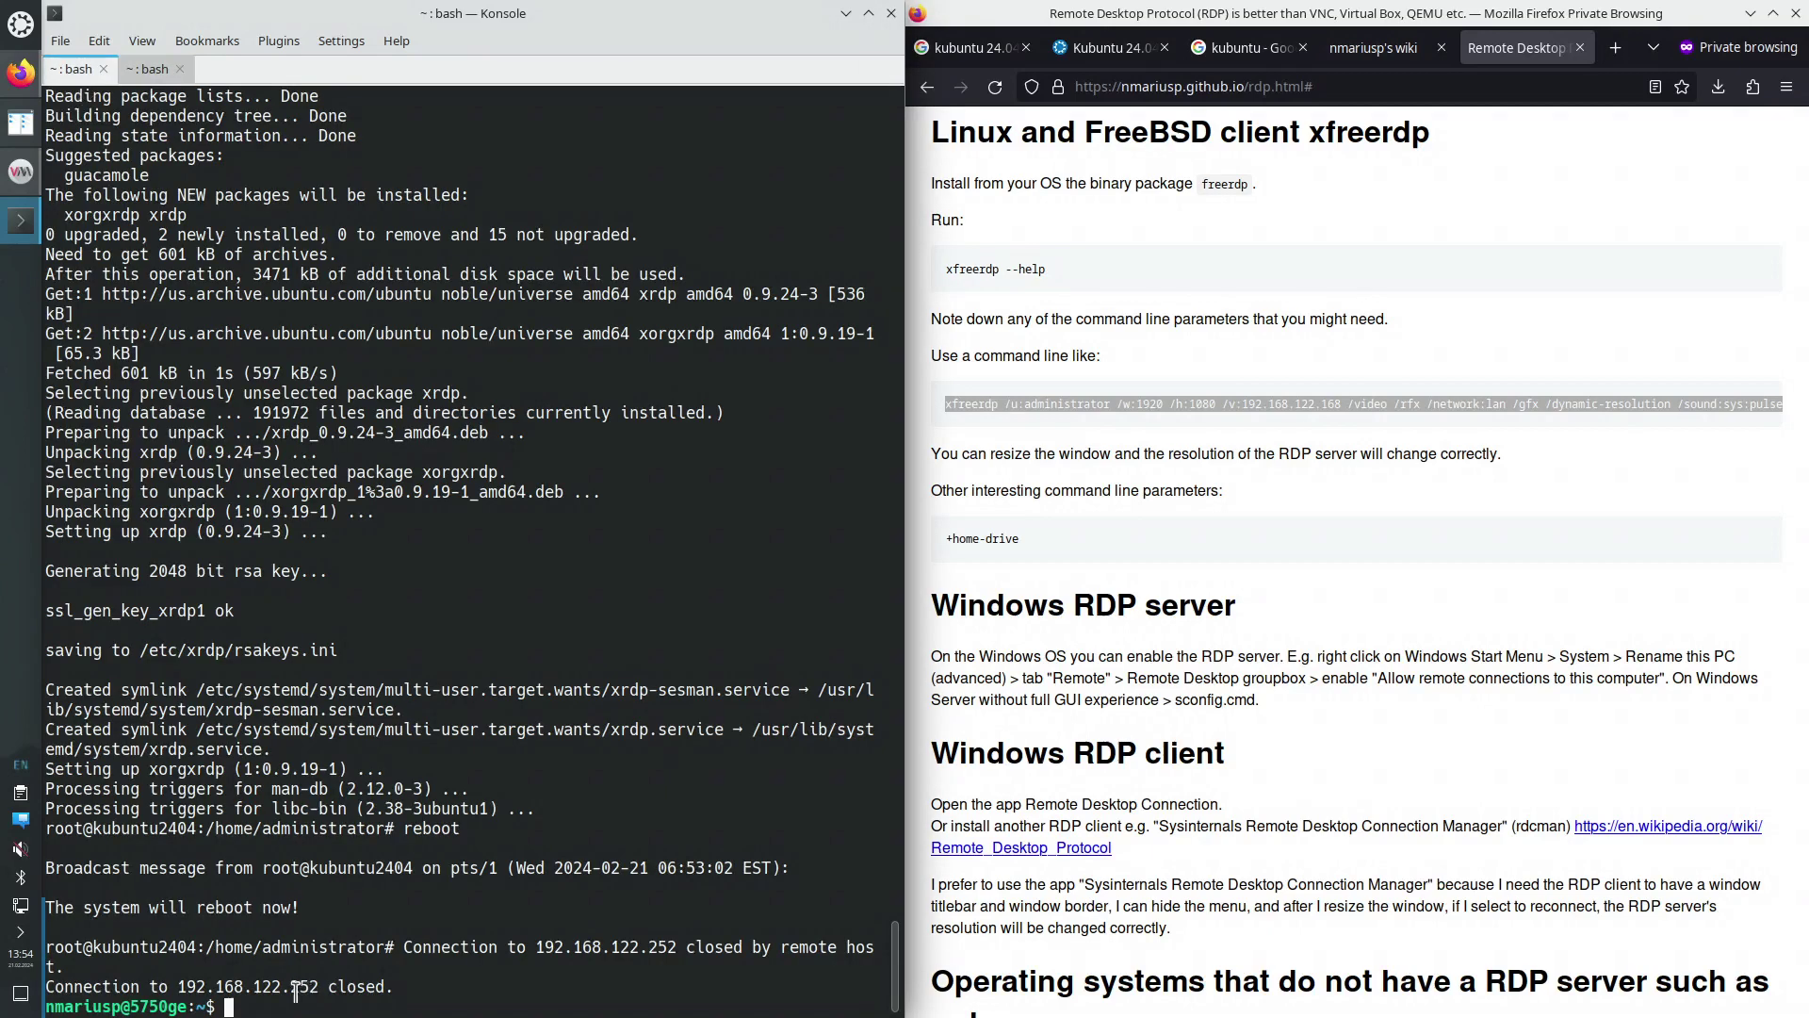
left_click(151, 69)
Change the /v: address to 192.168.122.252 and run the xfreerdp command
key("Home")
key("ctrl+Right")
key("ctrl+Right")
key("ctrl+Right")
key("ctrl+Right")
key("ctrl+Right")
key("ctrl+Right")
key("ctrl+Right")
key("ctrl+Right")
key("ctrl+Right")
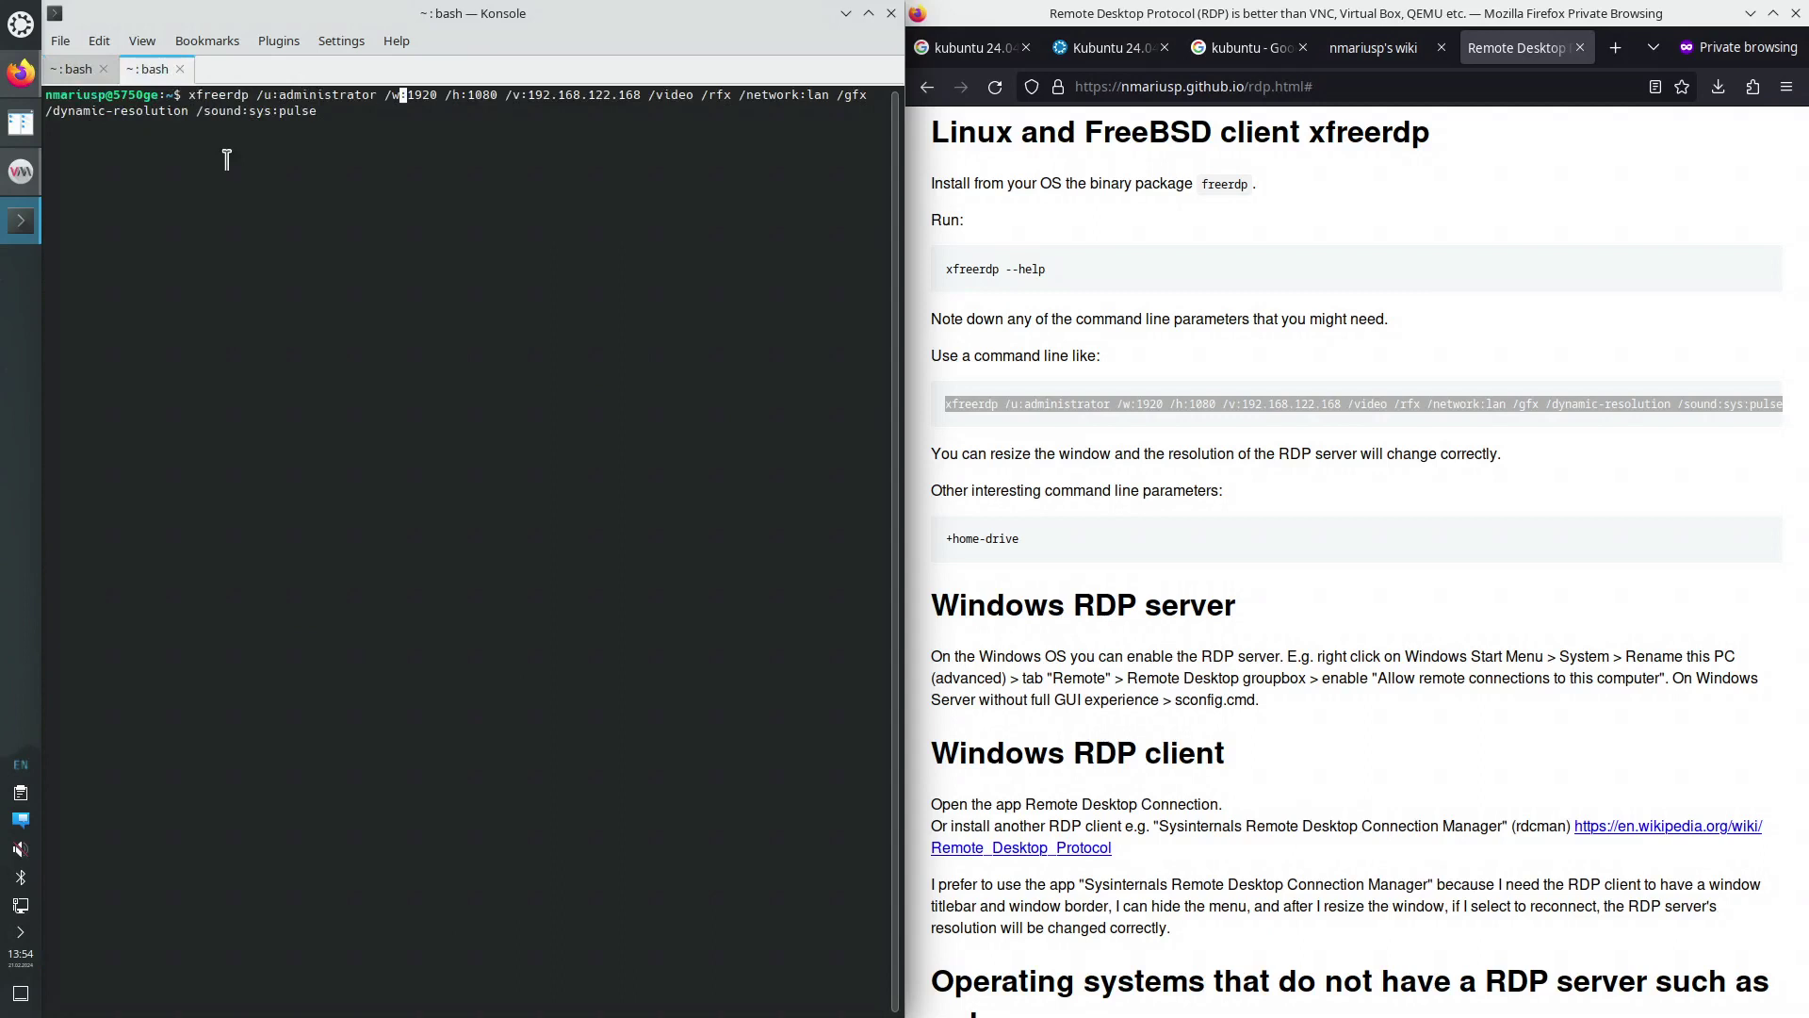
key("Right")
key("Right")
key("Right")
key("Right")
key("Right")
key("Right")
key("Right")
key("Right")
key("Right")
key("Right")
key("Right")
key("Right")
key("BackSpace")
key("BackSpace")
type("52")
key("Right")
key("Right")
key("Right")
key("Right")
key("Right")
key("Right")
key("Right")
key("Right")
key("Right")
key("Right")
key("Right")
key("Right")
key("Right")
key("Right")
key("Right")
key("Right")
key("Right")
key("Right")
key("Right")
key("Right")
key("Left")
key("Left")
key("Right")
key("Right")
key("Right")
key("Right")
key("Right")
key("Right")
key("Right")
key("Right")
key("Right")
key("Right")
key("Right")
key("Right")
key("Right")
key("Right")
key("Right")
key("Right")
key("Right")
key("Right")
key("Right")
key("Right")
key("Right")
key("Right")
key("Right")
key("Right")
key("Right")
key("Right")
key("Right")
key("Right")
key("Right")
key("Right")
key("Right")
key("Right")
key("Right")
key("Right")
key("Right")
key("Right")
key("Right")
key("Right")
key("Right")
key("Right")
key("Right")
key("Right")
key("Right")
key("Right")
key("Right")
key("Right")
key("Right")
key("Right")
key("Return")
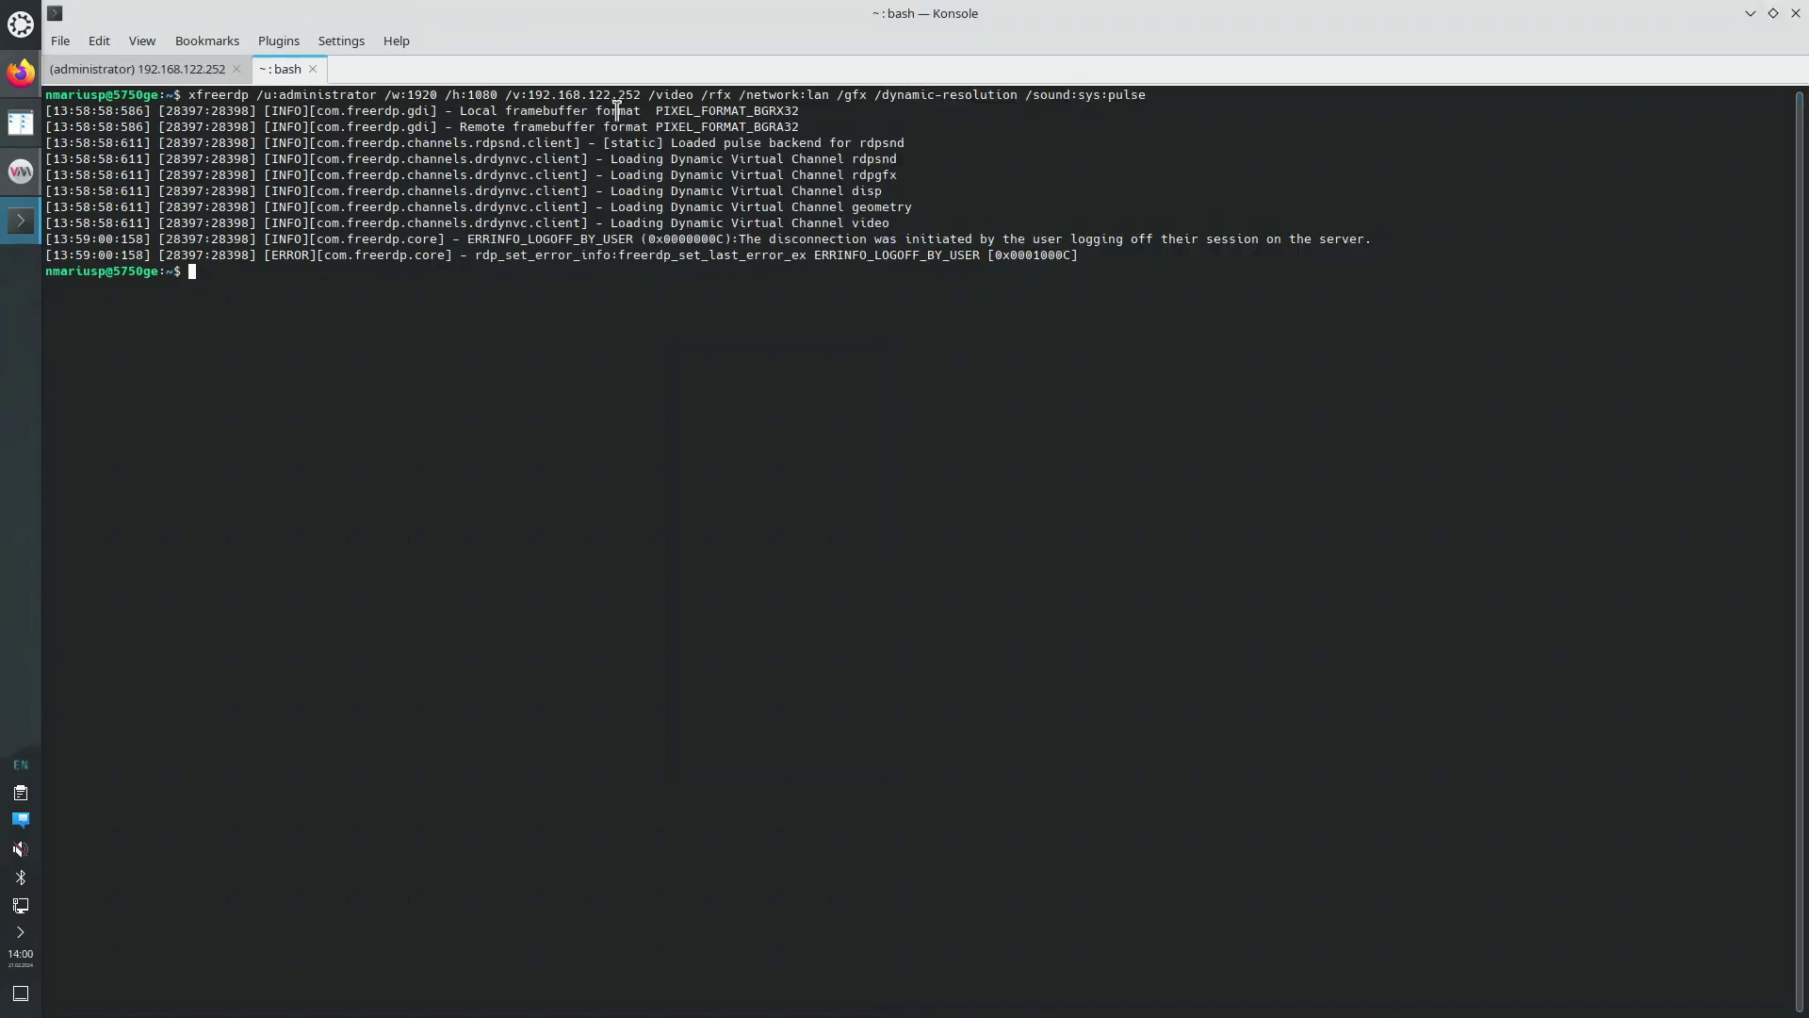
Rerun the previous xfreerdp command and log in at the xrdp screen with the account password
key("Up")
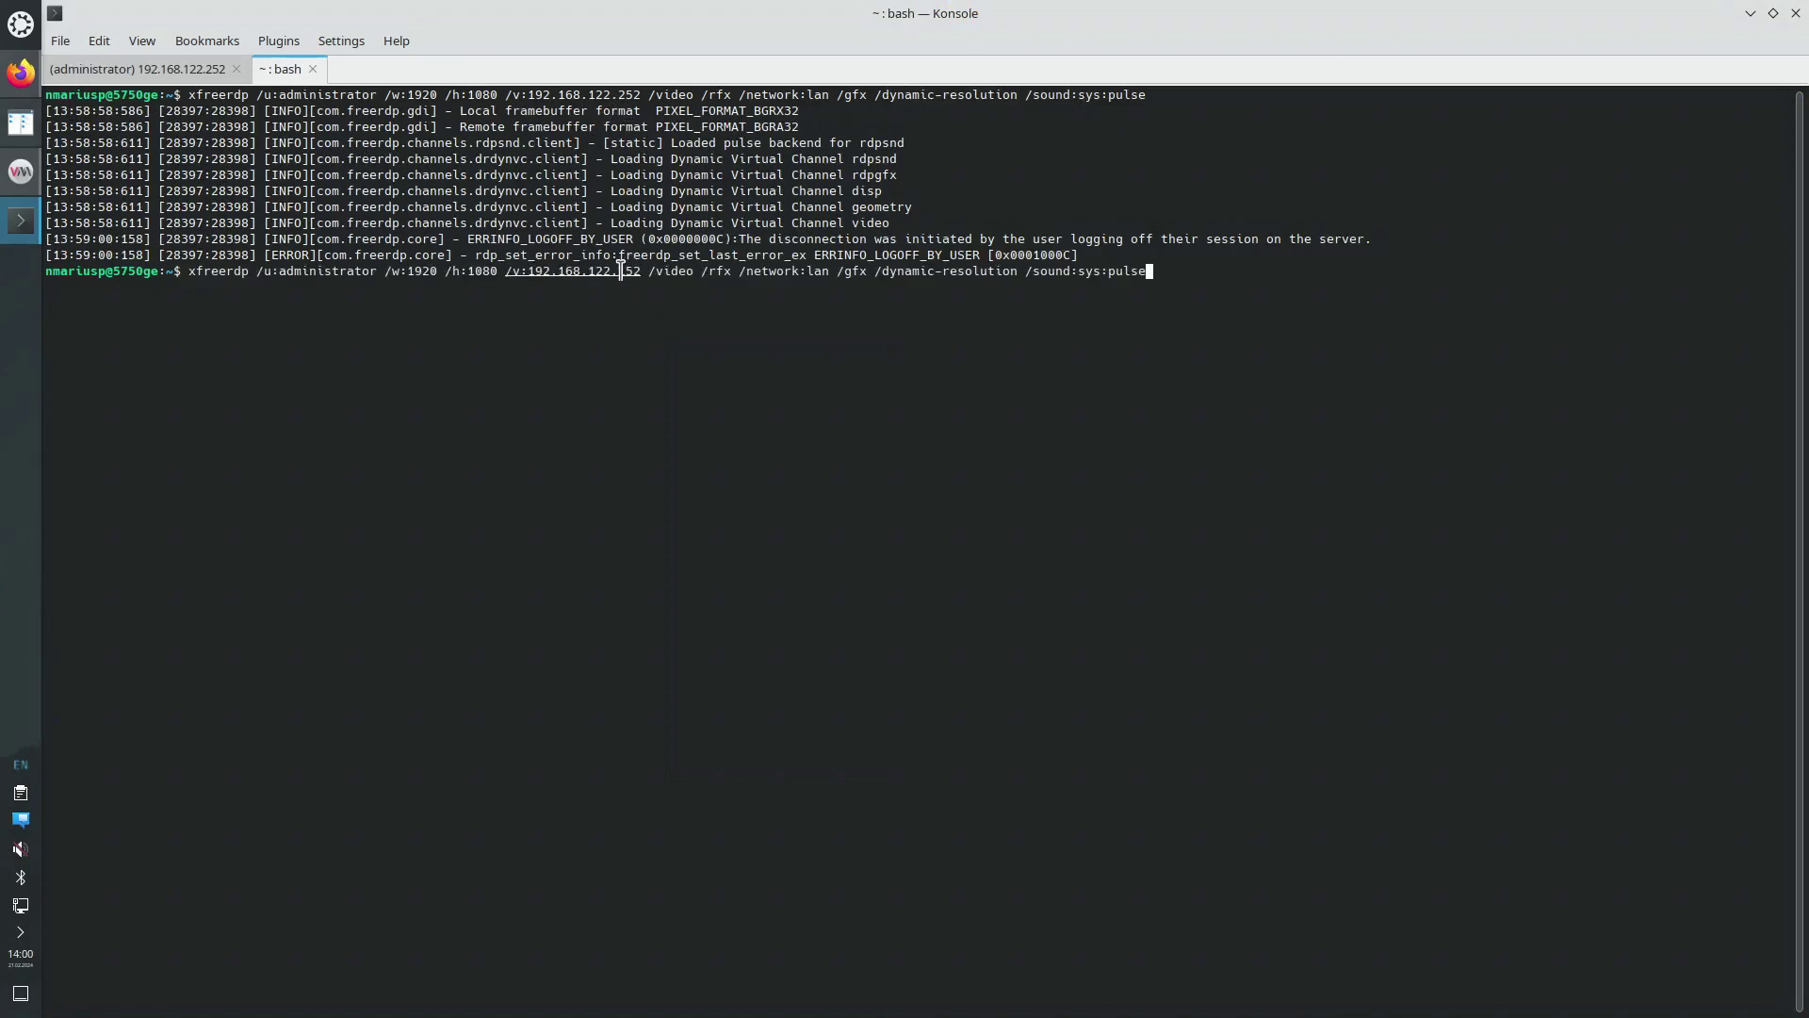
left_click(622, 270)
left_click(666, 311)
key("Return")
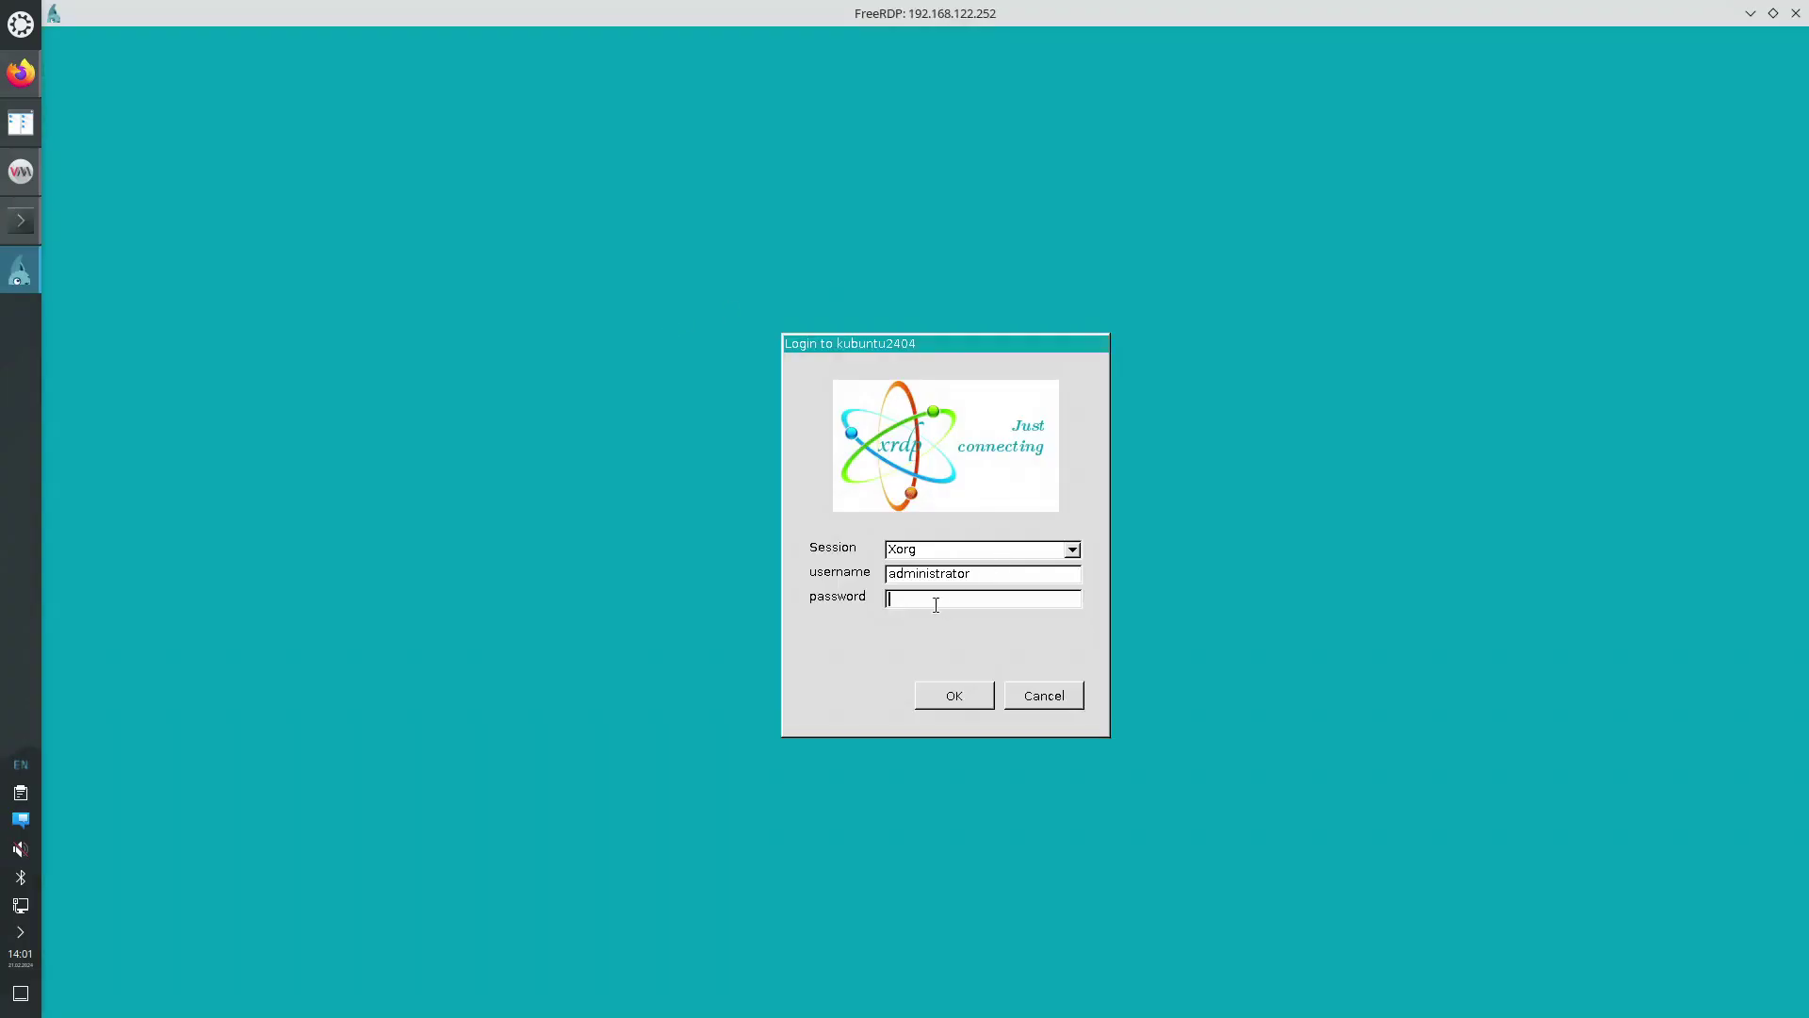
type("****")
key("Return")
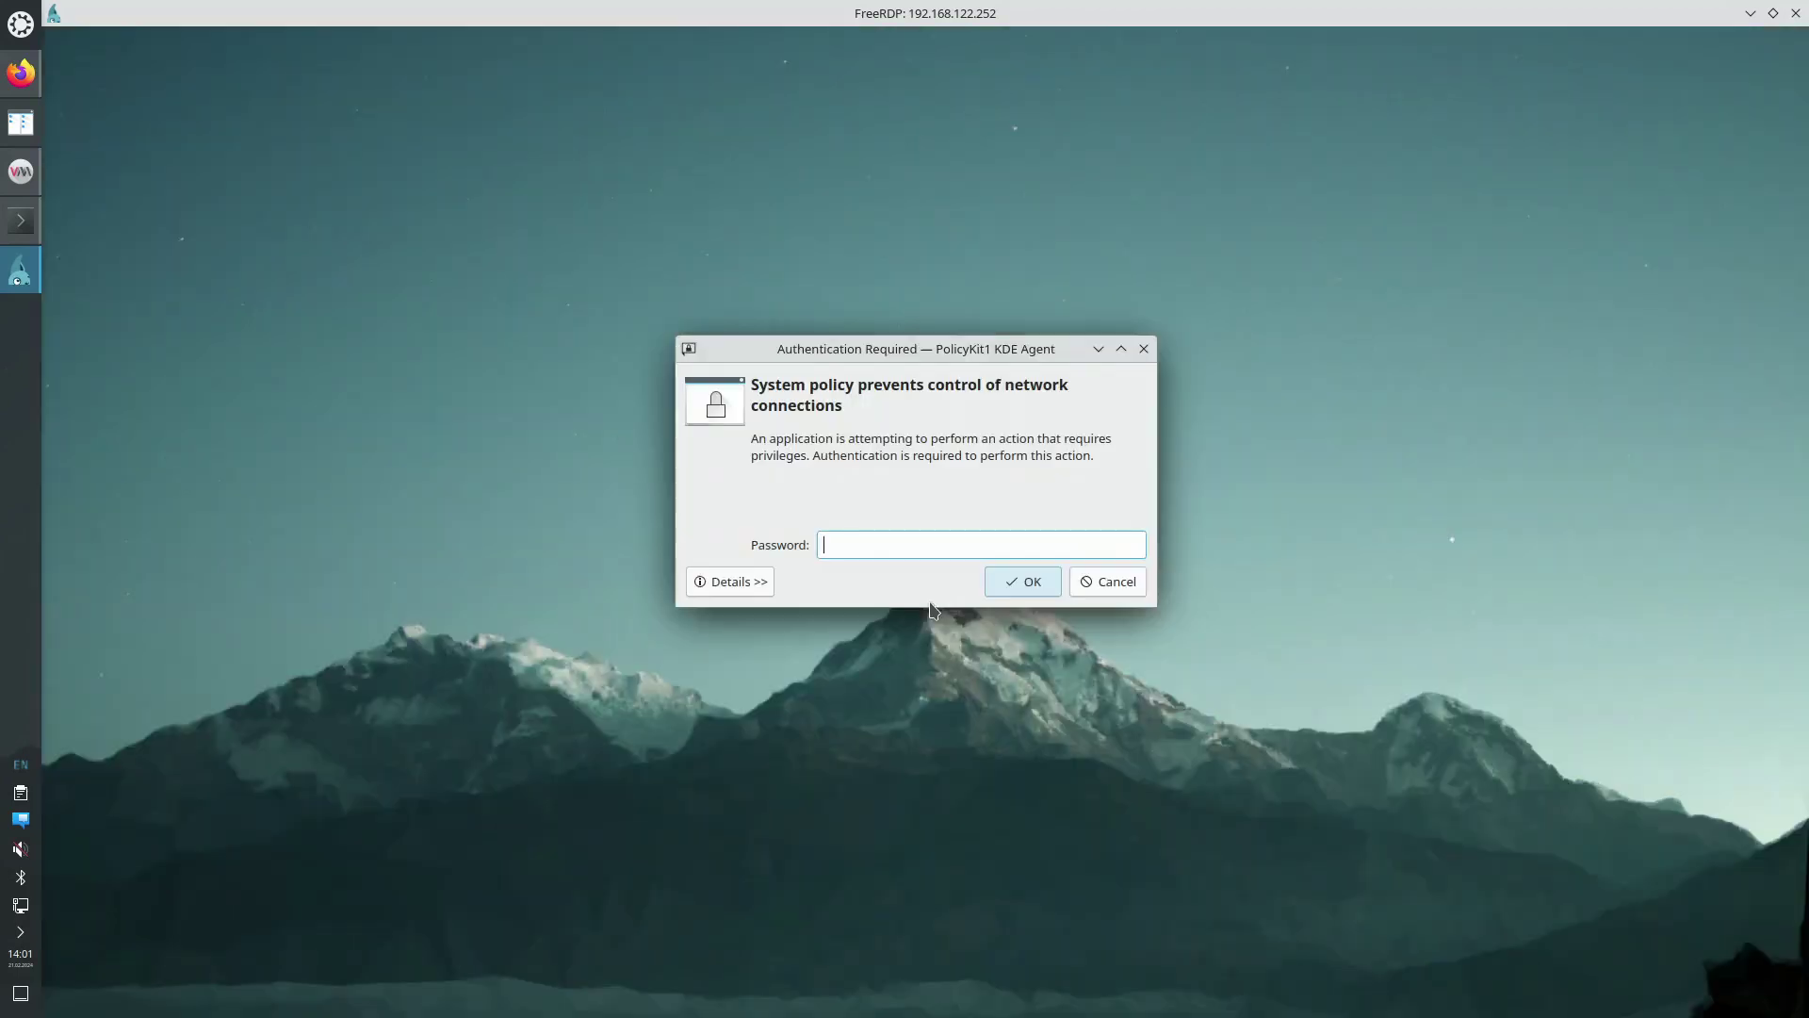
Minimize Virtual Machine Manager and enter the password in the PolicyKit network-control authentication prompt
left_click(21, 171)
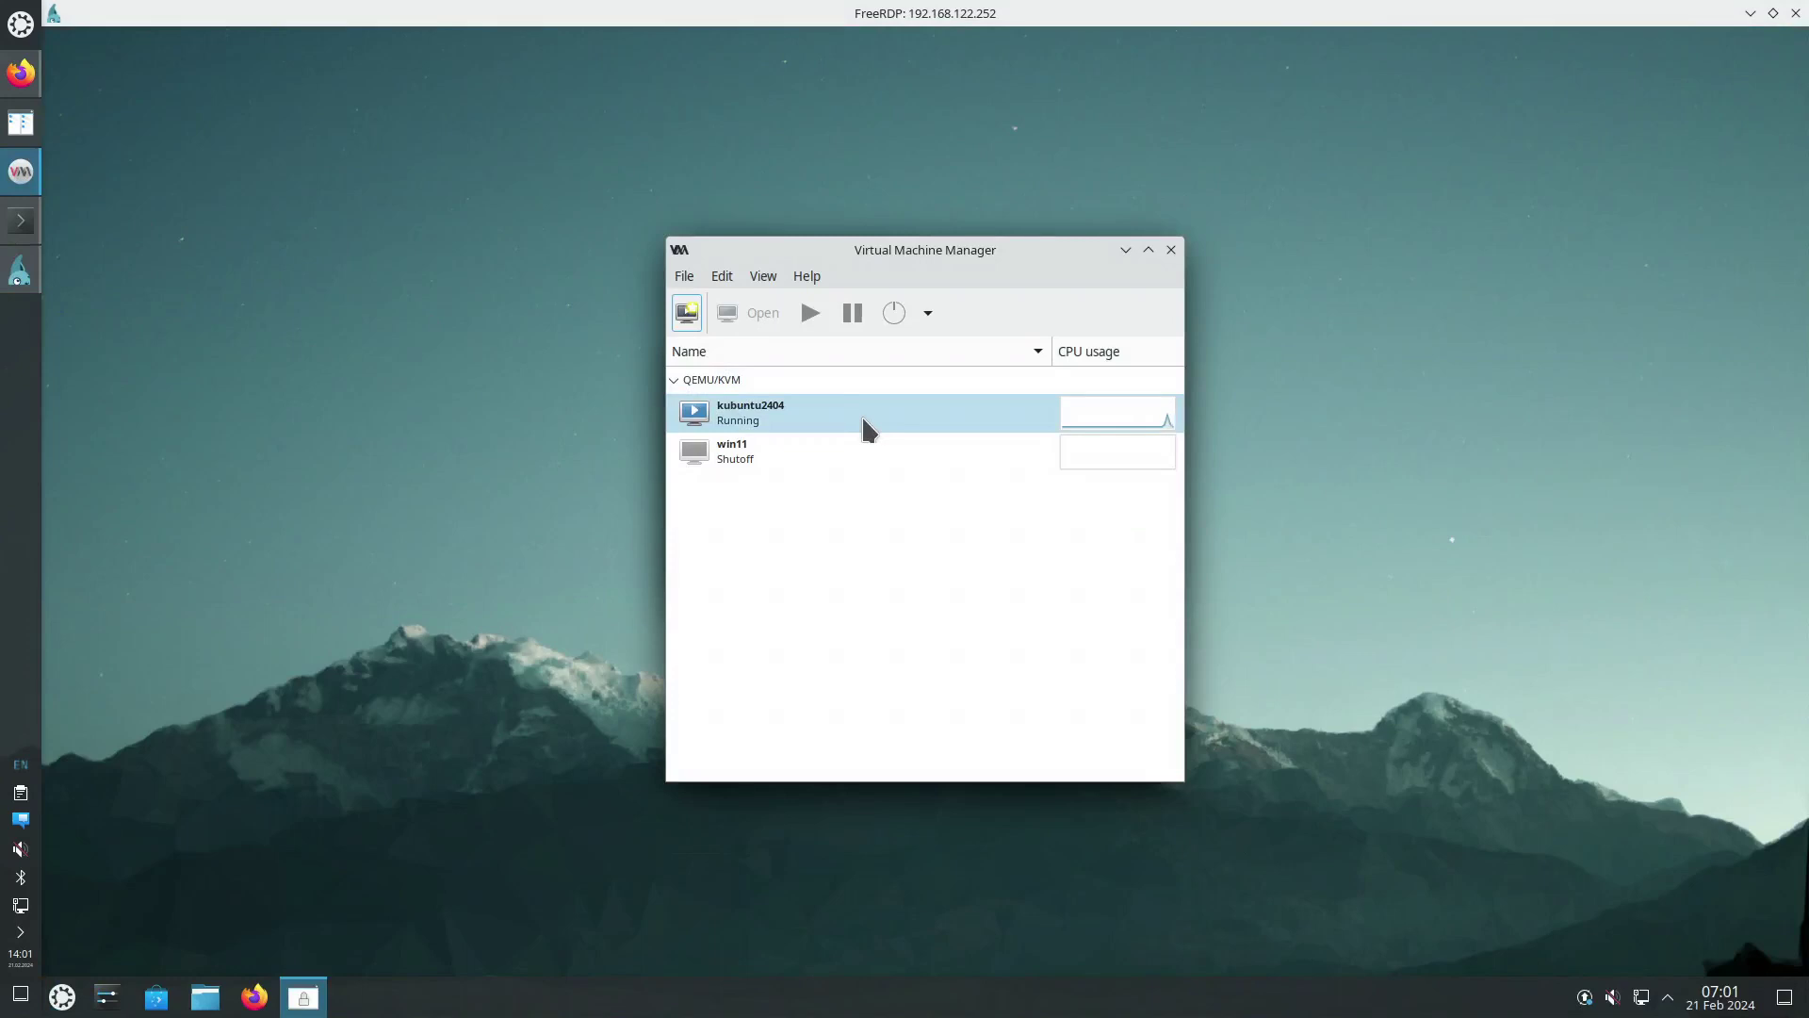
left_click(1126, 250)
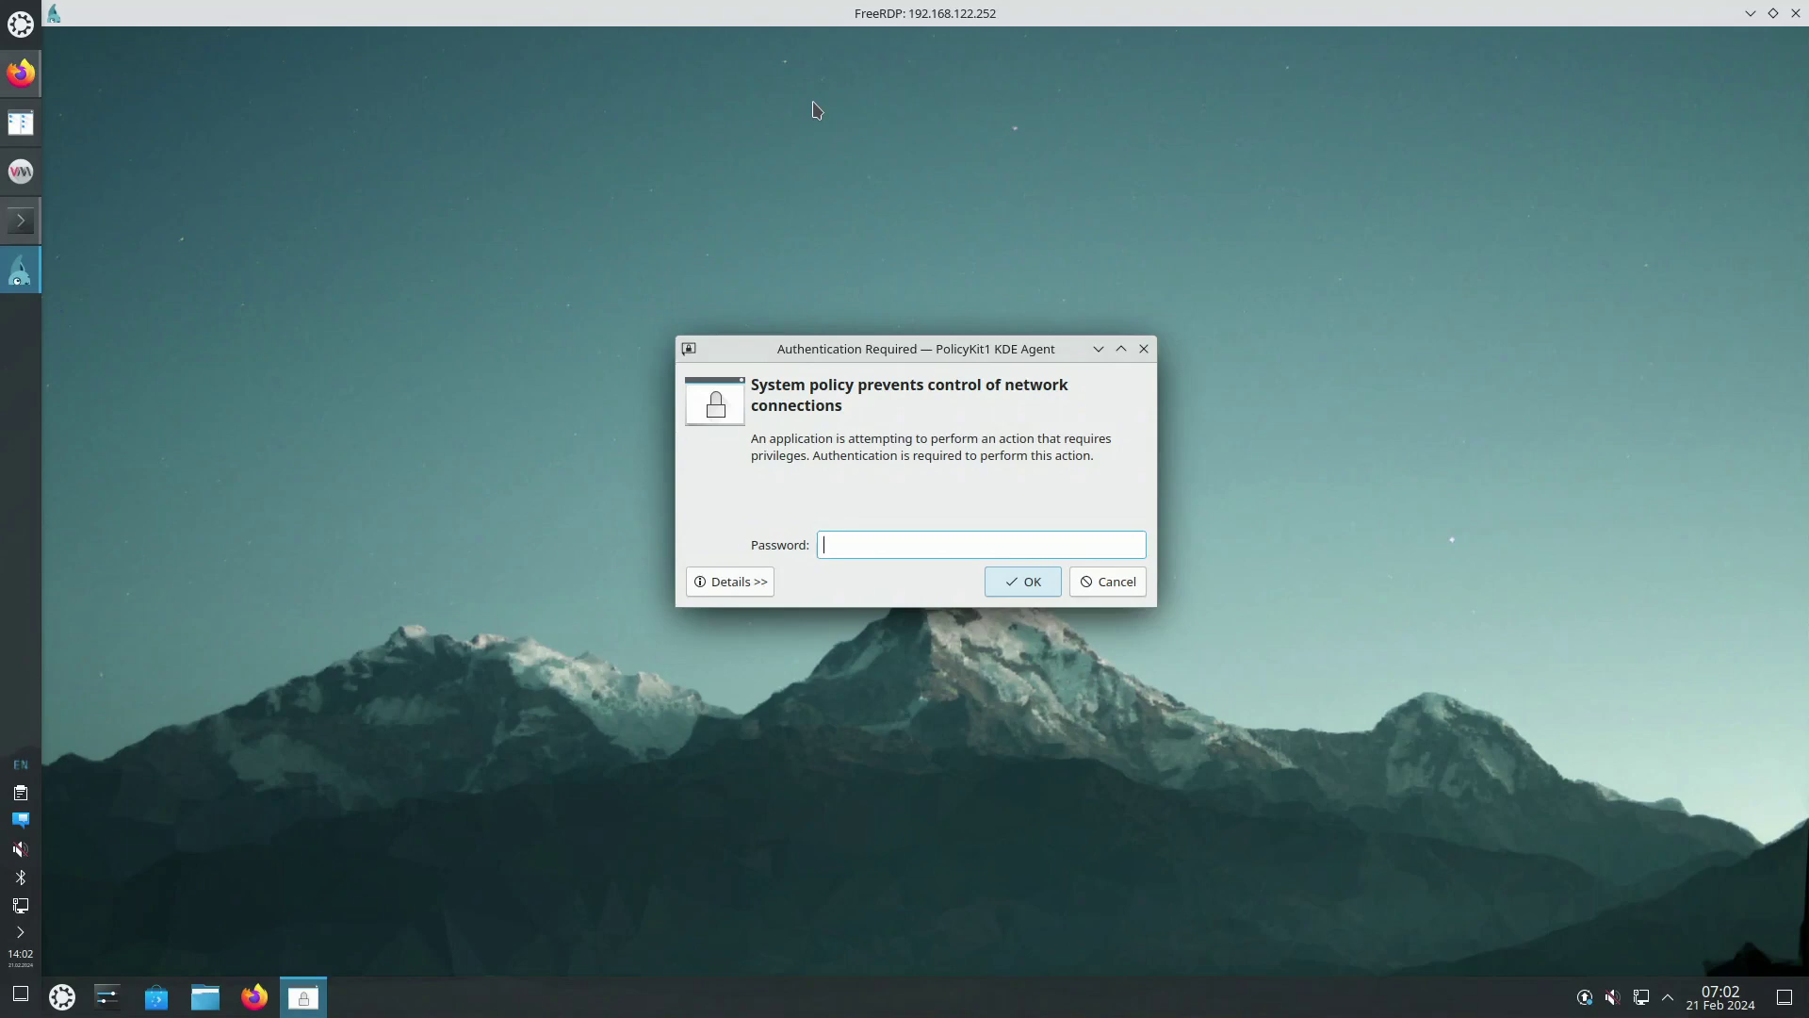
type("••••")
key("Return")
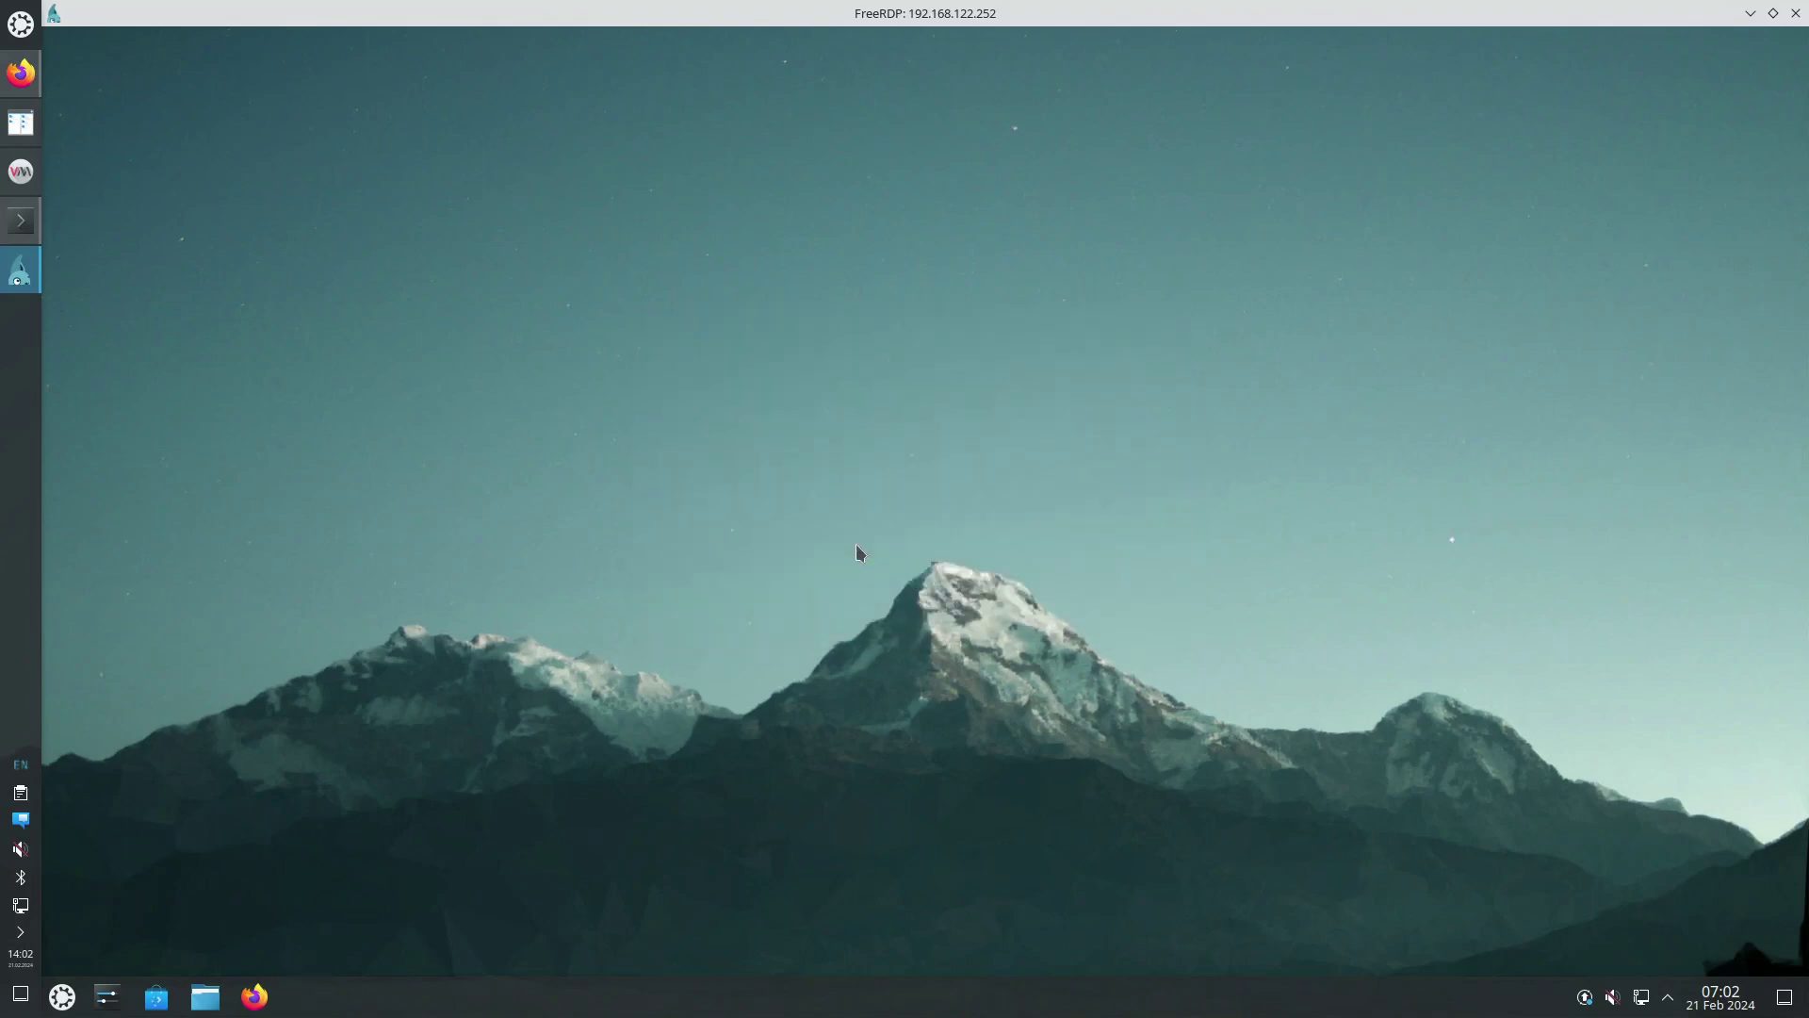
Restore the FreeRDP window and tile it to the left half of the screen
double_click(752, 13)
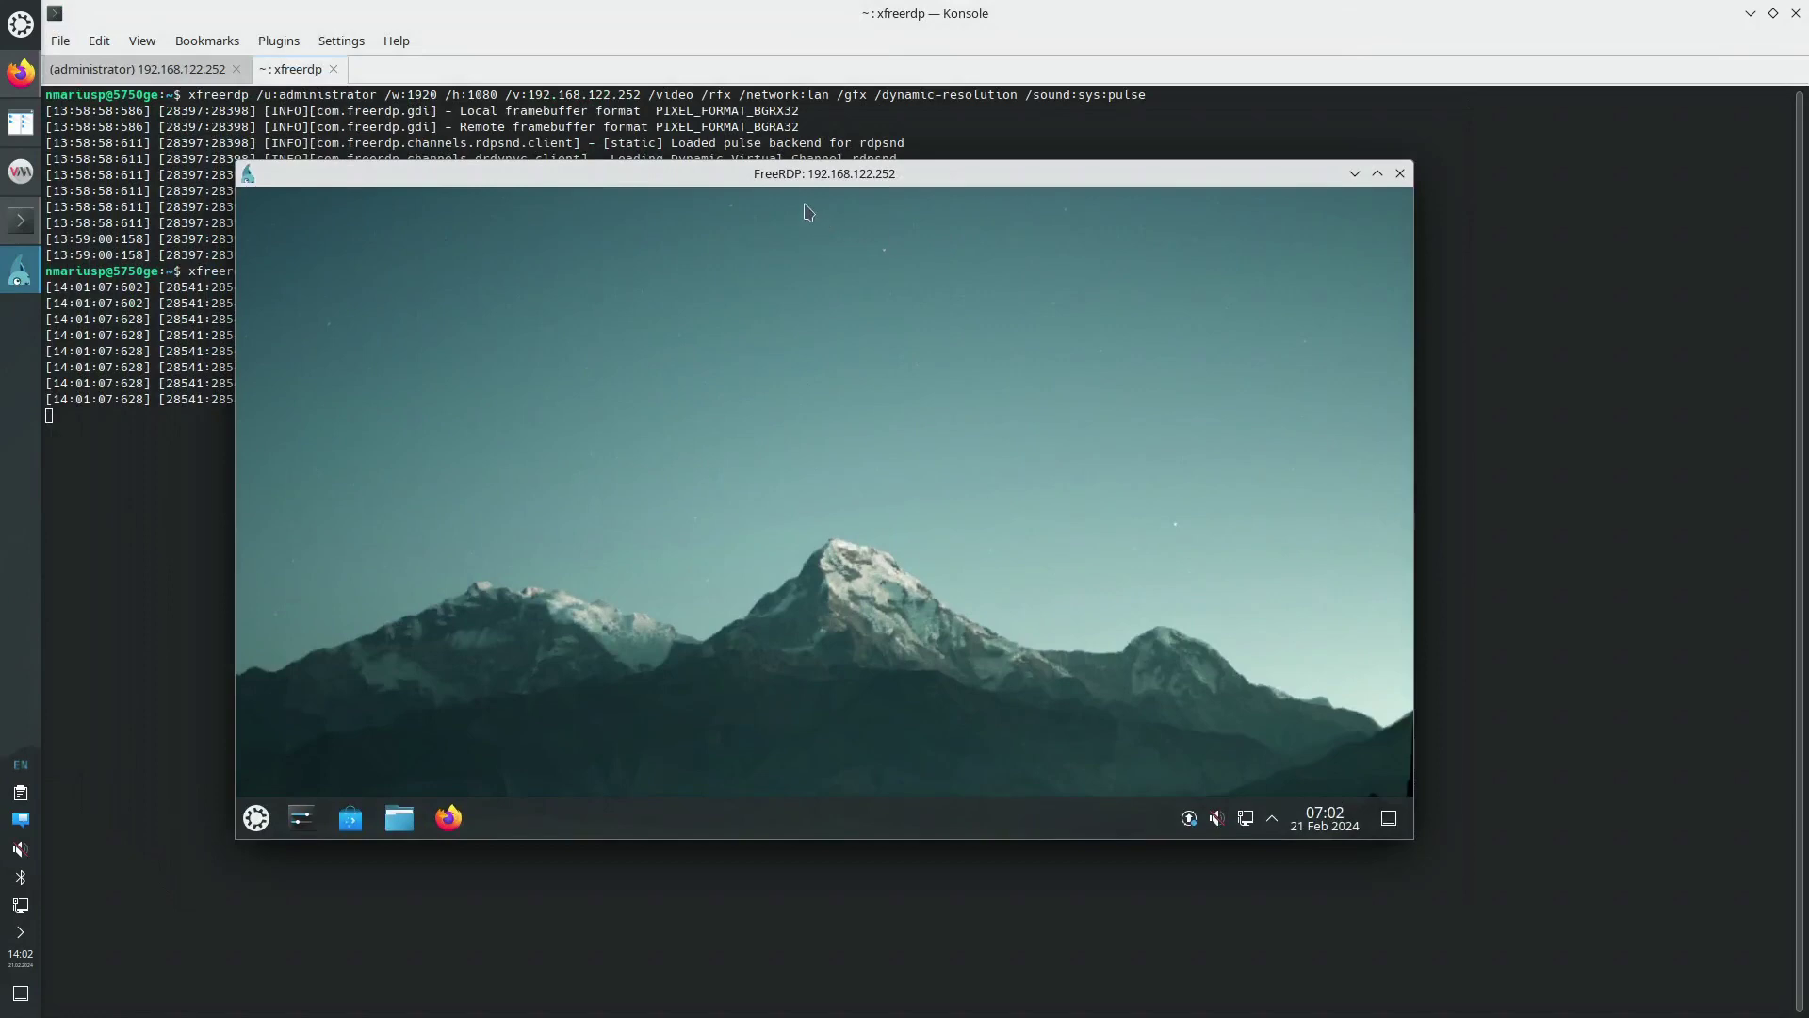
left_click_drag(771, 175, 28, 525)
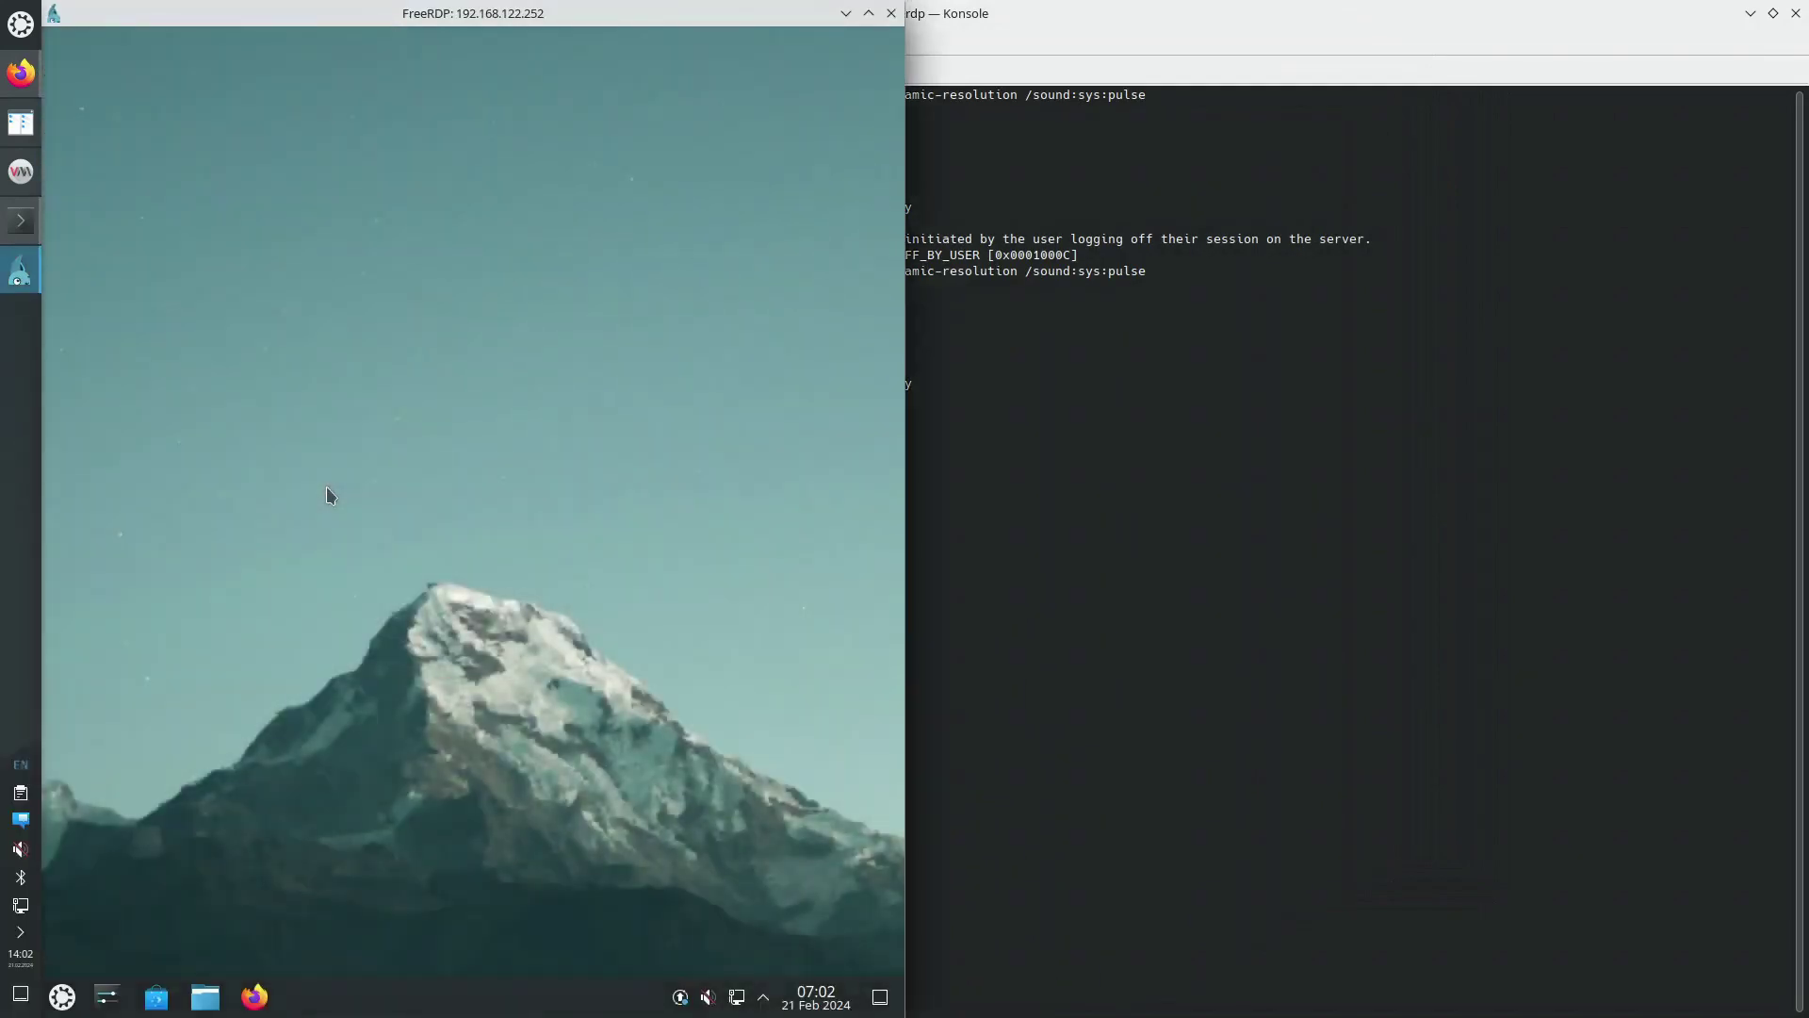
right_click(318, 360)
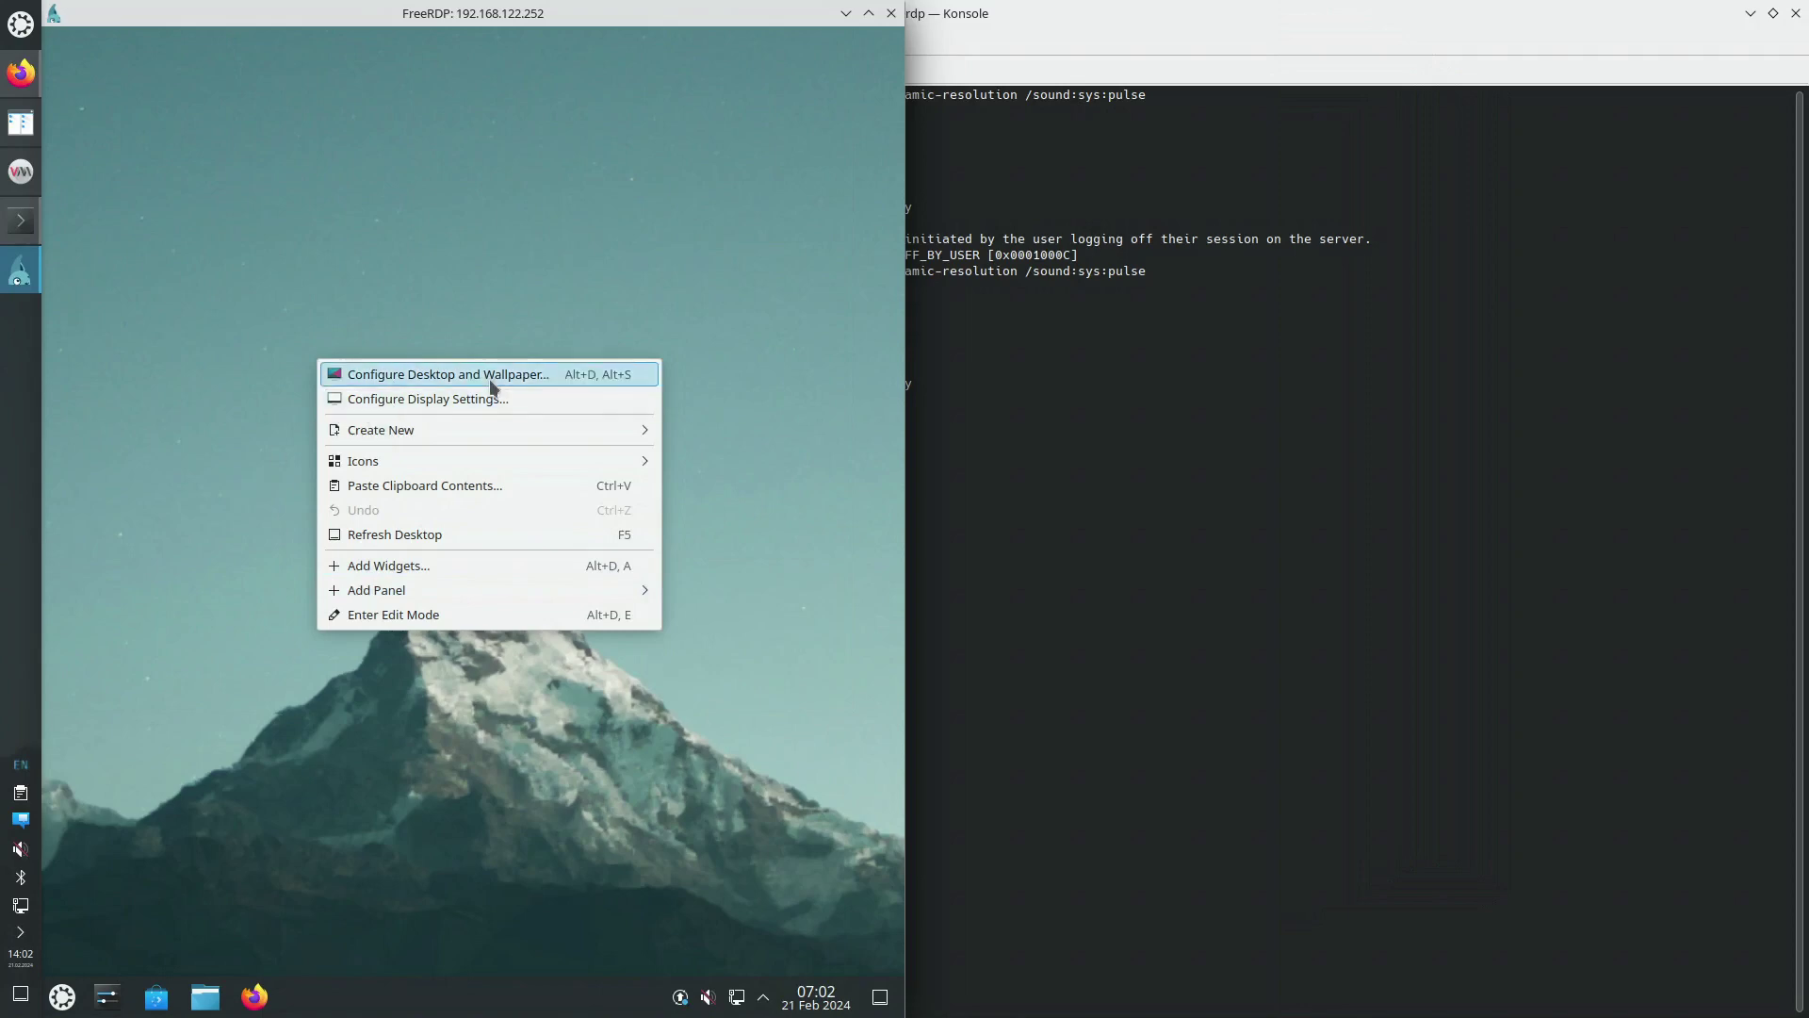
left_click(460, 401)
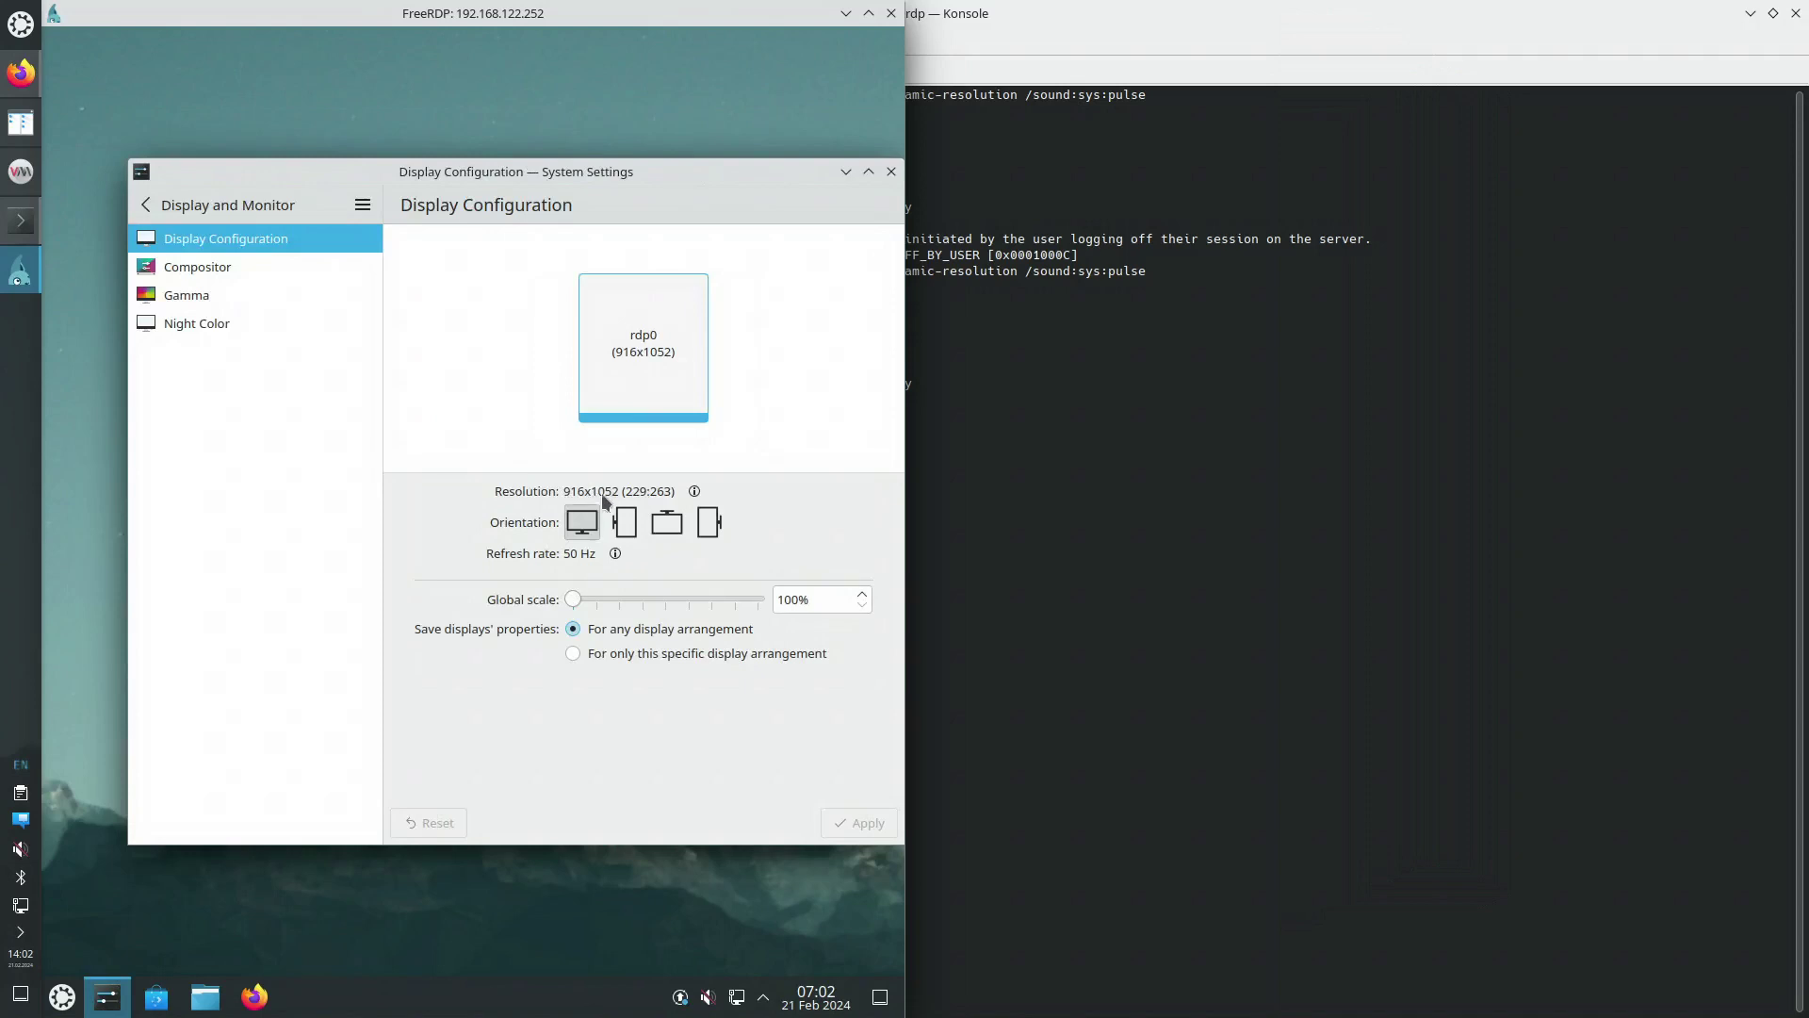
left_click_drag(637, 158, 589, 137)
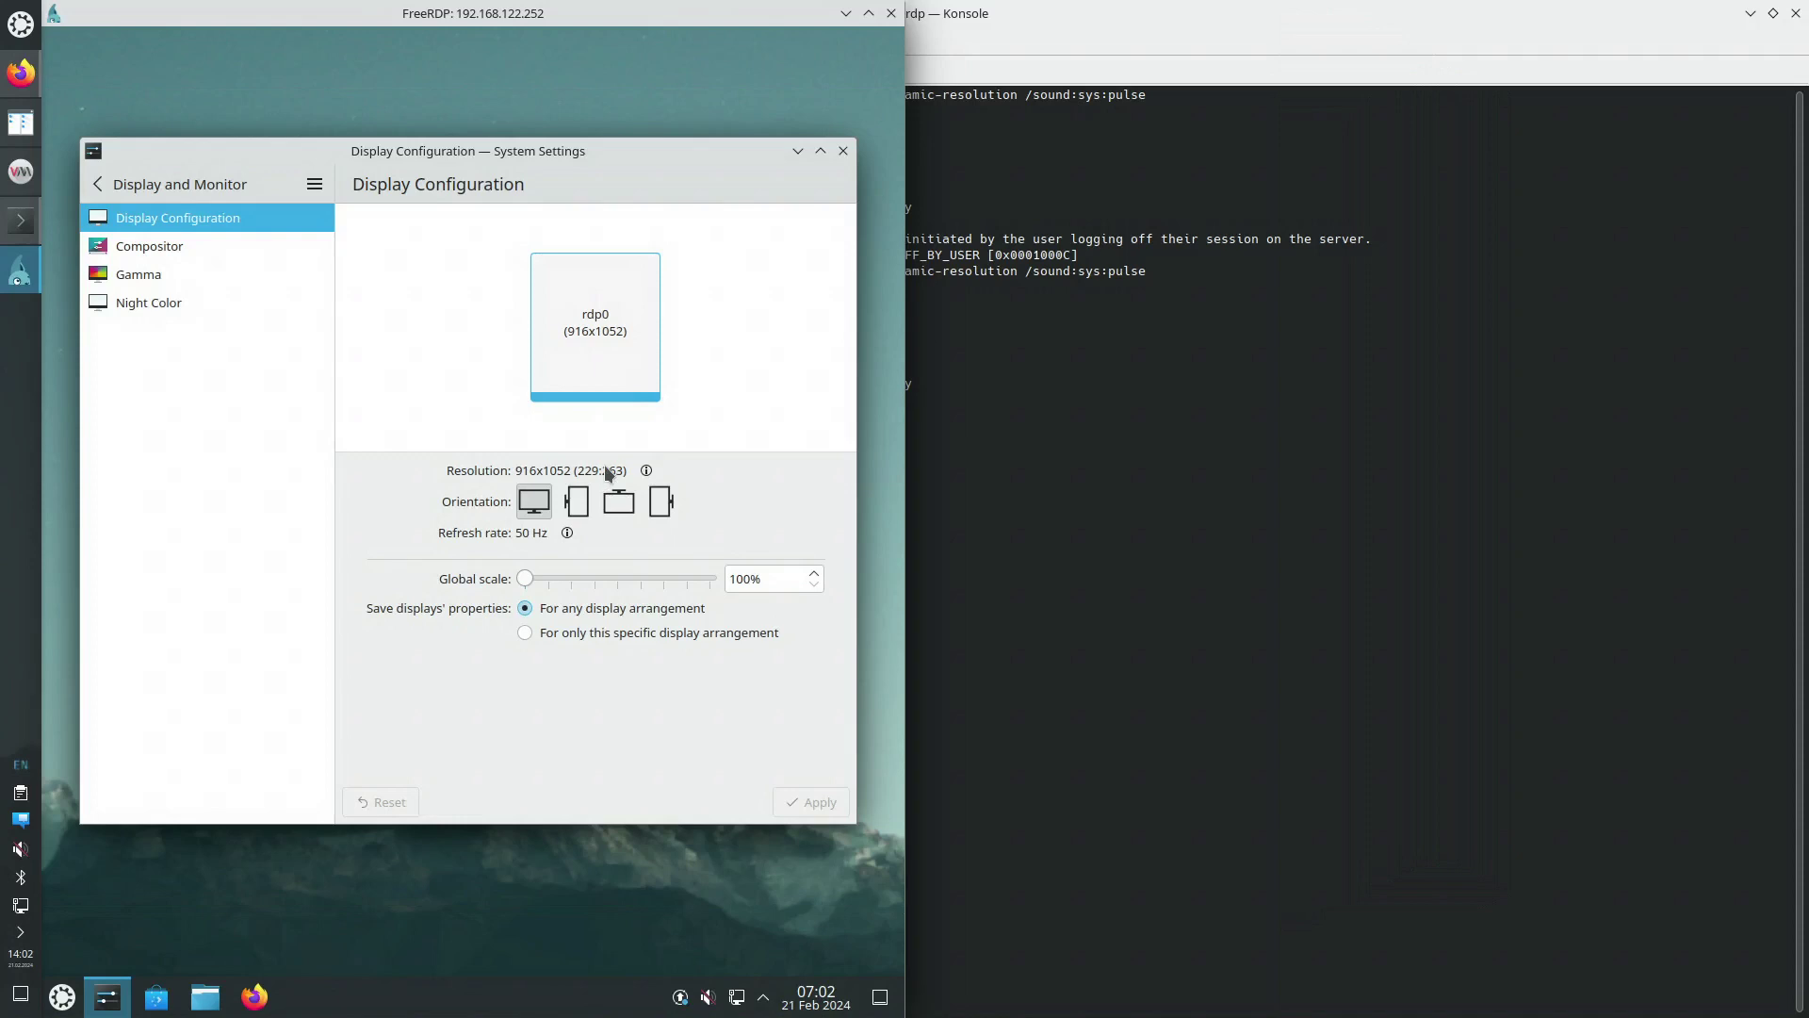
left_click(844, 151)
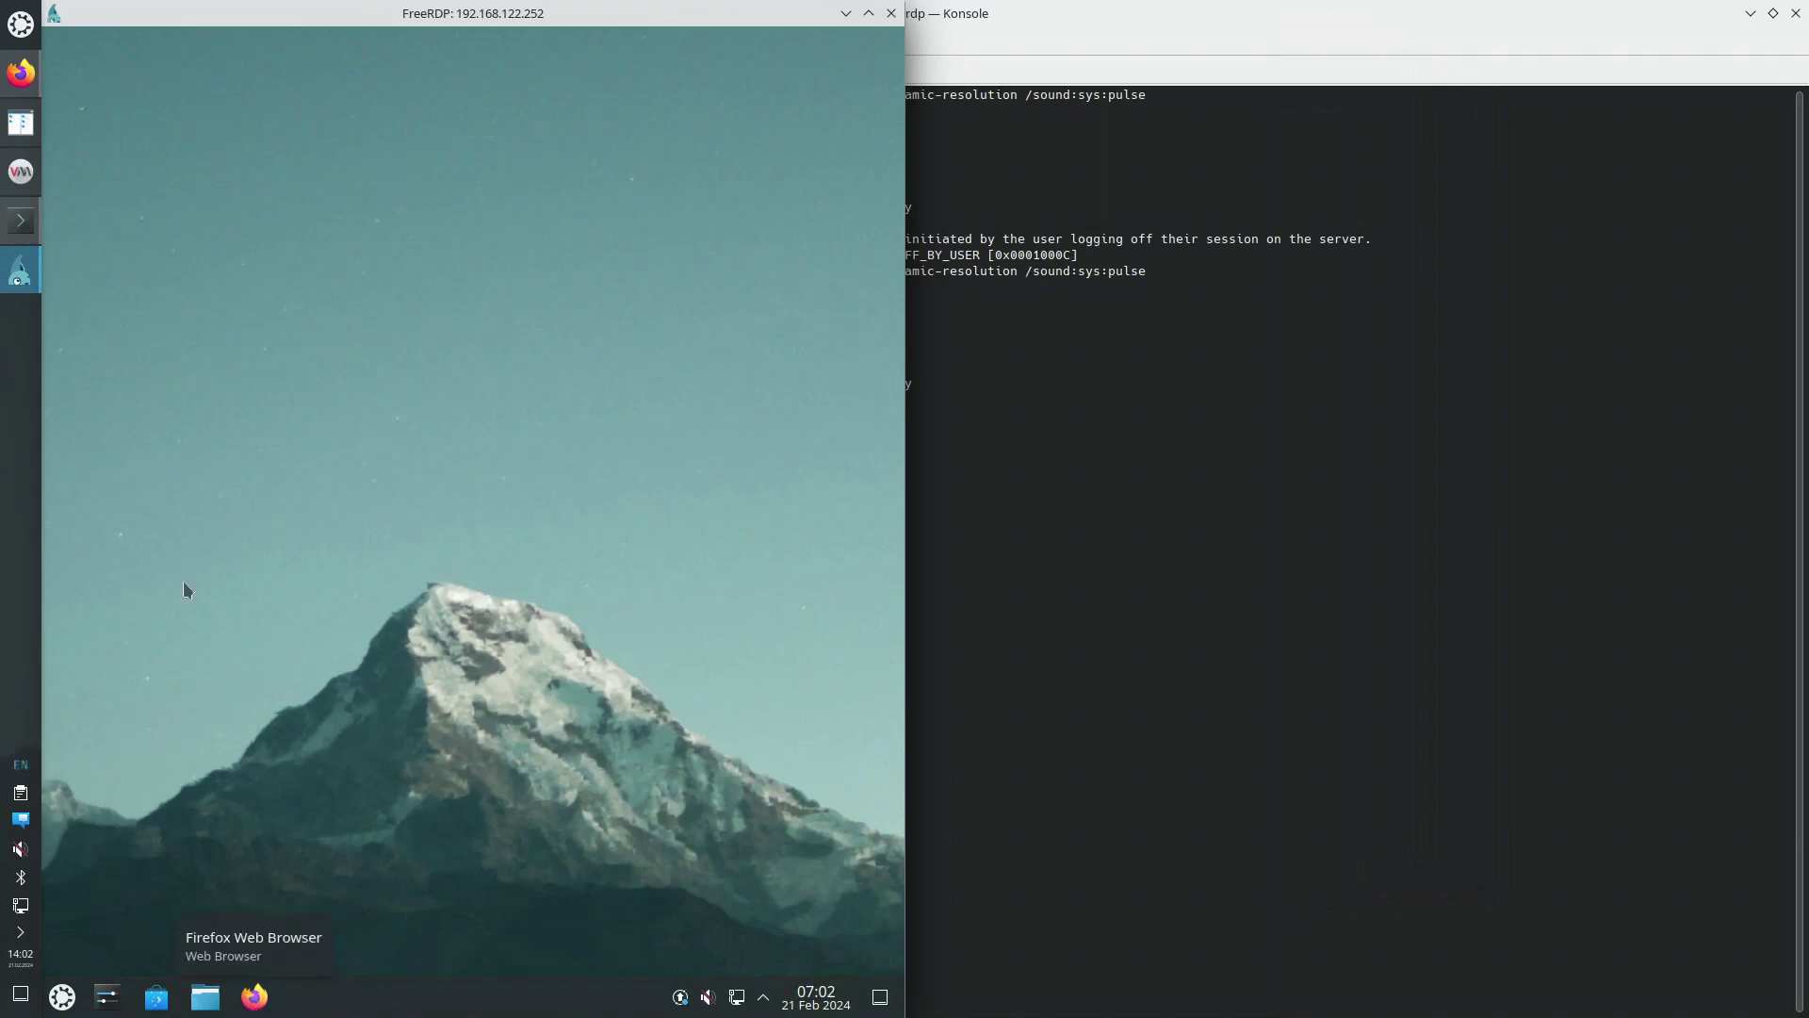
Launch Kate from the remote application launcher beside the Firefox RDP guide, closing its Welcome tab
left_click(20, 75)
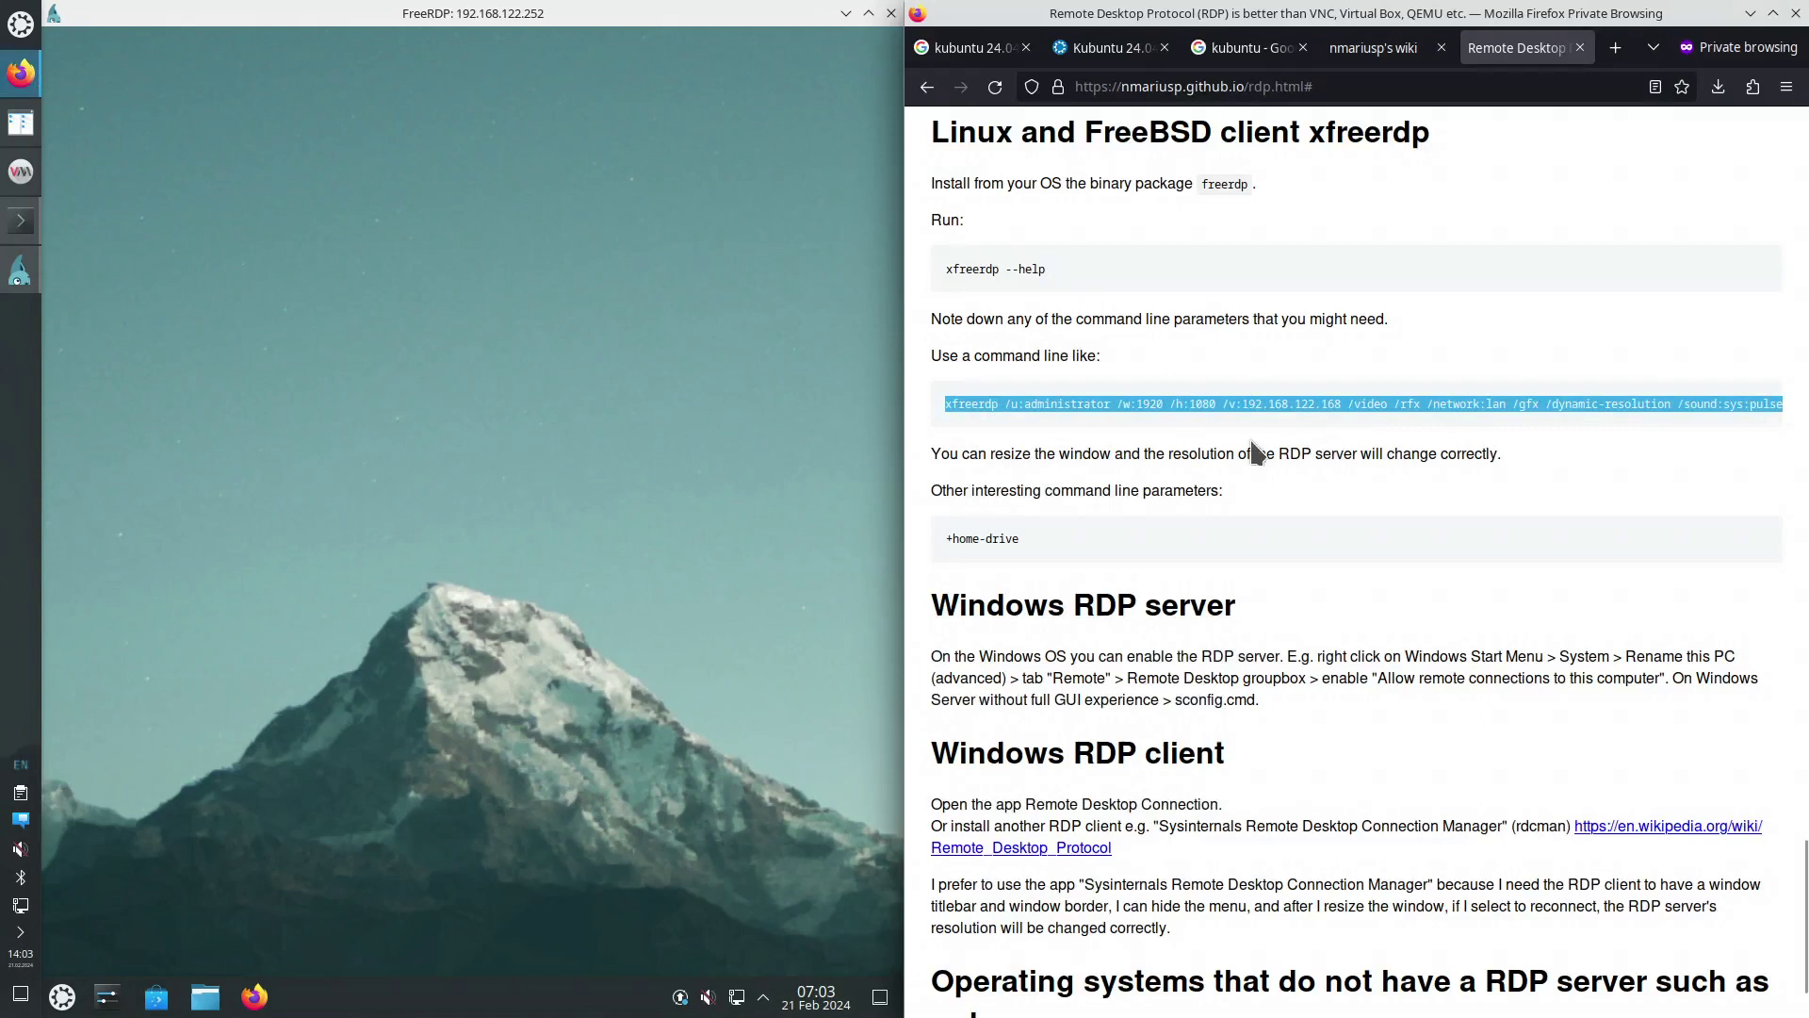
left_click(63, 996)
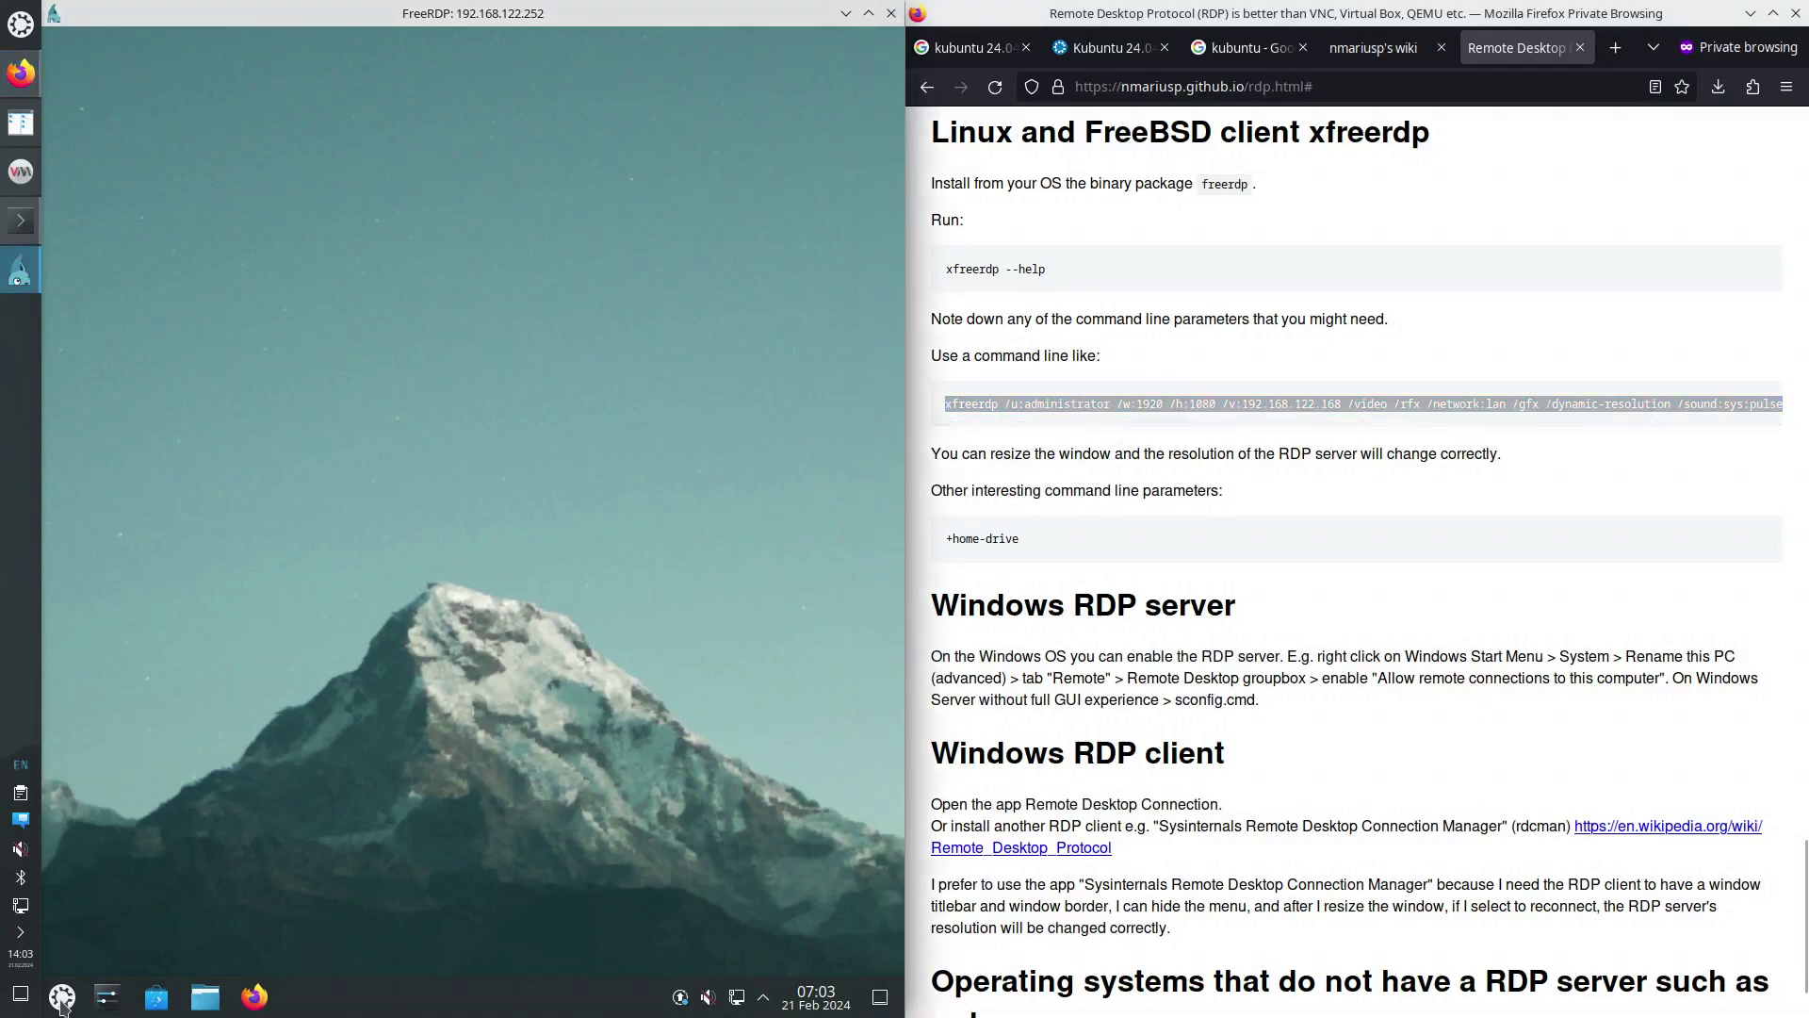
left_click(512, 671)
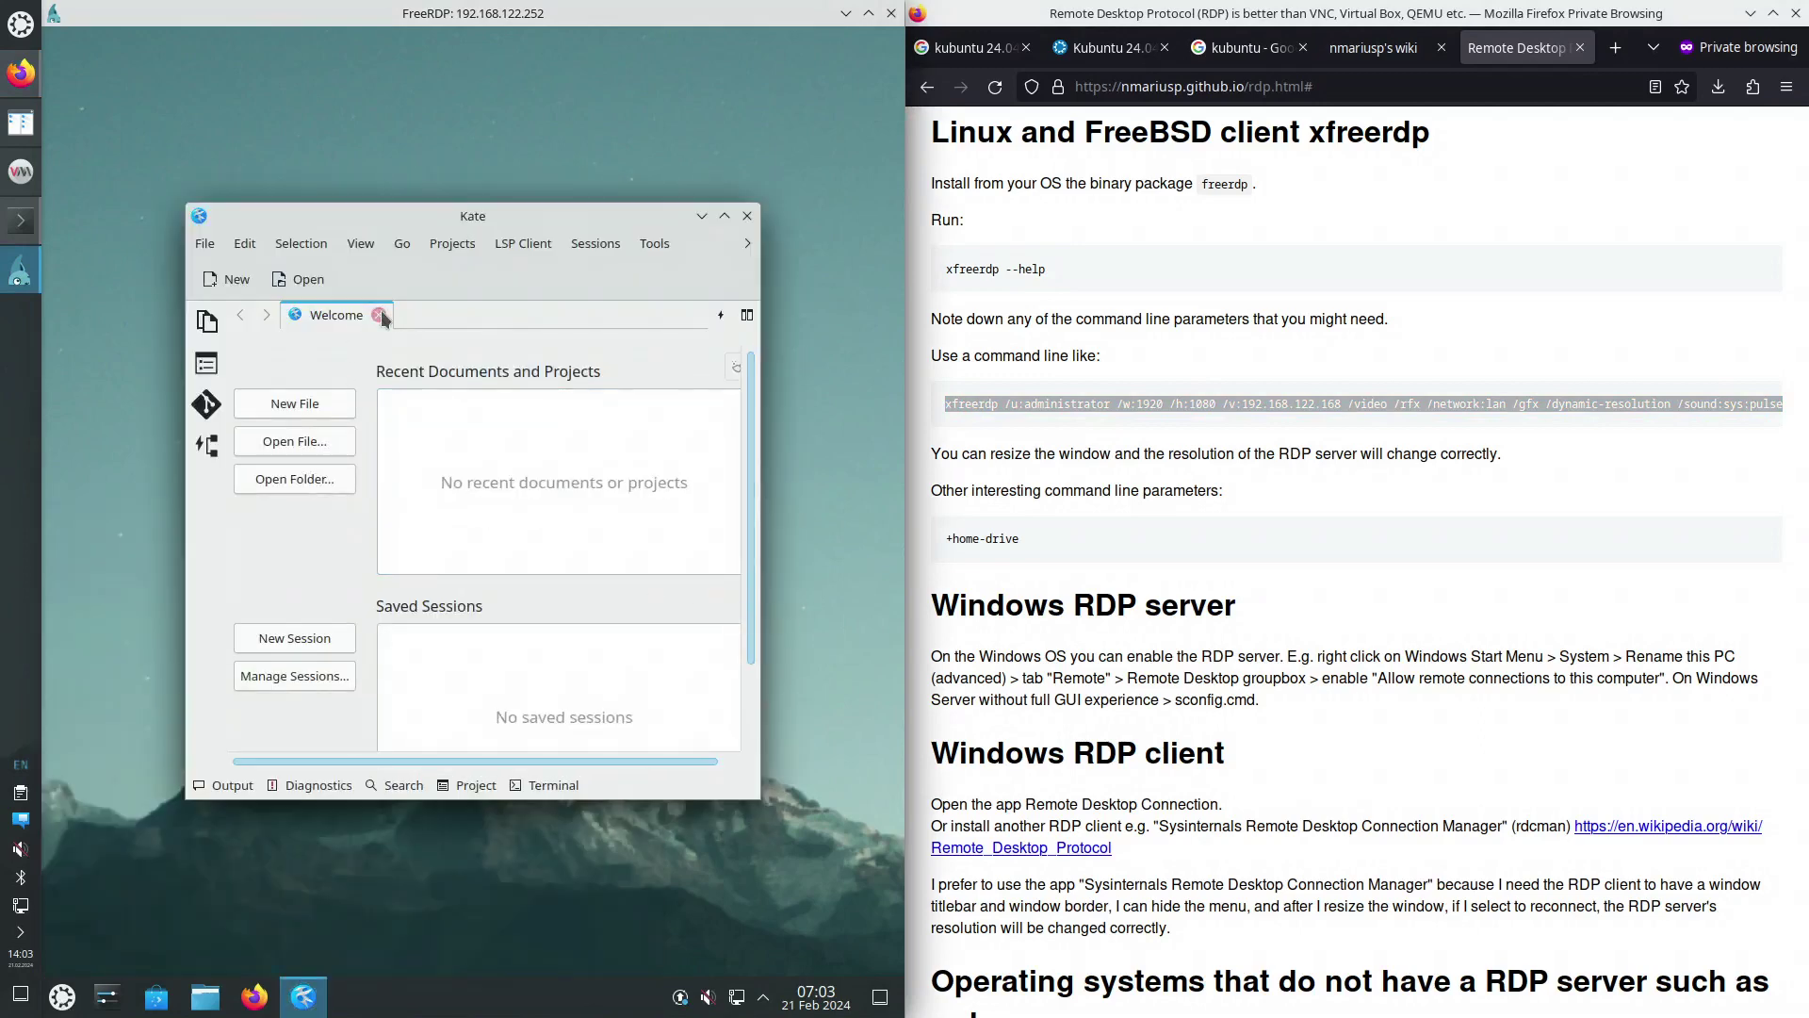
left_click(378, 314)
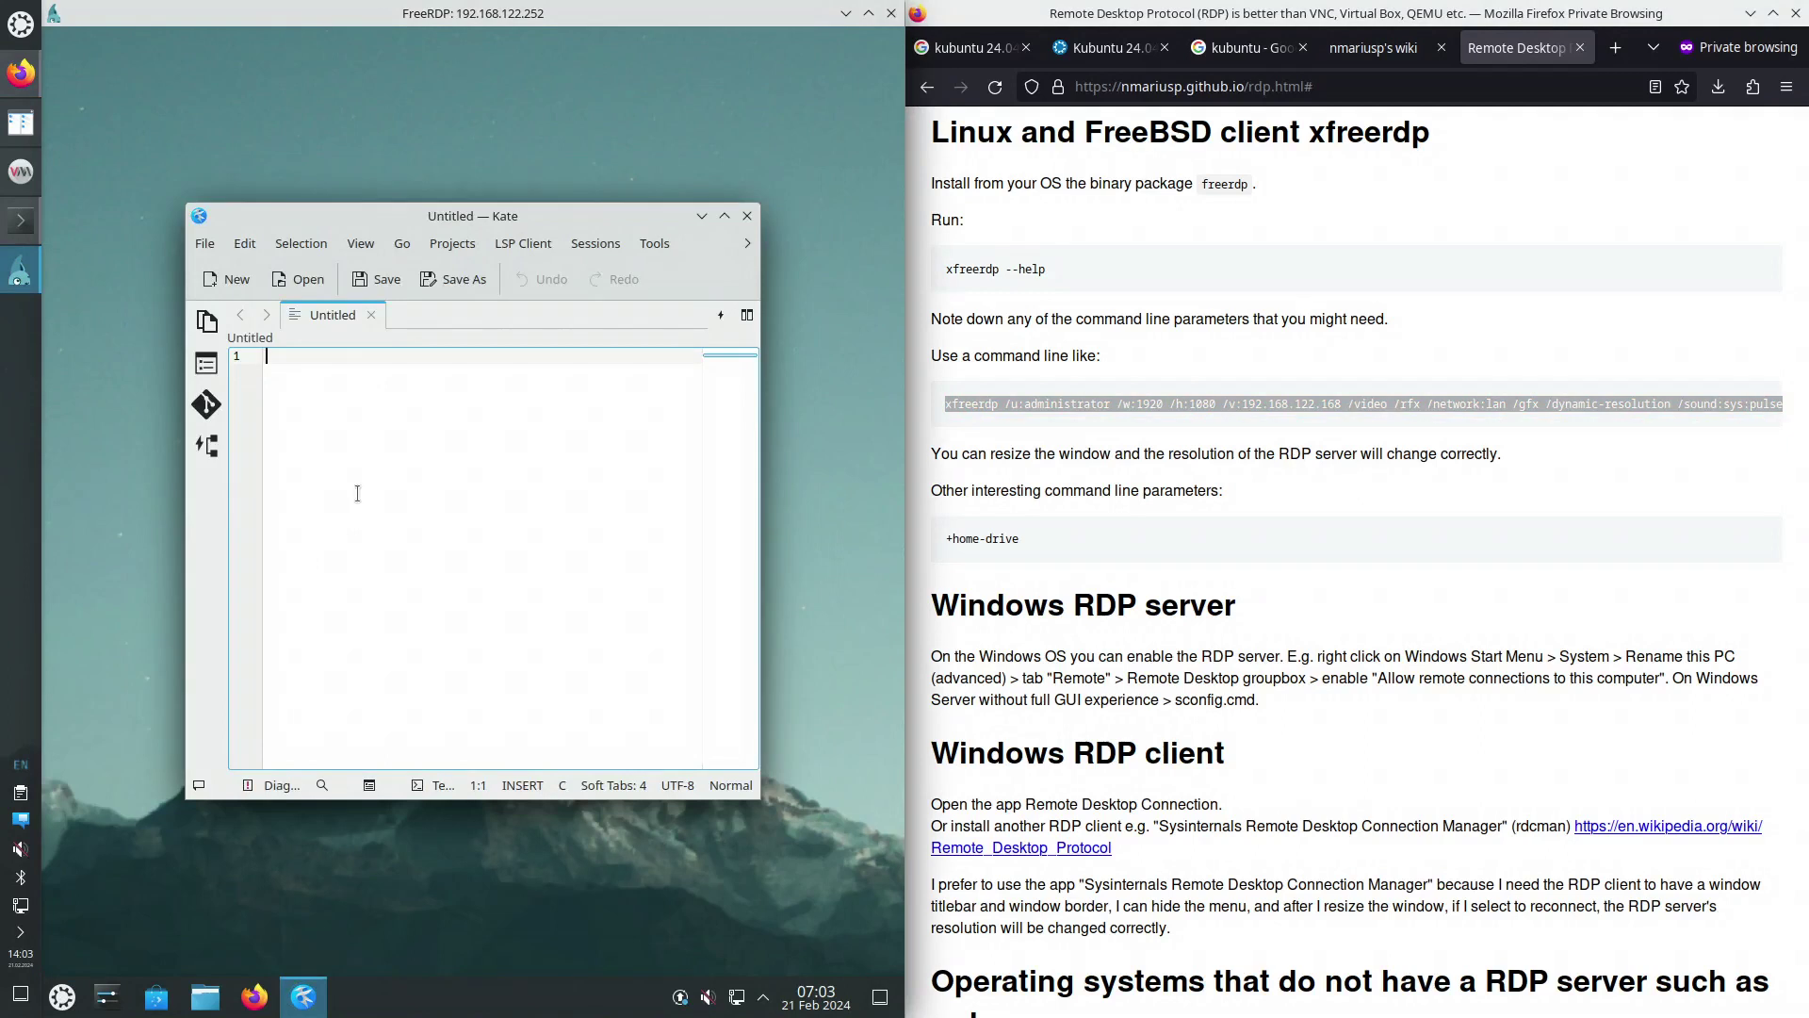